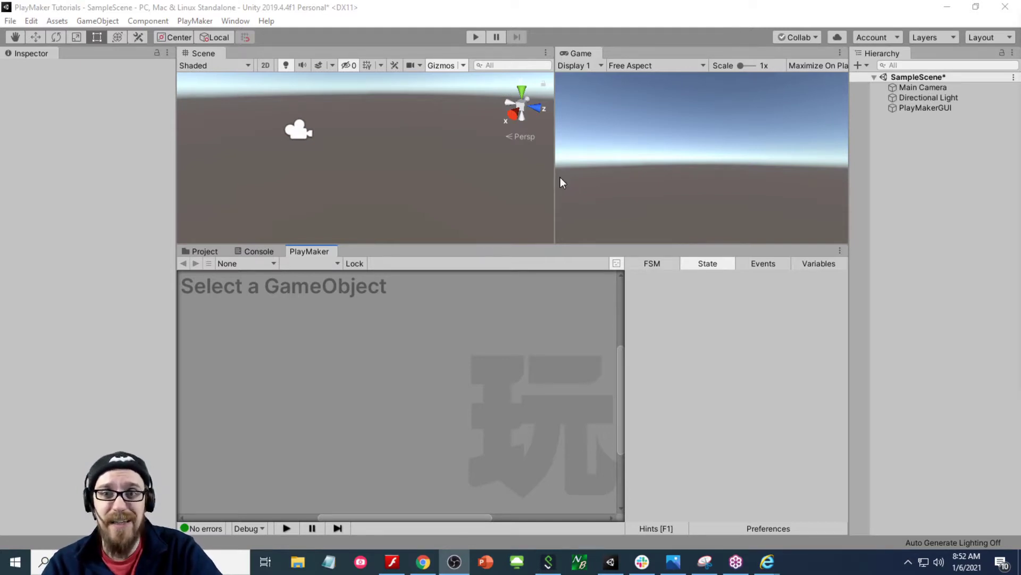
# - Add a 3D plane to the scene
pyautogui.rightClick(888, 138)
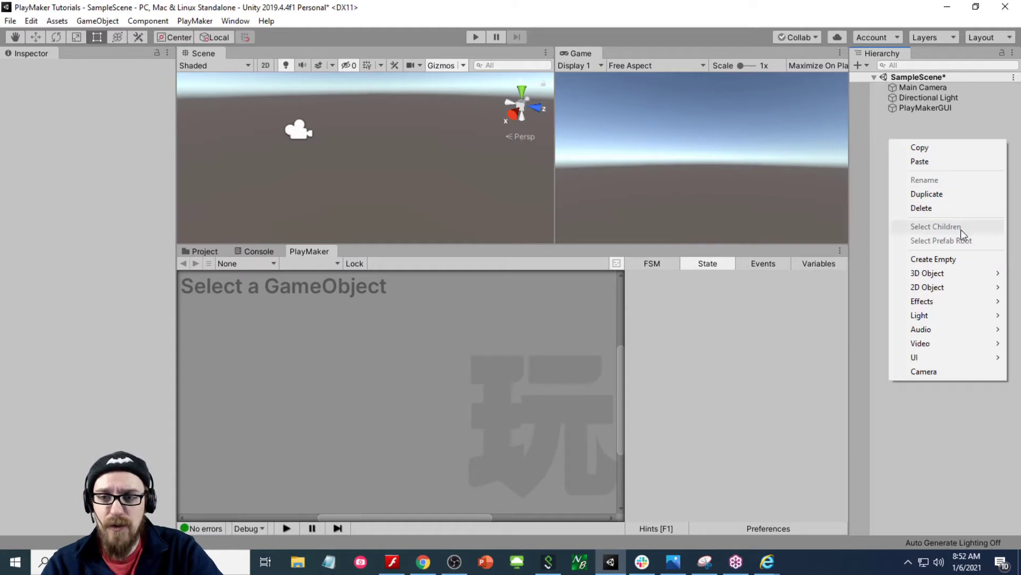
pyautogui.moveTo(958, 275)
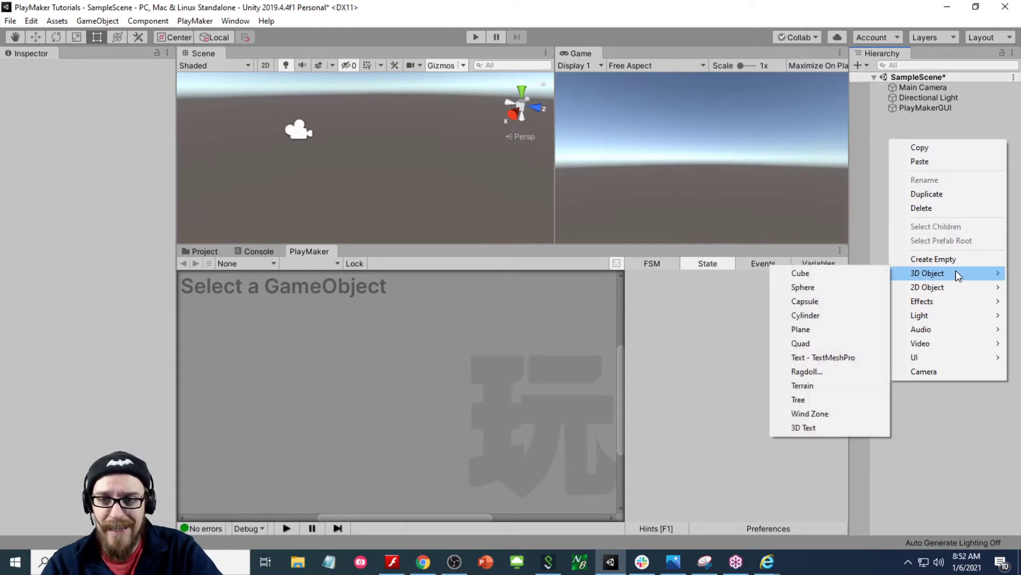
pyautogui.click(813, 334)
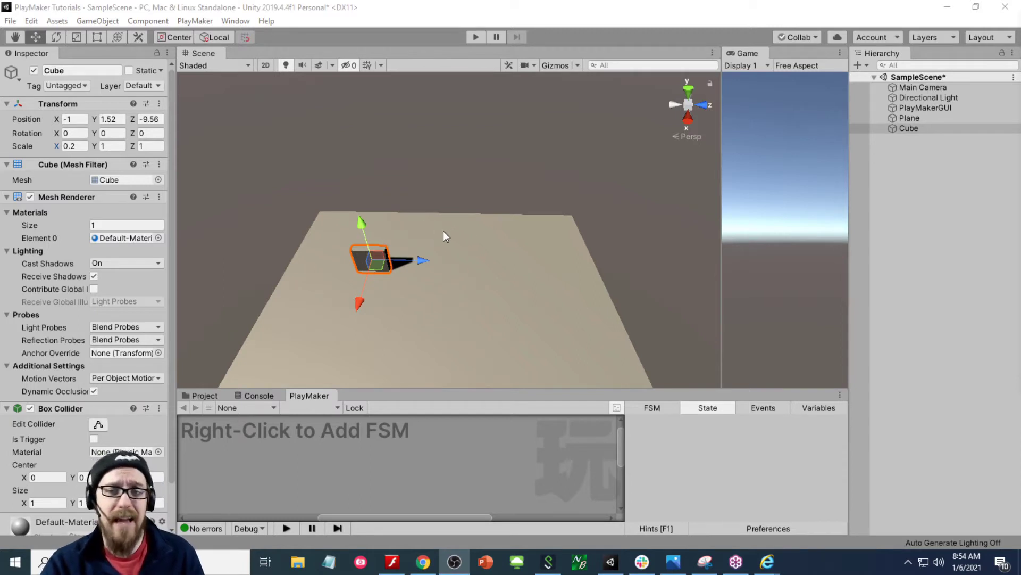
pyautogui.rightClick(904, 178)
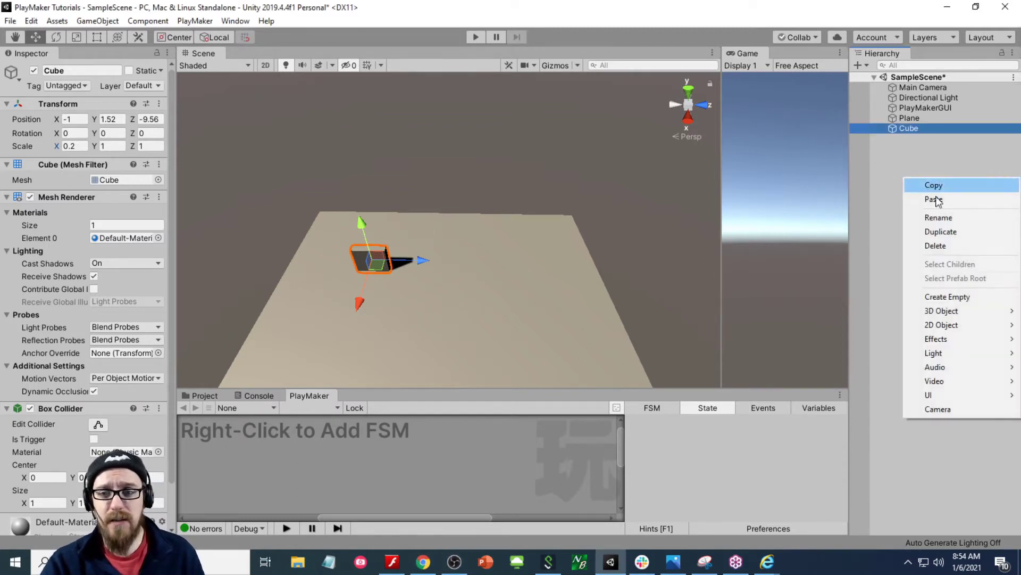
pyautogui.moveTo(953, 324)
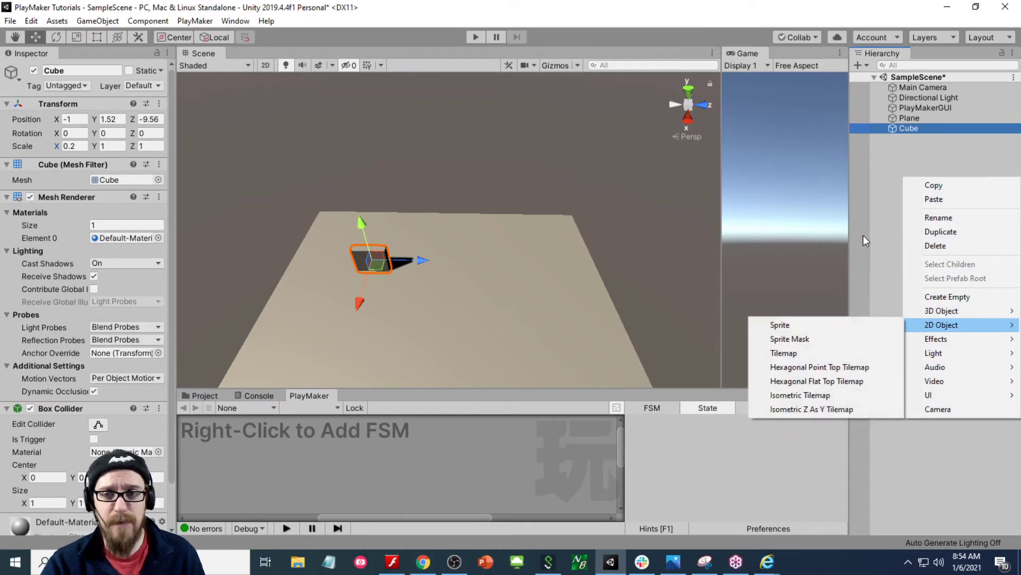
pyautogui.click(876, 226)
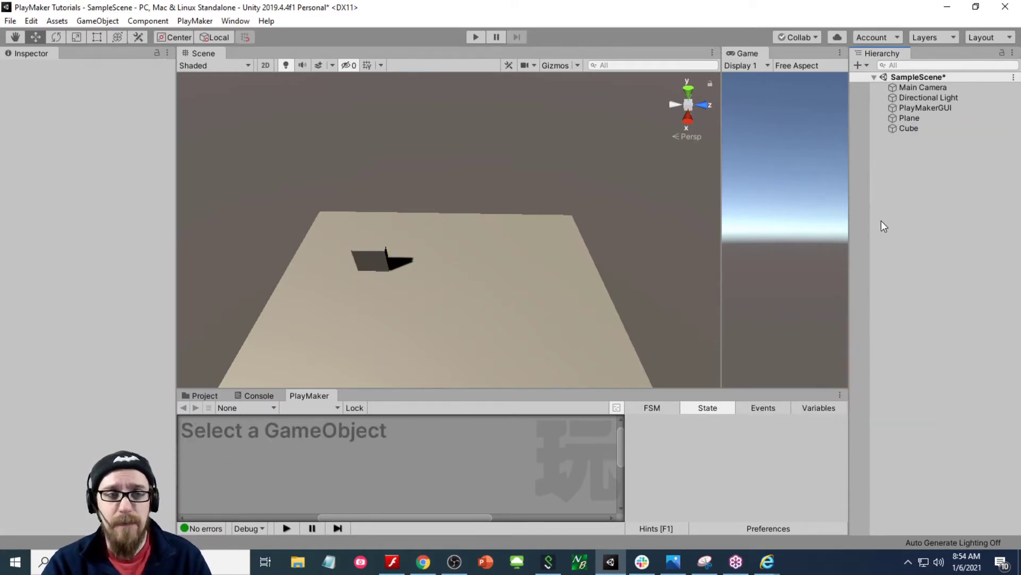
# - Set the cube's handle rotation to Global with grid snapping on and move the cube along its X axis
pyautogui.click(902, 129)
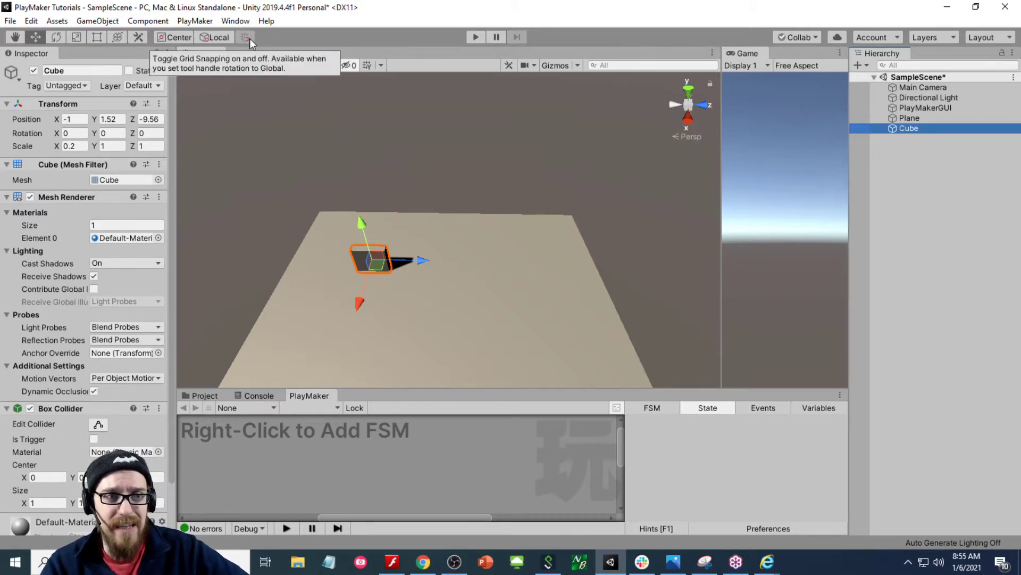
pyautogui.click(217, 37)
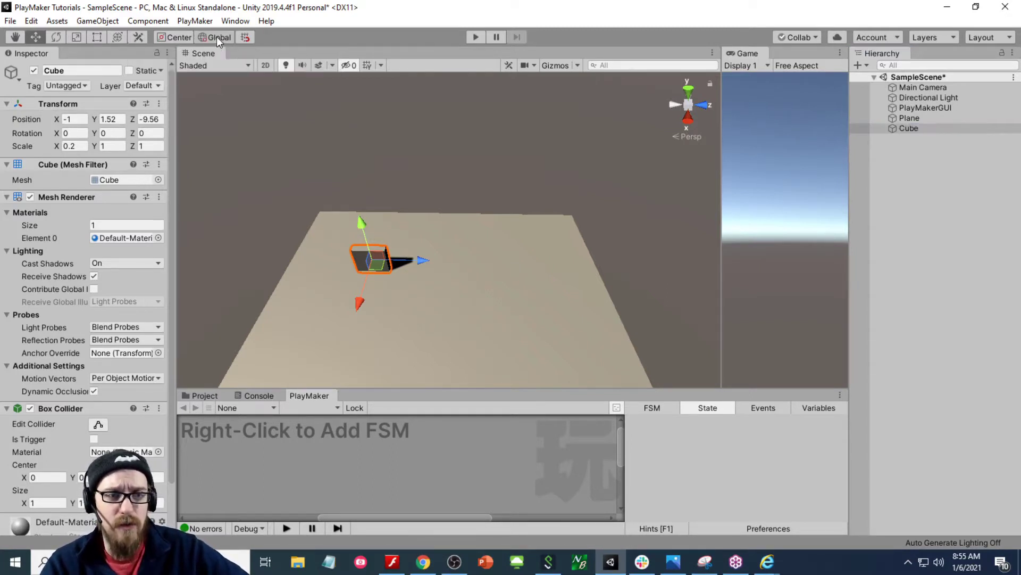
pyautogui.click(247, 39)
pyautogui.moveTo(366, 311)
pyautogui.mouseDown()
pyautogui.moveTo(347, 331)
pyautogui.moveTo(372, 254)
pyautogui.moveTo(346, 331)
pyautogui.moveTo(368, 255)
pyautogui.moveTo(355, 312)
pyautogui.moveTo(356, 298)
pyautogui.mouseUp()
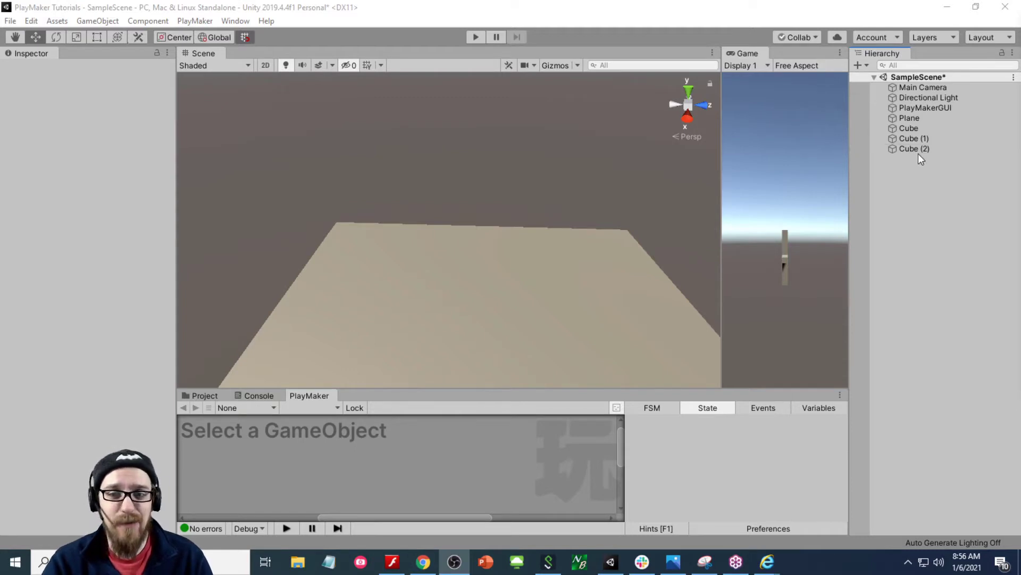
# - Select Cube, Cube (1) and Cube (2) together and frame them in the Scene view
pyautogui.click(908, 129)
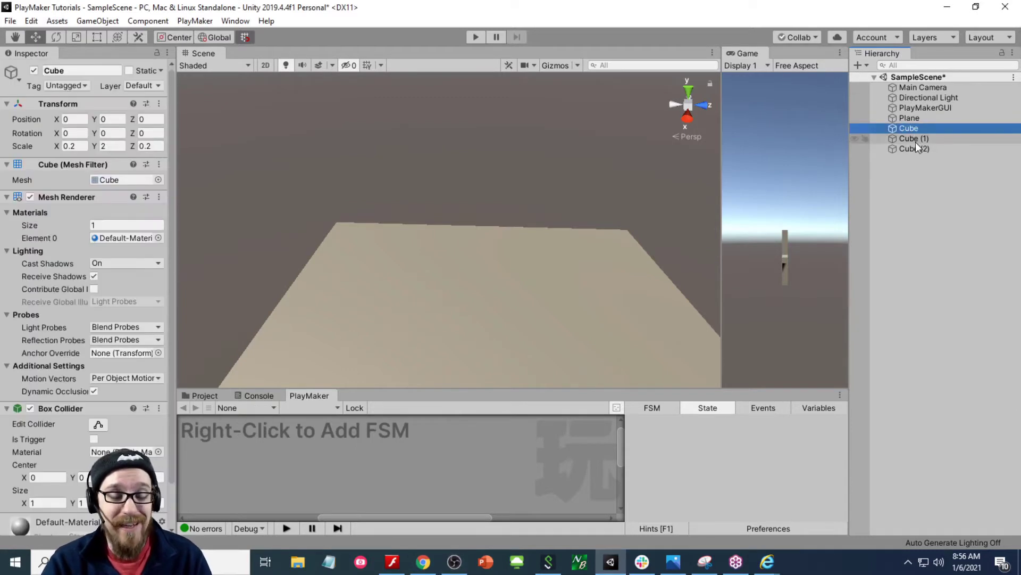
pyautogui.keyDown('shift'); pyautogui.click(911, 149); pyautogui.keyUp('shift')
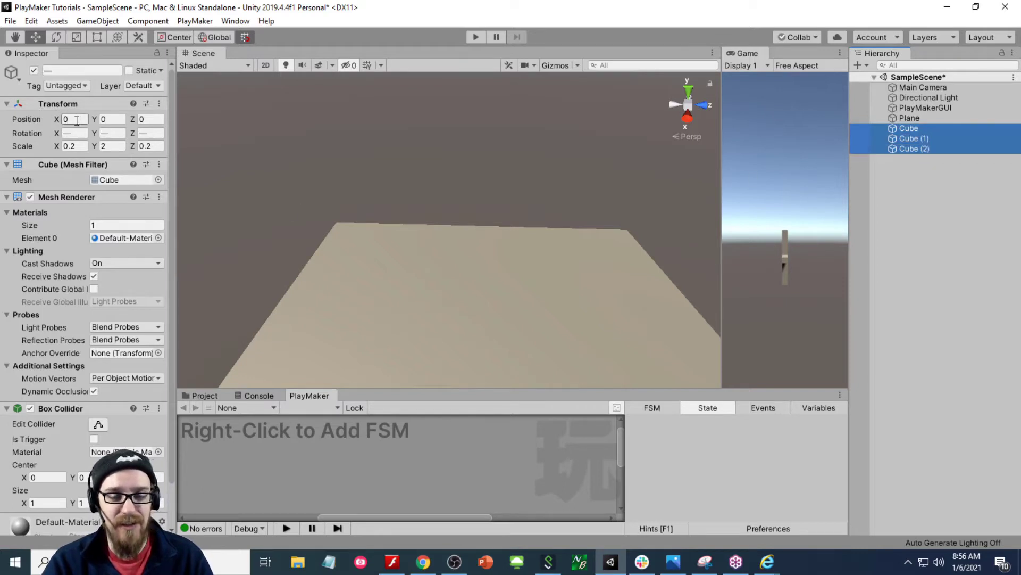
pyautogui.press('f')
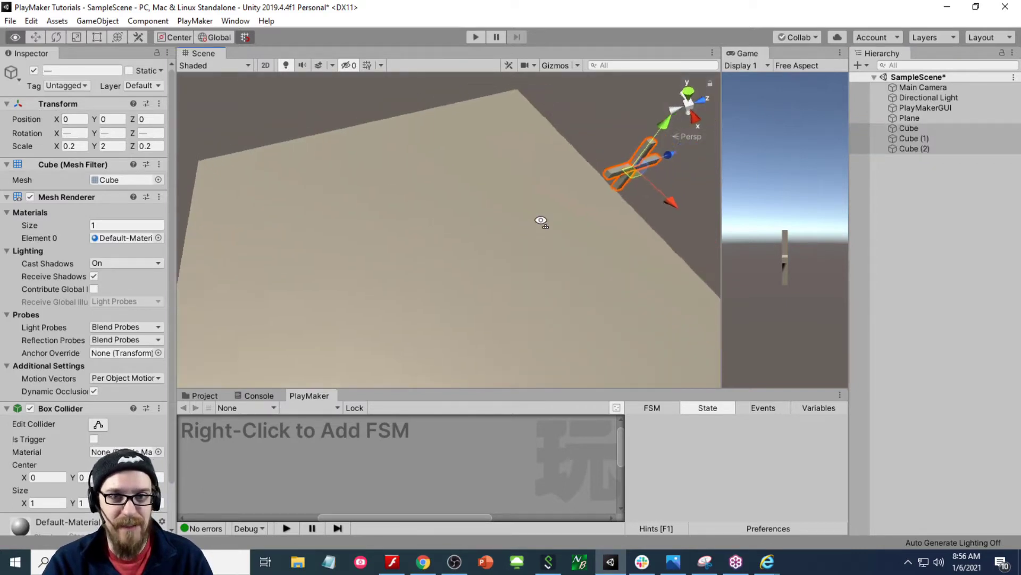
# - Set the Plane's position to 0 on X, Y and Z
pyautogui.click(911, 117)
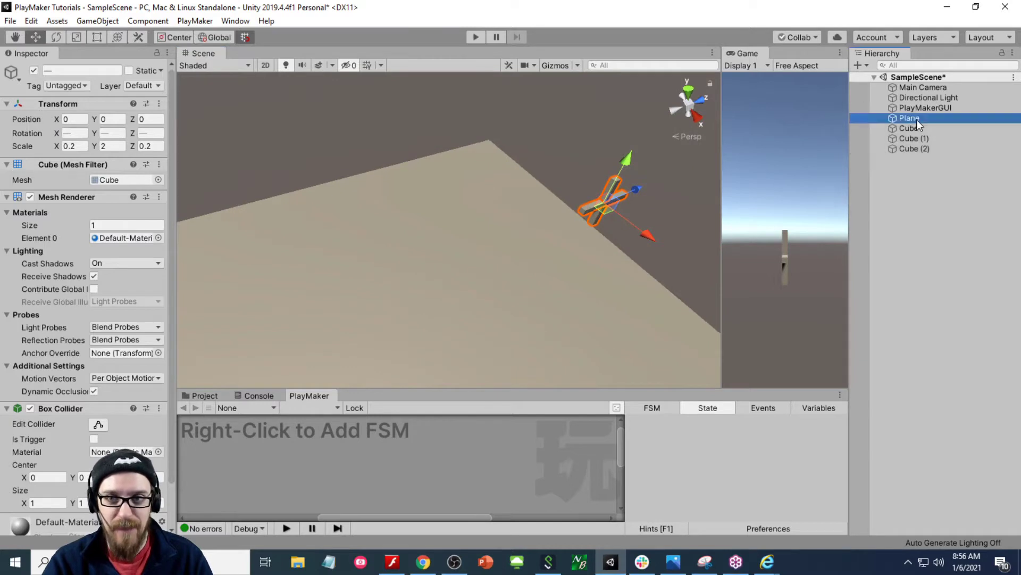
pyautogui.click(75, 119)
pyautogui.write('0')
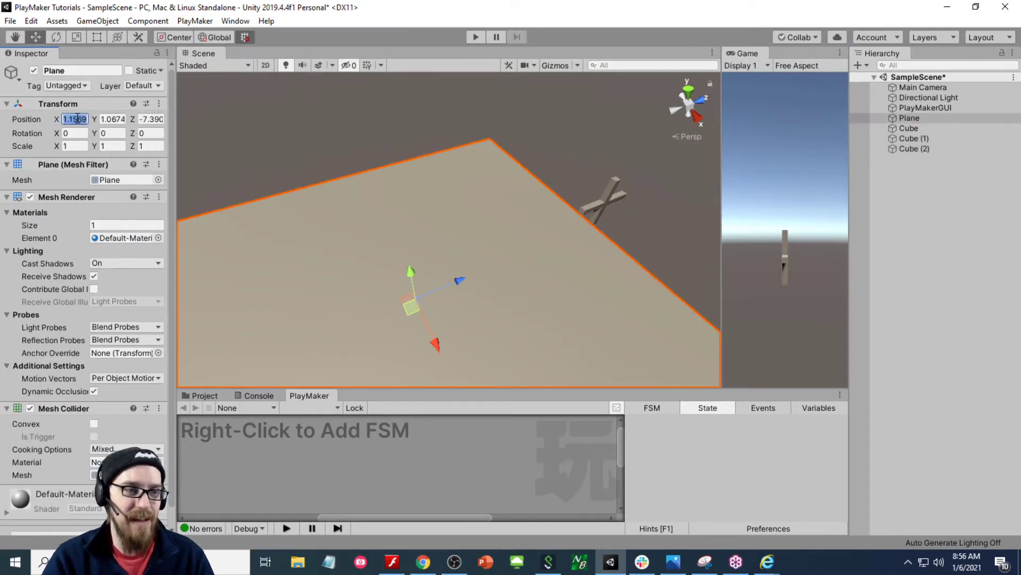
pyautogui.press('Tab')
pyautogui.write('0')
pyautogui.press('Tab')
pyautogui.write('0')
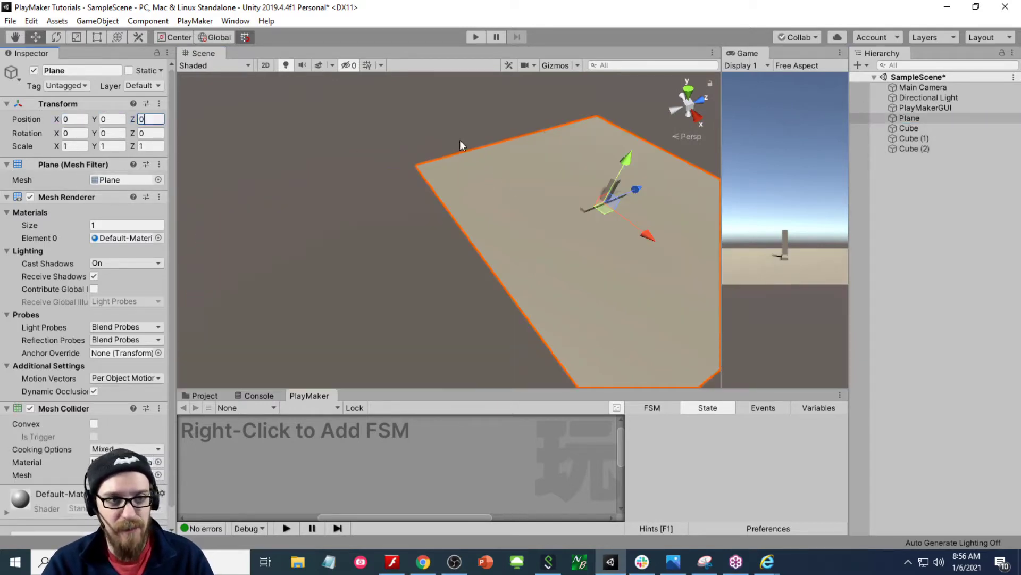
# - Frame the Plane in the Scene view and inspect Cube, Cube (1) and Cube (2) in turn
pyautogui.doubleClick(915, 117)
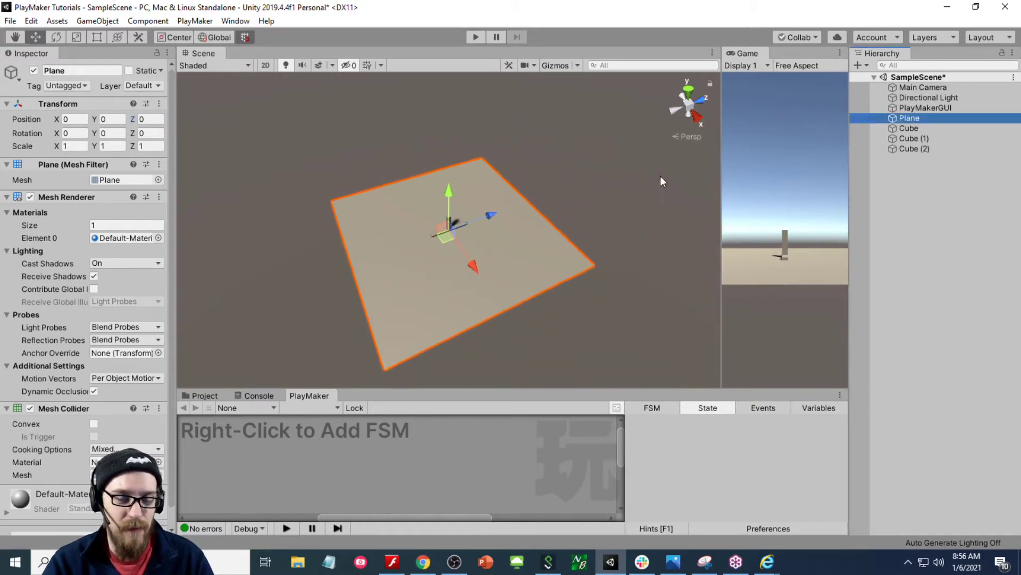
pyautogui.keyDown('alt'); pyautogui.moveTo(659, 176); pyautogui.dragTo(573, 238); pyautogui.keyUp('alt')
pyautogui.scroll(5, 569, 229)
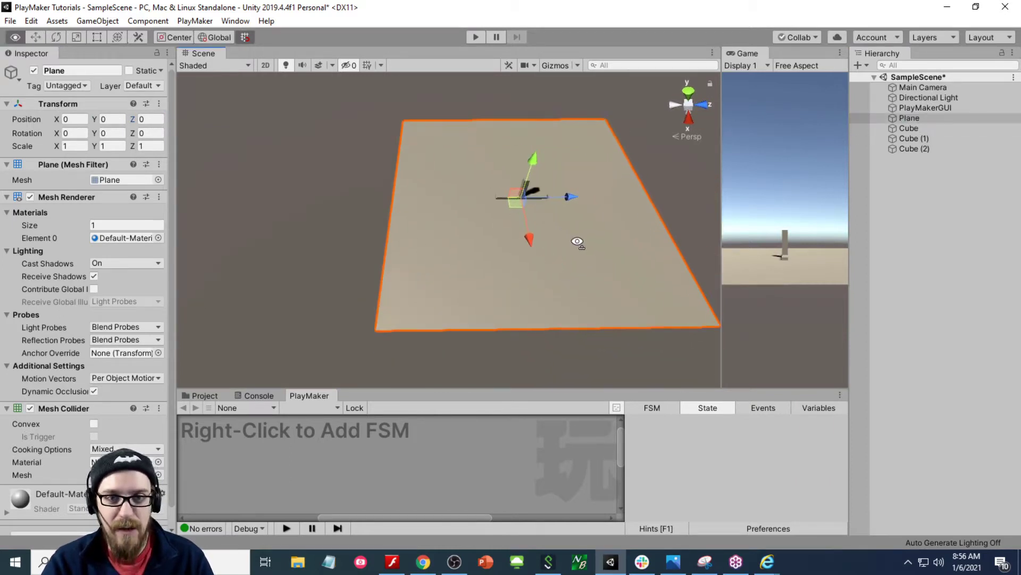
pyautogui.click(905, 129)
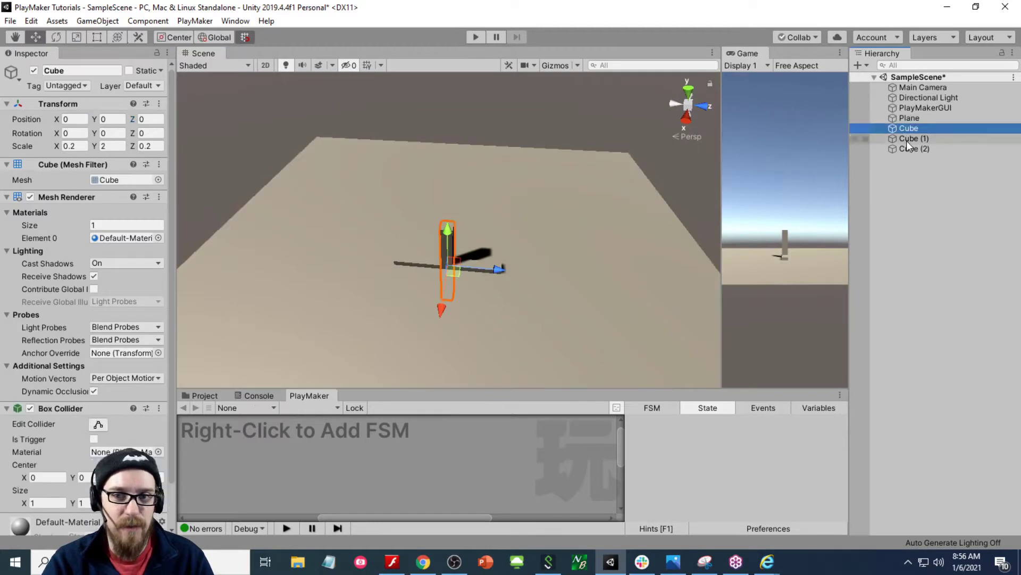
pyautogui.click(910, 138)
pyautogui.click(913, 149)
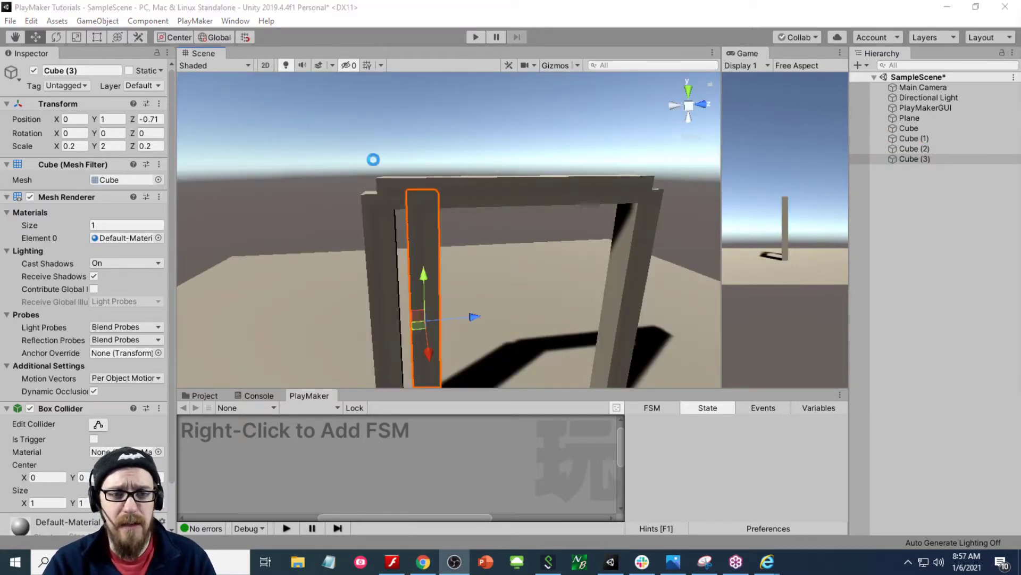
# - Vertex-snap the horizontal beam, Cube (2), onto the top outer corner of the Cube (1) post
pyautogui.keyDown('alt'); pyautogui.moveTo(371, 160); pyautogui.dragTo(321, 190); pyautogui.keyUp('alt')
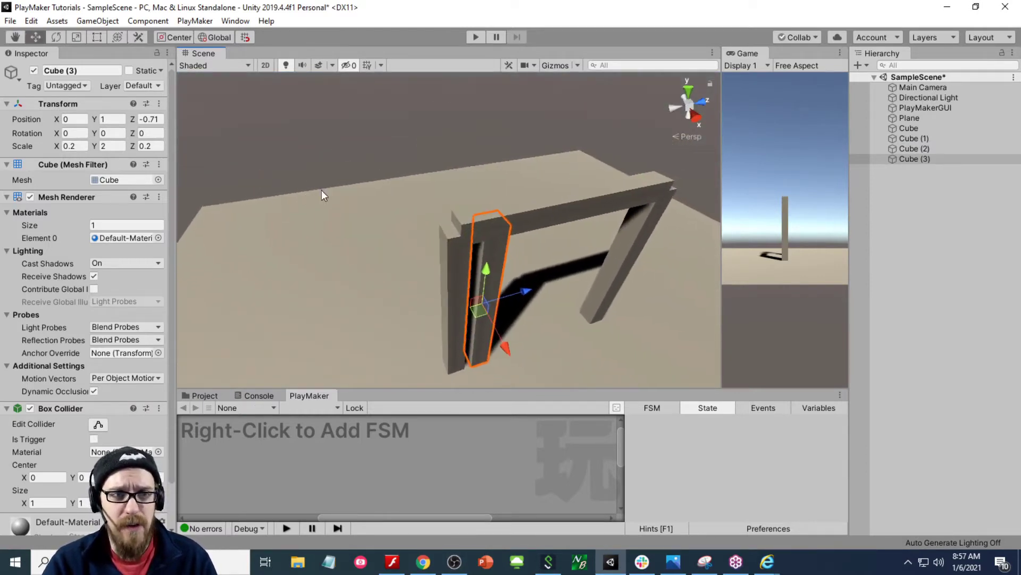
pyautogui.keyDown('alt'); pyautogui.moveTo(449, 150); pyautogui.dragTo(471, 190); pyautogui.keyUp('alt')
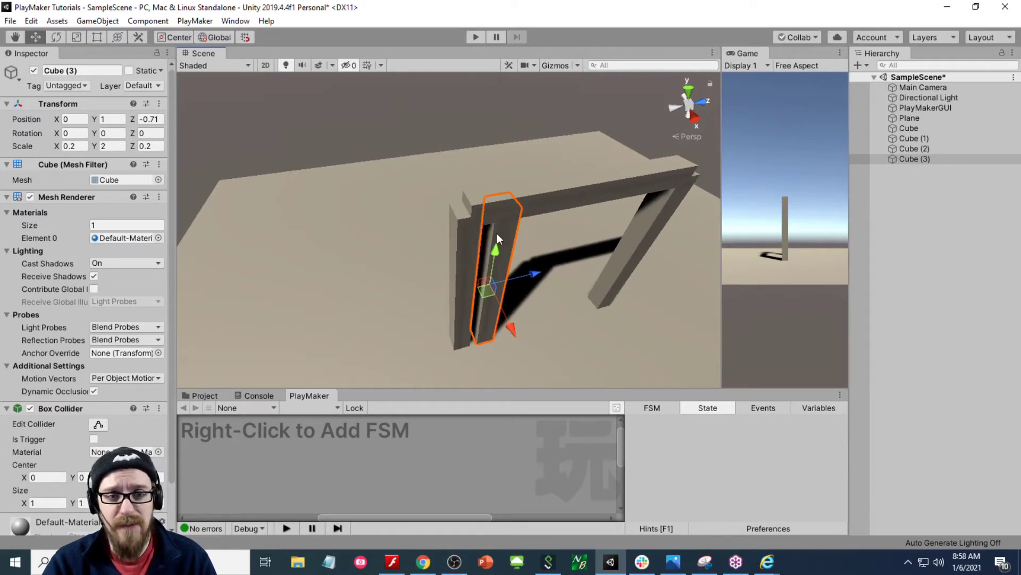
pyautogui.click(475, 202)
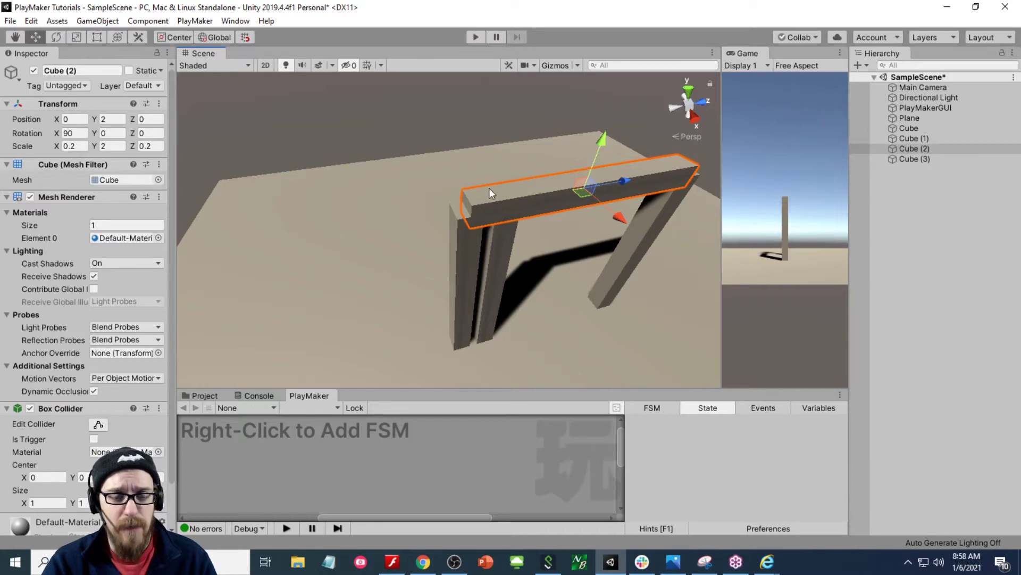
pyautogui.press('v')
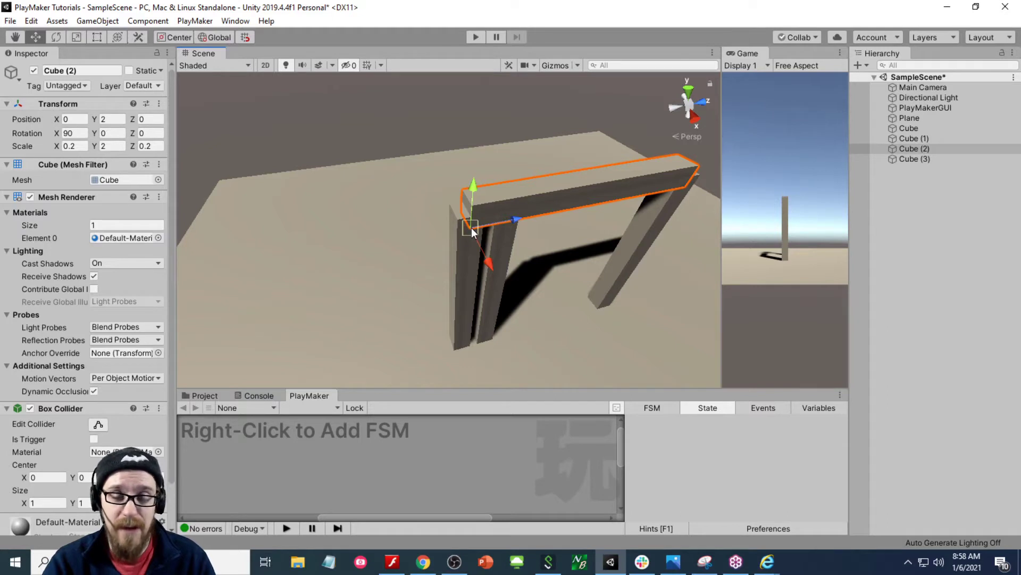
pyautogui.moveTo(472, 233); pyautogui.dragTo(462, 222)
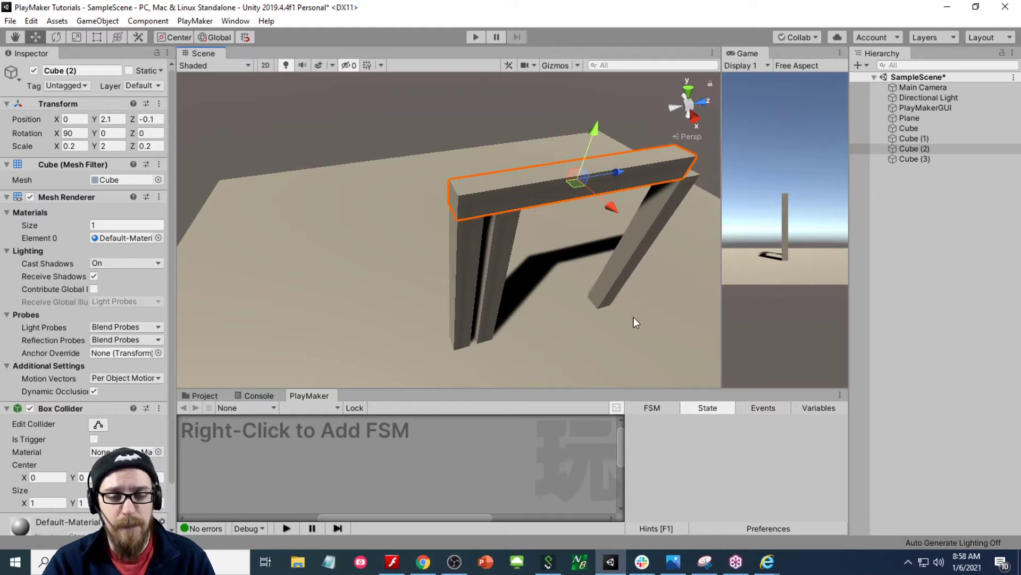
# - Align the opposite post, Cube, under the free end of the top beam at Z 0.8
pyautogui.keyDown('alt'); pyautogui.moveTo(634, 317); pyautogui.dragTo(490, 216); pyautogui.keyUp('alt')
pyautogui.click(499, 239)
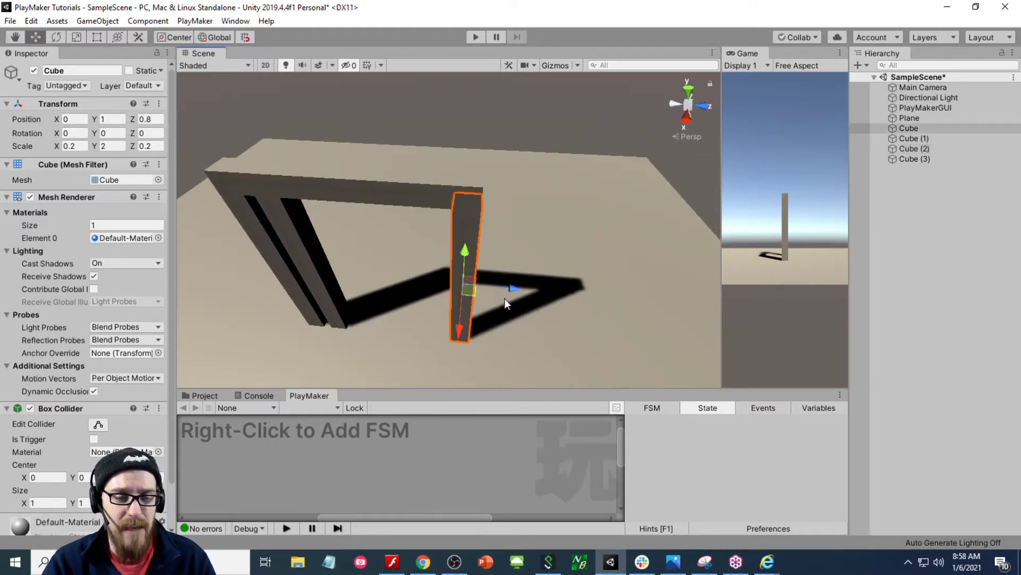
pyautogui.click(505, 304)
# - Vertex-snap Cube (3) against the inner side of the Cube (1) post at Z -0.8
pyautogui.keyDown('alt'); pyautogui.moveTo(505, 304); pyautogui.dragTo(460, 239); pyautogui.keyUp('alt')
pyautogui.click(437, 248)
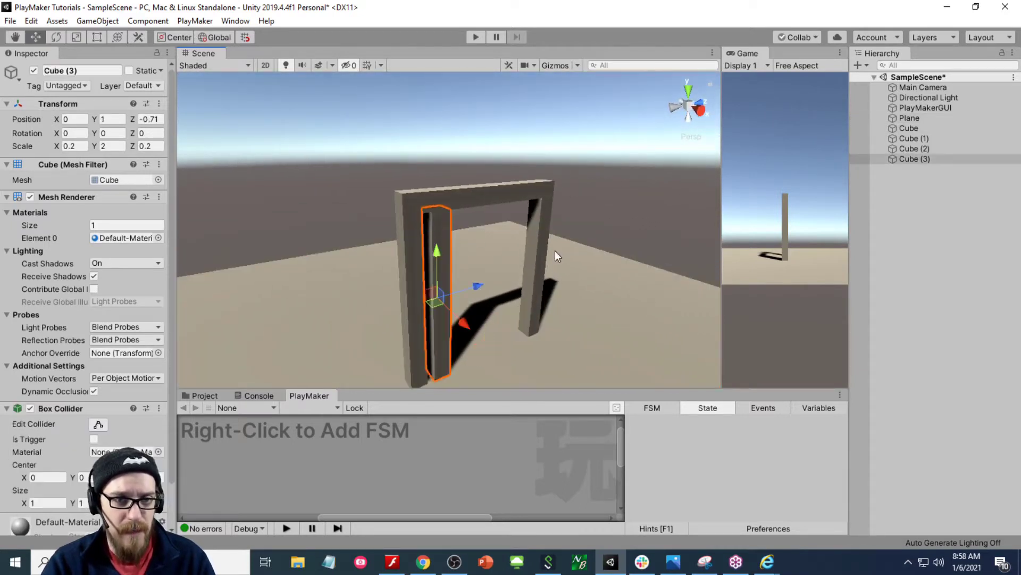
pyautogui.keyDown('alt'); pyautogui.moveTo(555, 251); pyautogui.dragTo(460, 206); pyautogui.keyUp('alt')
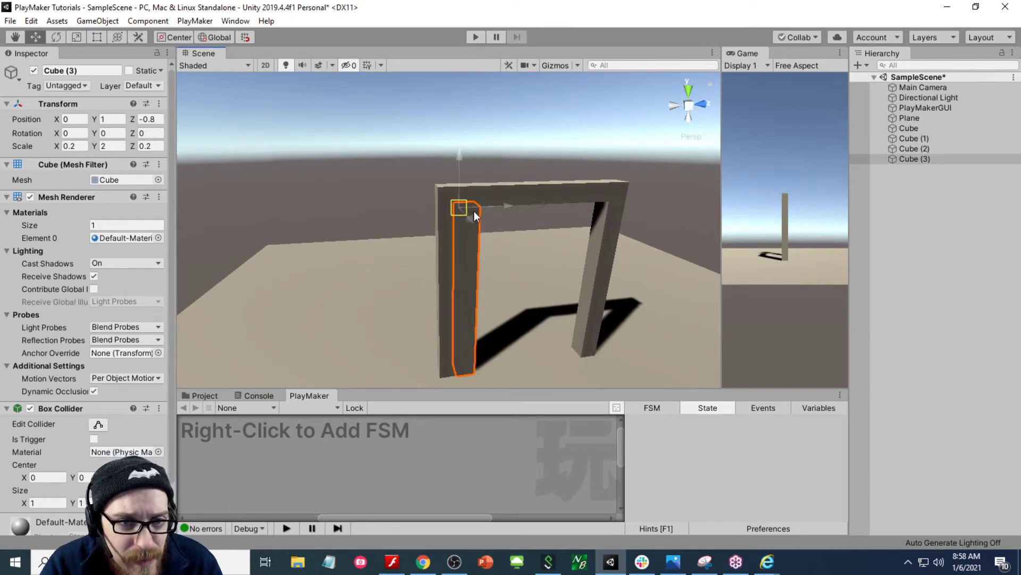
# - Examine up close how Cube (3) meets the Cube (1) post and the top beam
pyautogui.keyDown('alt'); pyautogui.moveTo(474, 211); pyautogui.dragTo(408, 236); pyautogui.keyUp('alt')
pyautogui.scroll(5, 393, 229)
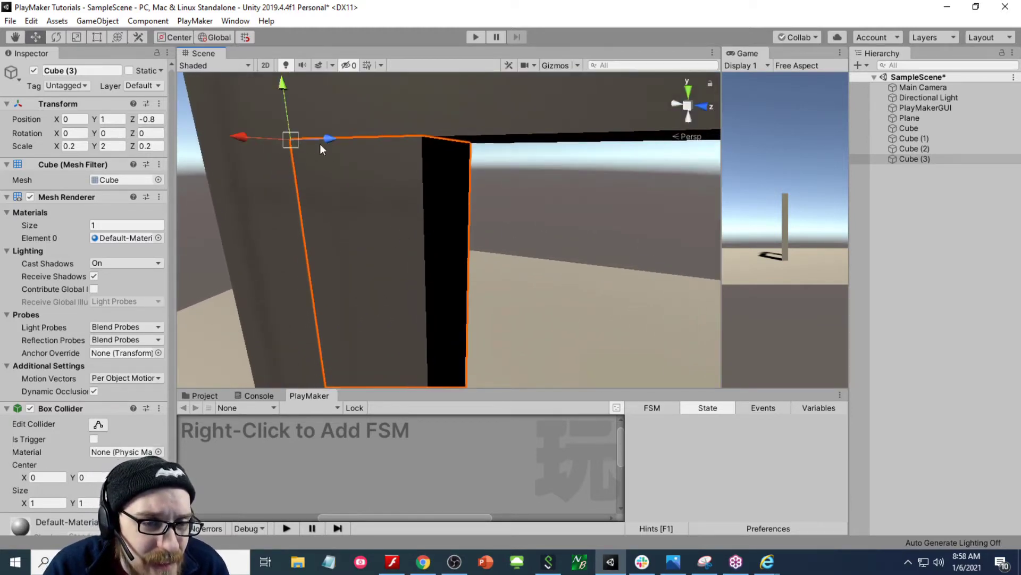
pyautogui.click(336, 173)
pyautogui.scroll(-5, 331, 190)
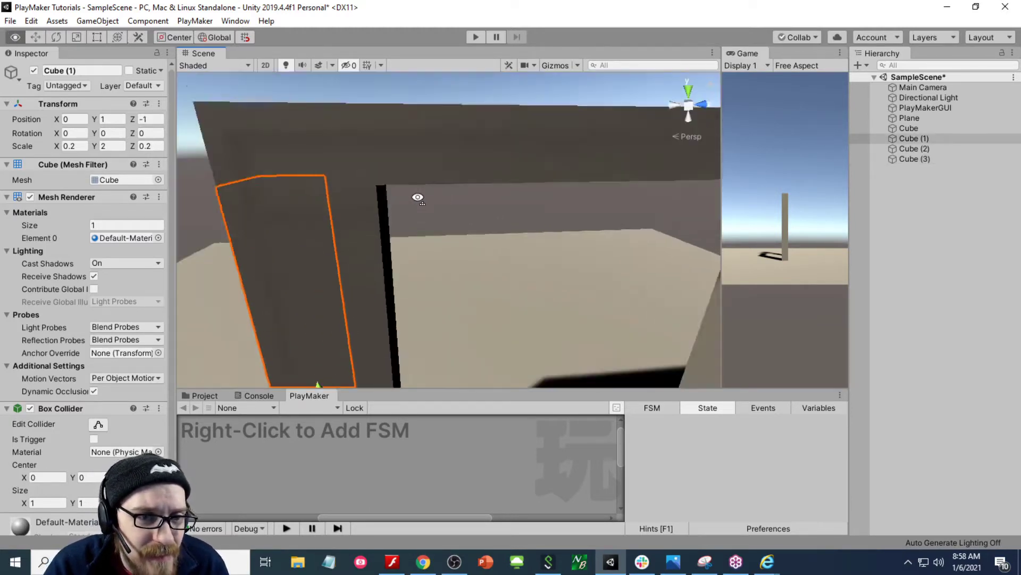
pyautogui.click(403, 224)
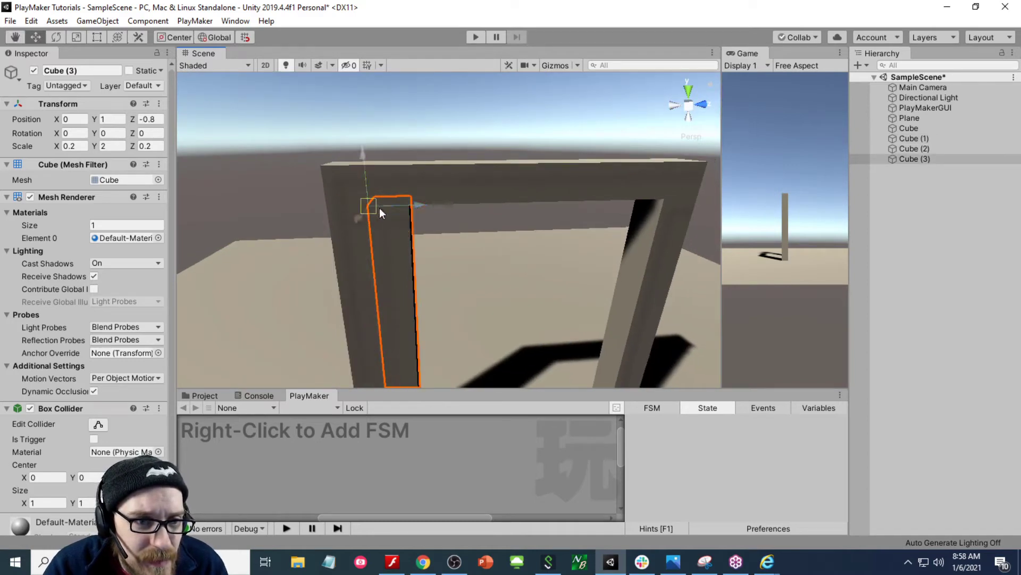
pyautogui.click(482, 277)
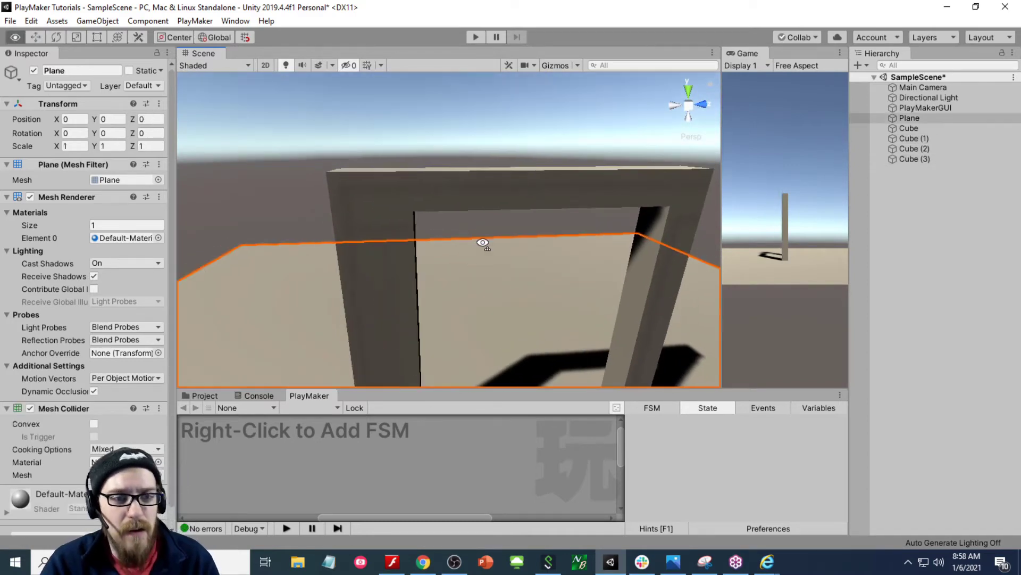
pyautogui.scroll(-3, 476, 267)
pyautogui.scroll(3, 463, 261)
# - Stretch Cube (3) across the frame opening with the Rect tool, to a Z scale of about 1.57, forming the door panel
pyautogui.click(439, 244)
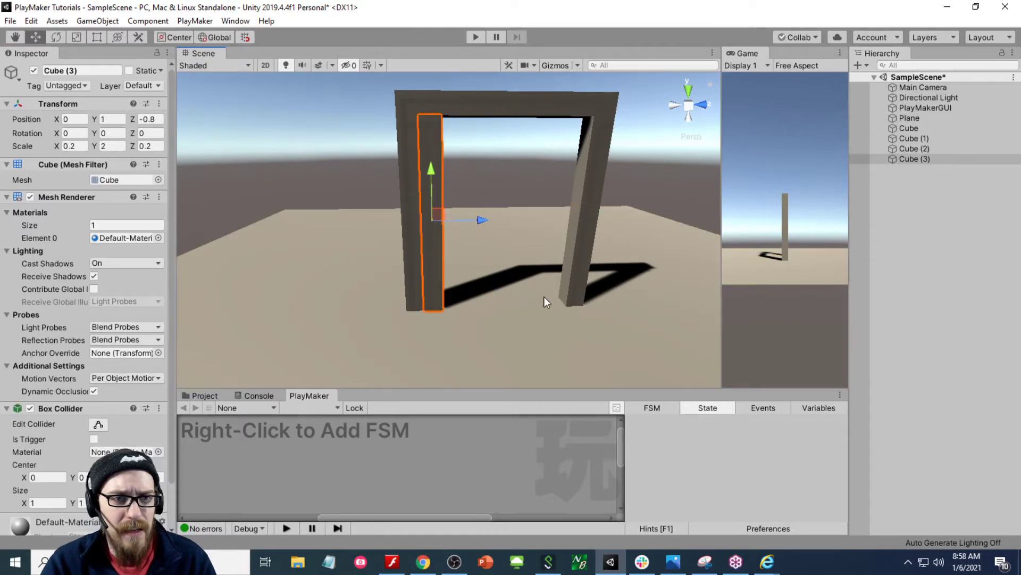
pyautogui.press('t')
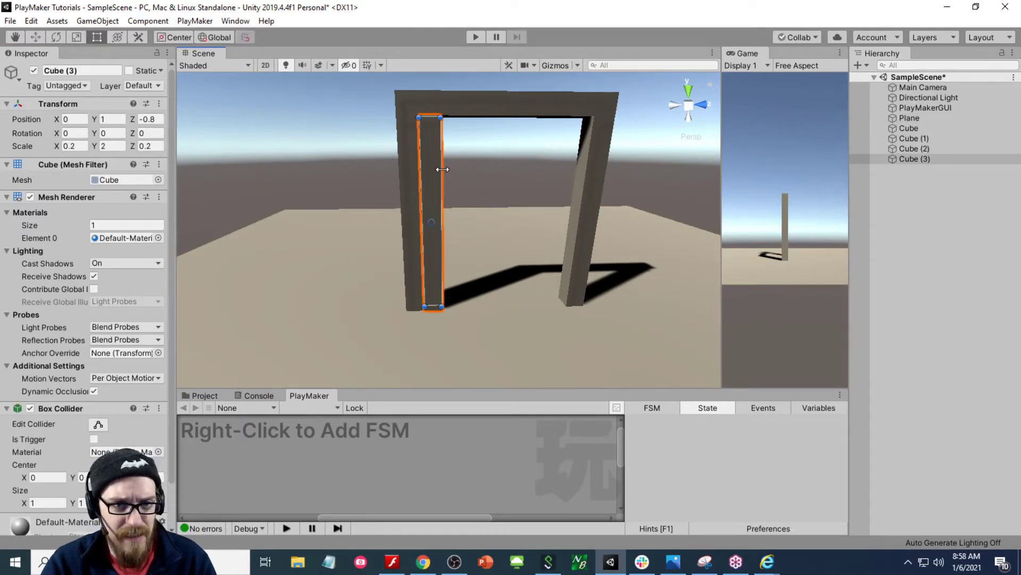
pyautogui.moveTo(442, 170); pyautogui.dragTo(575, 200)
pyautogui.click(677, 332)
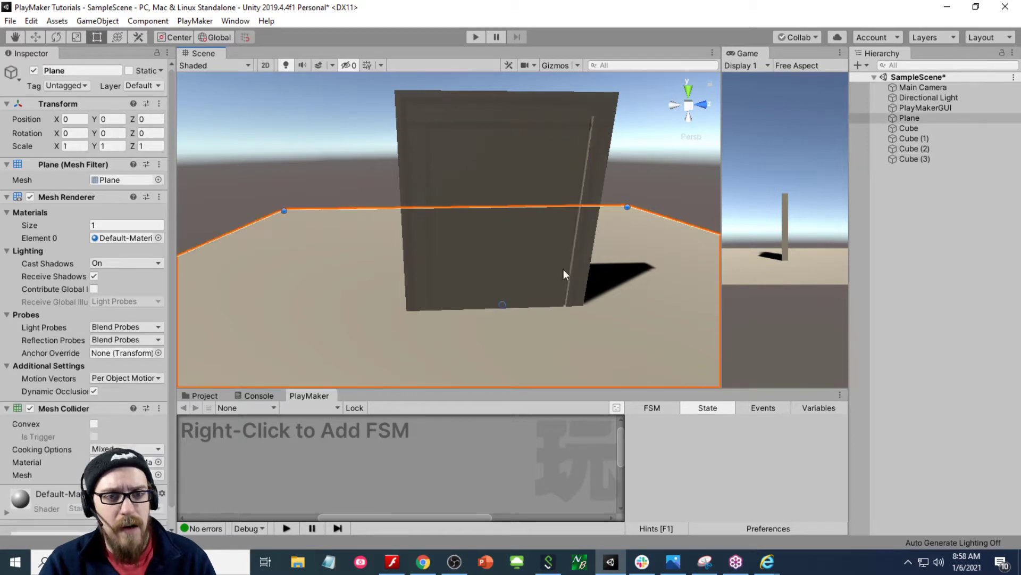
pyautogui.keyDown('alt'); pyautogui.moveTo(563, 269); pyautogui.dragTo(533, 195); pyautogui.keyUp('alt')
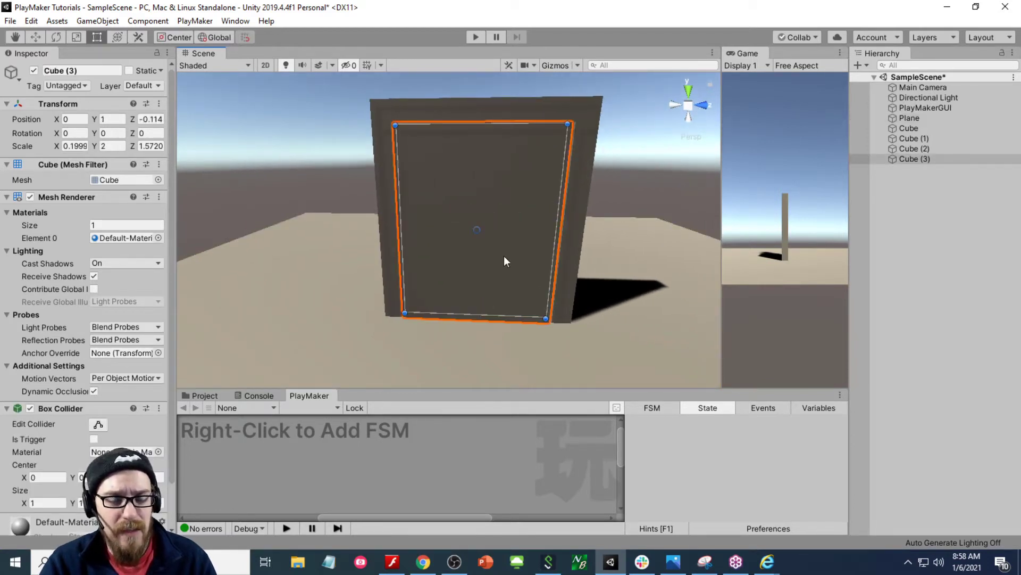
# - Shift the Cube (3) door panel along Z to about -0.107 to centre it between the two posts
pyautogui.click(37, 37)
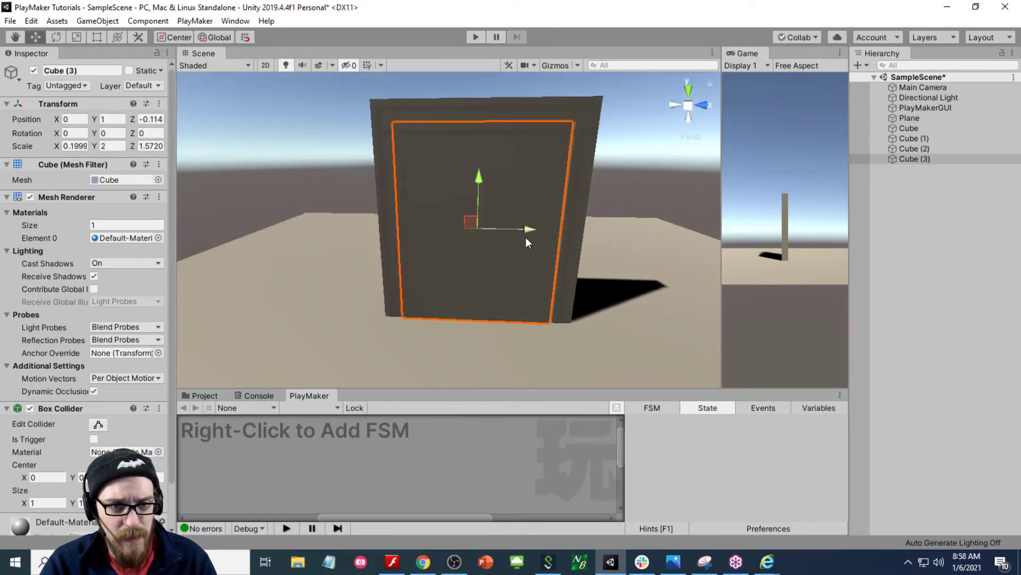
pyautogui.moveTo(526, 235); pyautogui.dragTo(527, 234)
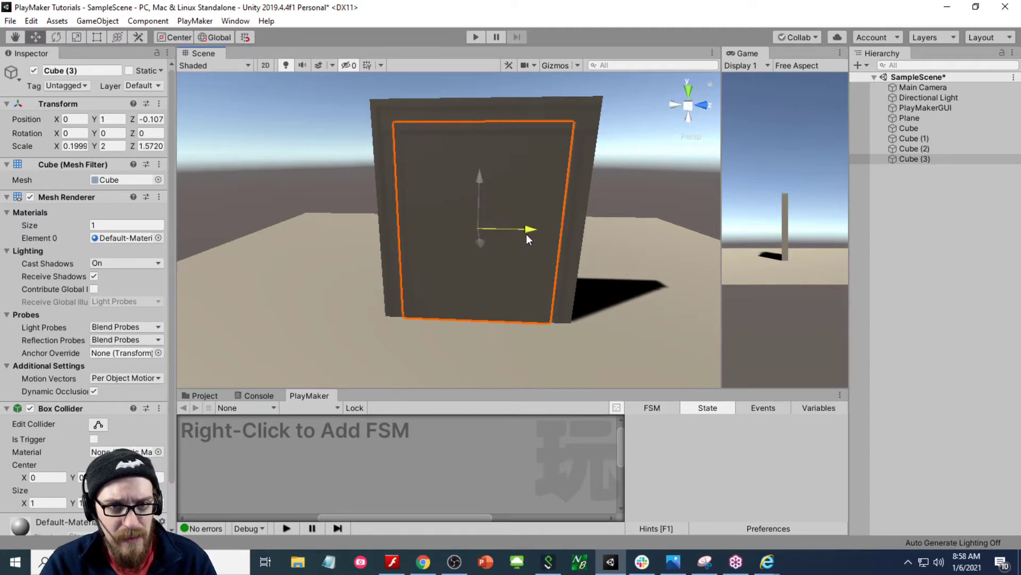
pyautogui.click(261, 154)
pyautogui.click(474, 153)
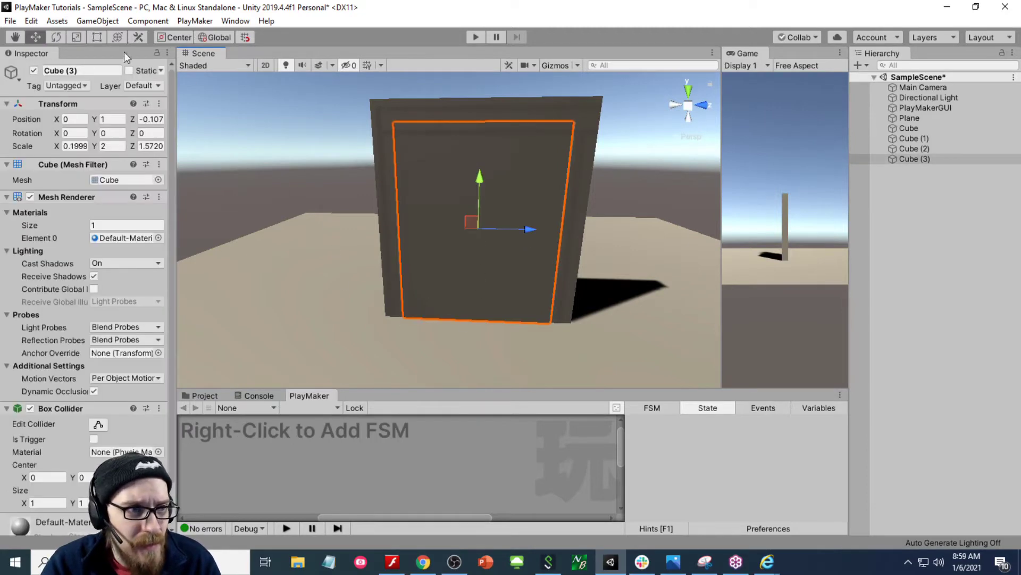
# - Trim Cube (3)'s upper and lower edges with the Rect tool, to a Y scale of about 1.96, leaving small gaps
pyautogui.click(96, 36)
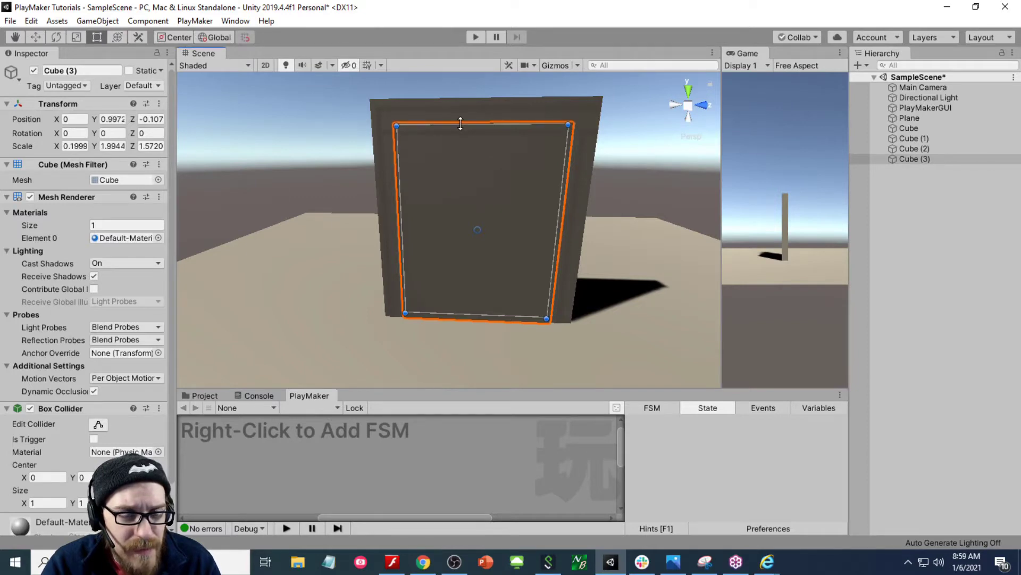
pyautogui.click(305, 145)
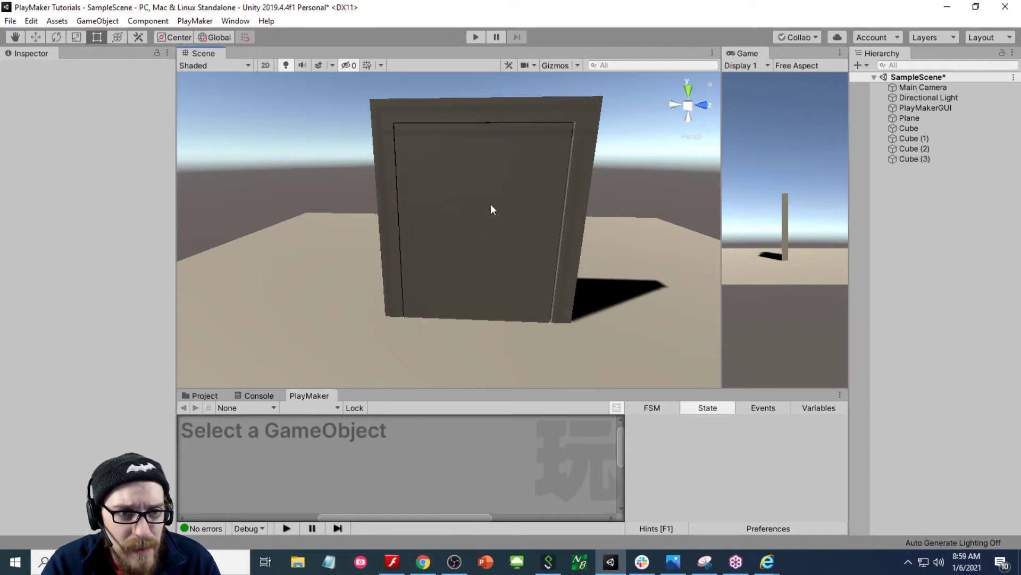
pyautogui.click(491, 257)
pyautogui.keyDown('alt'); pyautogui.moveTo(478, 324); pyautogui.dragTo(478, 305); pyautogui.keyUp('alt')
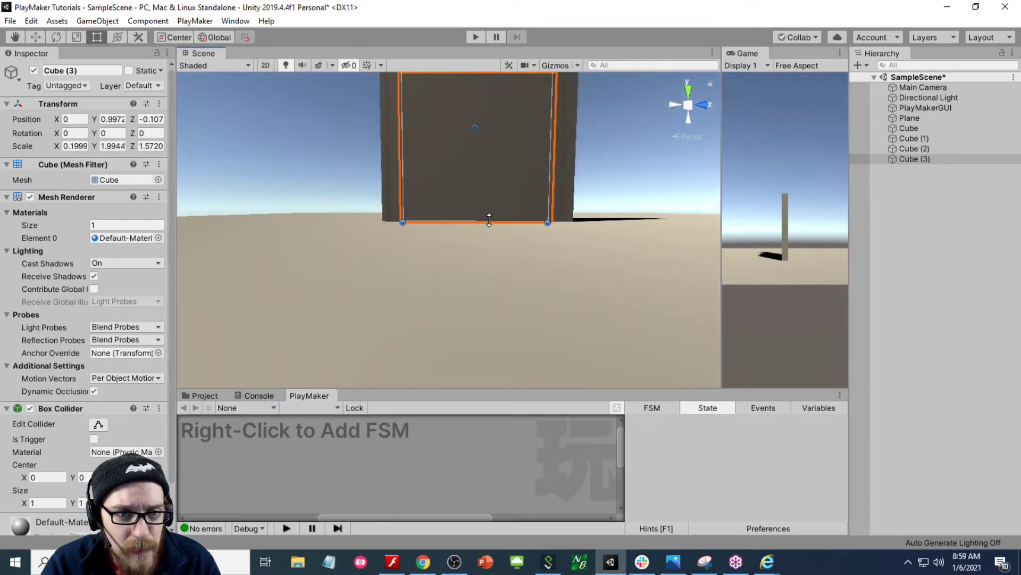
pyautogui.moveTo(489, 220); pyautogui.dragTo(486, 215)
pyautogui.click(617, 194)
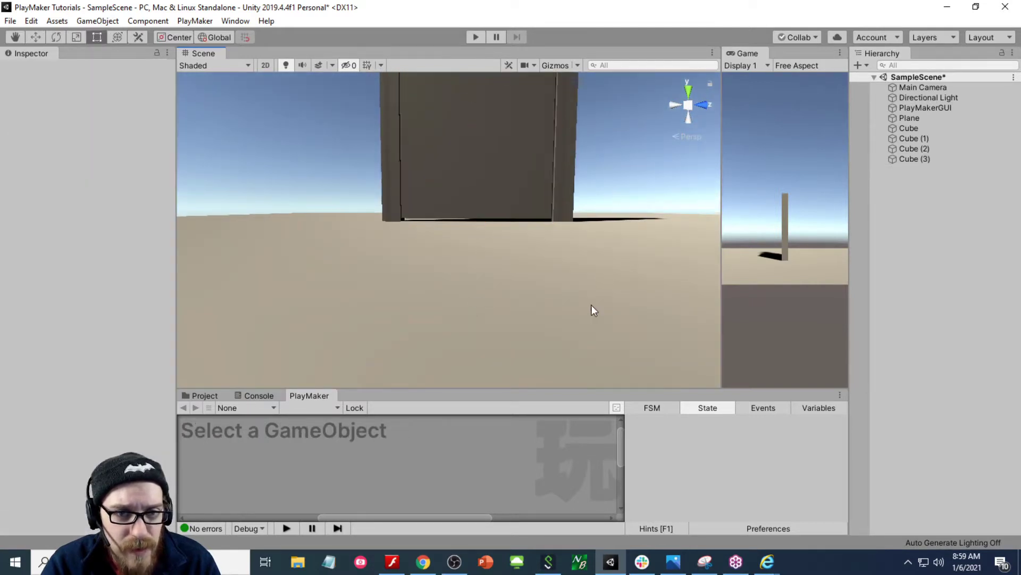
# - Create an empty GameObject as a child of the Cube (1) post, and unparent it to the scene root between Plane and Cube
pyautogui.keyDown('alt'); pyautogui.moveTo(591, 305); pyautogui.dragTo(422, 311); pyautogui.keyUp('alt')
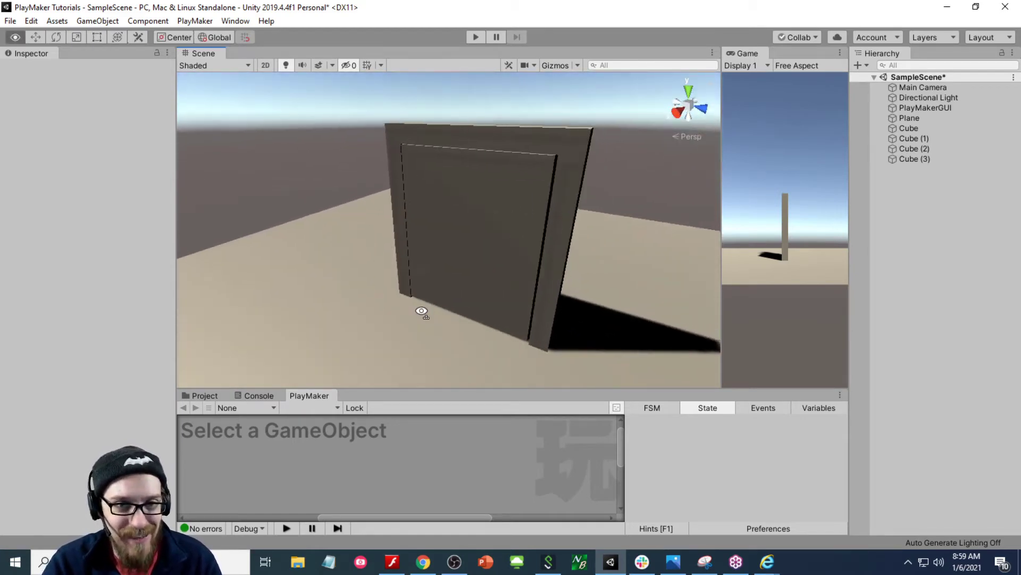
pyautogui.scroll(5, 422, 312)
pyautogui.keyDown('alt'); pyautogui.moveTo(464, 206); pyautogui.dragTo(580, 277); pyautogui.keyUp('alt')
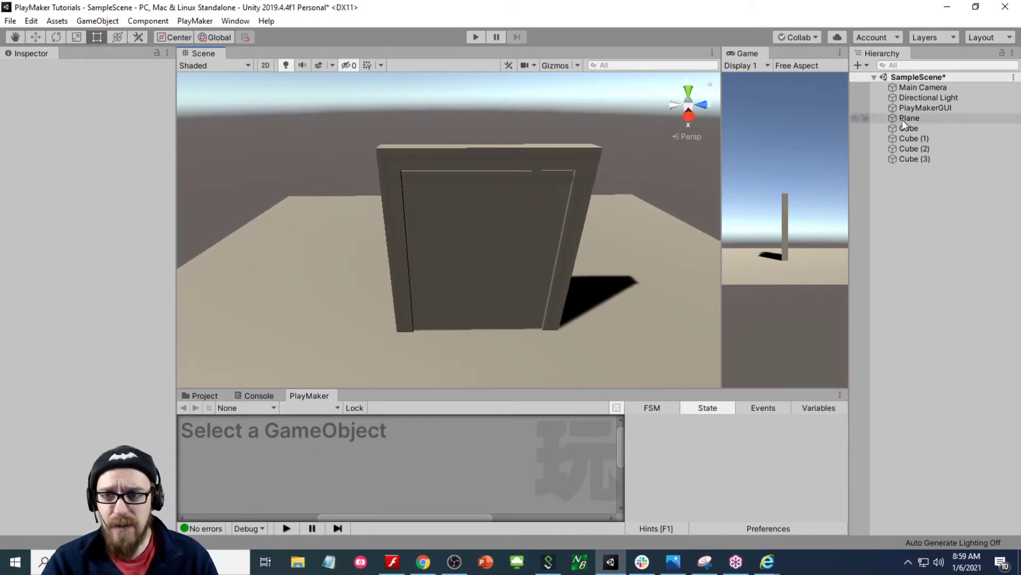
pyautogui.click(912, 132)
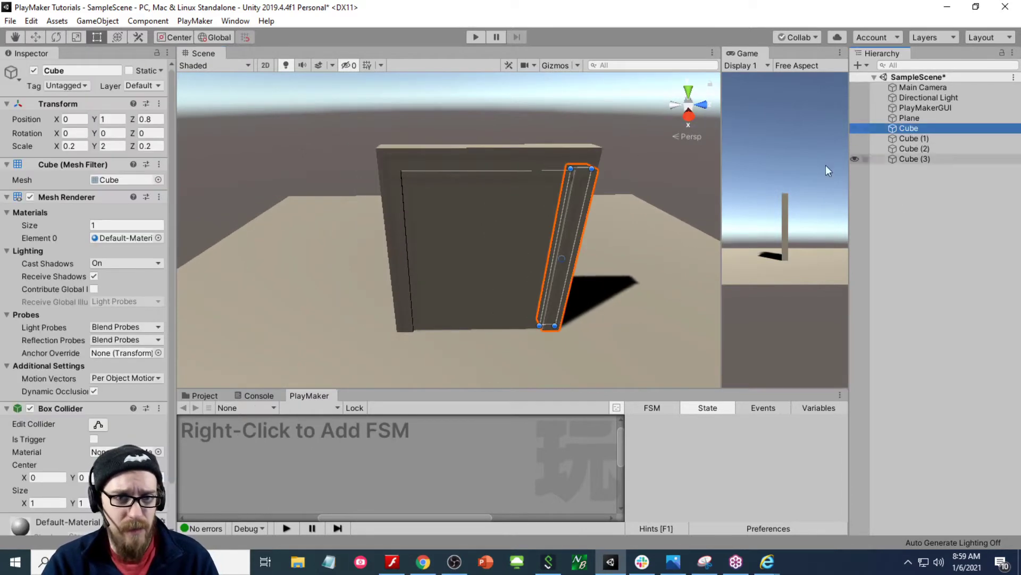
pyautogui.click(395, 260)
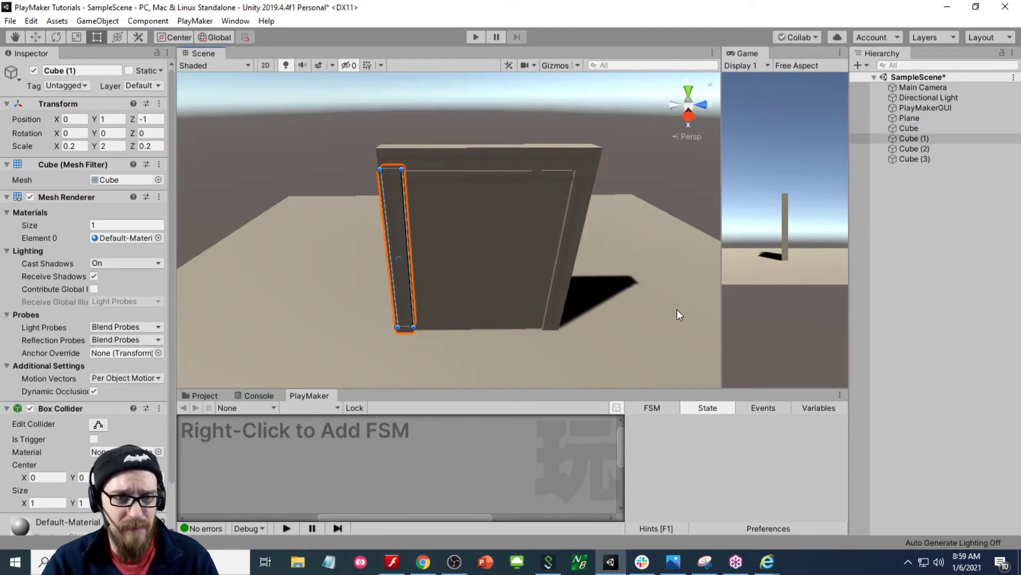
pyautogui.rightClick(915, 139)
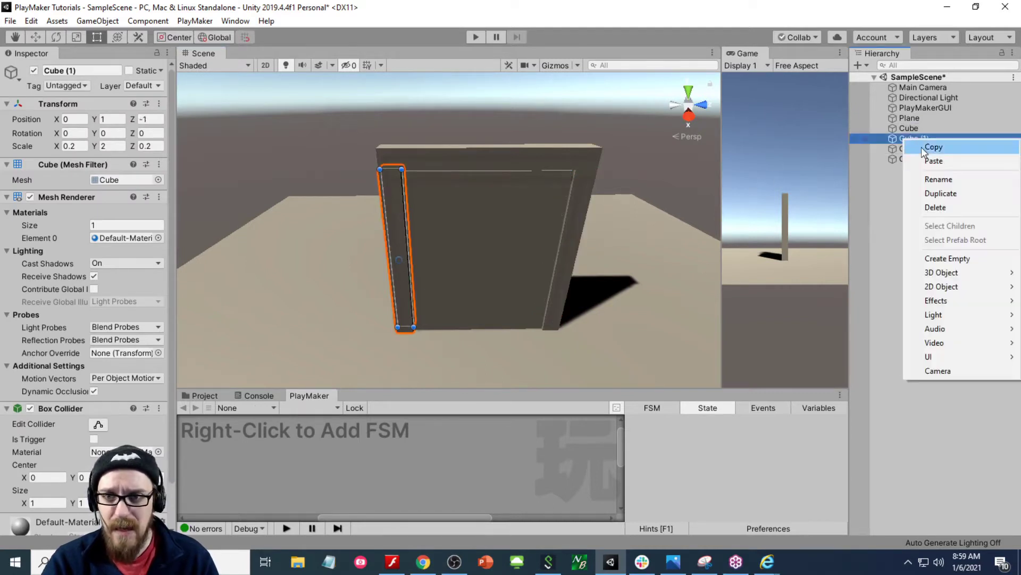
pyautogui.click(957, 259)
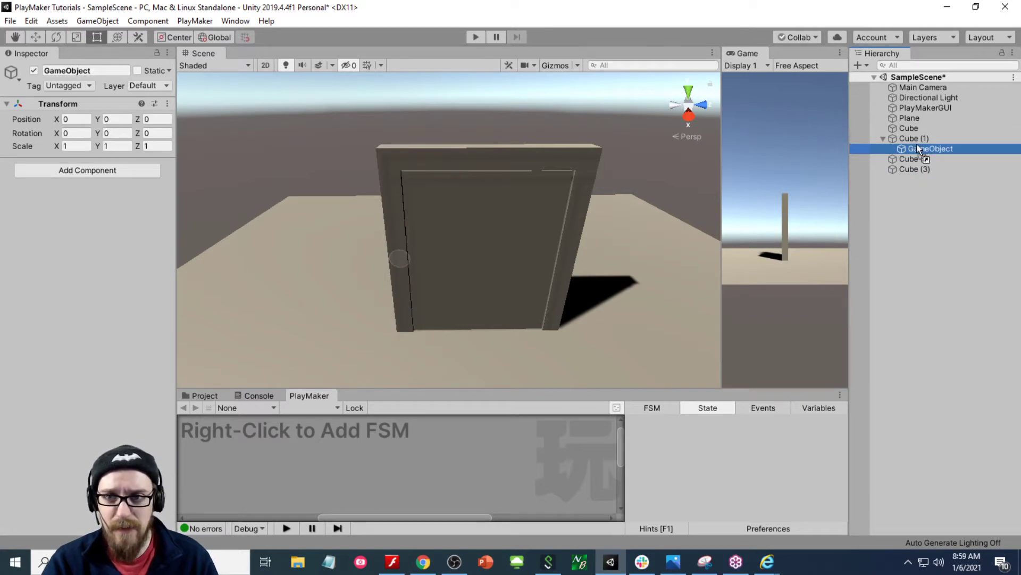
pyautogui.moveTo(922, 150); pyautogui.dragTo(899, 130)
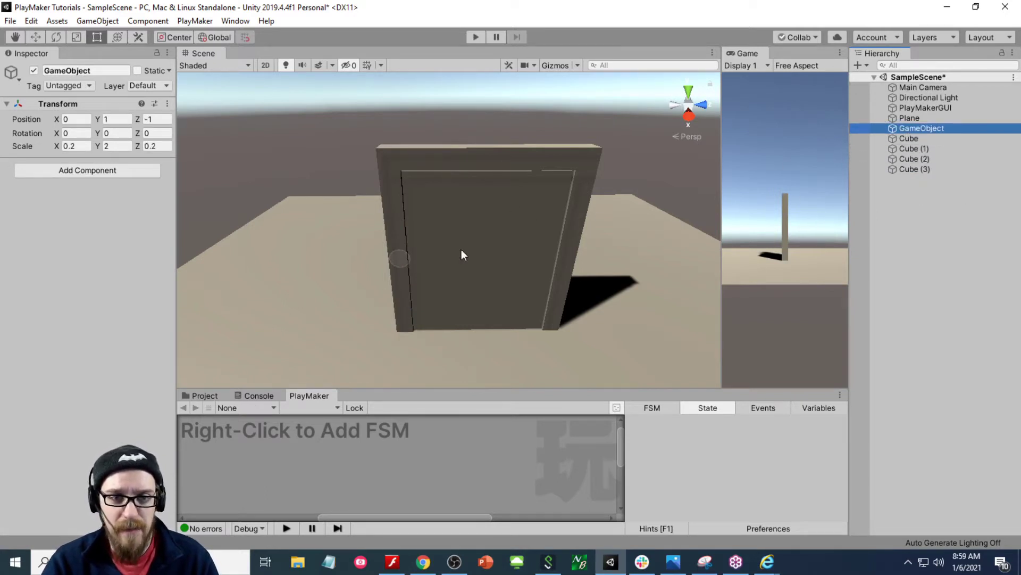
# - Rename the empty GameObject at the scene root as Door
pyautogui.click(914, 128)
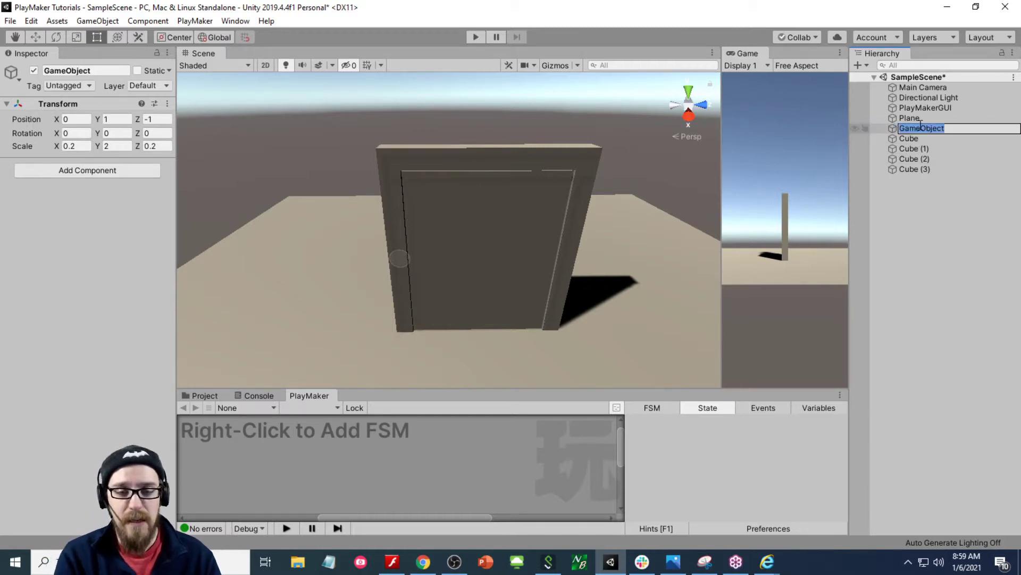
pyautogui.write('Door')
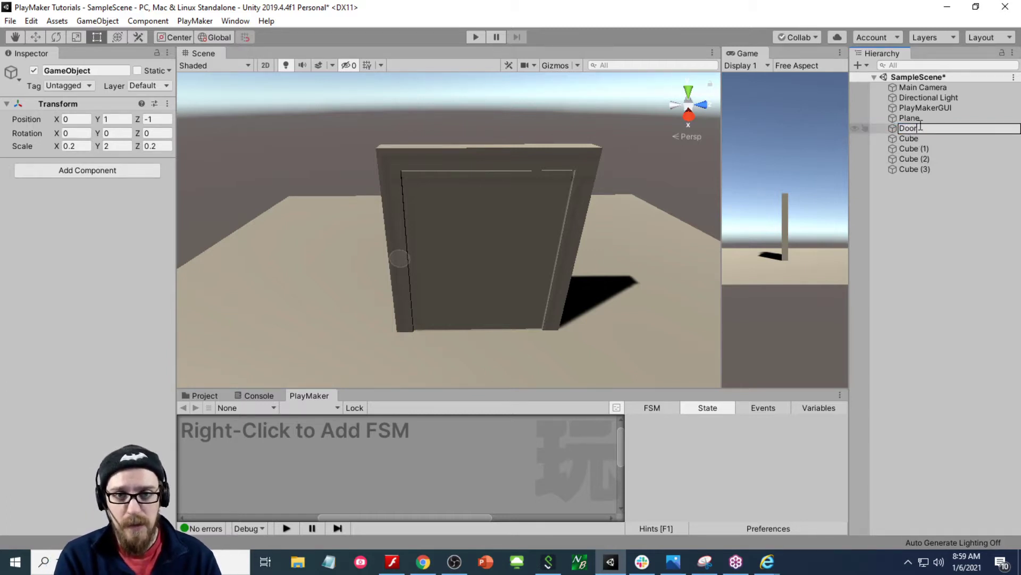
pyautogui.press('Return')
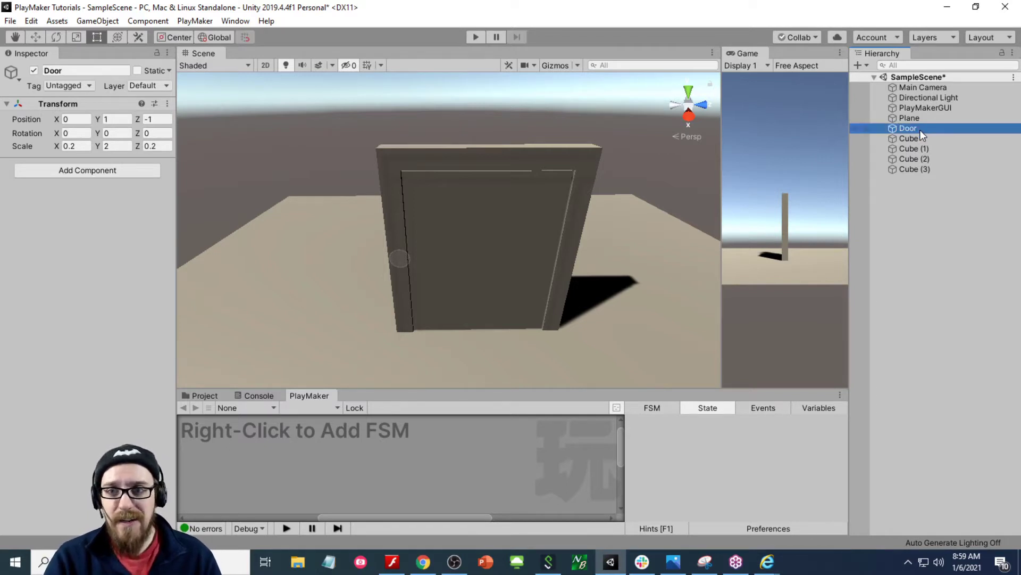
# - Add an empty child object to Door and name it Door Frame
pyautogui.rightClick(921, 130)
pyautogui.click(963, 254)
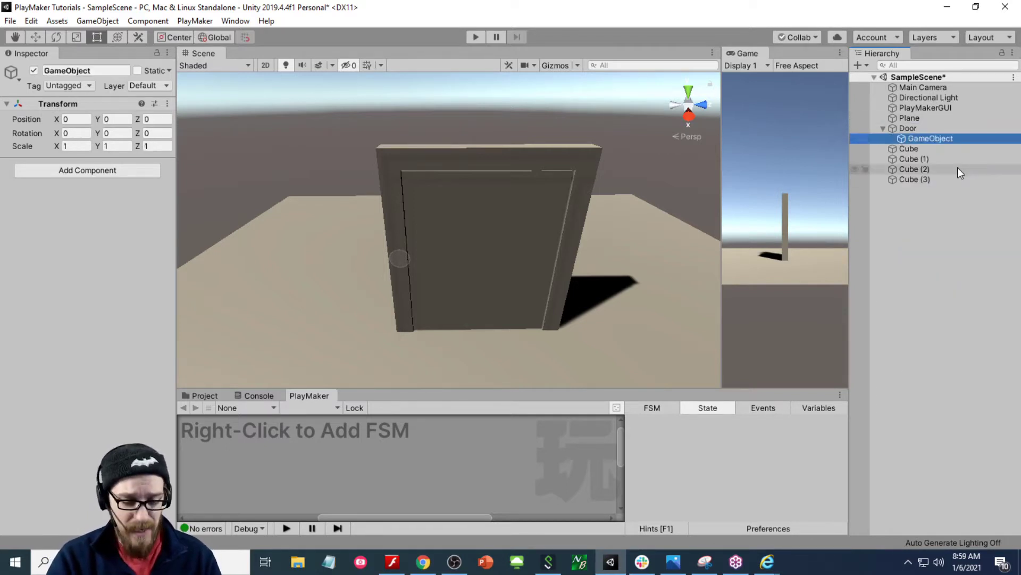
pyautogui.write('Door Frame')
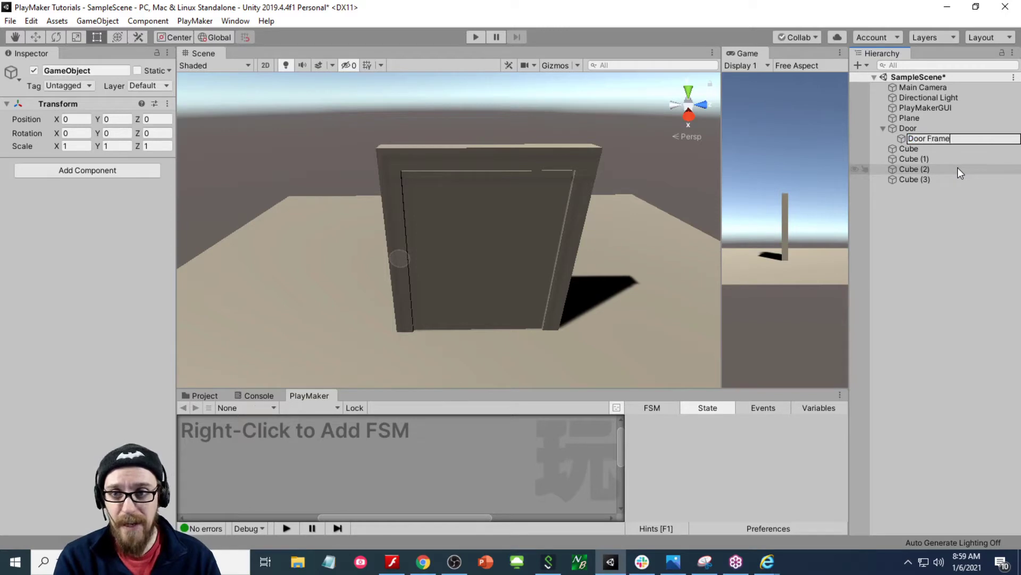
pyautogui.press('Return')
# - Parent the two posts and the top beam, Cube, Cube (1) and Cube (2), under Door Frame
pyautogui.click(929, 149)
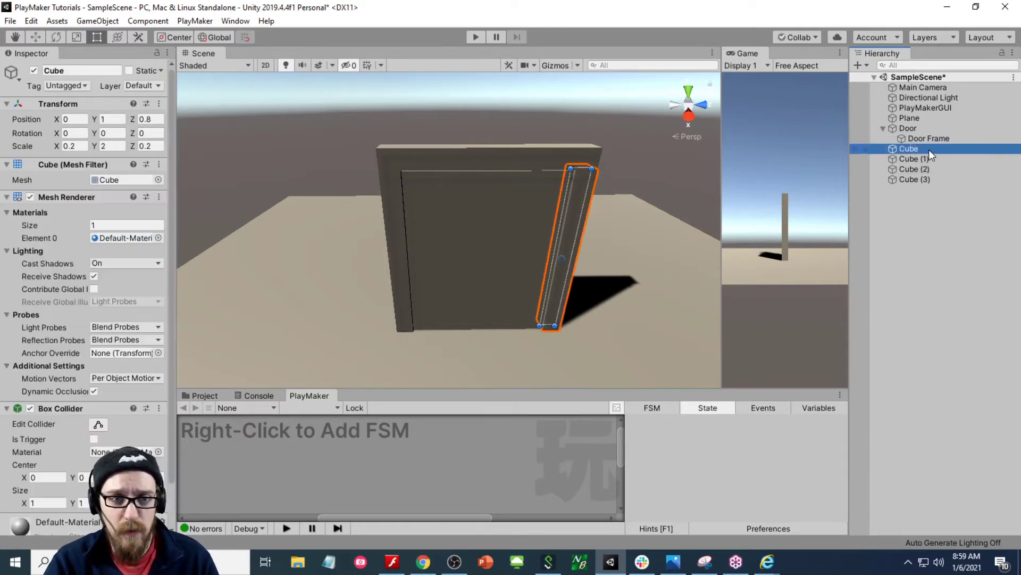
pyautogui.keyDown('shift'); pyautogui.click(487, 152); pyautogui.keyUp('shift')
pyautogui.keyDown('shift'); pyautogui.click(390, 215); pyautogui.keyUp('shift')
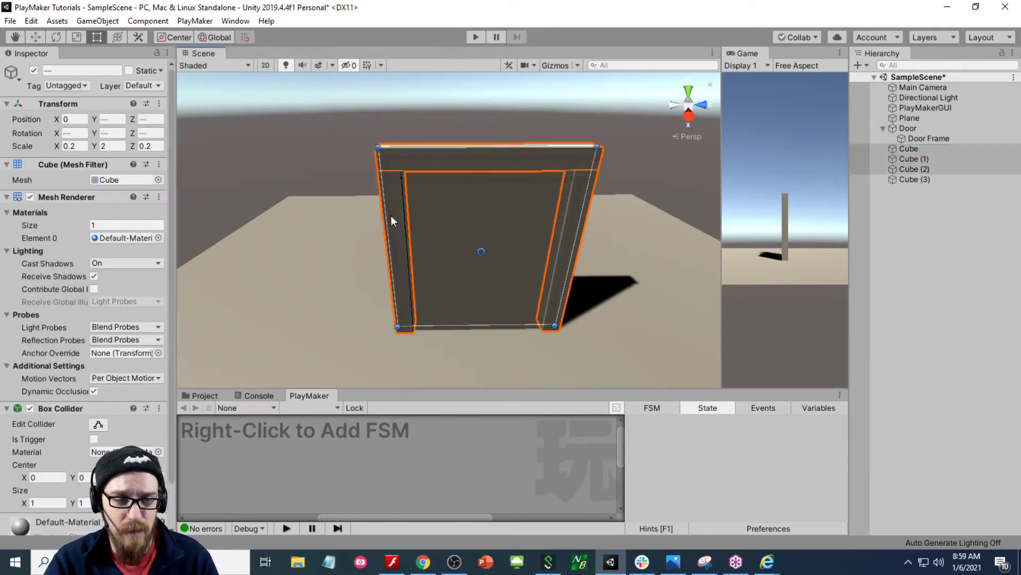
pyautogui.moveTo(909, 151); pyautogui.dragTo(925, 138)
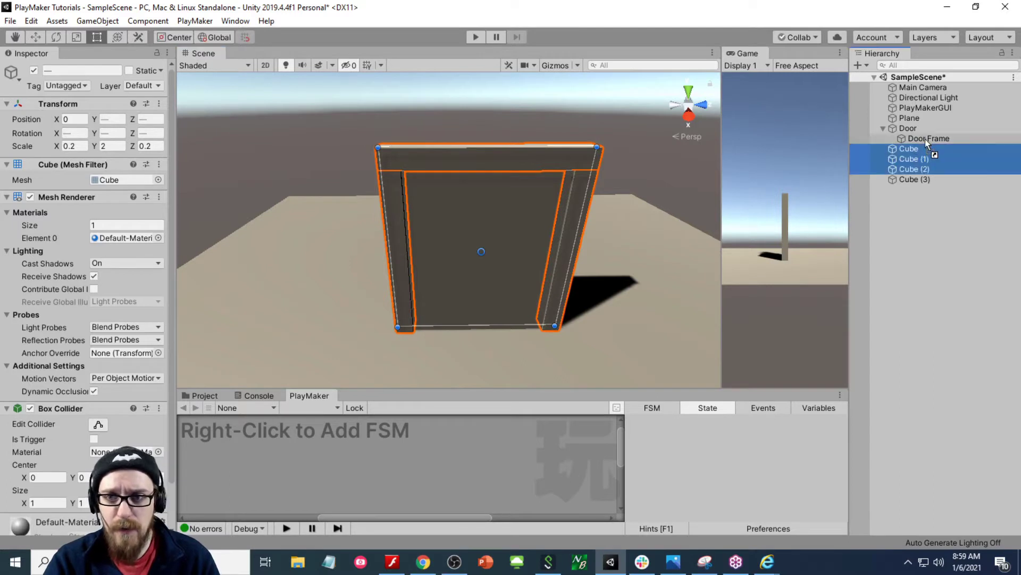
pyautogui.click(892, 138)
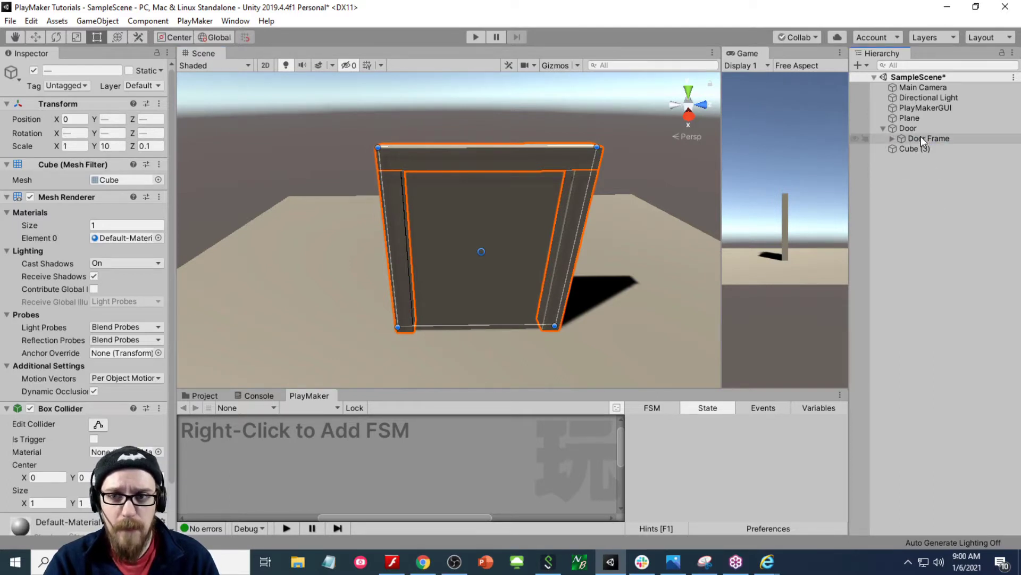
pyautogui.click(921, 138)
# - Parent the door panel Cube (3) under Door and rename it Swinging Door
pyautogui.click(904, 149)
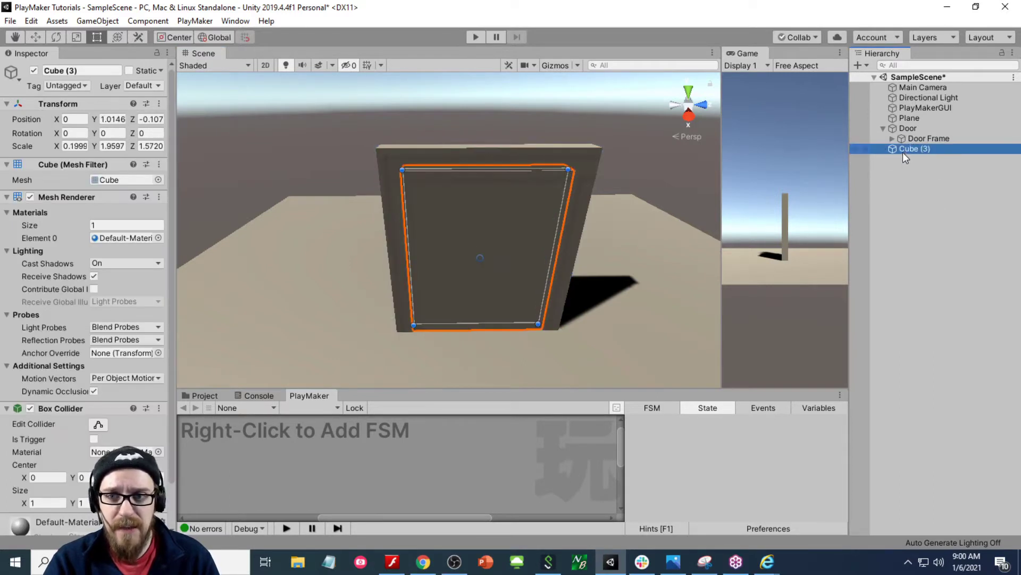
pyautogui.moveTo(904, 150); pyautogui.dragTo(910, 129)
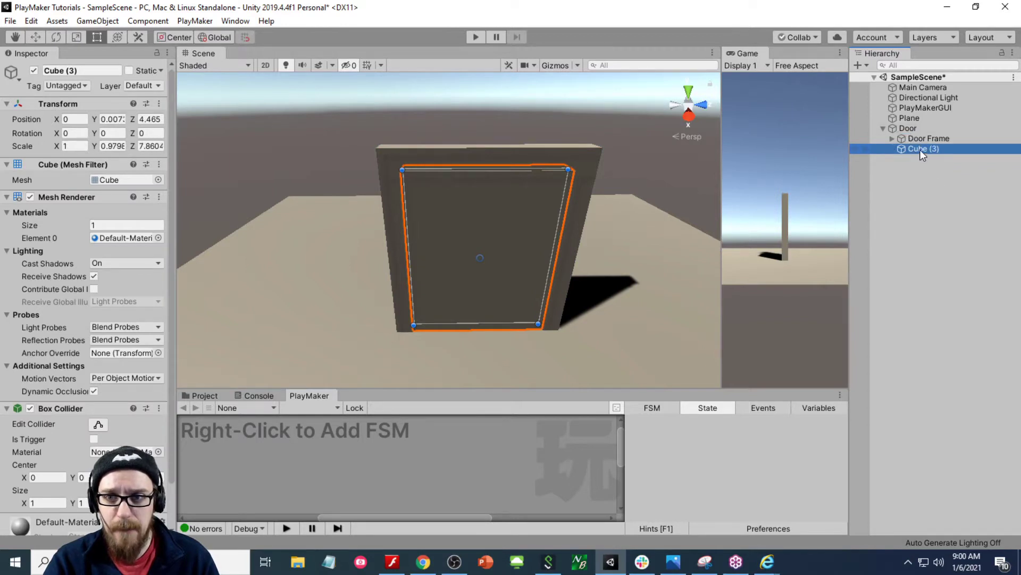
pyautogui.press('F2')
pyautogui.write('Swin')
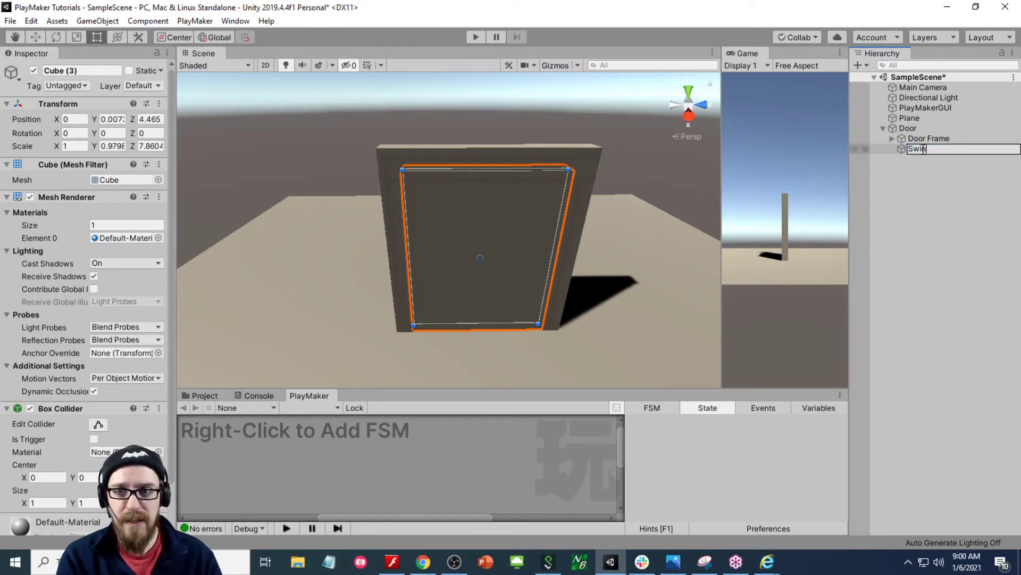
pyautogui.write('ging Door')
pyautogui.press('Return')
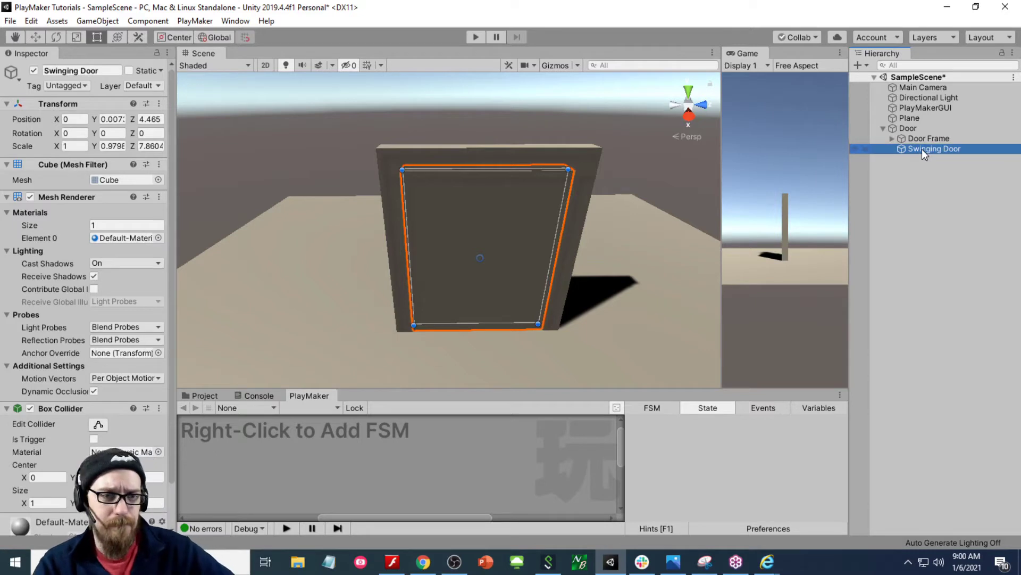
pyautogui.click(906, 193)
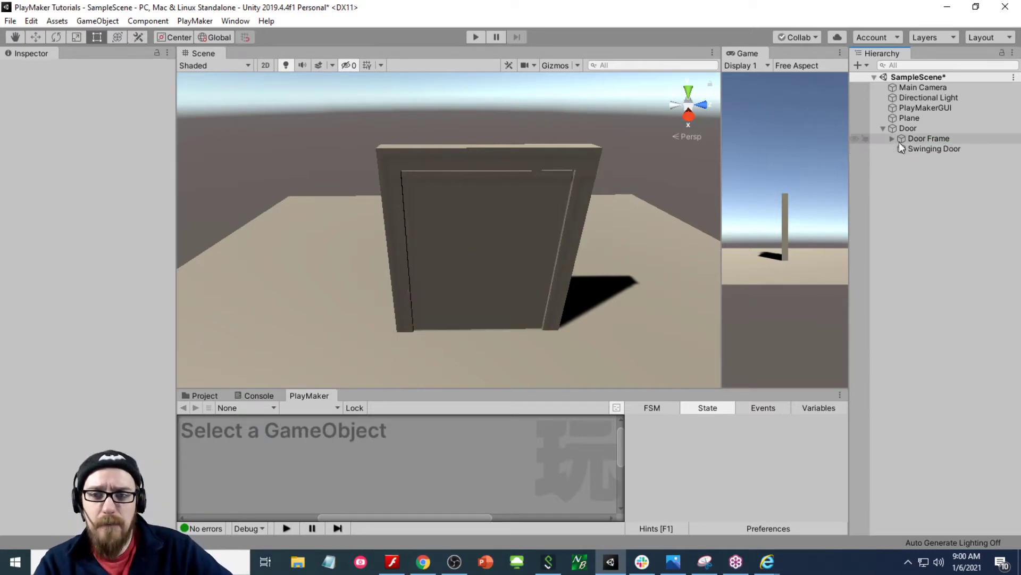
# - Set the tool handle position to Pivot and move the Door object along Z to -1.13
pyautogui.click(966, 139)
pyautogui.click(36, 36)
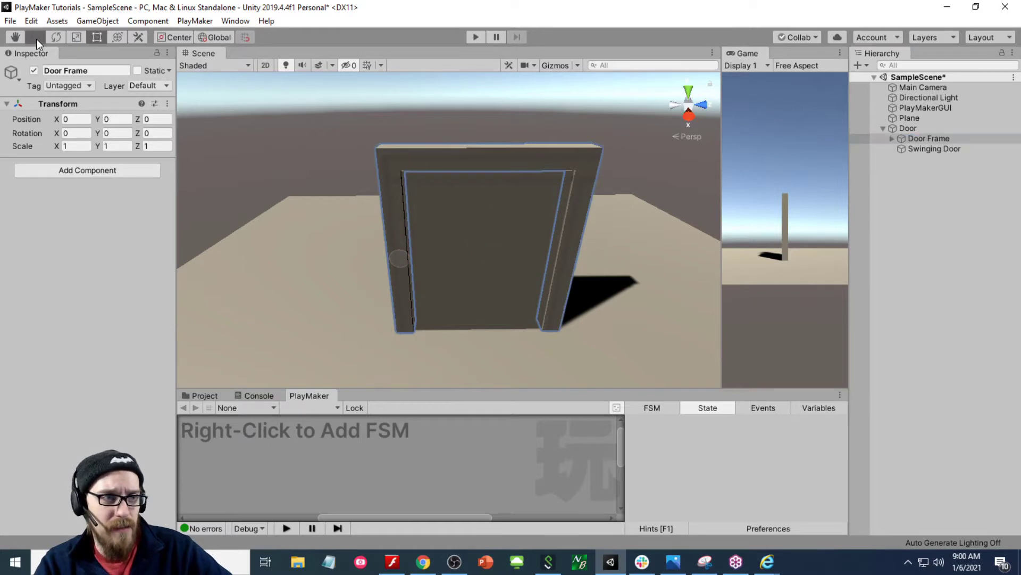
pyautogui.click(927, 129)
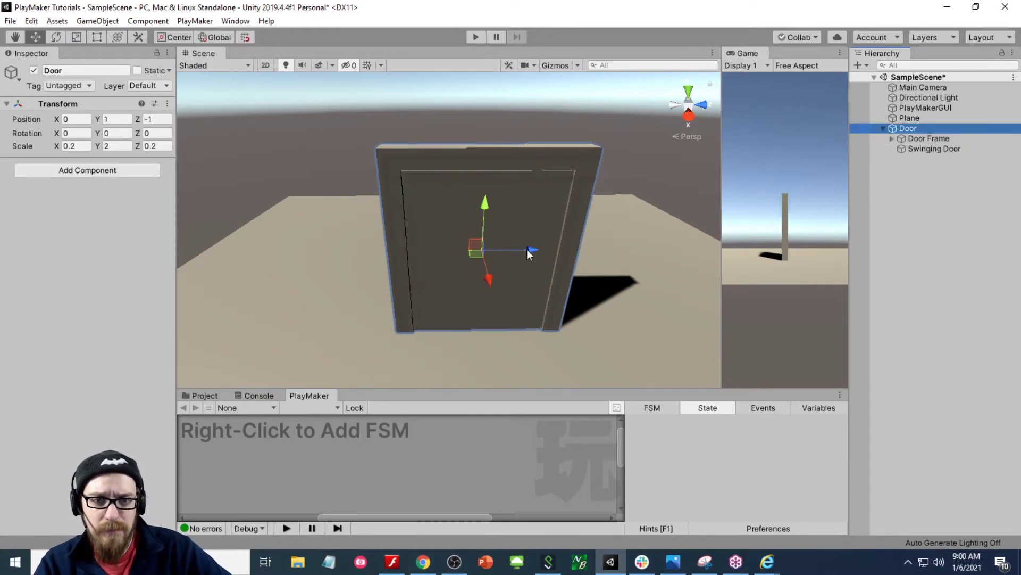
pyautogui.click(178, 38)
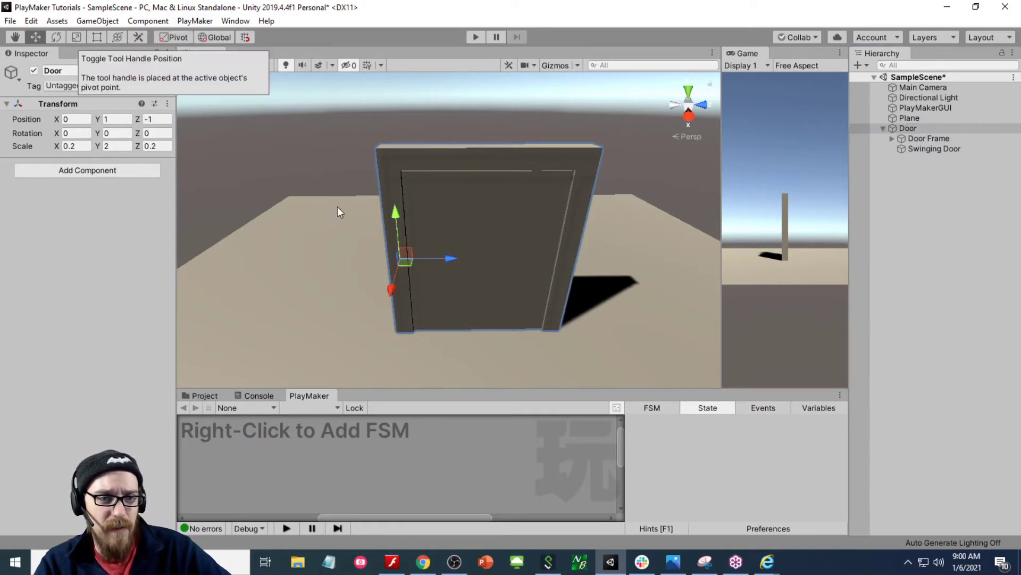
pyautogui.moveTo(451, 265); pyautogui.dragTo(439, 288)
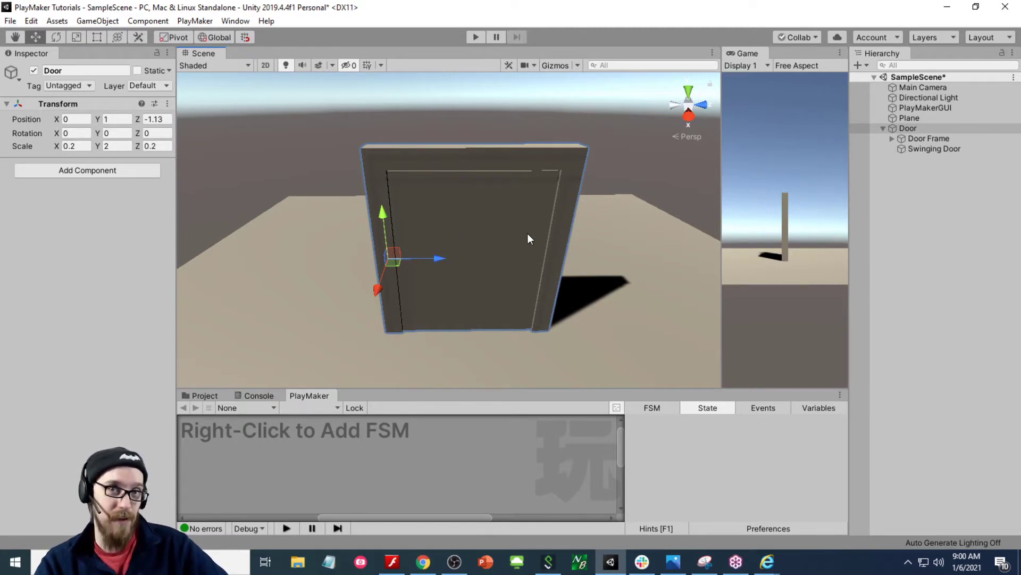
pyautogui.click(236, 170)
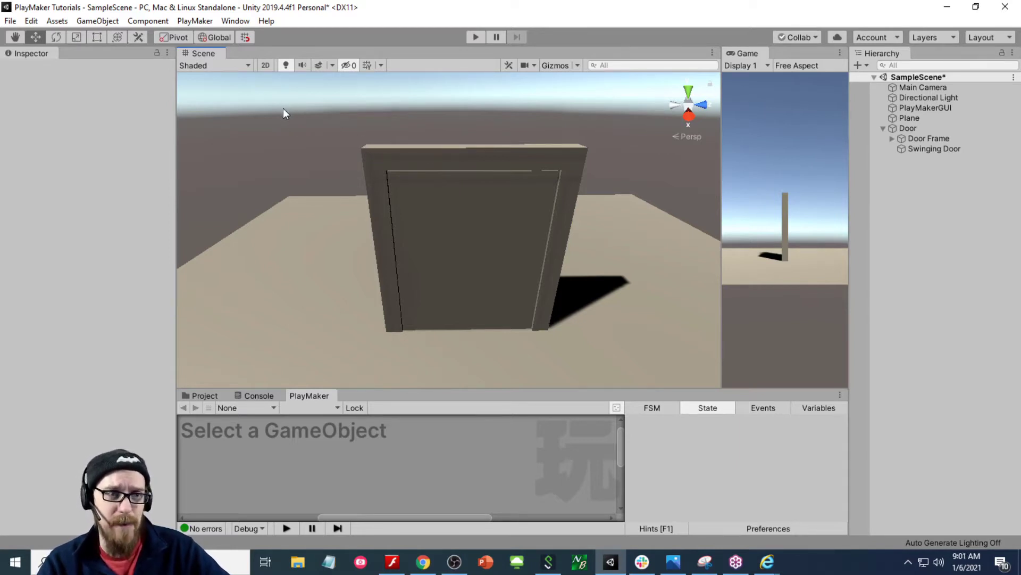
# - Open the Package Manager and switch its package list to My Assets
pyautogui.click(234, 24)
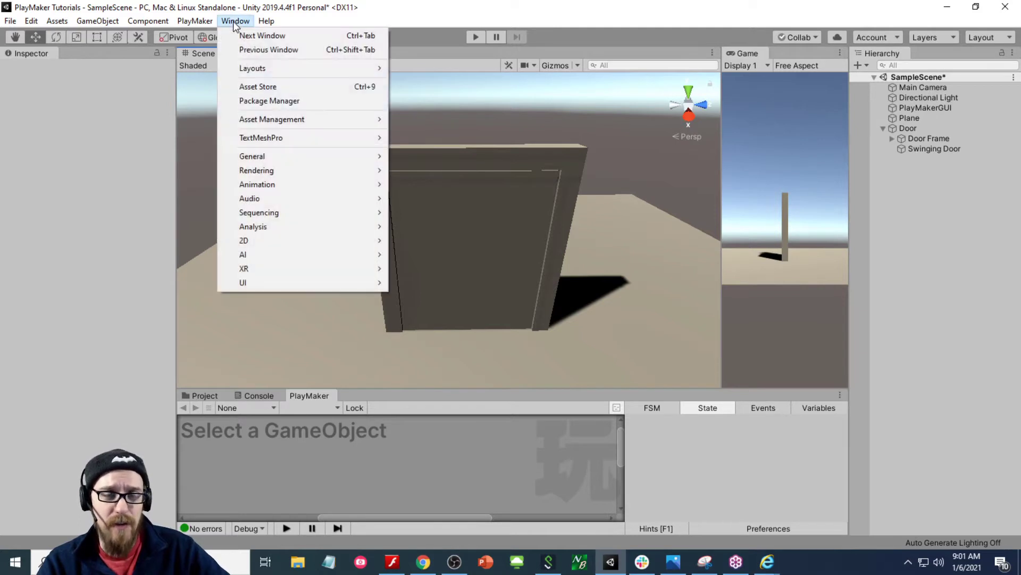
pyautogui.click(234, 24)
pyautogui.click(235, 24)
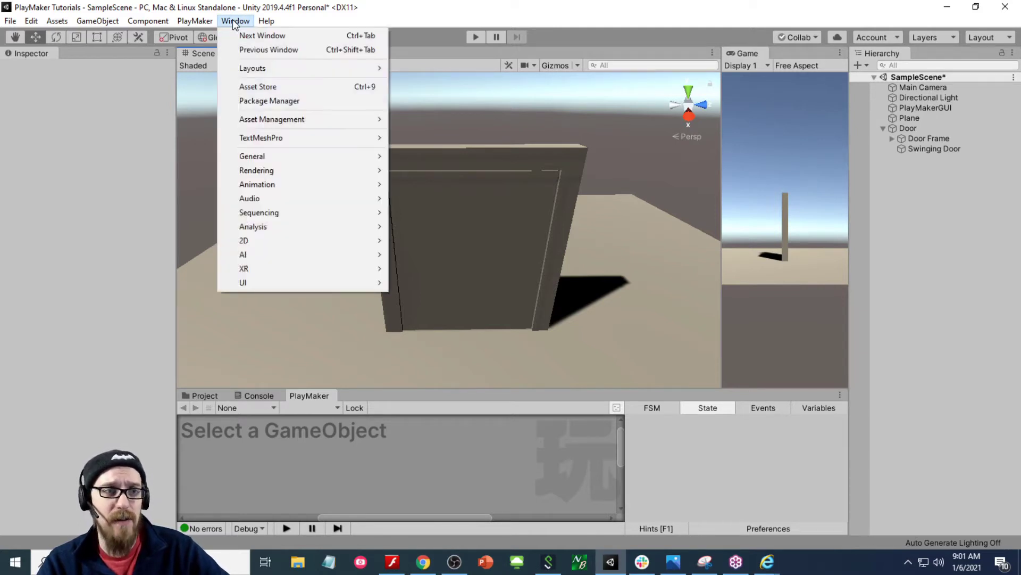
pyautogui.click(234, 24)
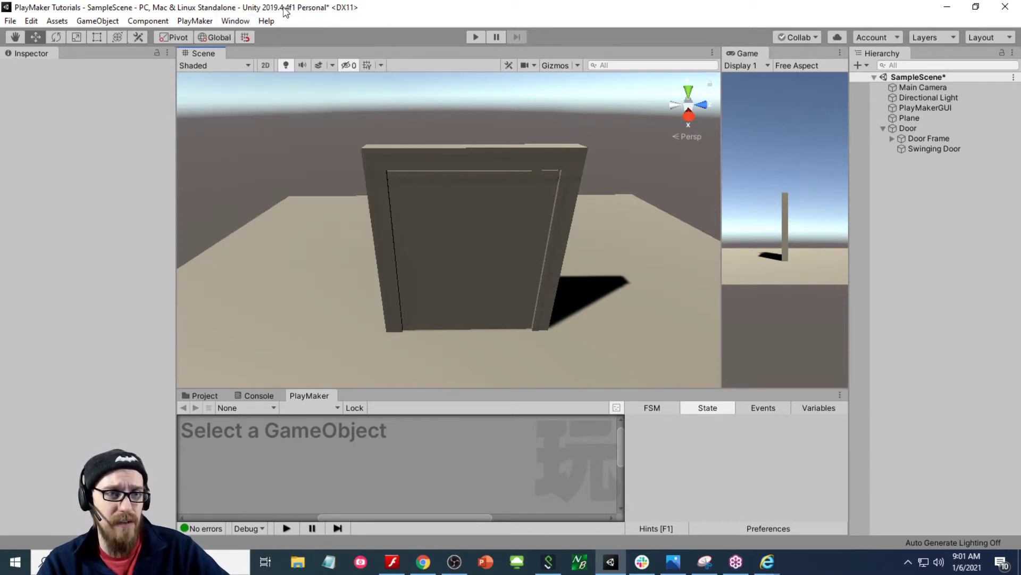
pyautogui.click(232, 21)
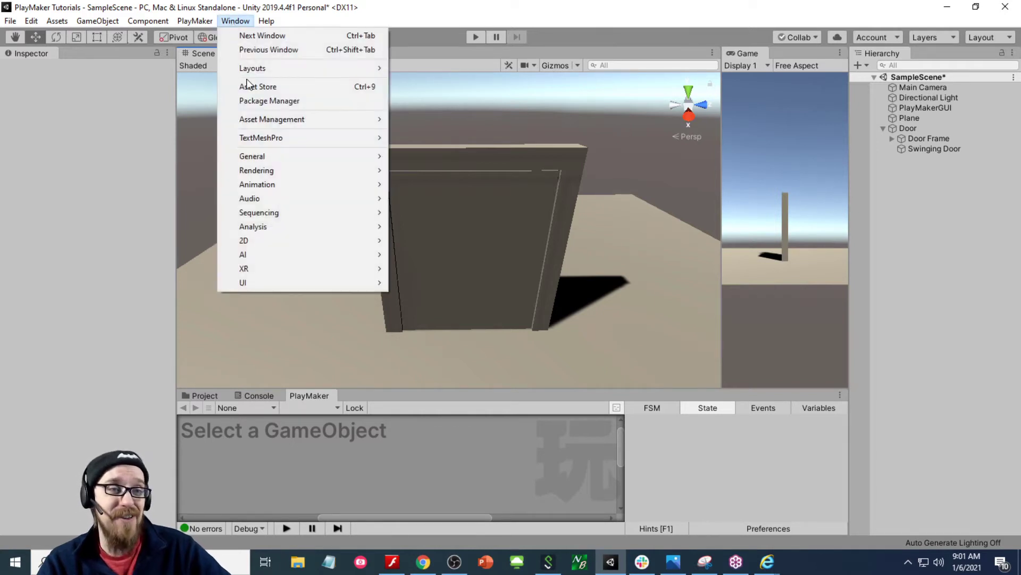
pyautogui.click(267, 100)
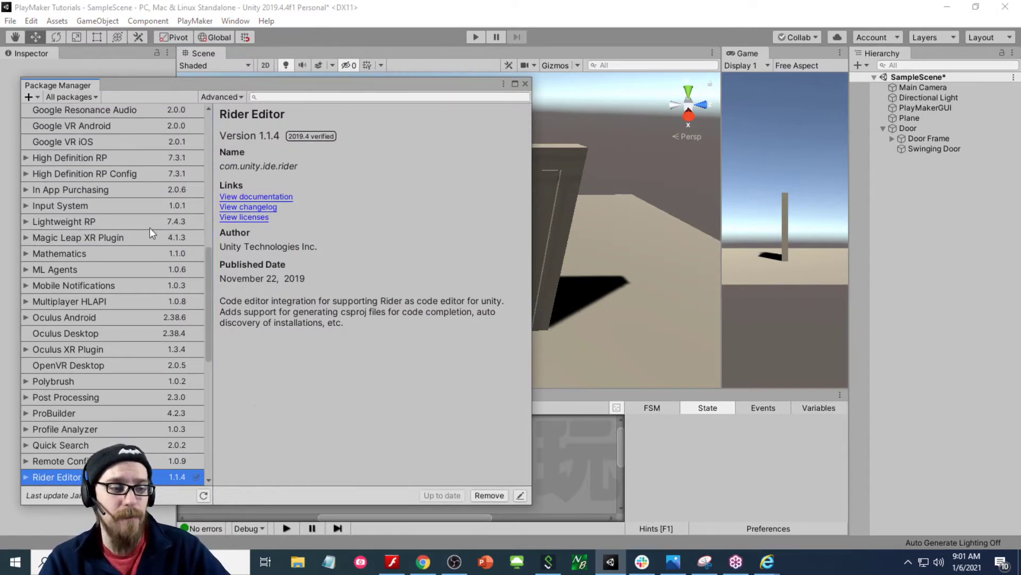
pyautogui.click(91, 98)
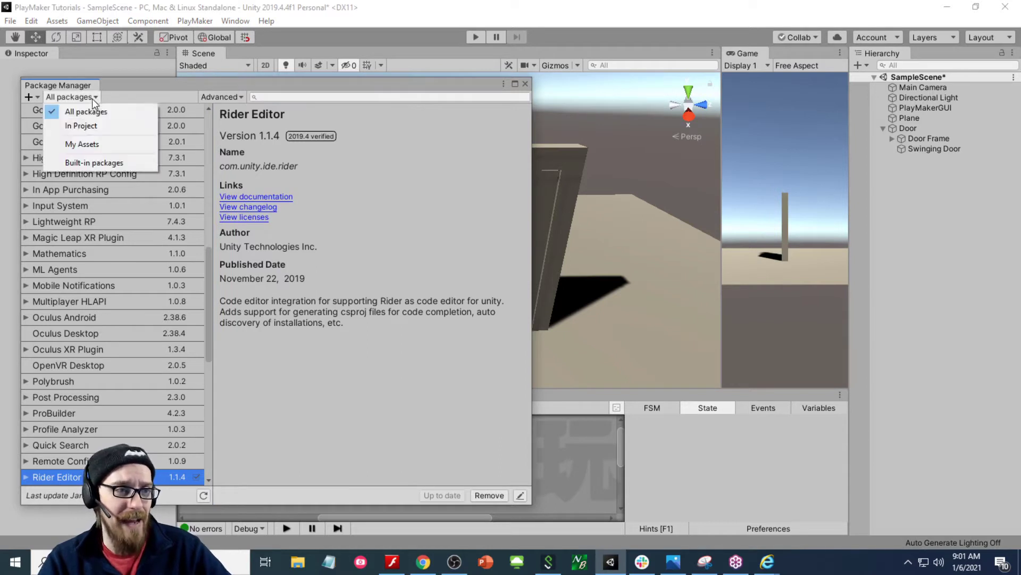
pyautogui.click(99, 145)
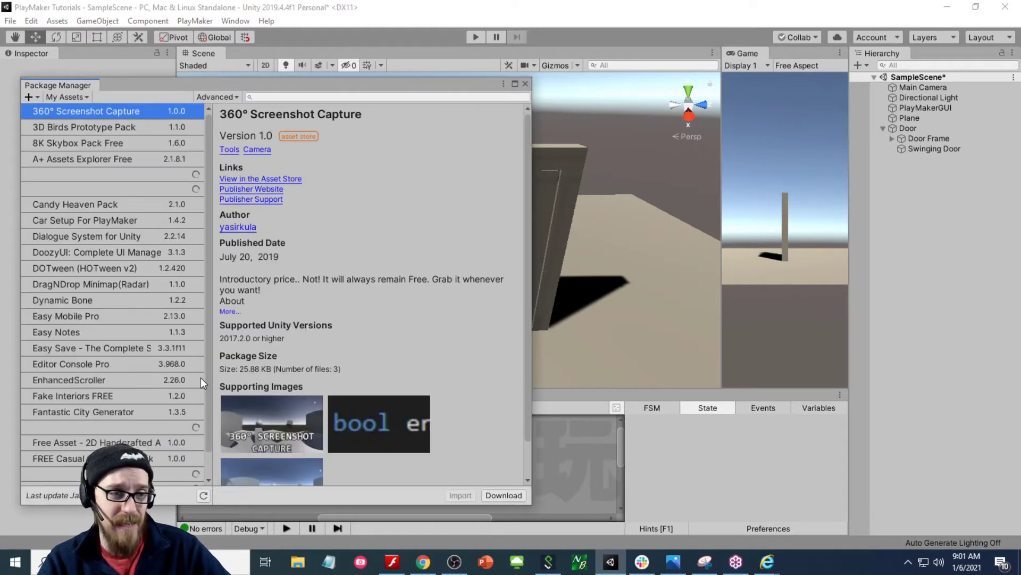
# - Search the owned assets for "Proto" and select the Gridbox Prototype Materials package
pyautogui.click(313, 96)
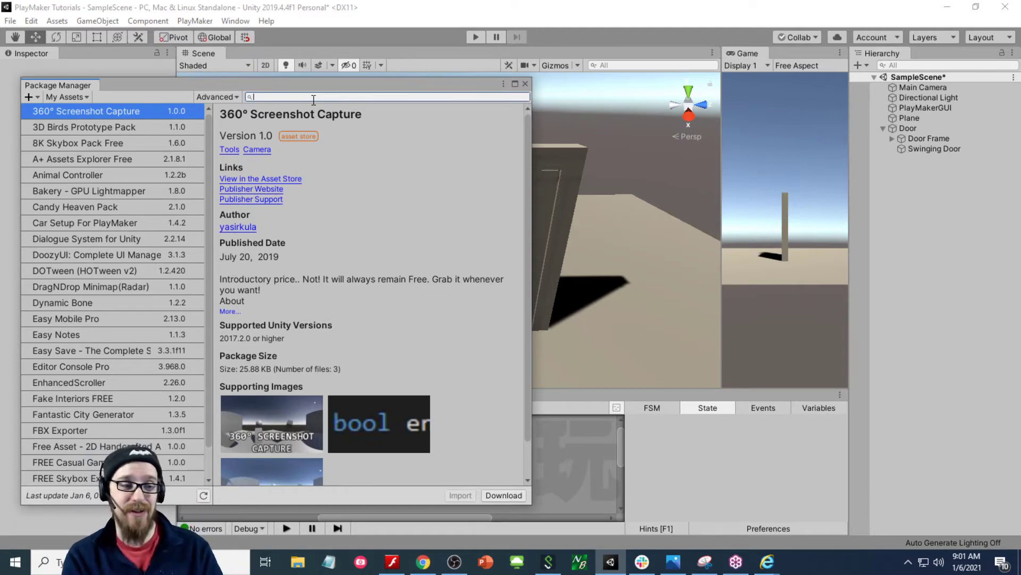
pyautogui.write('Proto')
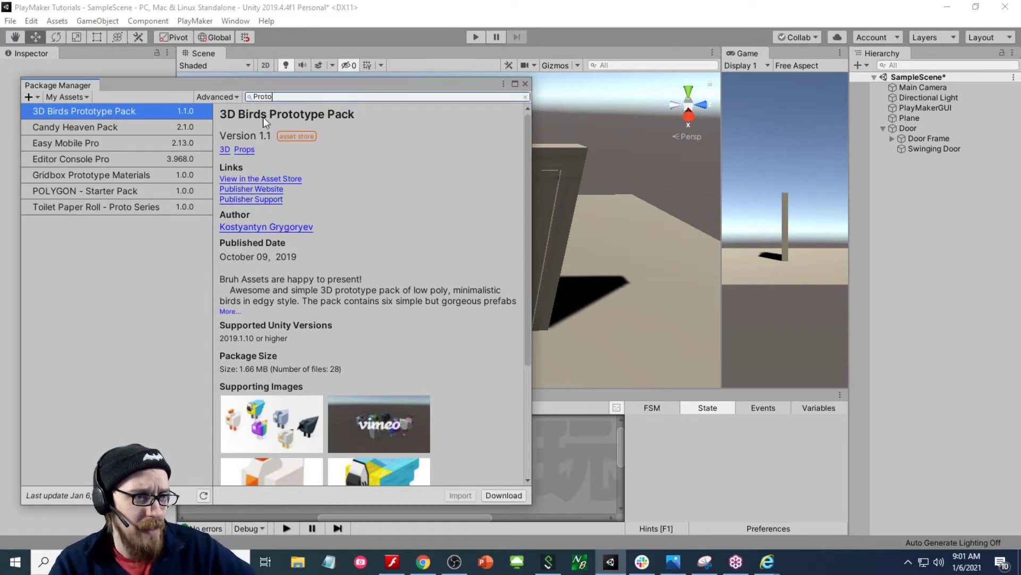
pyautogui.click(106, 174)
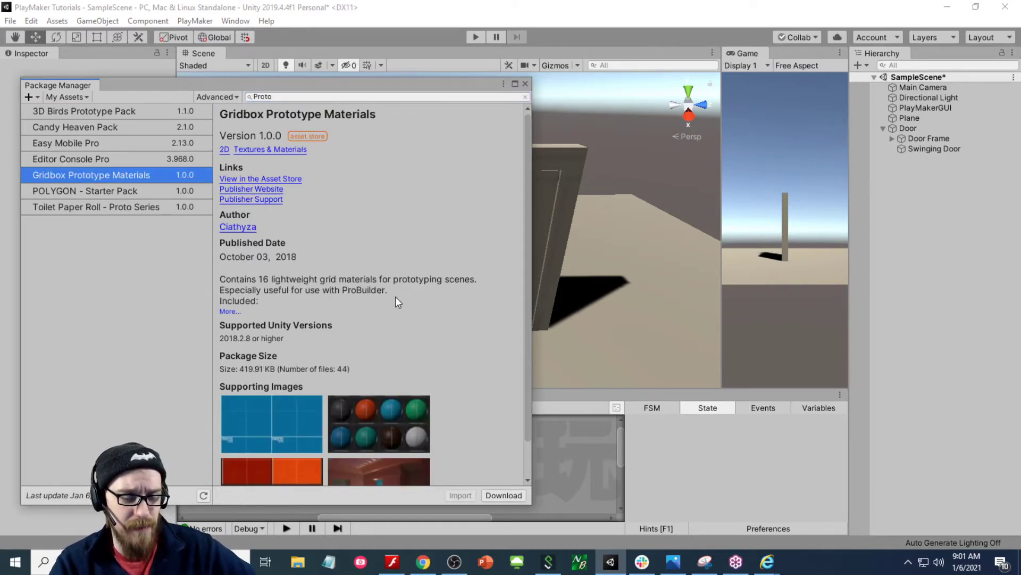
pyautogui.scroll(-2, 452, 288)
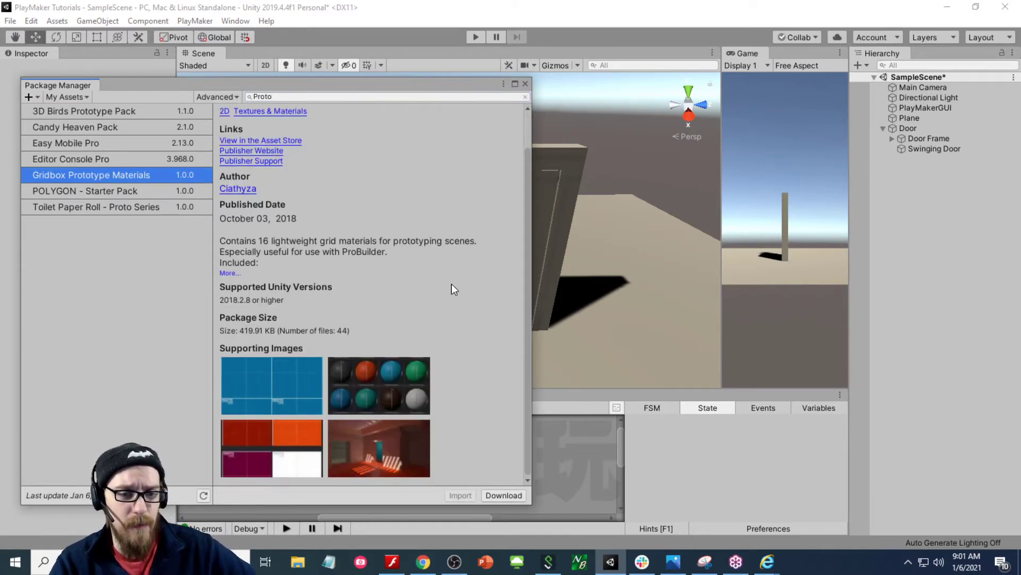
# - Download the Gridbox Prototype Materials package, import all its files, and close the Package Manager
pyautogui.click(505, 495)
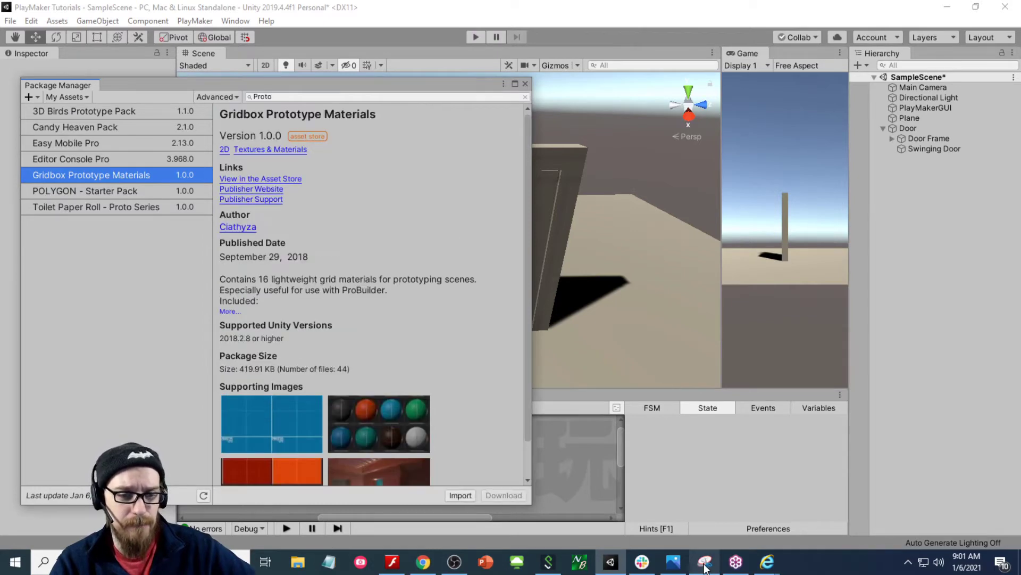
pyautogui.click(461, 494)
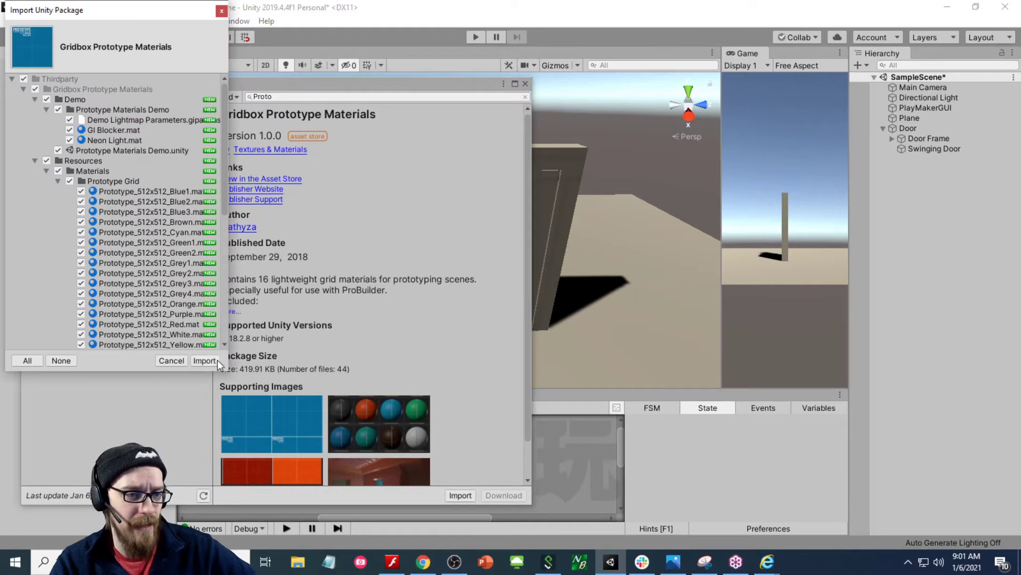
pyautogui.click(205, 360)
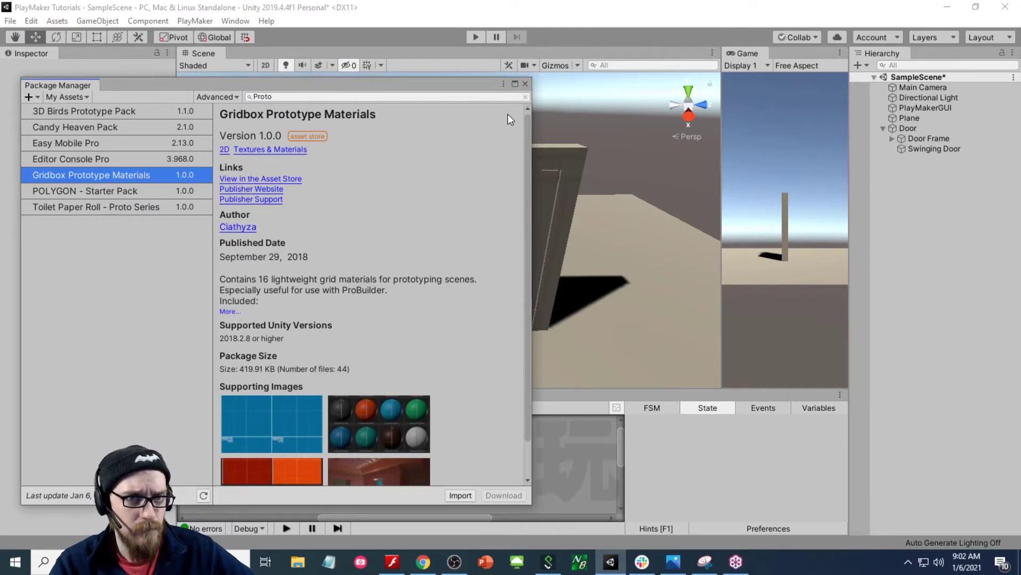
pyautogui.click(525, 84)
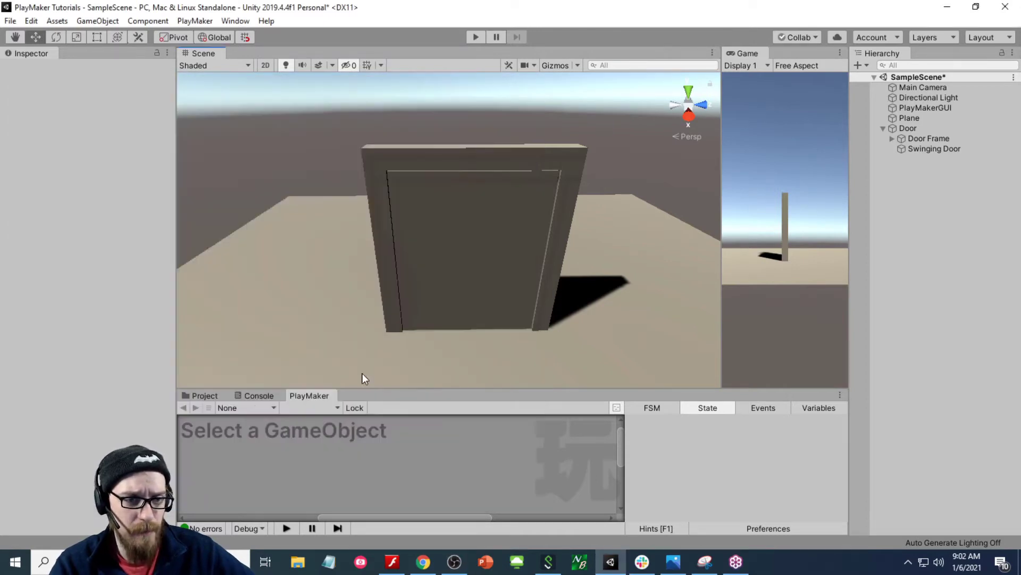
# - Show the project assets in a taller panel and open Thirdparty > Gridbox Prototype Materials > Resources > Materials
pyautogui.click(208, 396)
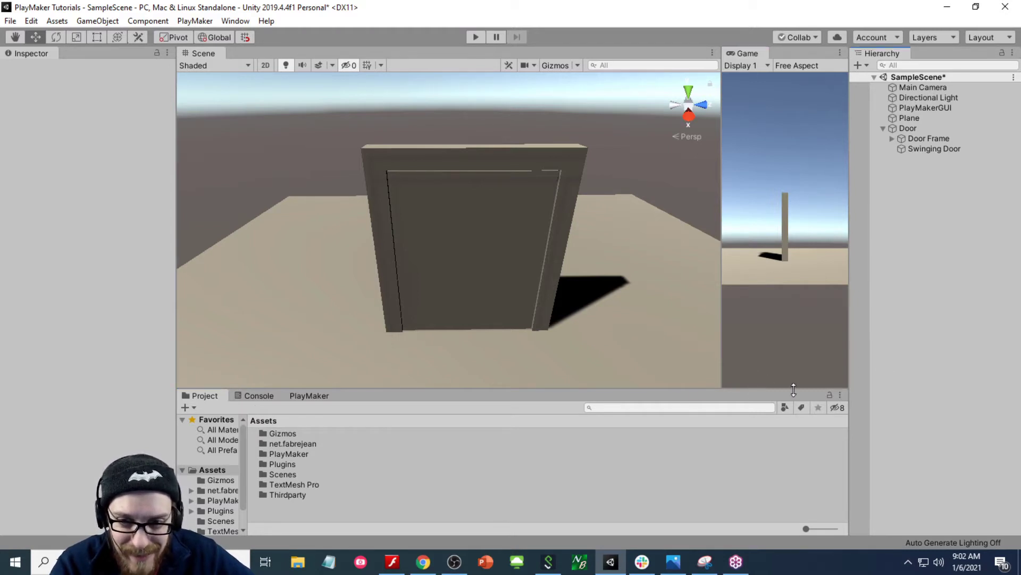
pyautogui.moveTo(741, 389); pyautogui.dragTo(735, 312)
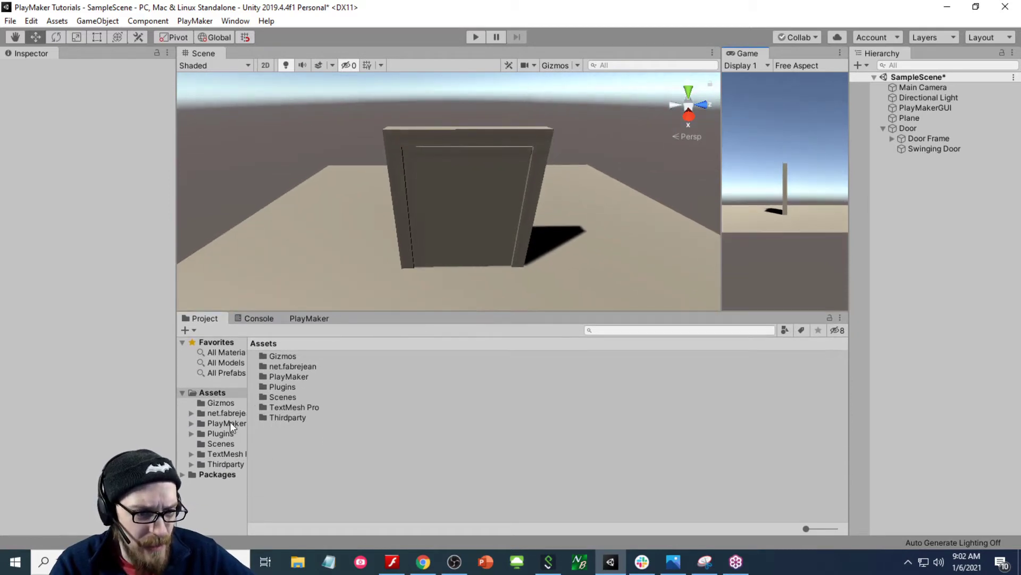
pyautogui.click(234, 462)
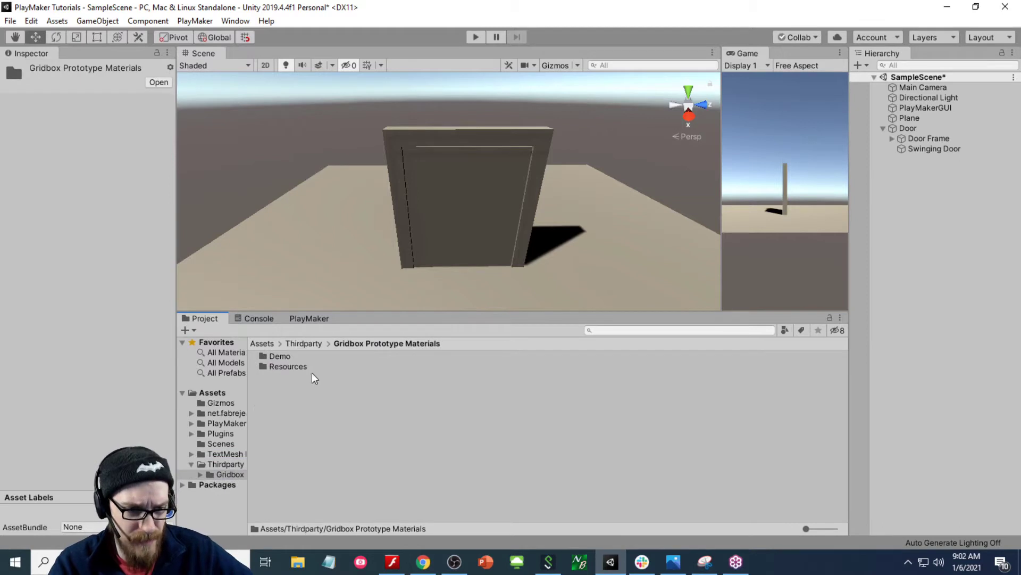
pyautogui.doubleClick(298, 367)
pyautogui.doubleClick(293, 357)
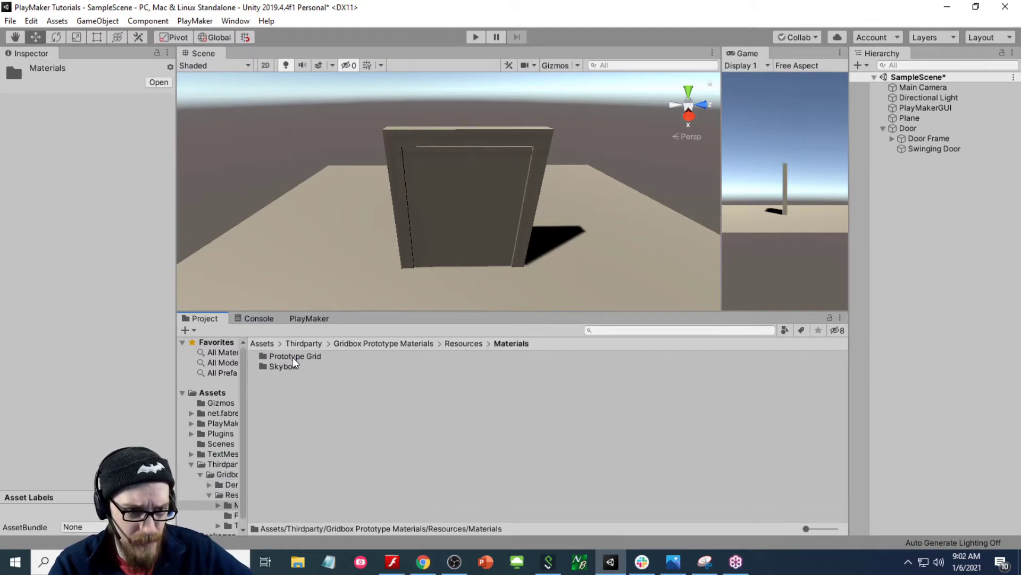
# - Open the Skybox materials folder and apply the Homogenous material as the scene's skybox
pyautogui.click(288, 367)
pyautogui.doubleClick(288, 367)
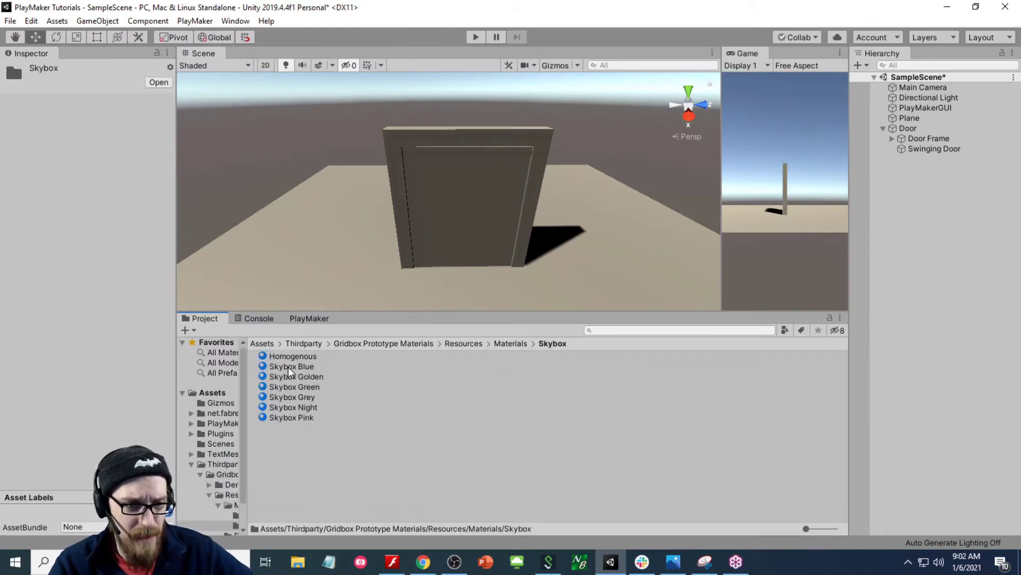
pyautogui.click(304, 356)
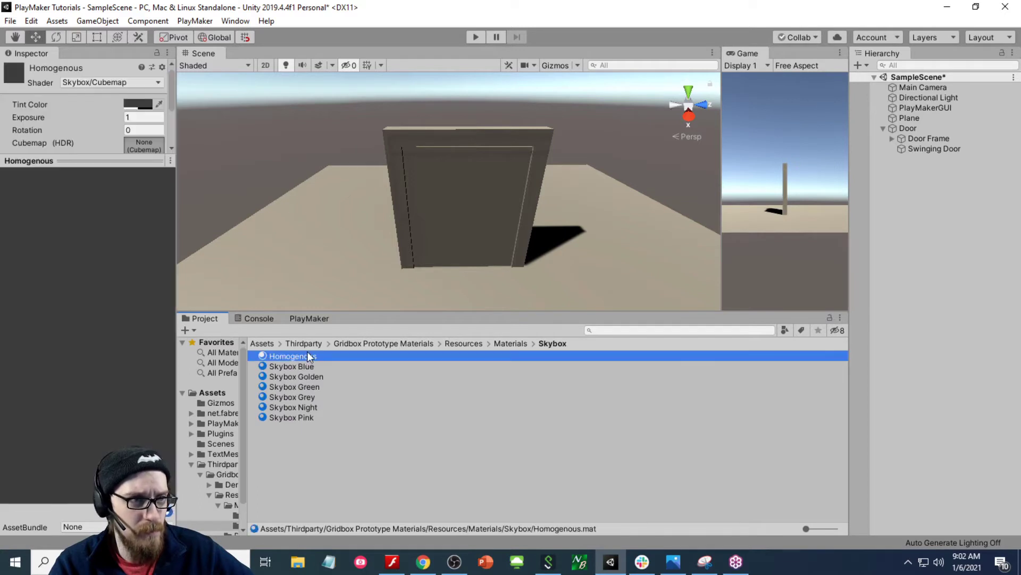
pyautogui.moveTo(290, 355); pyautogui.dragTo(213, 196)
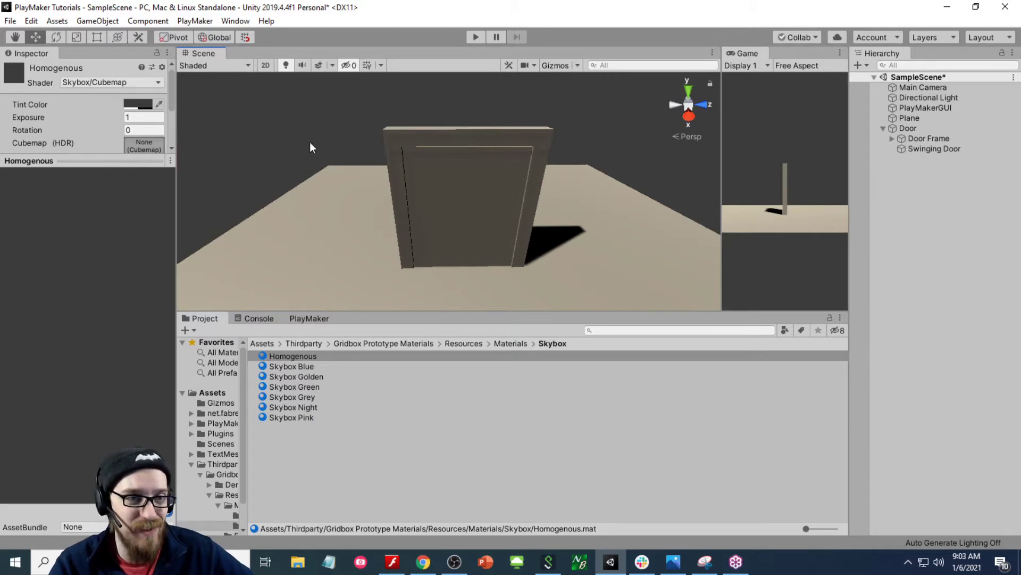
# - Try Skybox Blue and Skybox Golden as the scene's skybox and return to Homogenous
pyautogui.moveTo(305, 367); pyautogui.dragTo(228, 164)
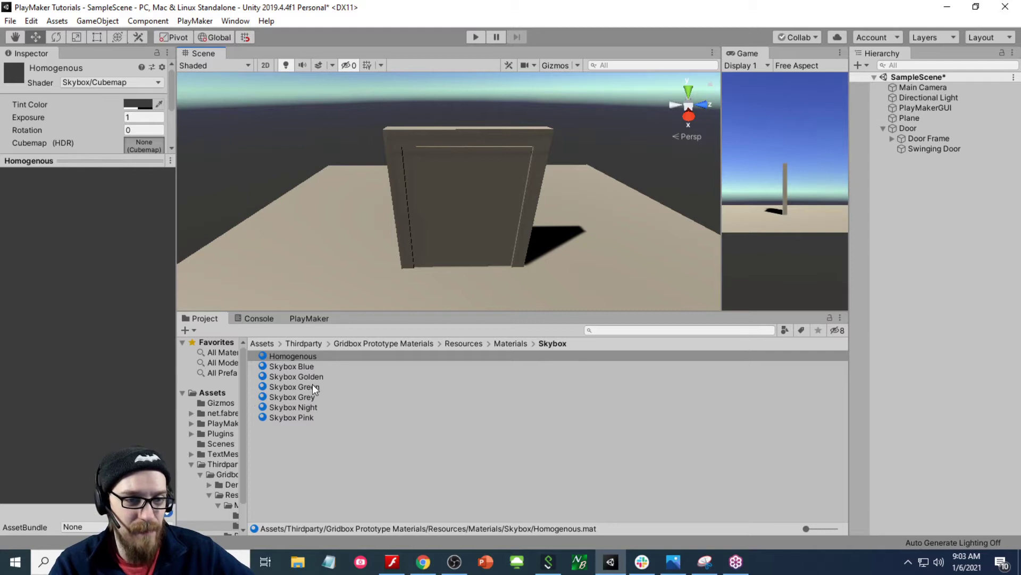
pyautogui.moveTo(312, 379); pyautogui.dragTo(202, 204)
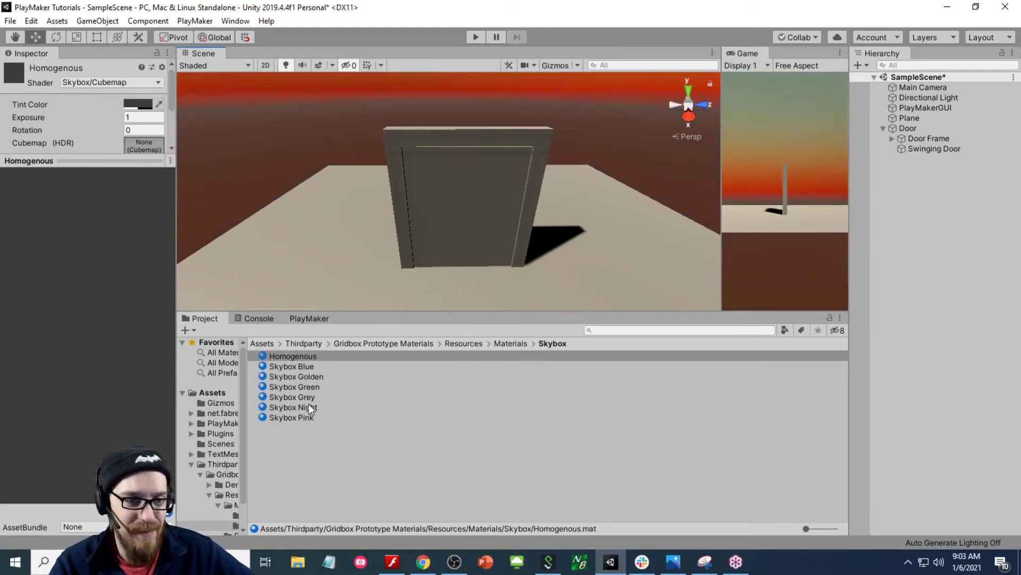
pyautogui.moveTo(309, 356); pyautogui.dragTo(231, 184)
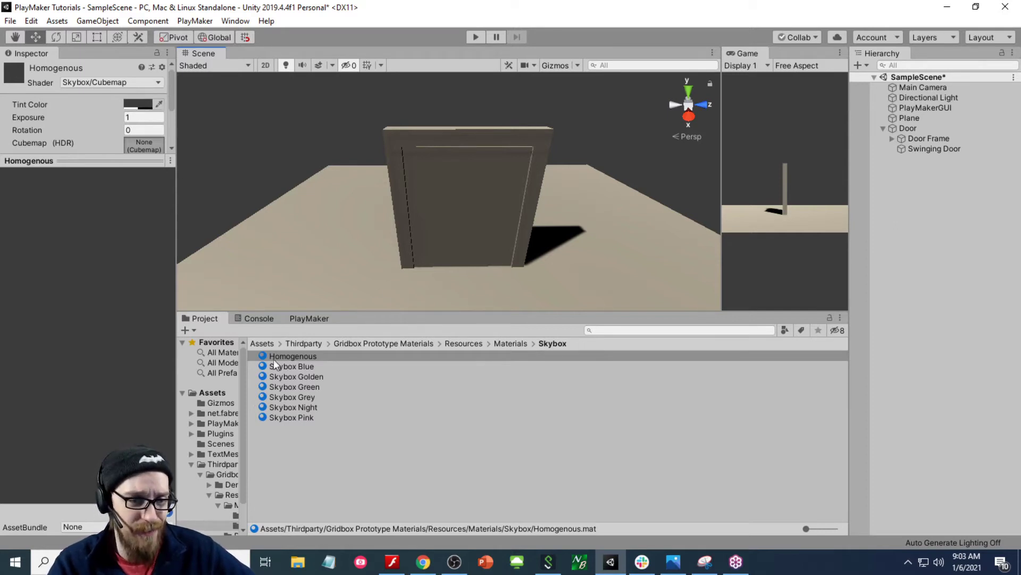
# - Preview the materials in the Prototype Grid folder and apply Prototype_512x512_Grey4 to the ground plane
pyautogui.click(511, 343)
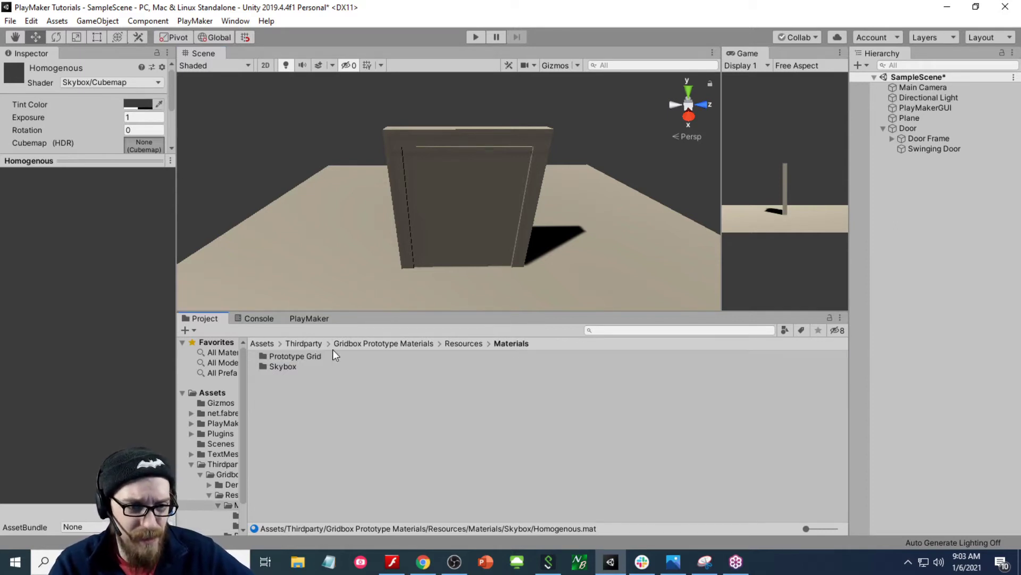
pyautogui.doubleClick(292, 355)
pyautogui.click(295, 356)
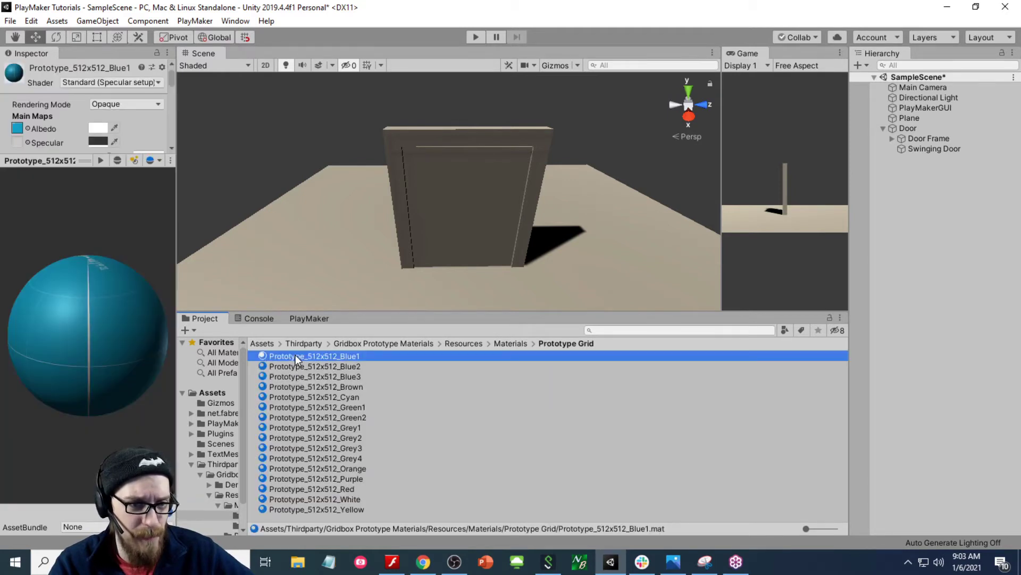
pyautogui.press('Down')
pyautogui.press('Down')
pyautogui.press('Down')
pyautogui.press('Down')
pyautogui.press('Down')
pyautogui.press('Down')
pyautogui.press('Down')
pyautogui.press('Down')
pyautogui.press('Down')
pyautogui.press('Down')
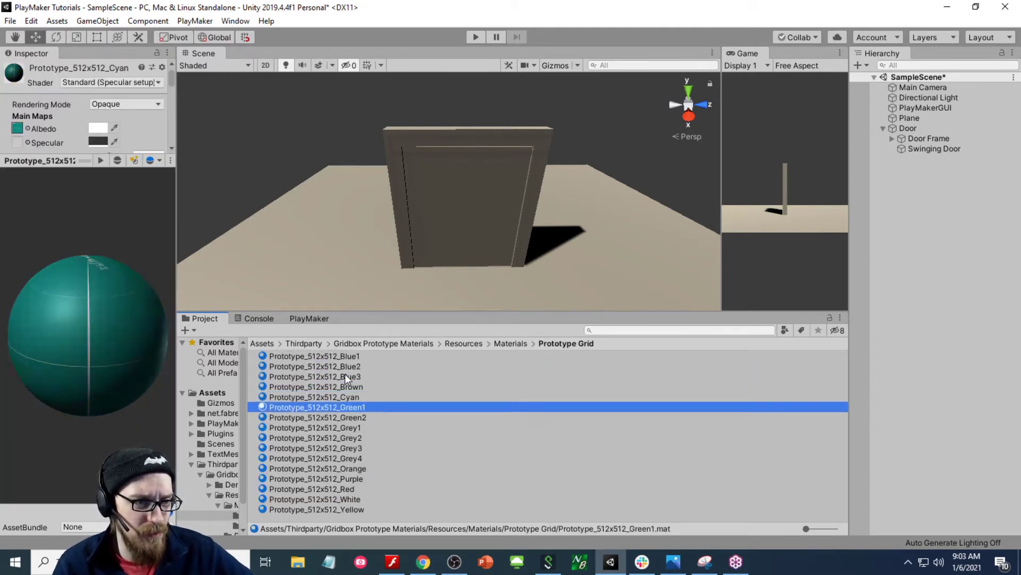
pyautogui.press('Down')
pyautogui.press('Up')
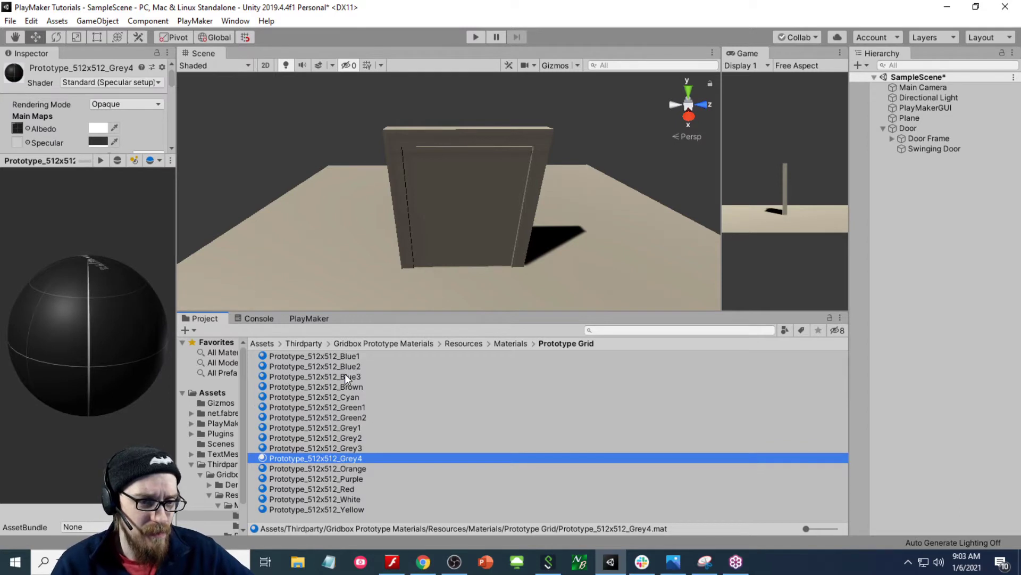
pyautogui.moveTo(340, 459); pyautogui.dragTo(309, 285)
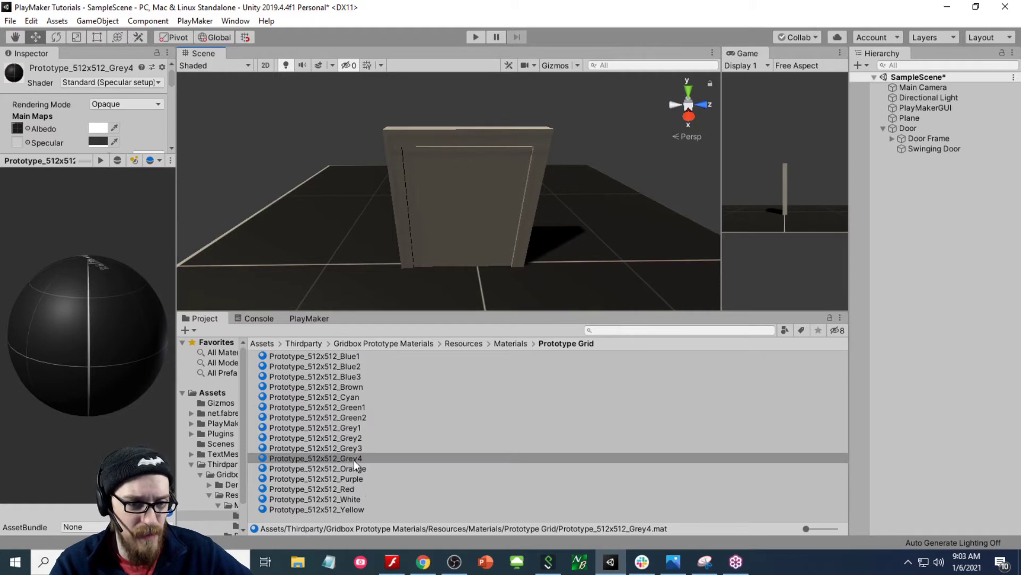
# - Compare the purple, red, white and yellow grid materials and apply Prototype_512x512_Orange to the swinging door panel
pyautogui.click(364, 481)
pyautogui.click(366, 490)
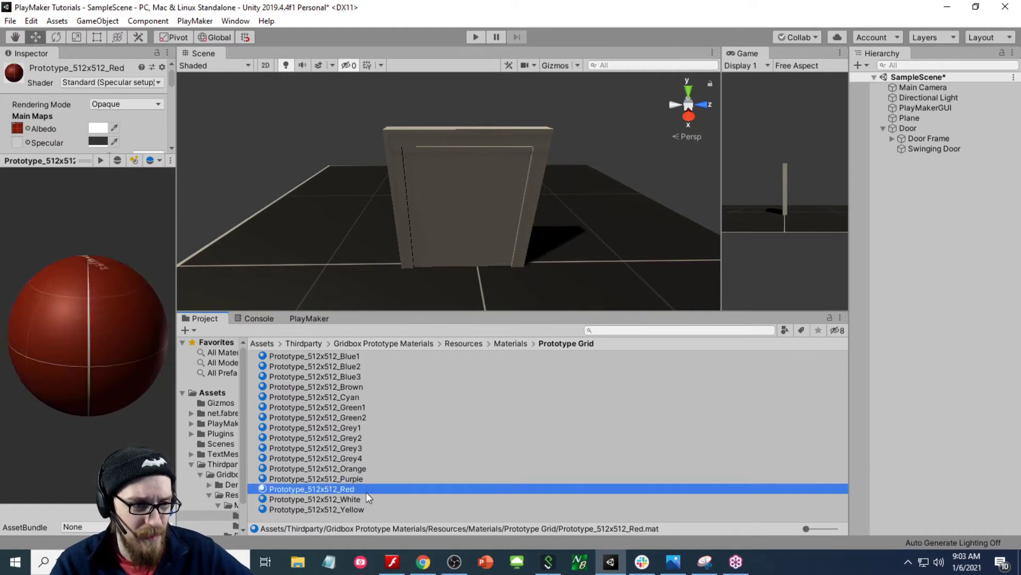
pyautogui.click(366, 500)
pyautogui.click(363, 507)
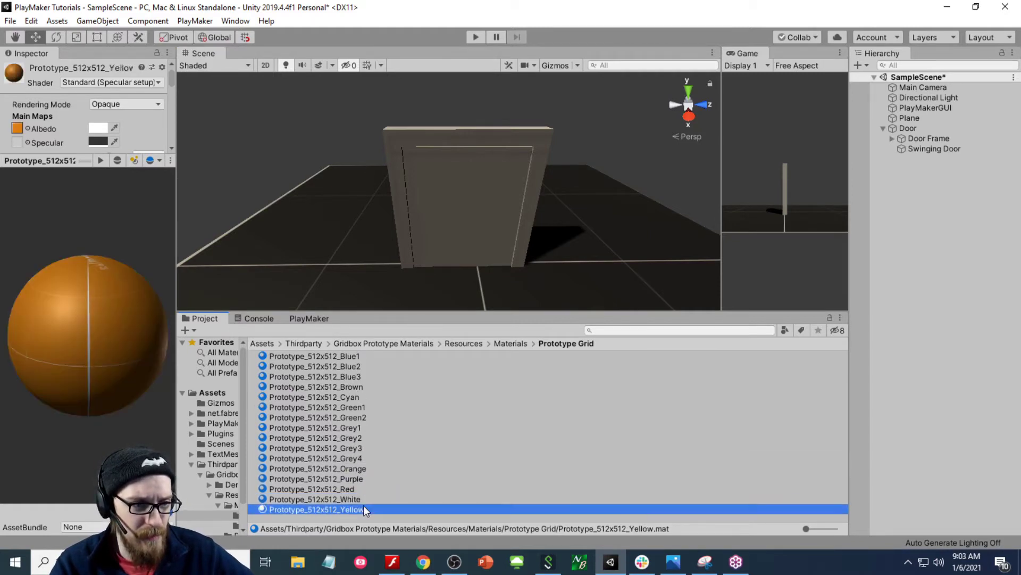
pyautogui.click(356, 478)
pyautogui.click(357, 467)
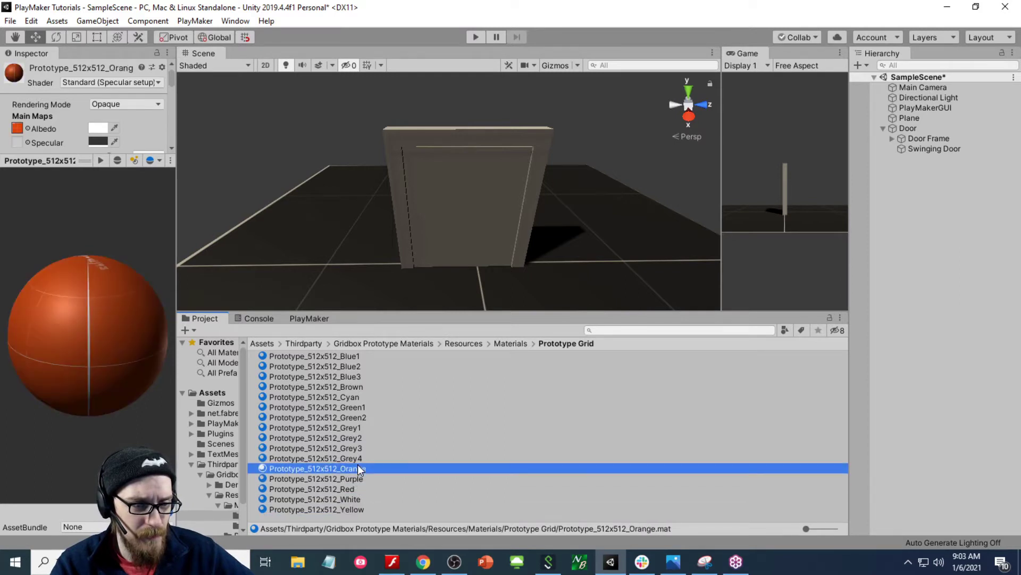
pyautogui.moveTo(360, 469); pyautogui.dragTo(446, 195)
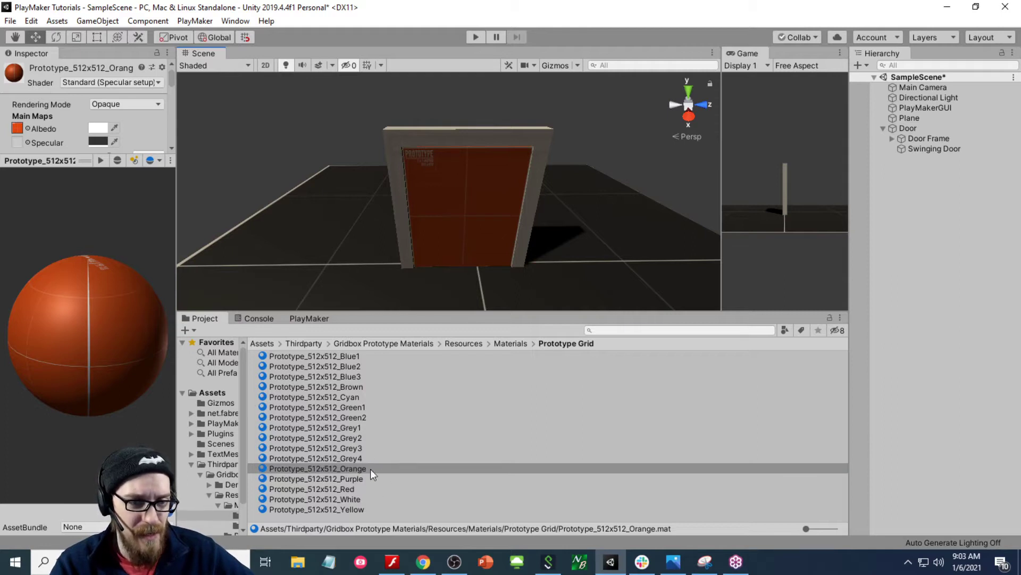
pyautogui.moveTo(341, 469); pyautogui.dragTo(345, 447)
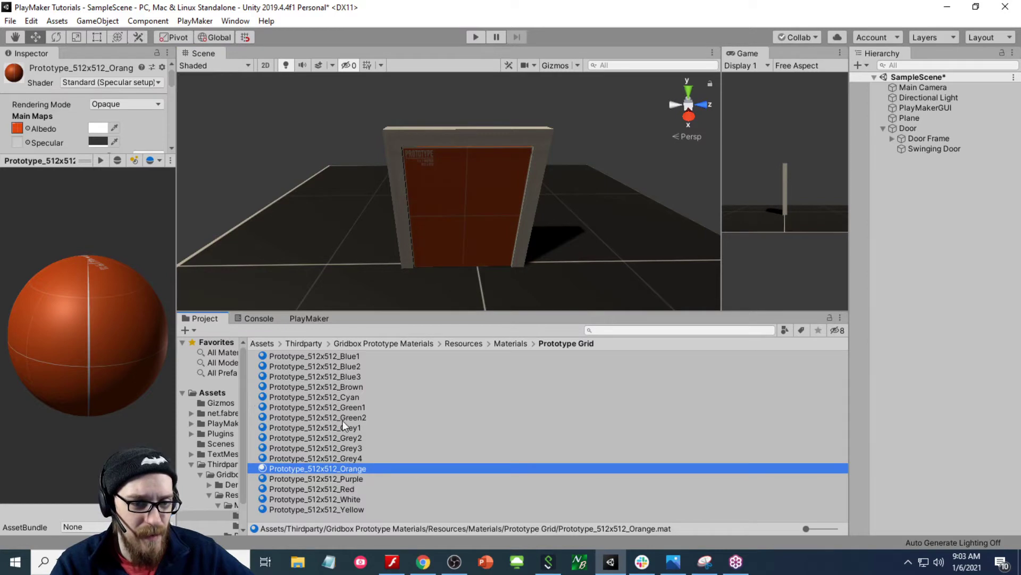
# - Preview the Cyan and Blue1 grid materials and apply Prototype_512x512_Blue2 to the top and both side pieces of the door frame
pyautogui.click(356, 396)
pyautogui.click(357, 356)
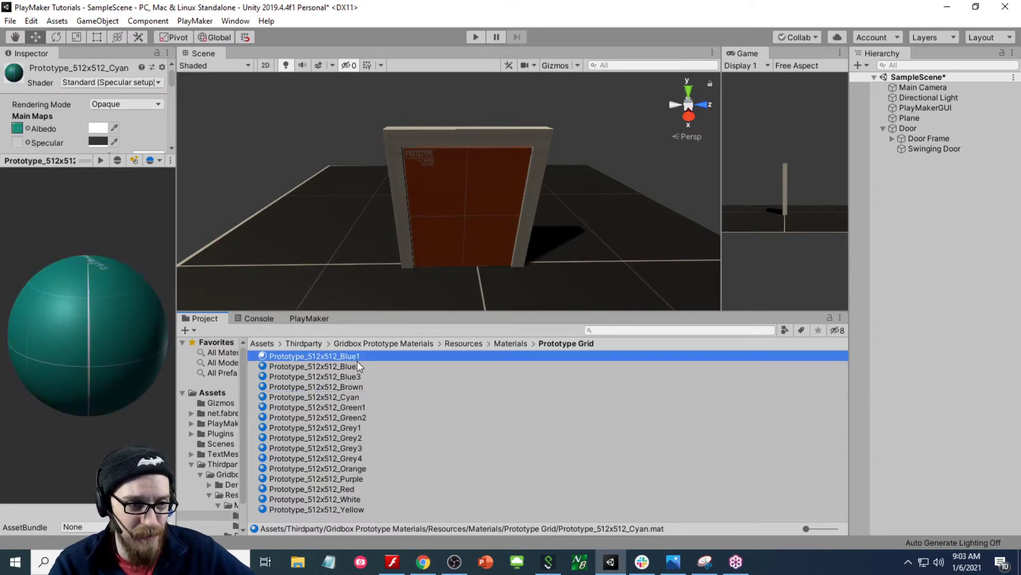
pyautogui.moveTo(357, 366); pyautogui.dragTo(394, 190)
pyautogui.moveTo(358, 366); pyautogui.dragTo(410, 140)
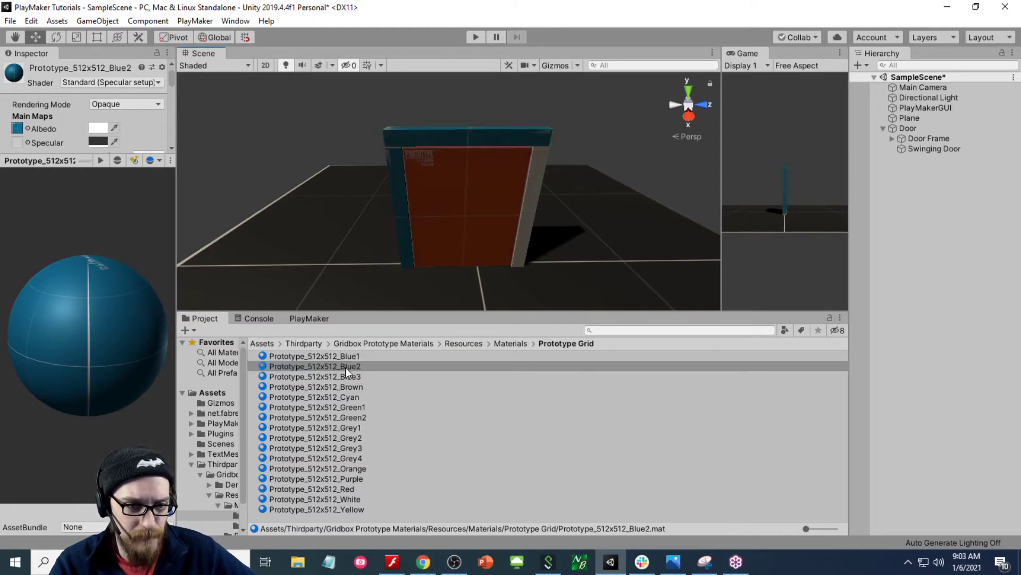
pyautogui.moveTo(346, 367); pyautogui.dragTo(530, 220)
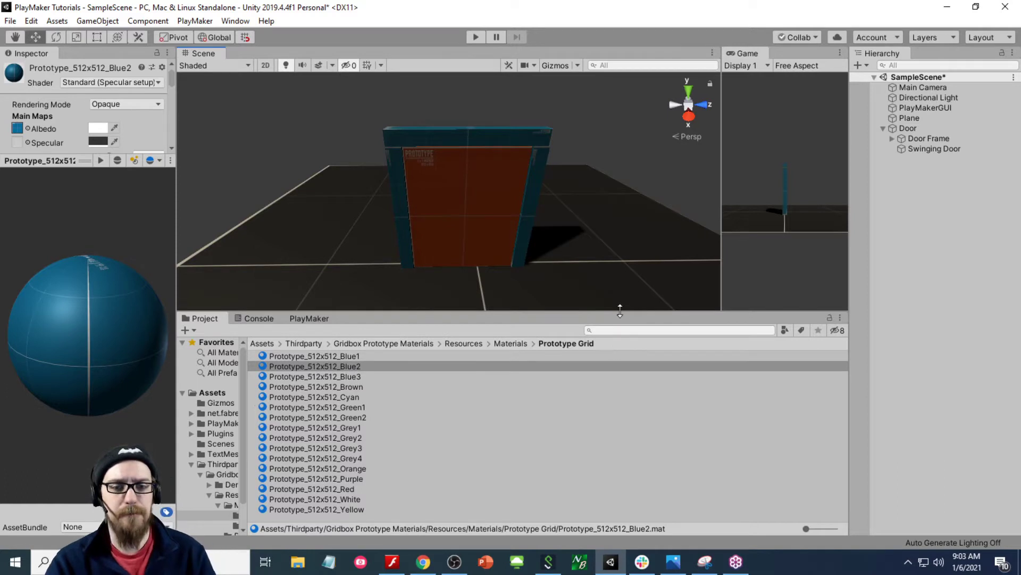
# - Enlarge the scene view and set the Directional Light's Y rotation to about -68.03 so the door front is lit
pyautogui.moveTo(619, 312); pyautogui.dragTo(612, 364)
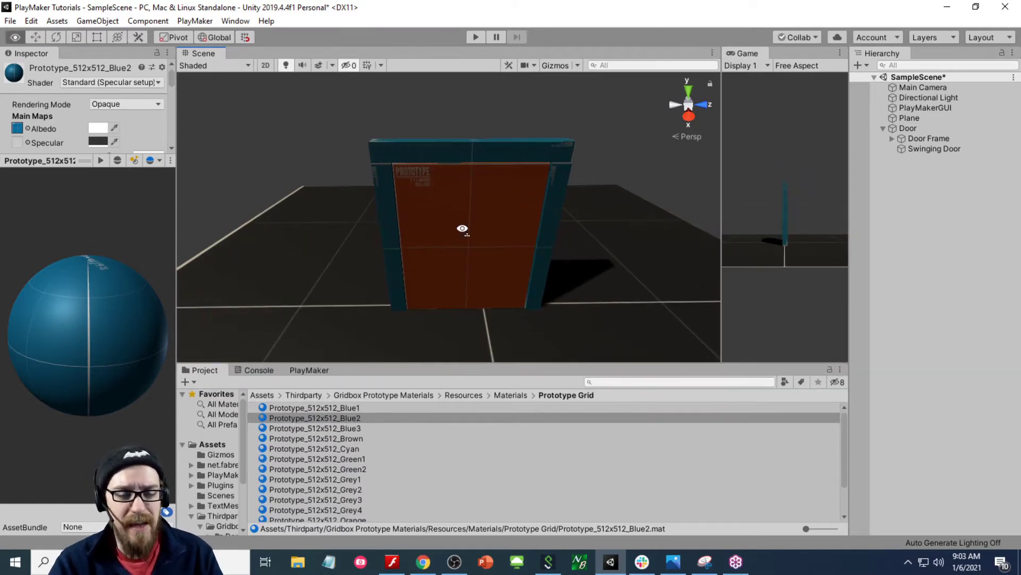
pyautogui.keyDown('alt'); pyautogui.moveTo(463, 228); pyautogui.dragTo(444, 299); pyautogui.keyUp('alt')
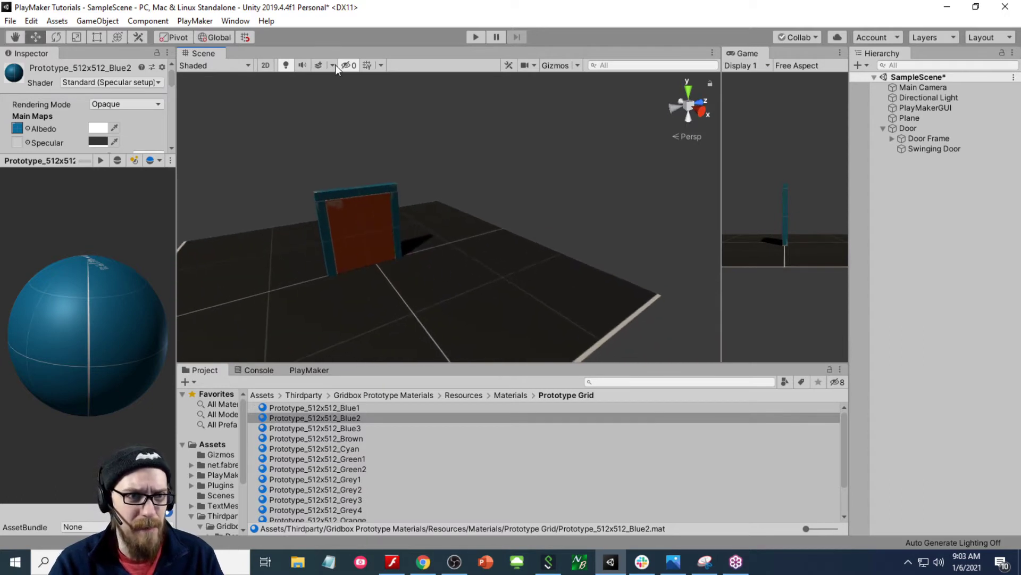
pyautogui.click(286, 65)
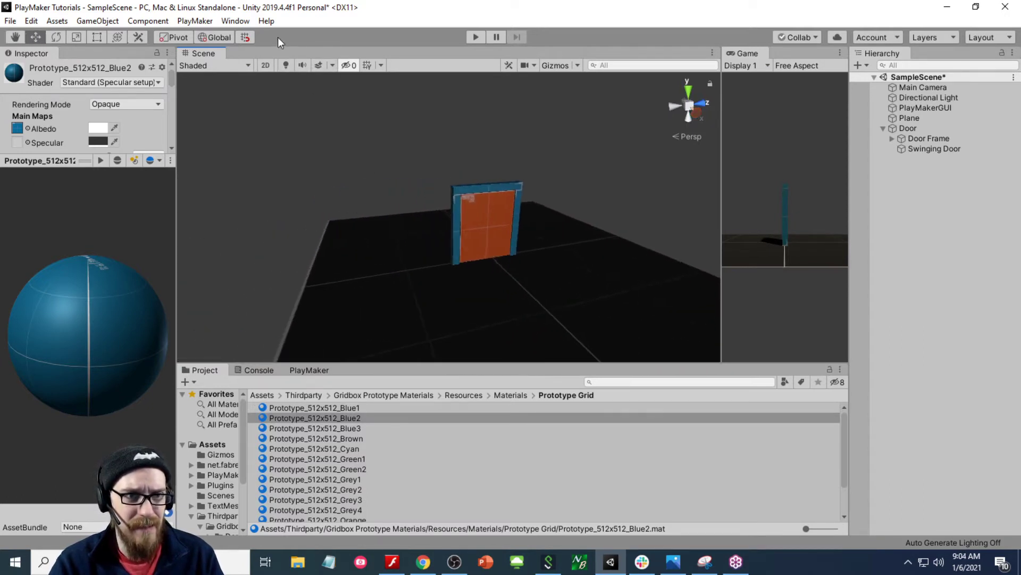
pyautogui.keyDown('alt'); pyautogui.moveTo(429, 204); pyautogui.dragTo(475, 204); pyautogui.keyUp('alt')
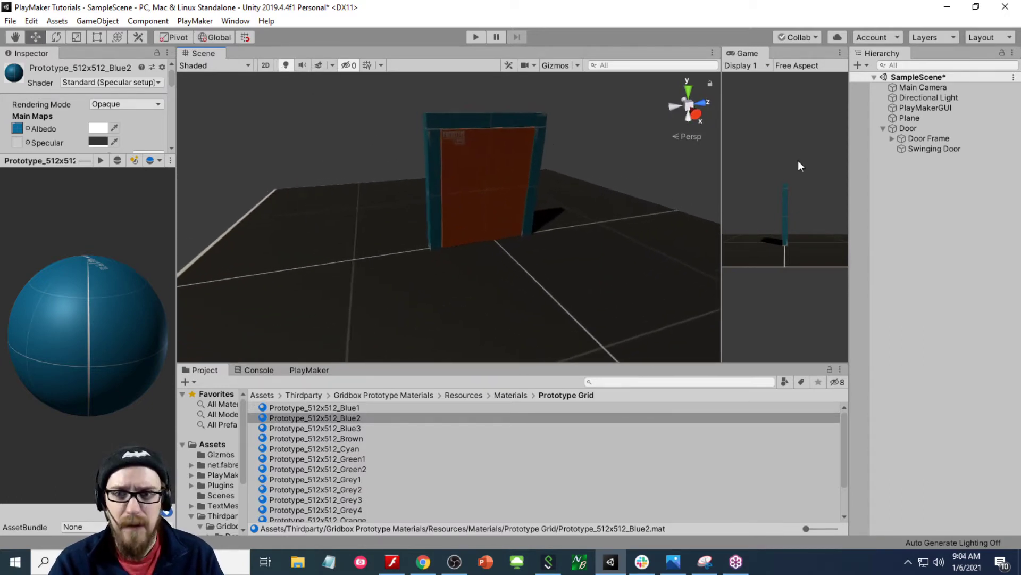
pyautogui.click(922, 97)
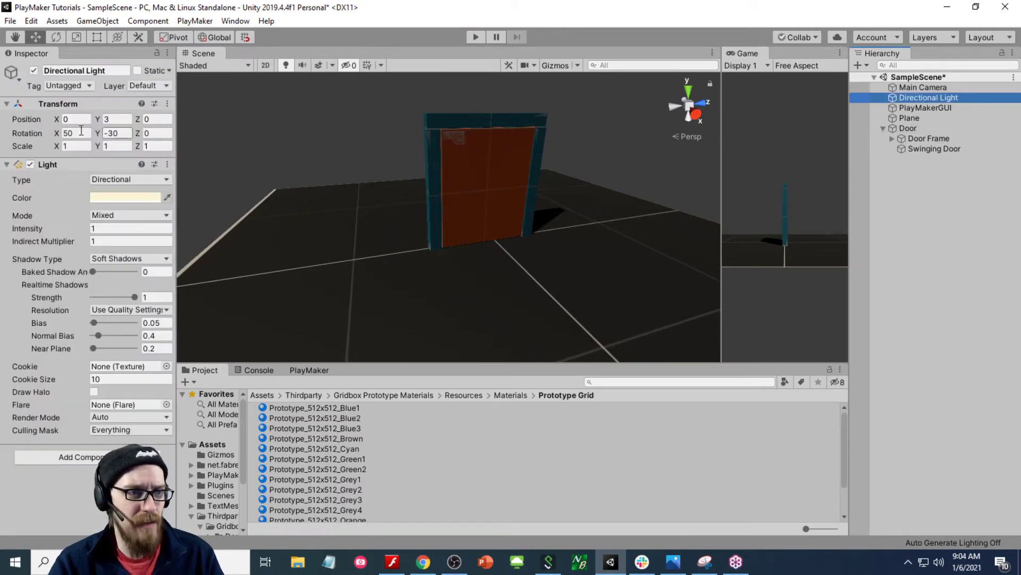
pyautogui.moveTo(109, 132); pyautogui.dragTo(301, 90)
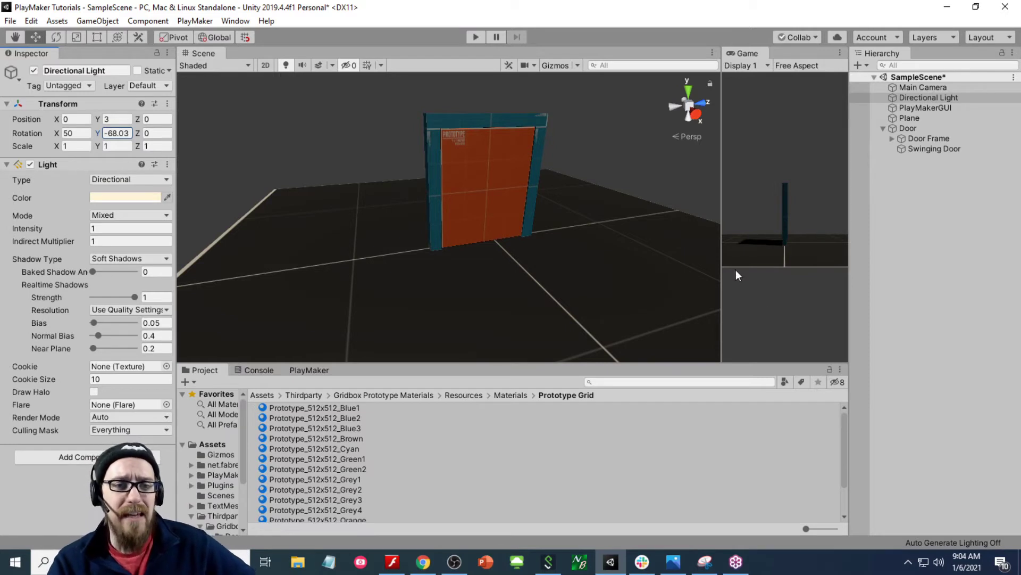
# - Open the PlayMaker editor with more room and add an FSM to the Swinging Door object
pyautogui.click(505, 171)
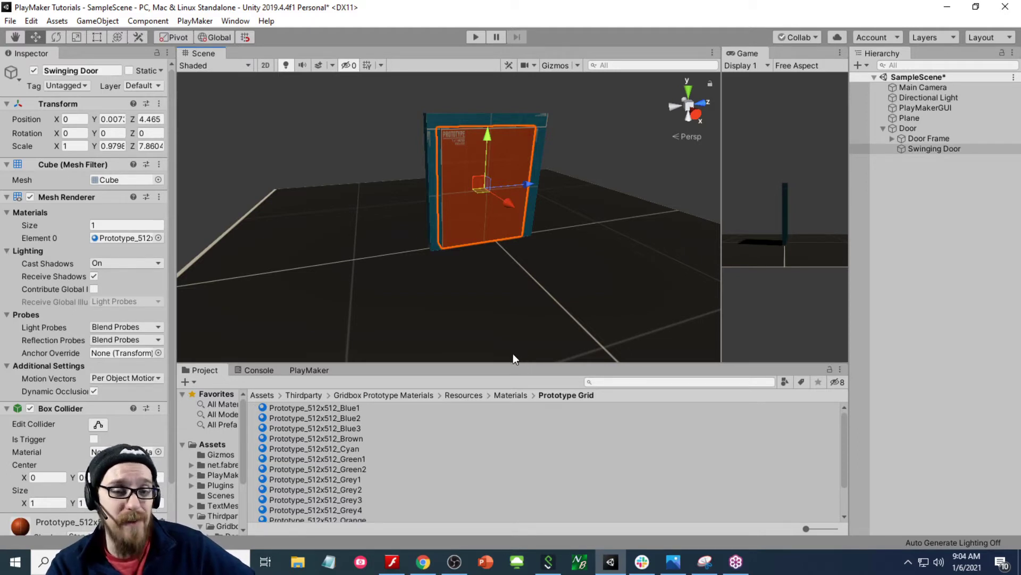
pyautogui.click(314, 370)
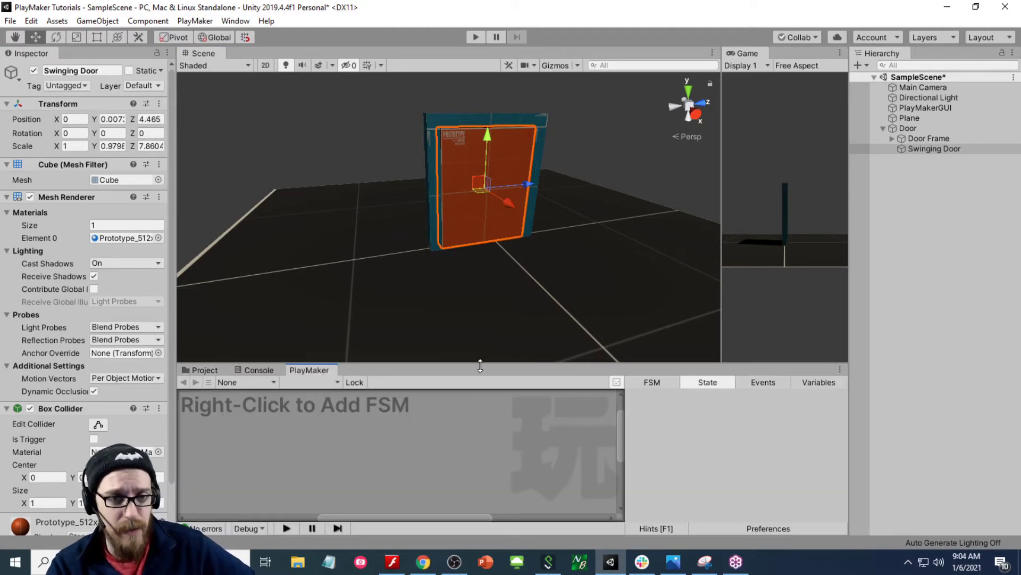
pyautogui.moveTo(481, 366); pyautogui.dragTo(481, 269)
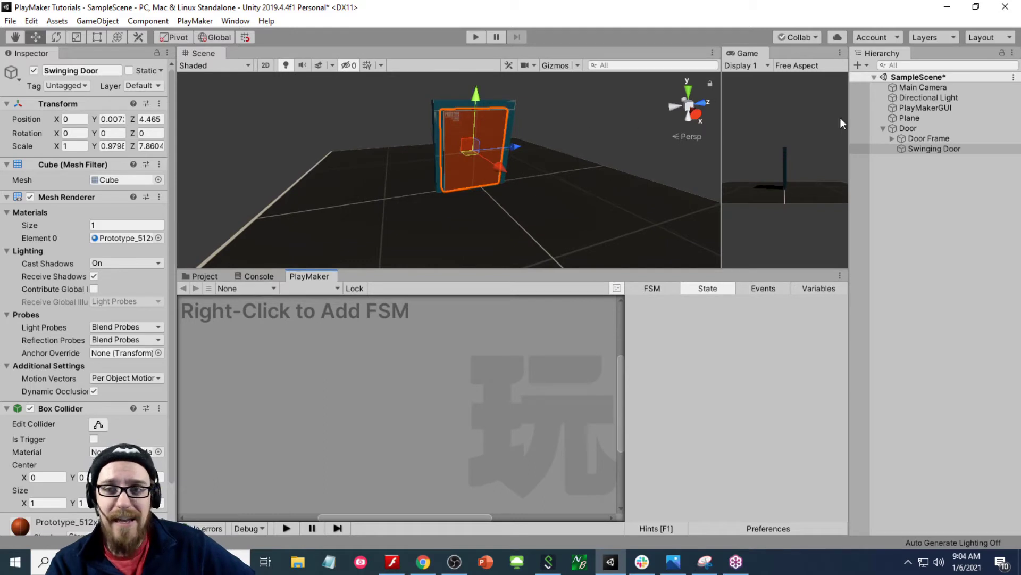
pyautogui.click(938, 150)
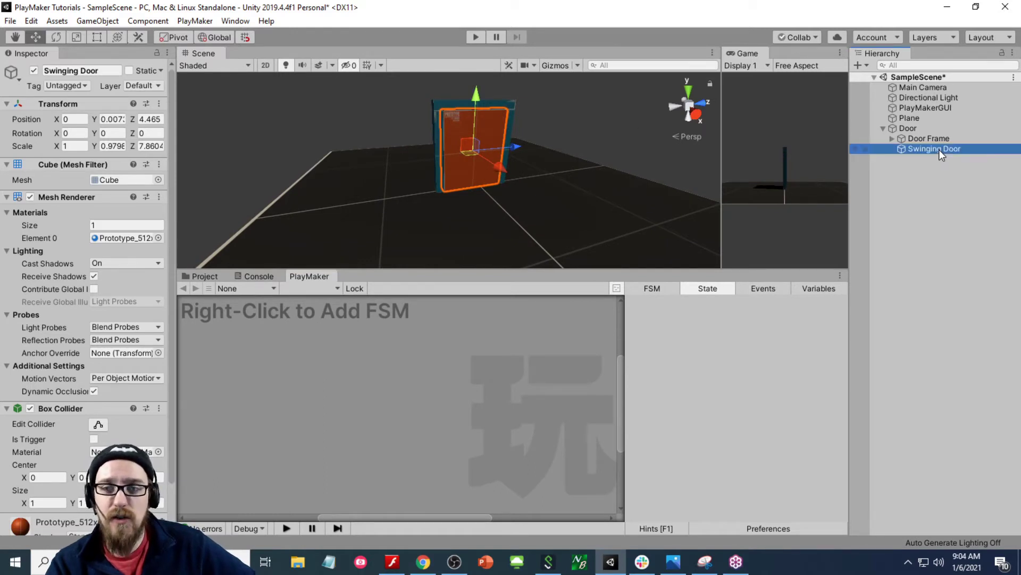
pyautogui.rightClick(267, 340)
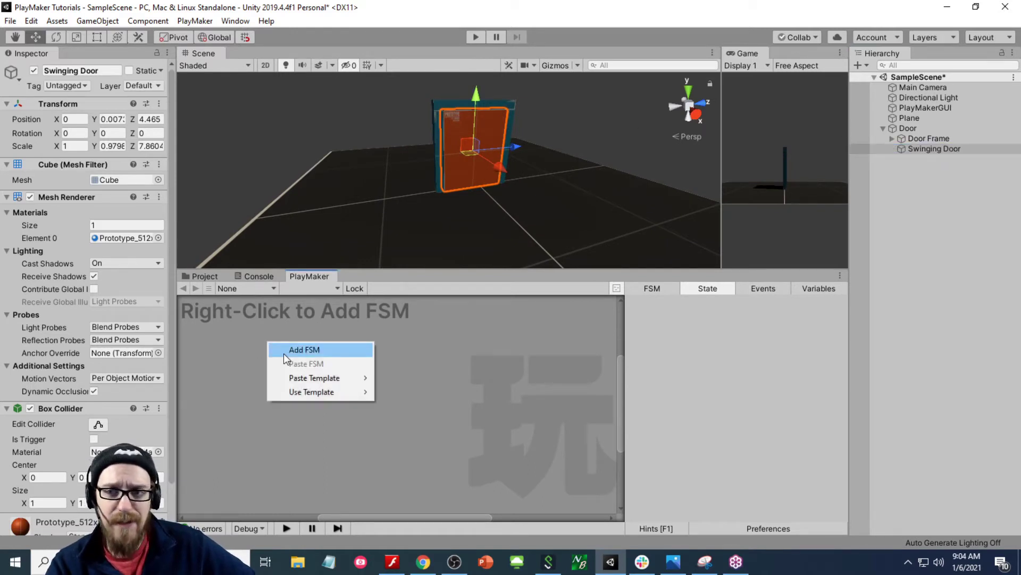
pyautogui.click(284, 352)
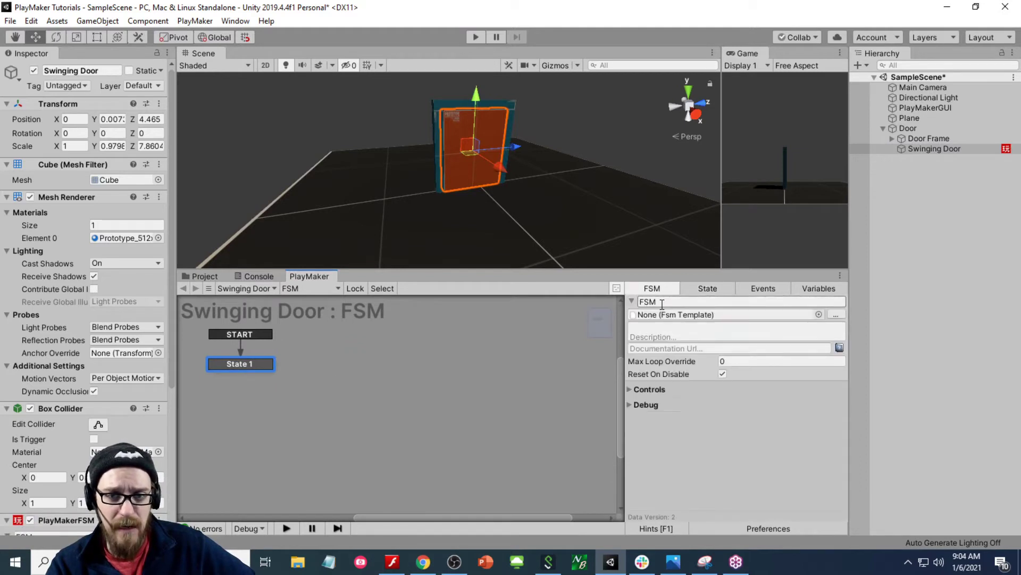
# - Name both the Swinging Door's FSM and its first state Open Door
pyautogui.click(663, 302)
pyautogui.write('Open Do')
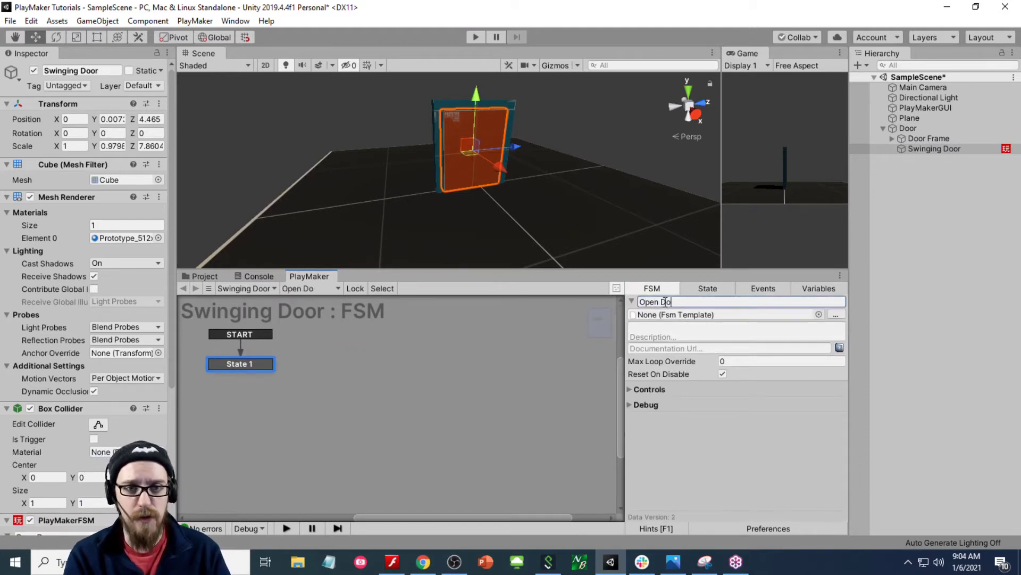
pyautogui.write('or')
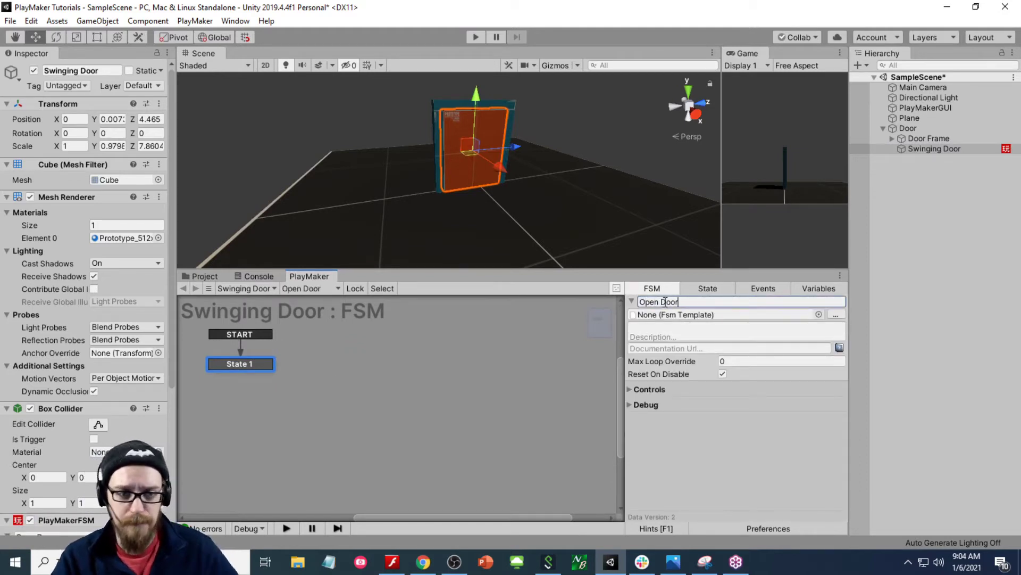
pyautogui.click(708, 288)
pyautogui.click(655, 303)
pyautogui.write('Open Door')
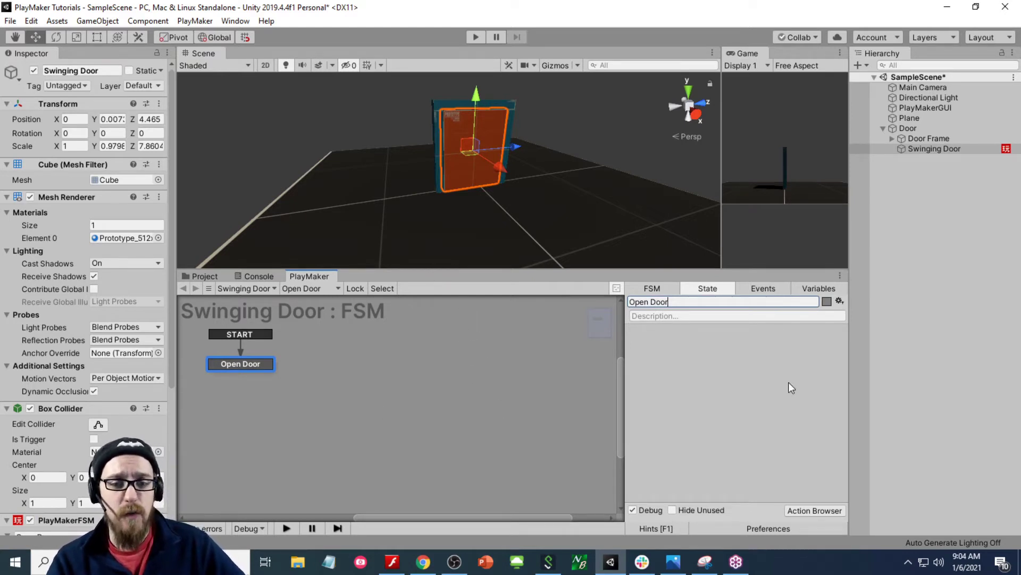
pyautogui.click(770, 363)
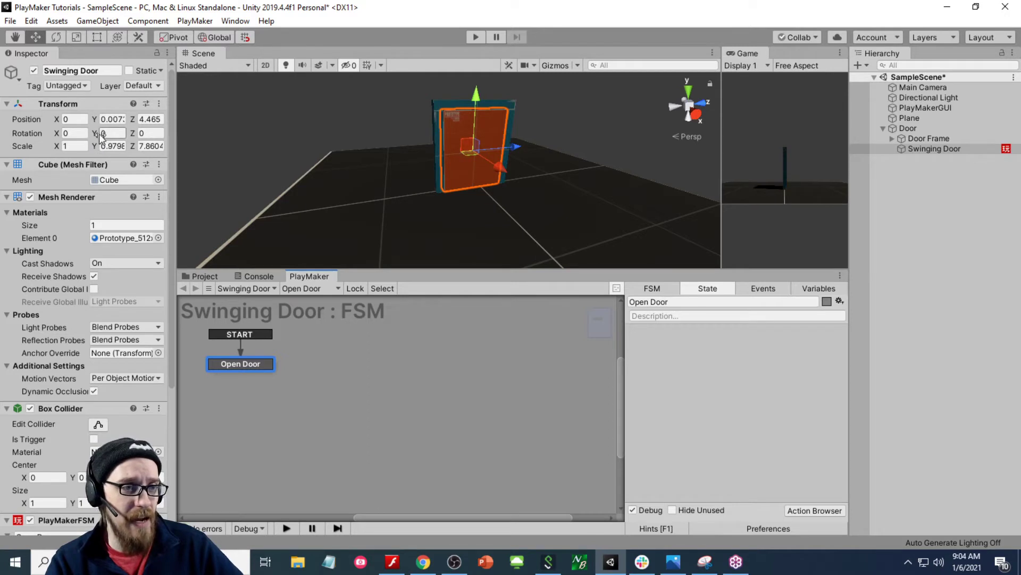
# - Try rotating the Swinging Door around its Y axis, and reset the Y rotation to 0
pyautogui.moveTo(102, 136); pyautogui.dragTo(170, 118)
pyautogui.write('0')
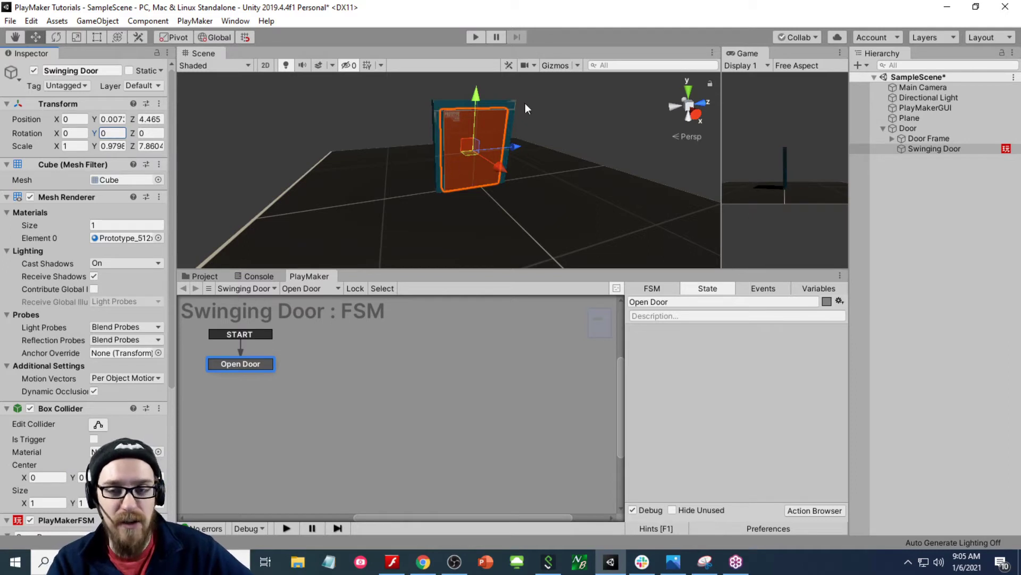
pyautogui.click(937, 203)
# - Create an empty child object under Swinging Door and name it Hinge
pyautogui.click(928, 149)
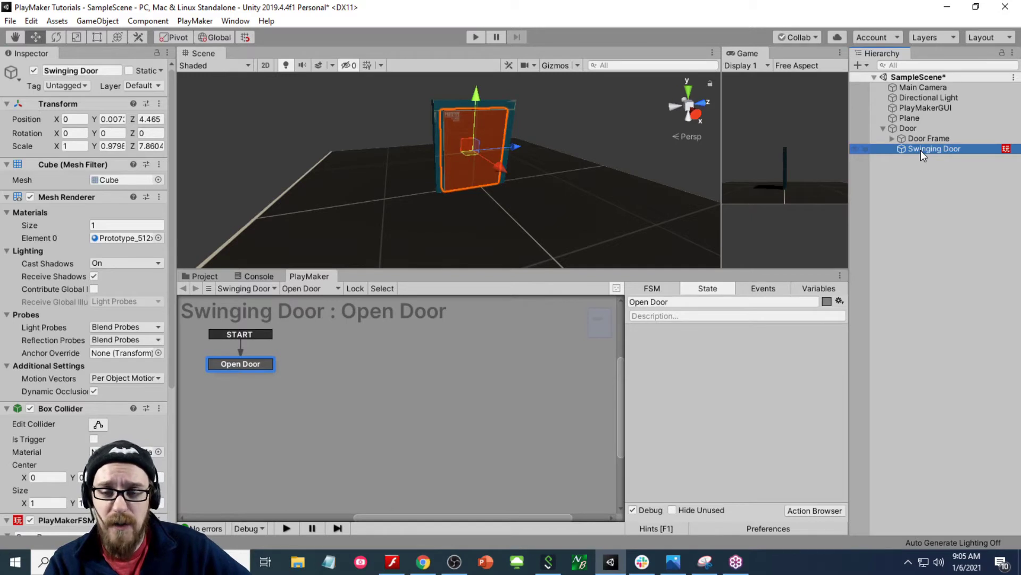
pyautogui.rightClick(921, 150)
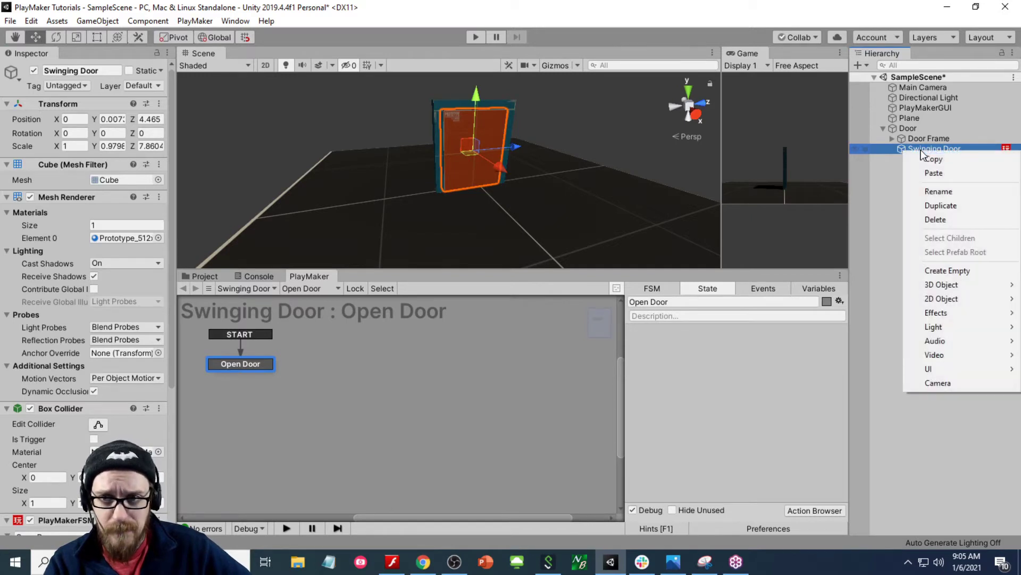
pyautogui.click(966, 270)
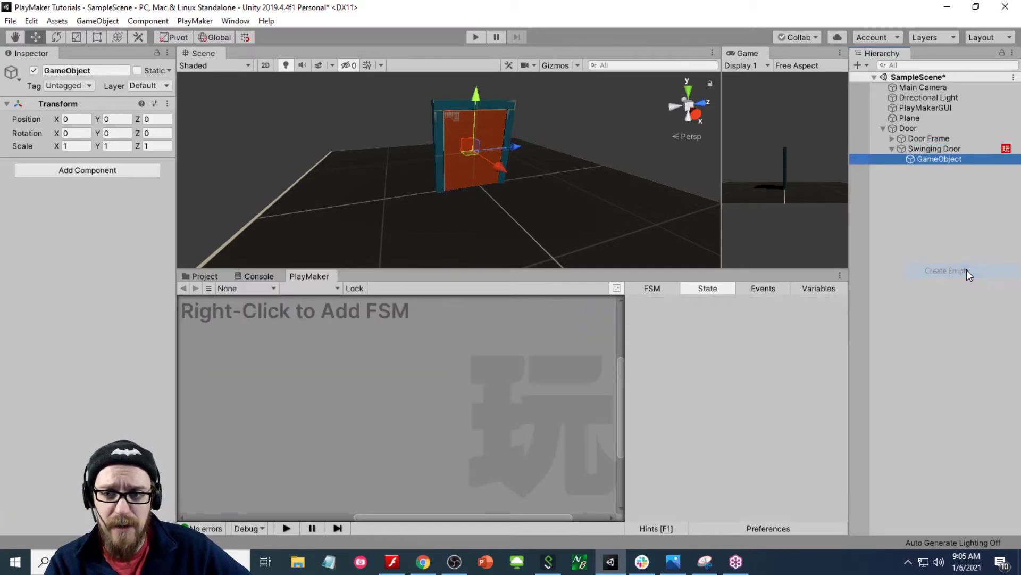
pyautogui.click(928, 161)
pyautogui.write('Hinge')
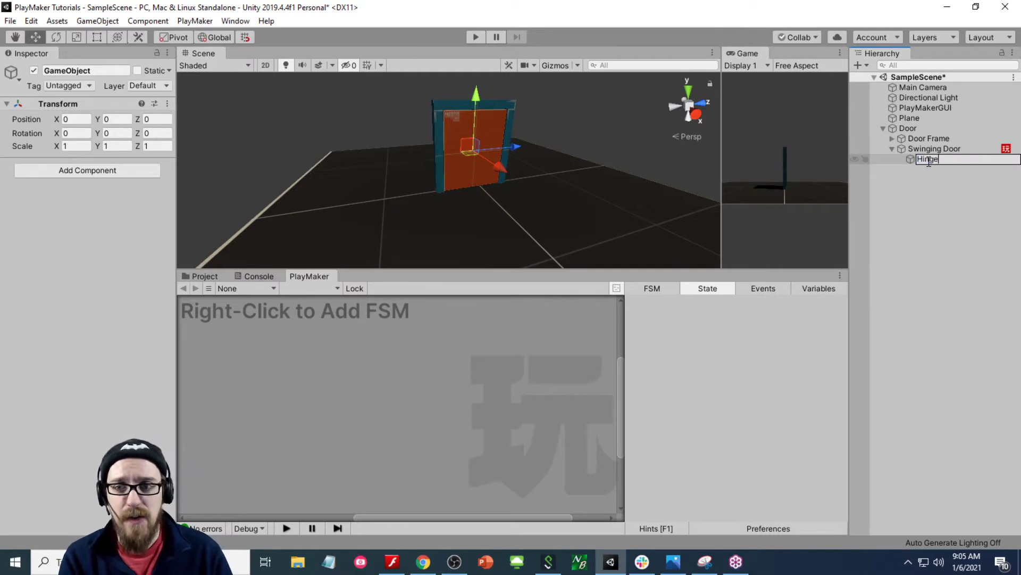
pyautogui.press('Return')
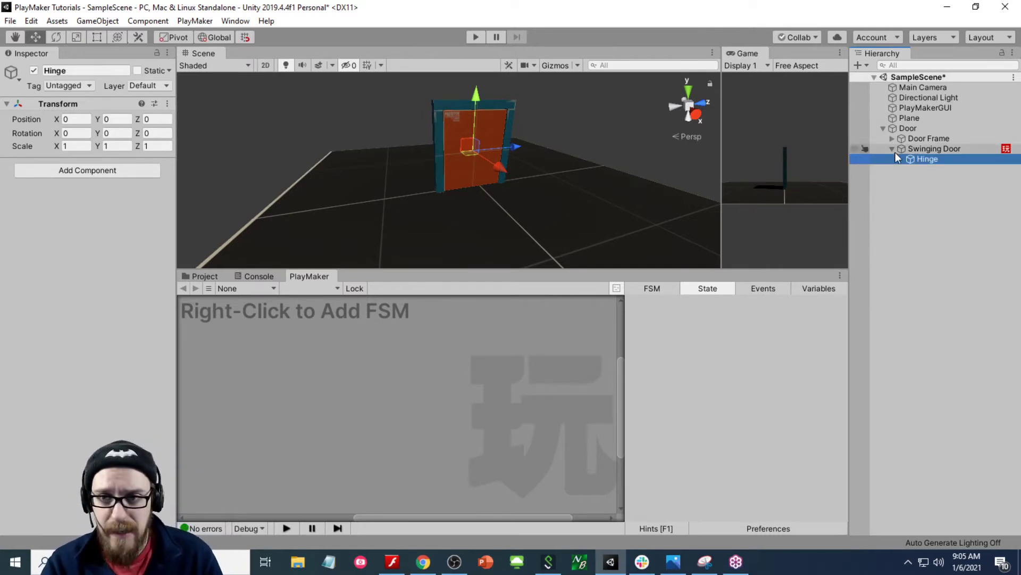
# - From the right-side view, move the Hinge along Z to the door's edge, at a local Z of about -0.491
pyautogui.keyDown('alt'); pyautogui.click(583, 189); pyautogui.keyUp('alt')
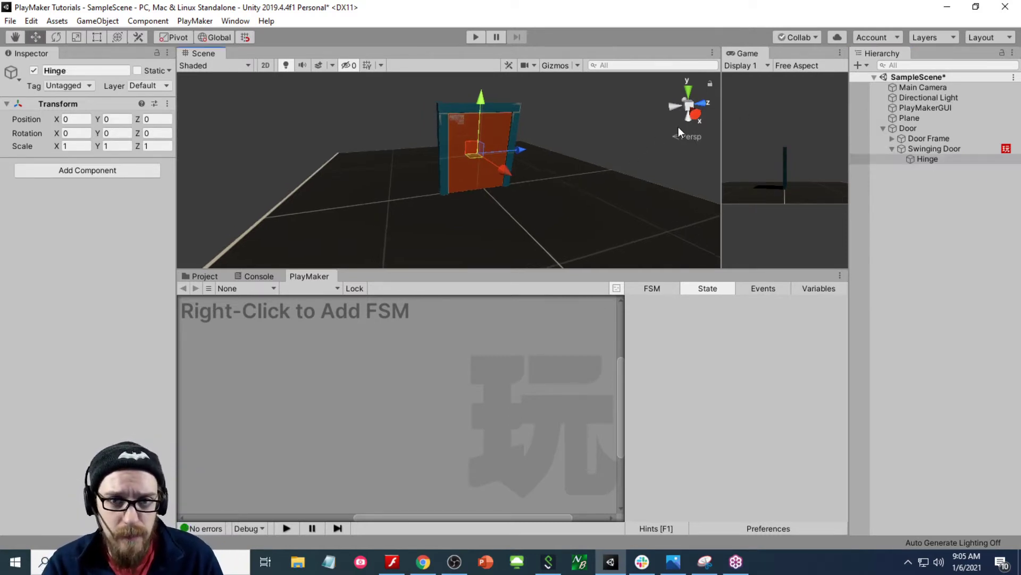
pyautogui.click(697, 113)
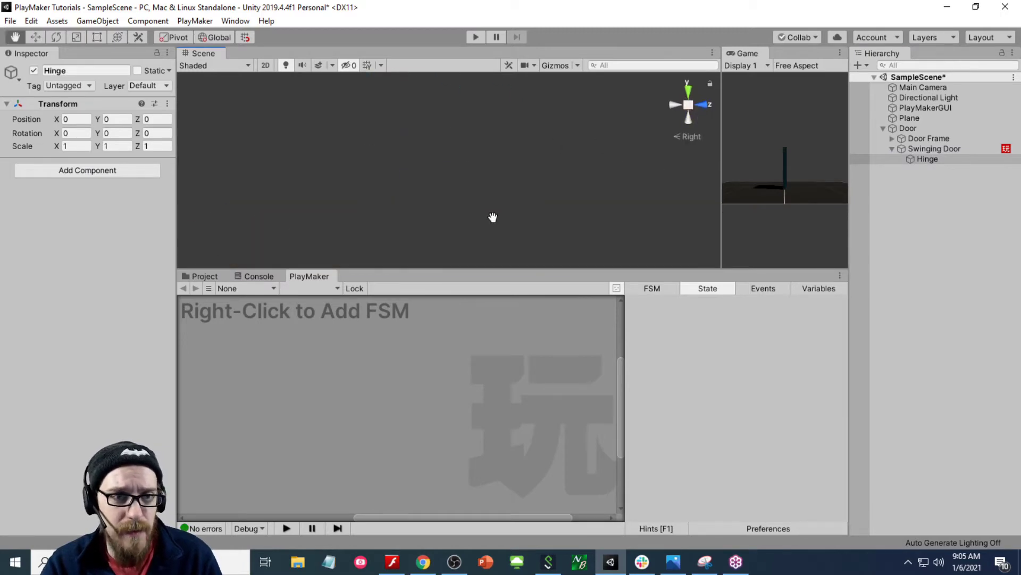
pyautogui.press('f')
pyautogui.scroll(4, 487, 154)
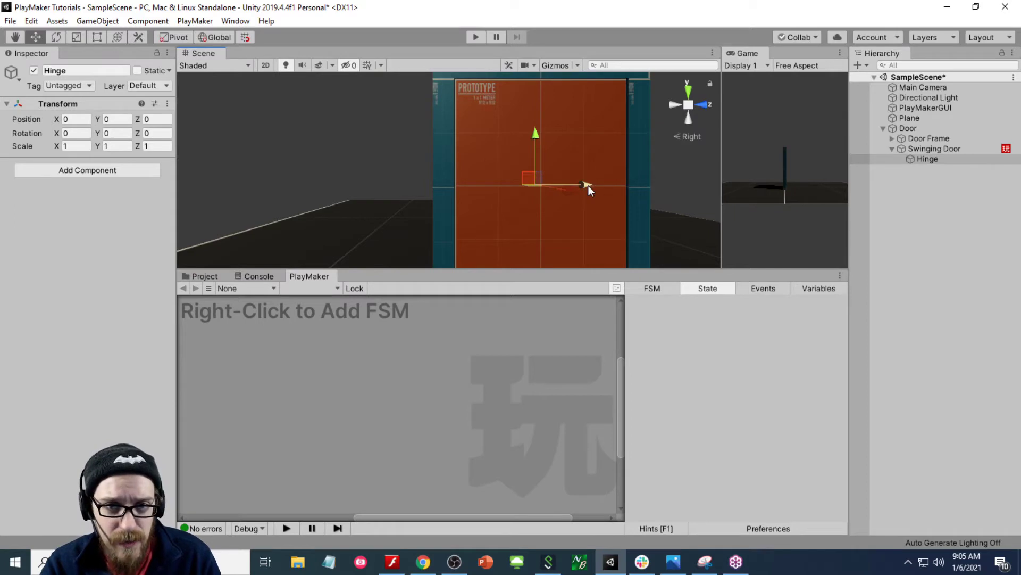
pyautogui.moveTo(586, 185); pyautogui.dragTo(510, 185)
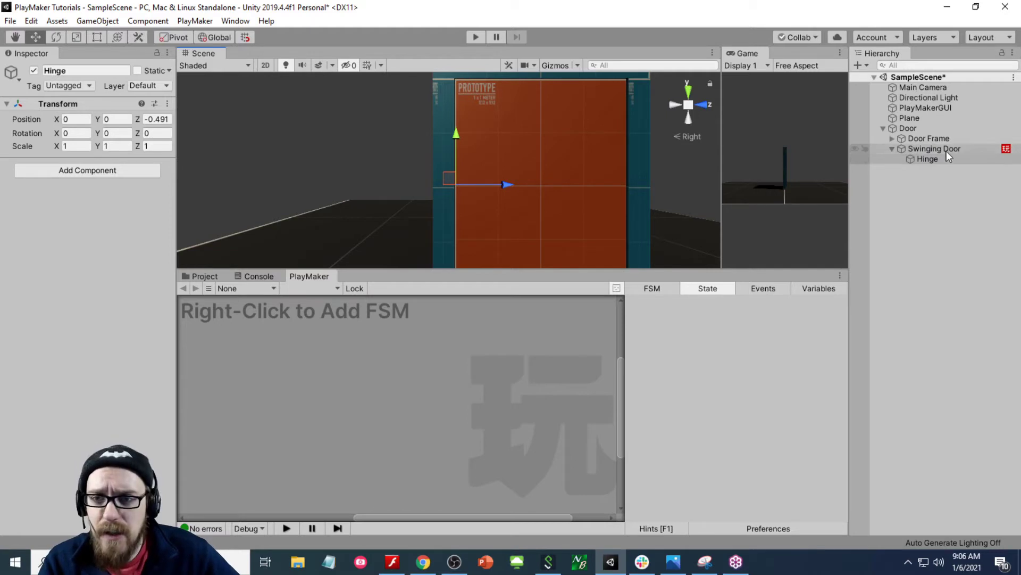
# - Reverse the hierarchy so that Hinge sits directly under Door and Swinging Door becomes a child of Hinge
pyautogui.moveTo(935, 160)
pyautogui.mouseDown()
pyautogui.moveTo(922, 149)
pyautogui.moveTo(921, 159)
pyautogui.moveTo(934, 150)
pyautogui.mouseUp()
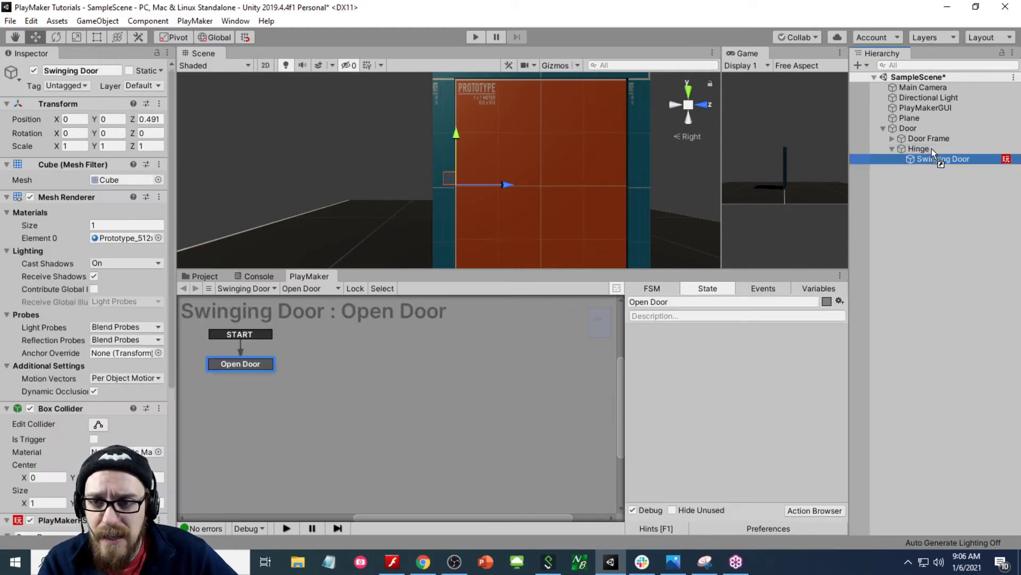
pyautogui.click(952, 161)
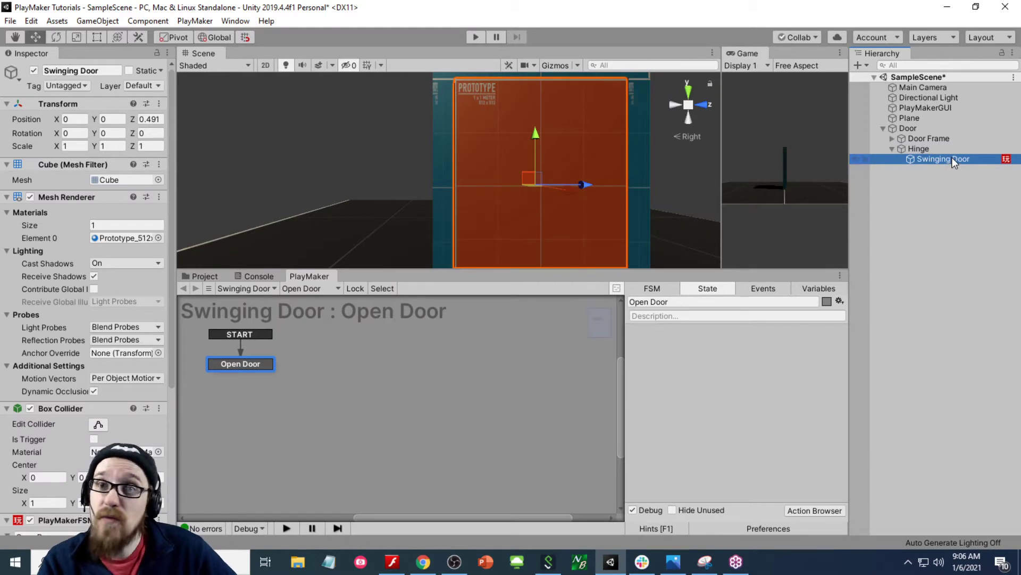
pyautogui.click(912, 233)
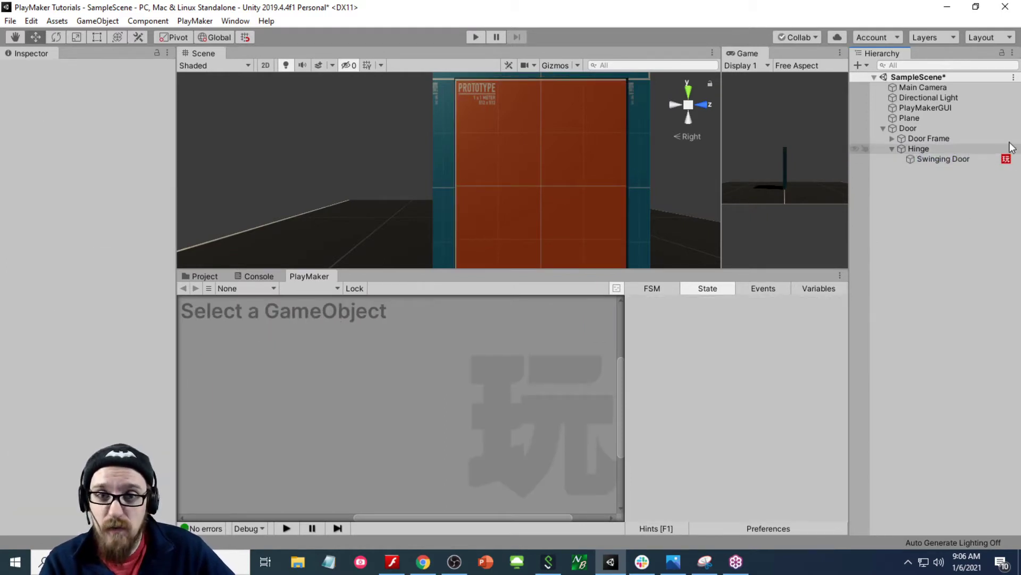
# - Remove the PlayMakerFSM component from the Swinging Door
pyautogui.click(960, 159)
pyautogui.rightClick(63, 523)
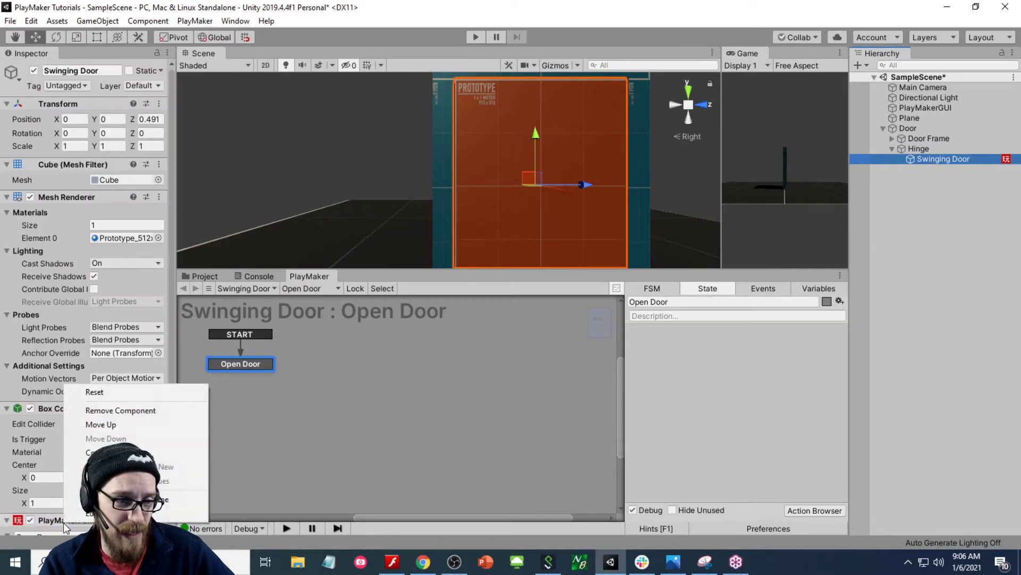
pyautogui.click(111, 411)
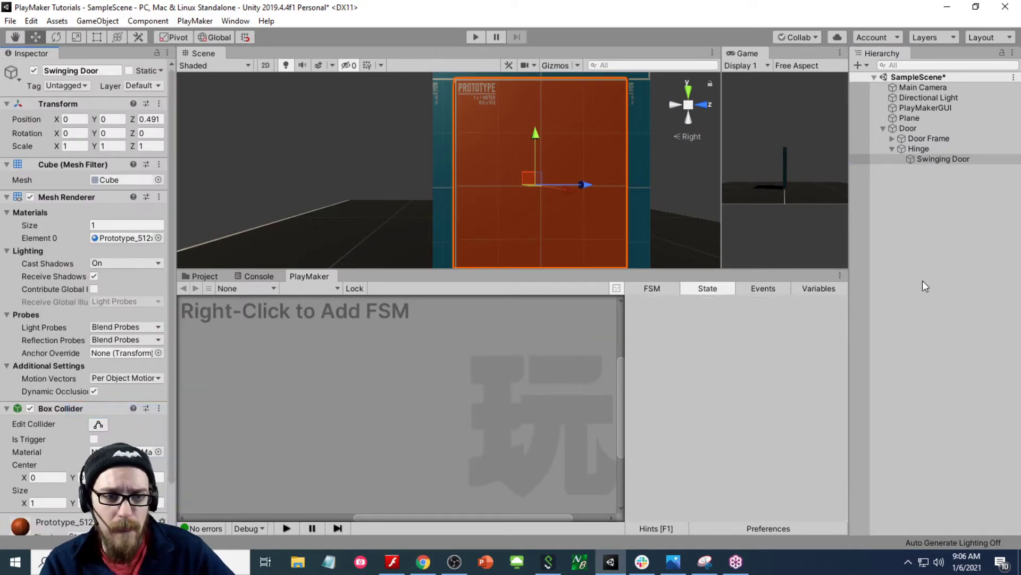
# - View the Hinge in perspective, try rotating it about Y, and reset its Y rotation to 0
pyautogui.click(920, 148)
pyautogui.press('f')
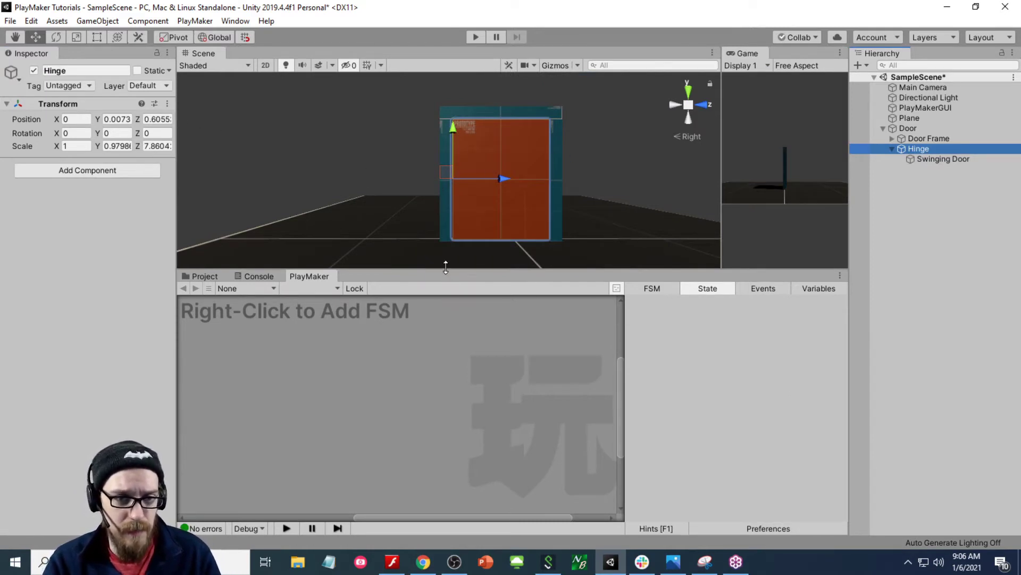
pyautogui.moveTo(443, 268); pyautogui.dragTo(442, 315)
pyautogui.moveTo(442, 293); pyautogui.dragTo(487, 249, button='right')
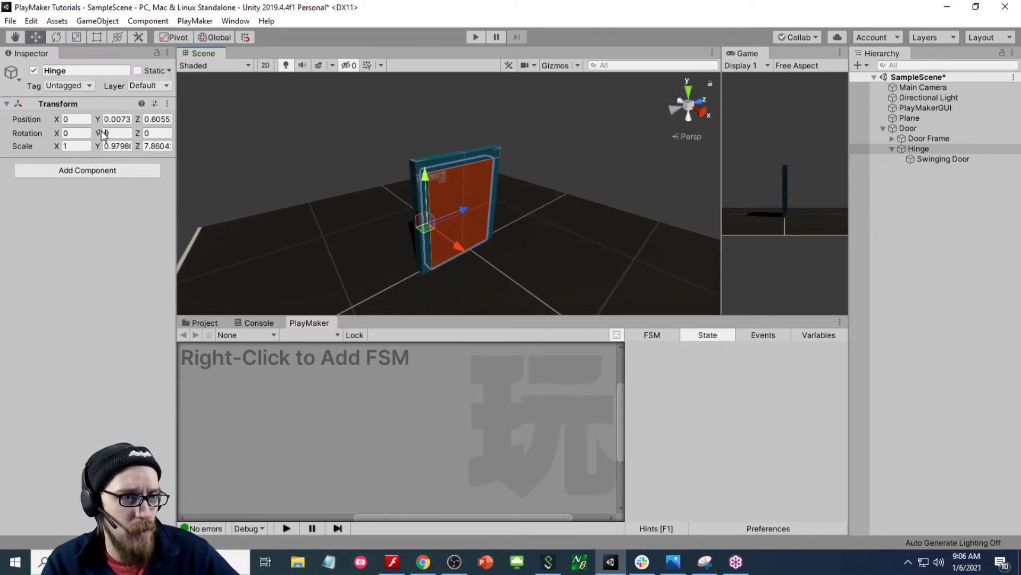
pyautogui.moveTo(99, 134); pyautogui.dragTo(394, 72)
pyautogui.click(123, 136)
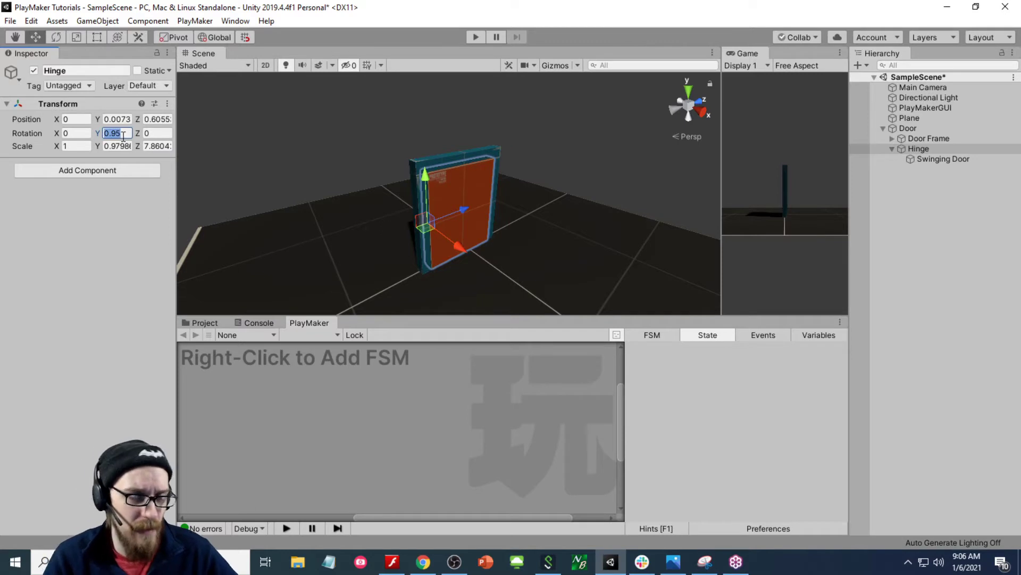
pyautogui.write('0')
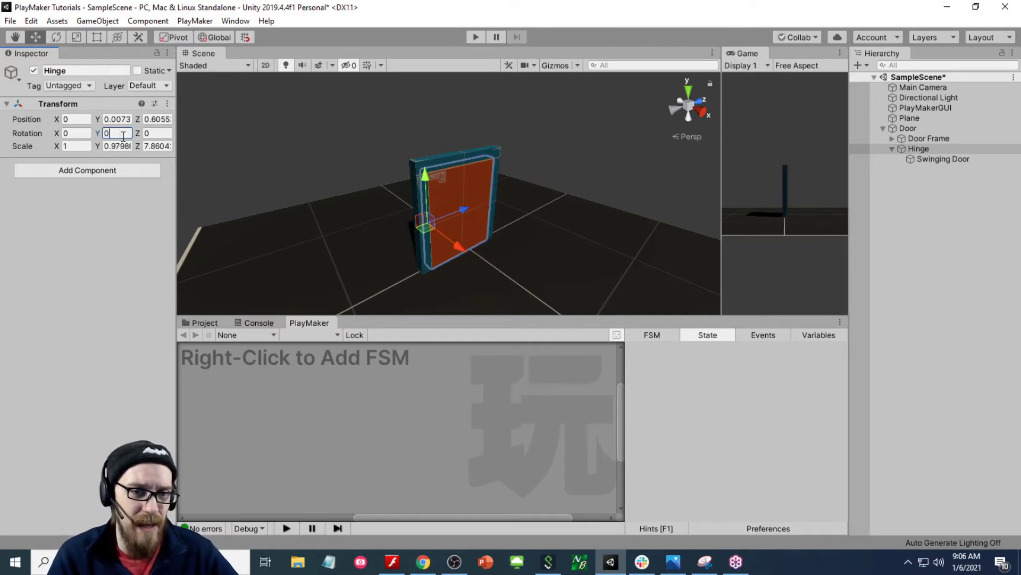
# - Add a PlayMaker FSM to the Hinge and name it Open Door
pyautogui.click(916, 152)
pyautogui.rightClick(293, 371)
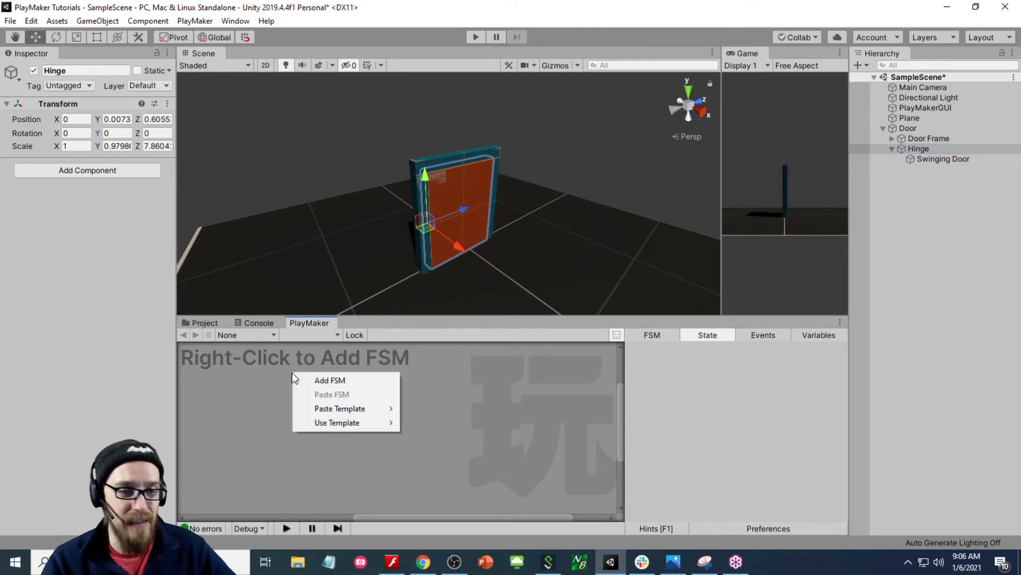
pyautogui.click(330, 380)
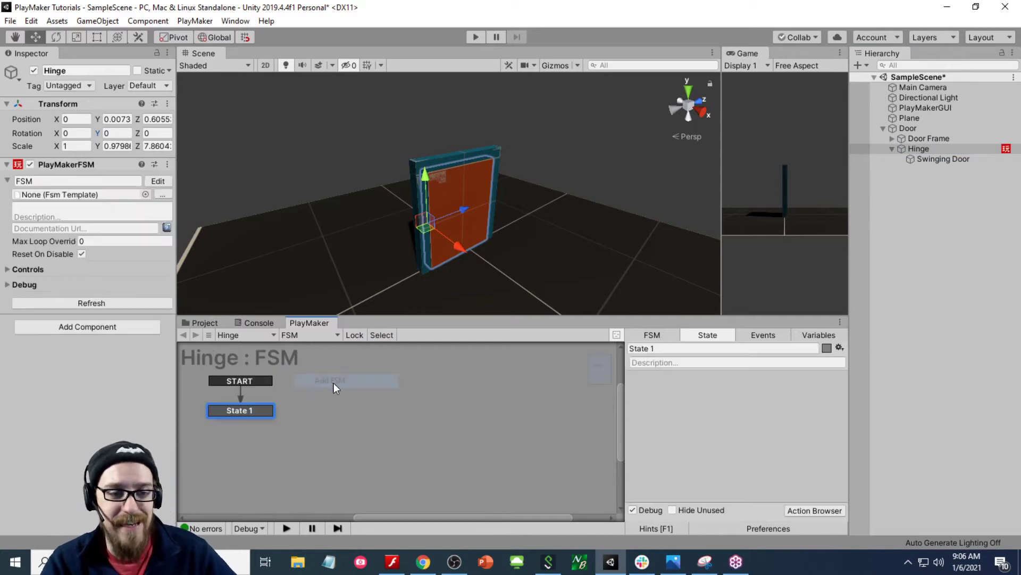
pyautogui.click(660, 335)
pyautogui.click(665, 349)
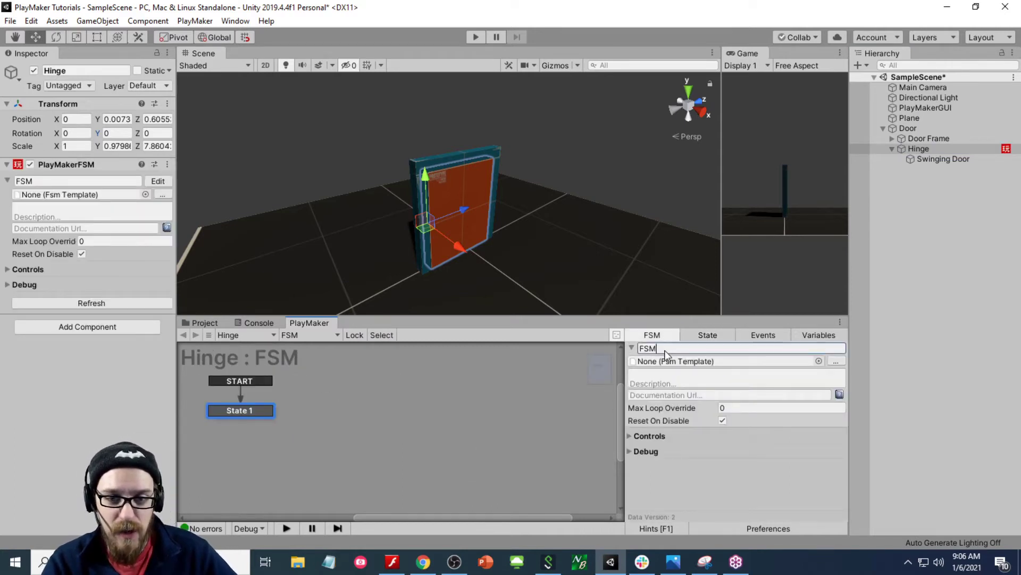
pyautogui.write('Open Door')
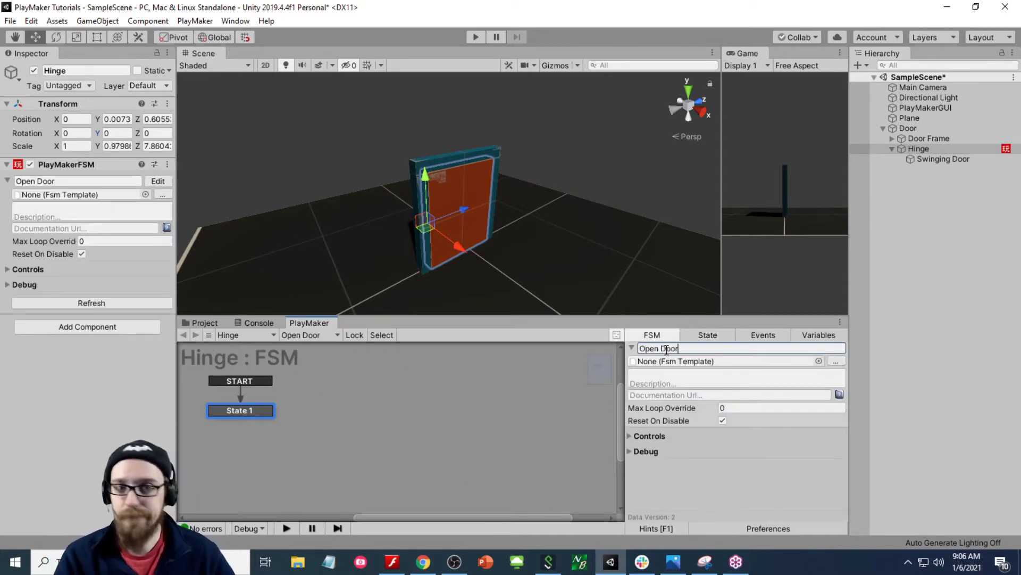
# - Rename the FSM's first state Open Door and give it the description "Use interpolate to set rotation"
pyautogui.click(692, 336)
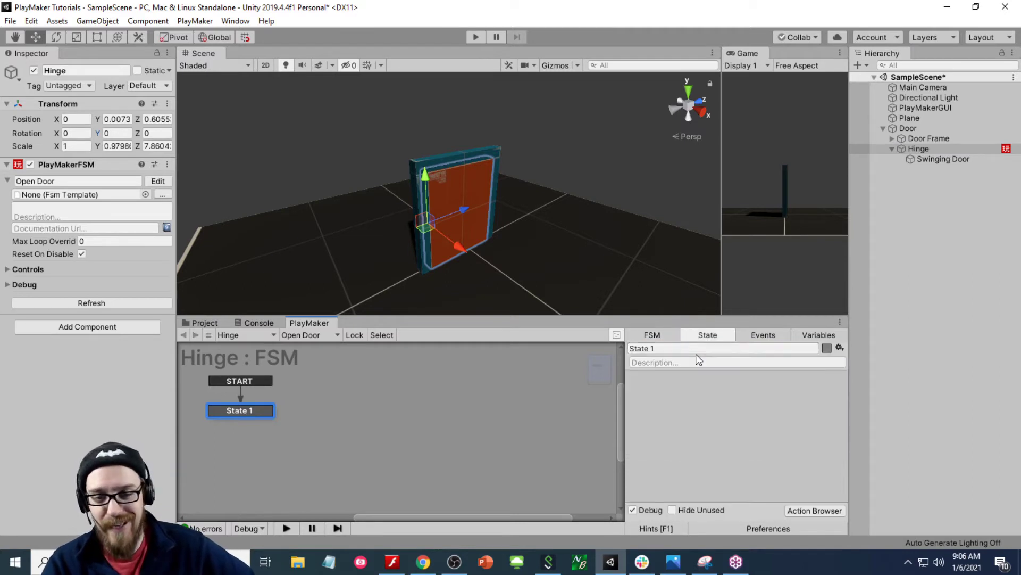
pyautogui.click(694, 349)
pyautogui.write('Open Door')
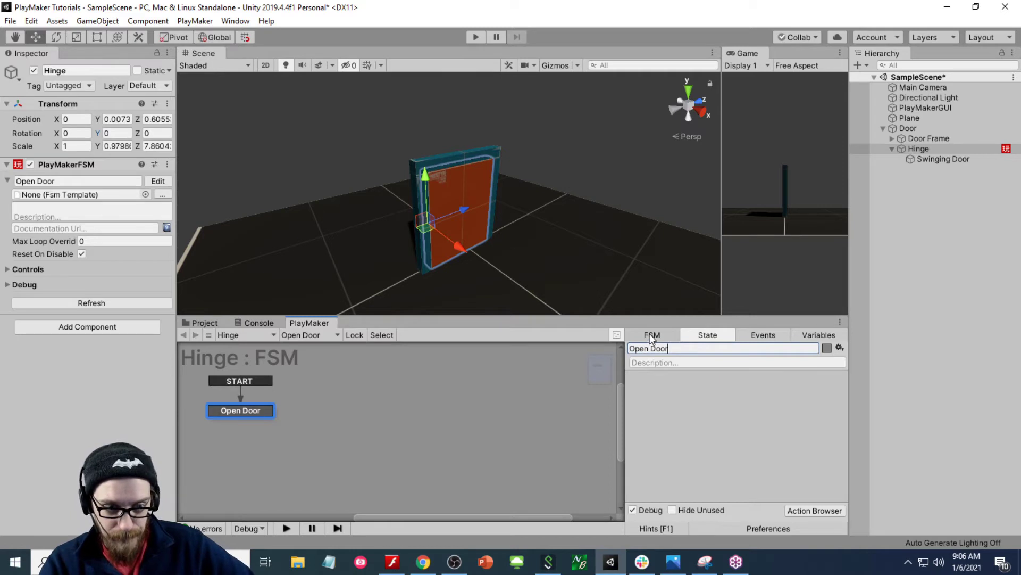
pyautogui.click(701, 362)
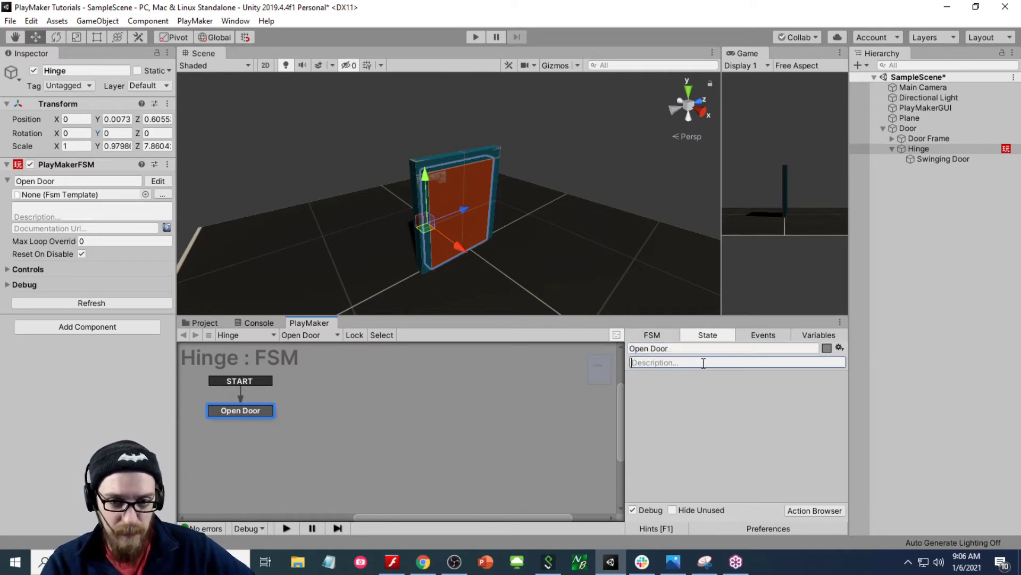
pyautogui.write('Use interpolate to ')
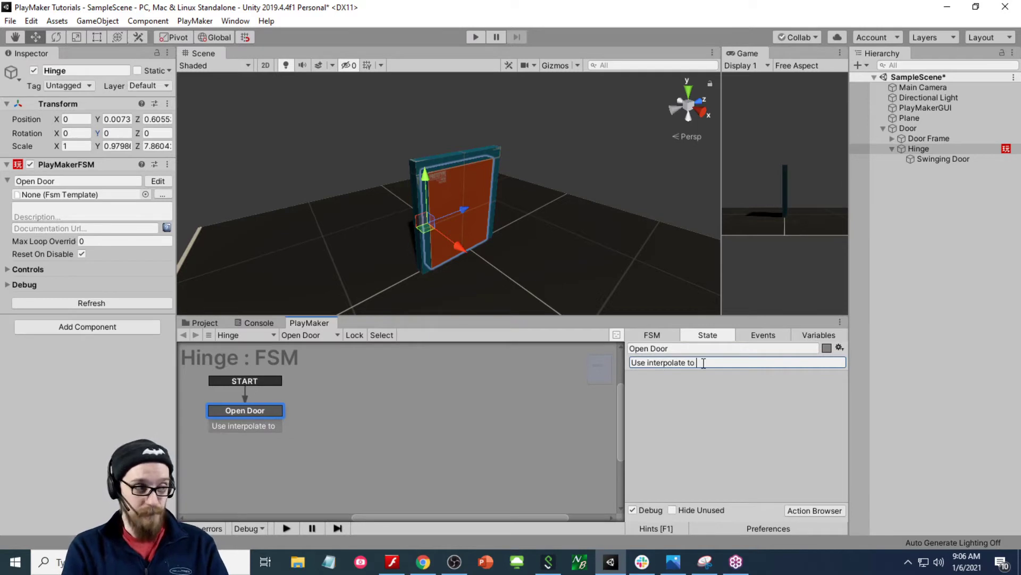
pyautogui.write('set rot')
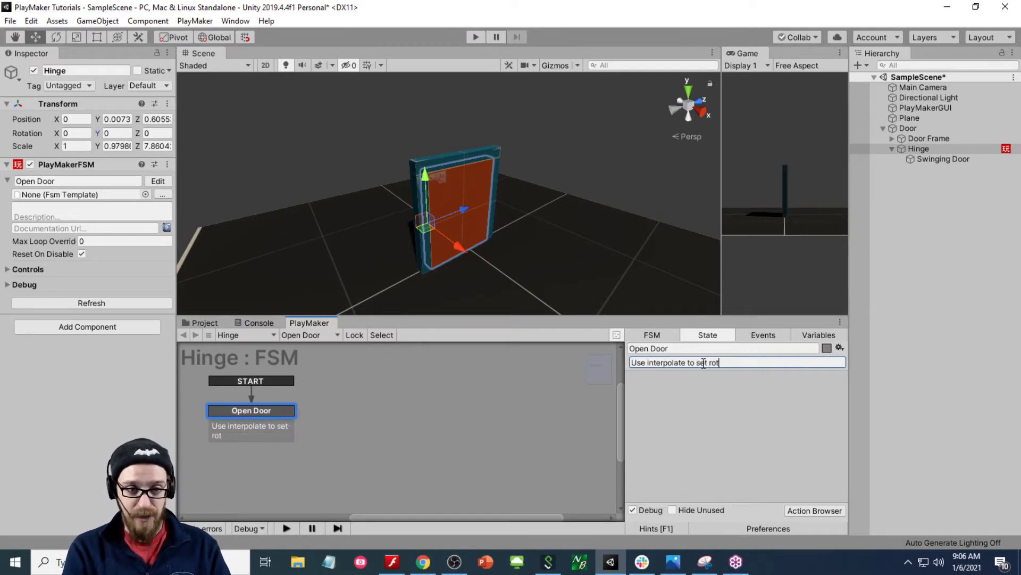
pyautogui.write('ation')
pyautogui.click(698, 425)
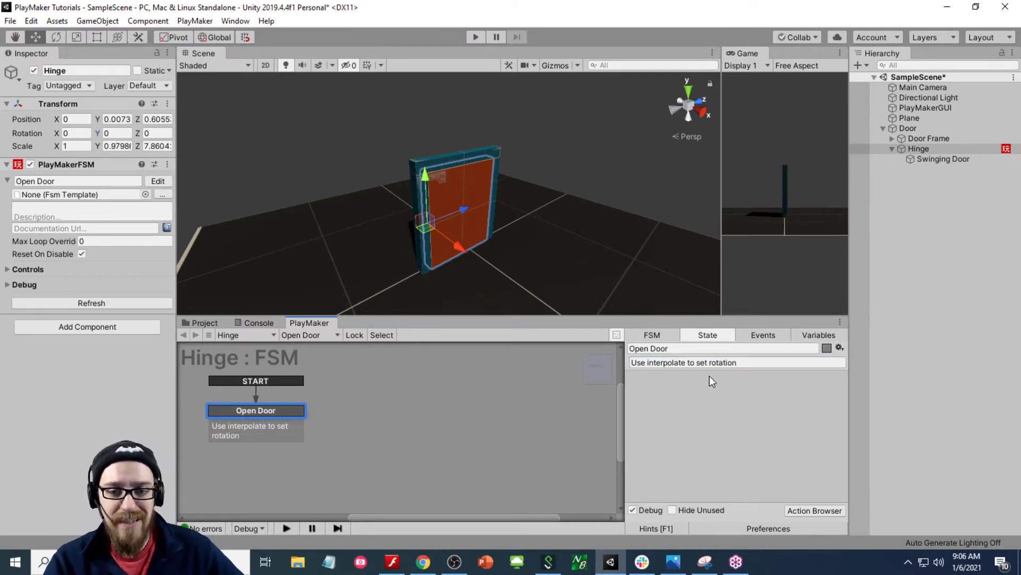
# - Describe the Open Door FSM as "Open The door using interpolate and set rotation"
pyautogui.click(658, 335)
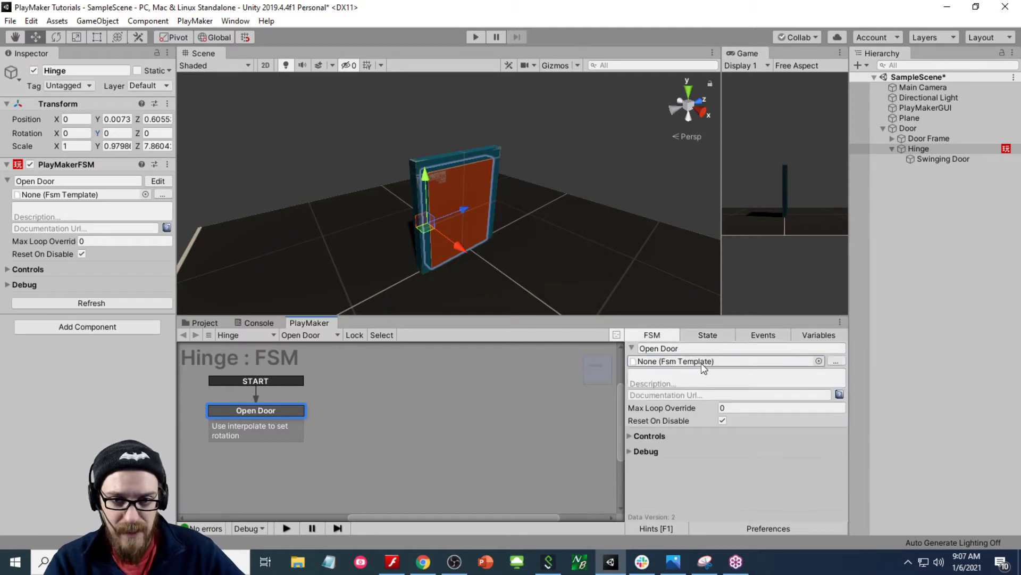
pyautogui.click(708, 376)
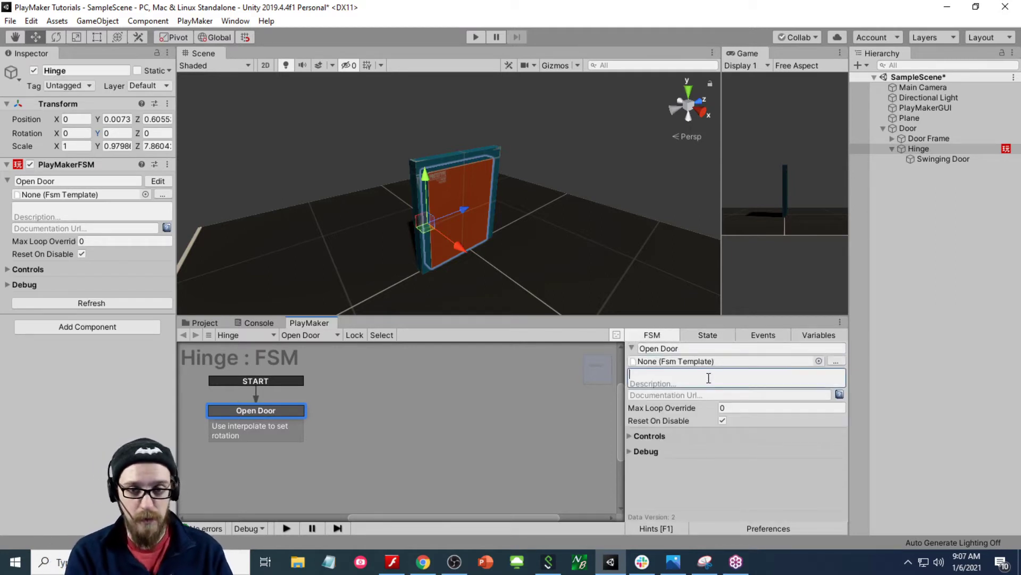
pyautogui.write('Open ')
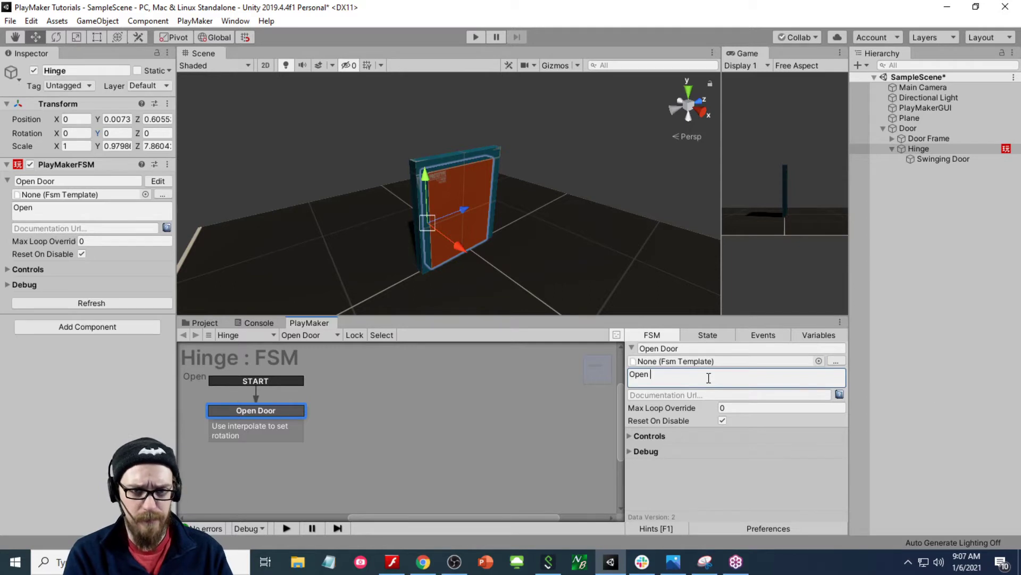
pyautogui.write('The door using ')
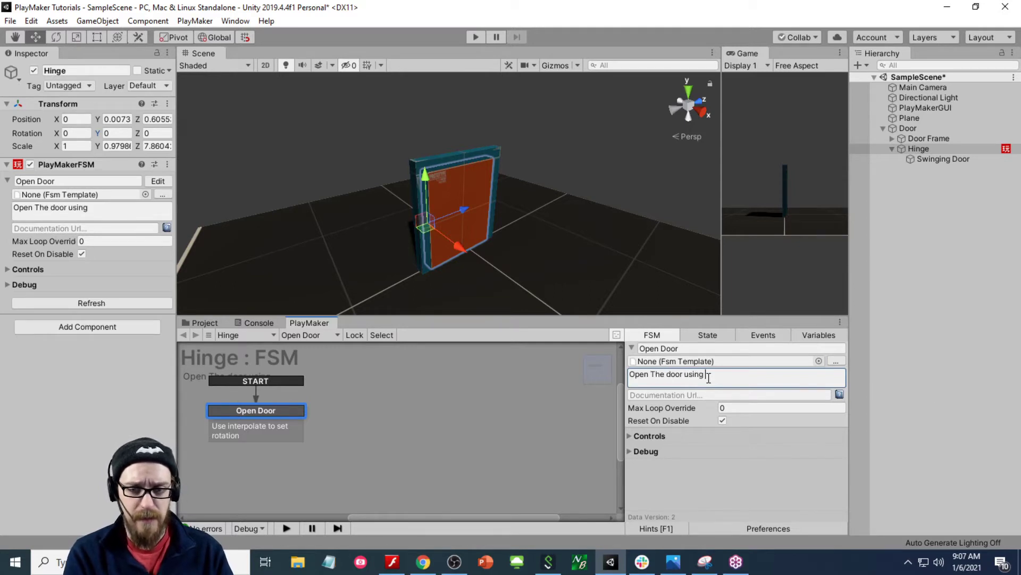
pyautogui.write('interpolate and set ')
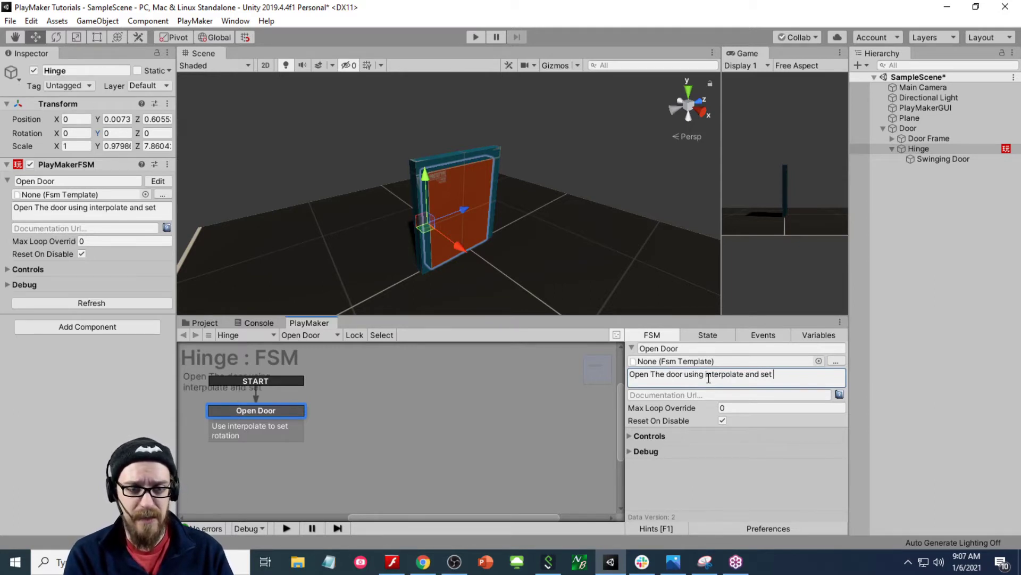
pyautogui.write('rotation')
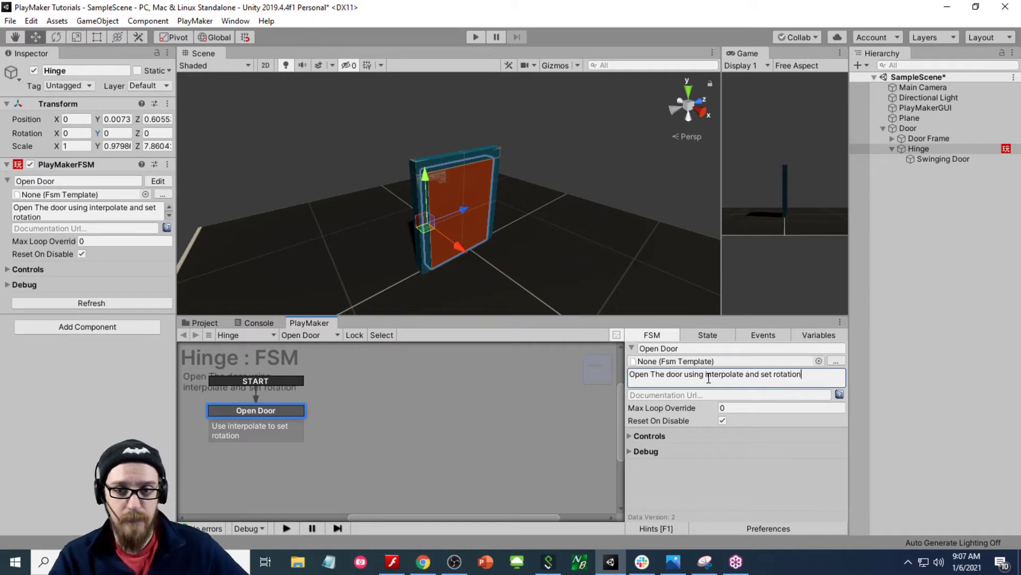
# - Add a Float Interpolate action to the Open Door state with its mode set to Linear
pyautogui.click(259, 411)
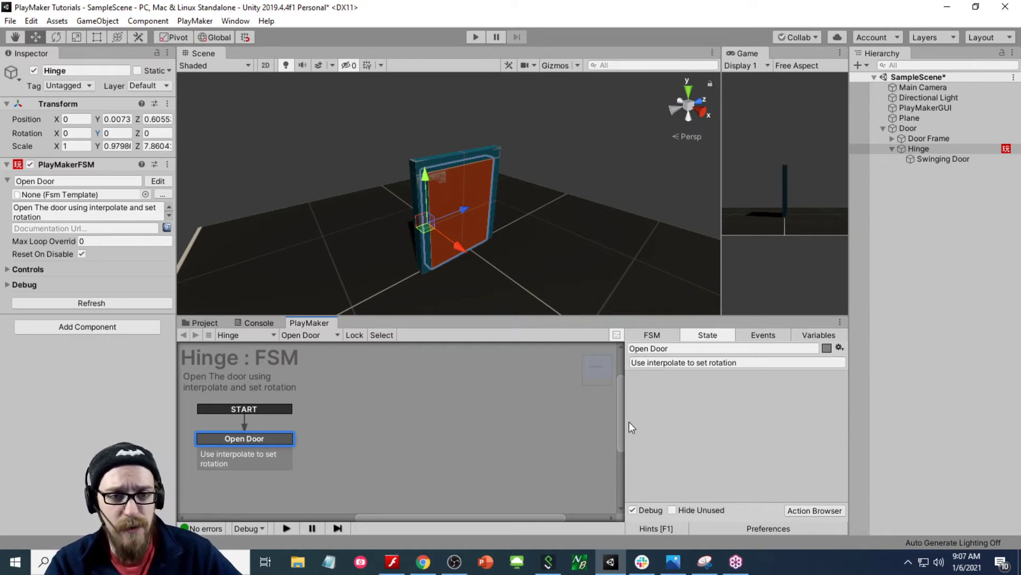
pyautogui.rightClick(673, 409)
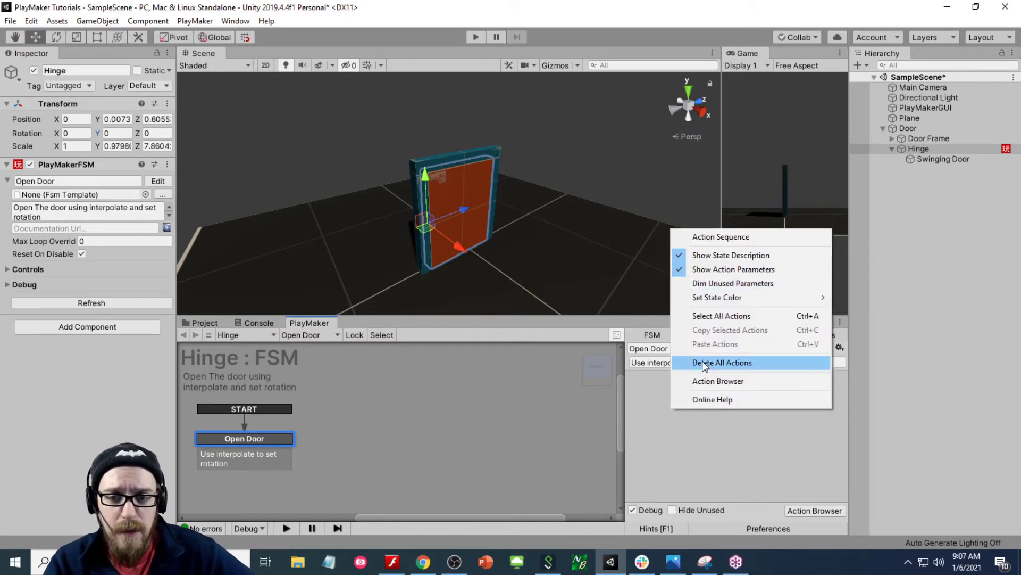
pyautogui.click(677, 414)
pyautogui.click(295, 452)
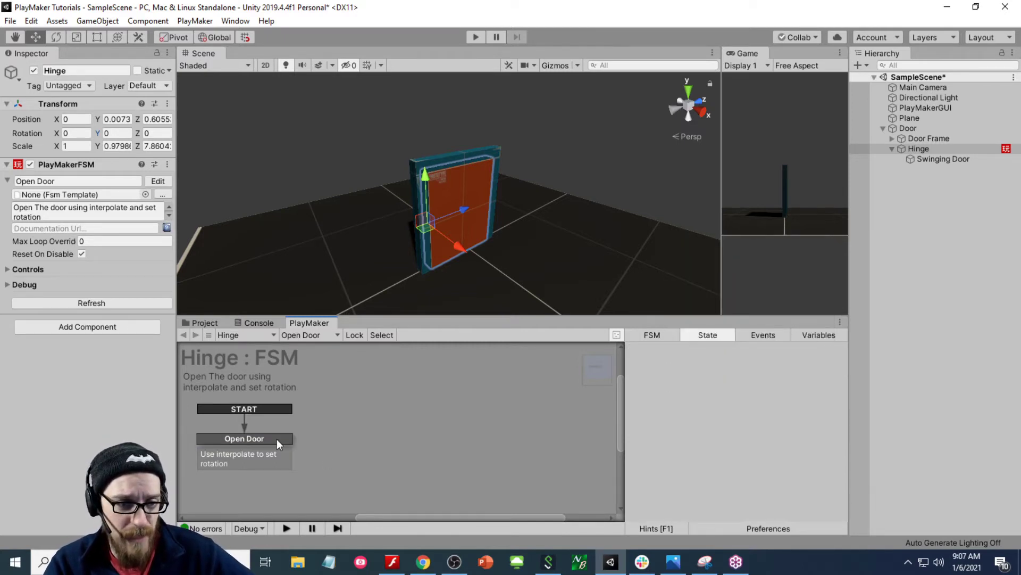
pyautogui.click(277, 439)
pyautogui.doubleClick(719, 407)
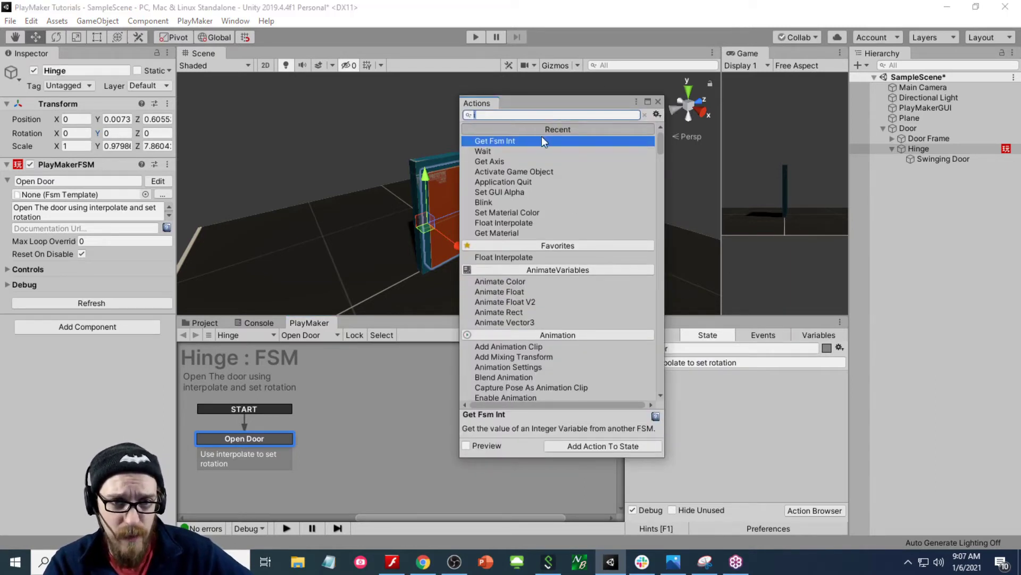
pyautogui.write('inter')
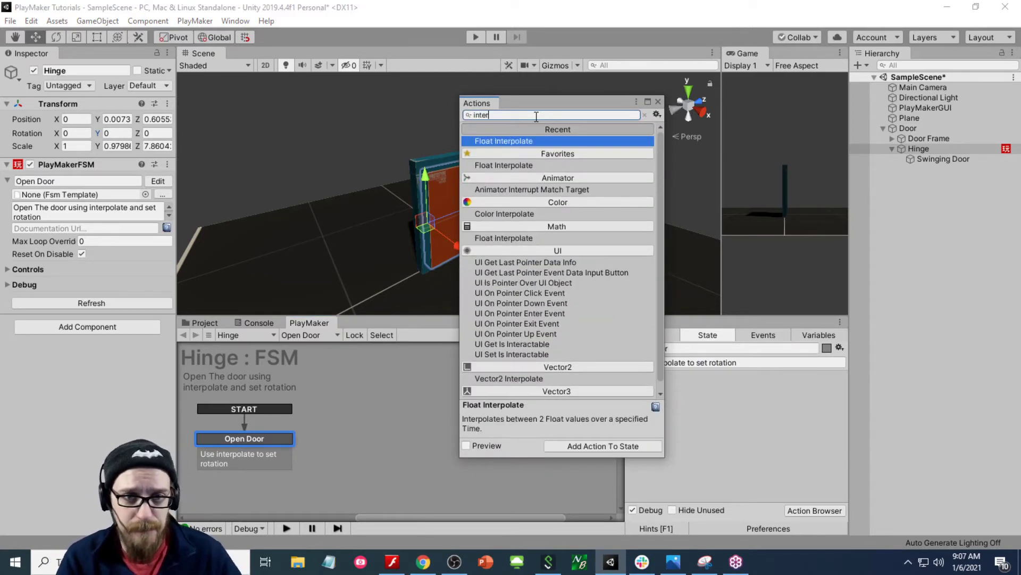
pyautogui.moveTo(515, 140); pyautogui.dragTo(740, 387)
pyautogui.click(658, 101)
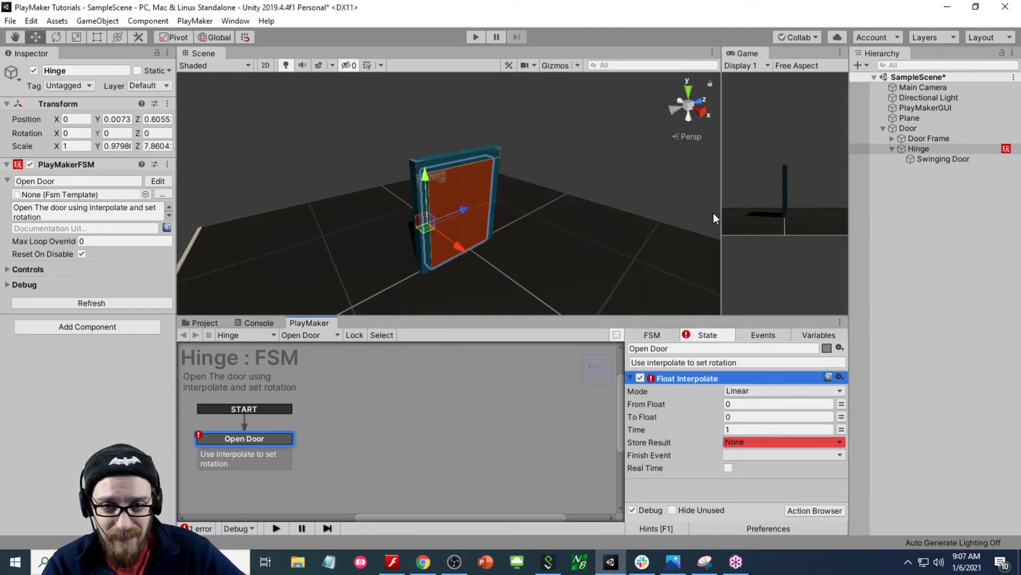
pyautogui.click(756, 392)
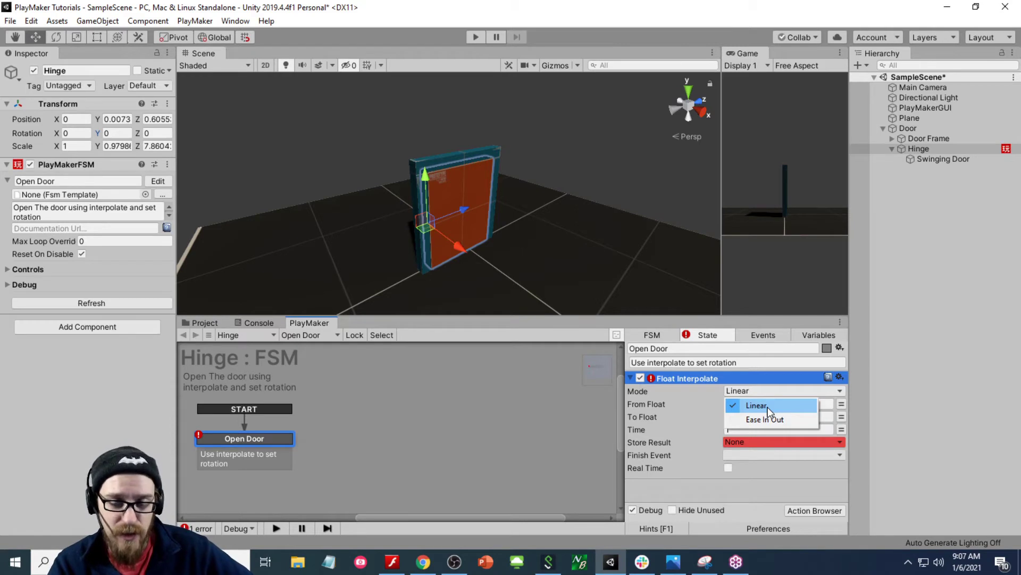
pyautogui.click(768, 408)
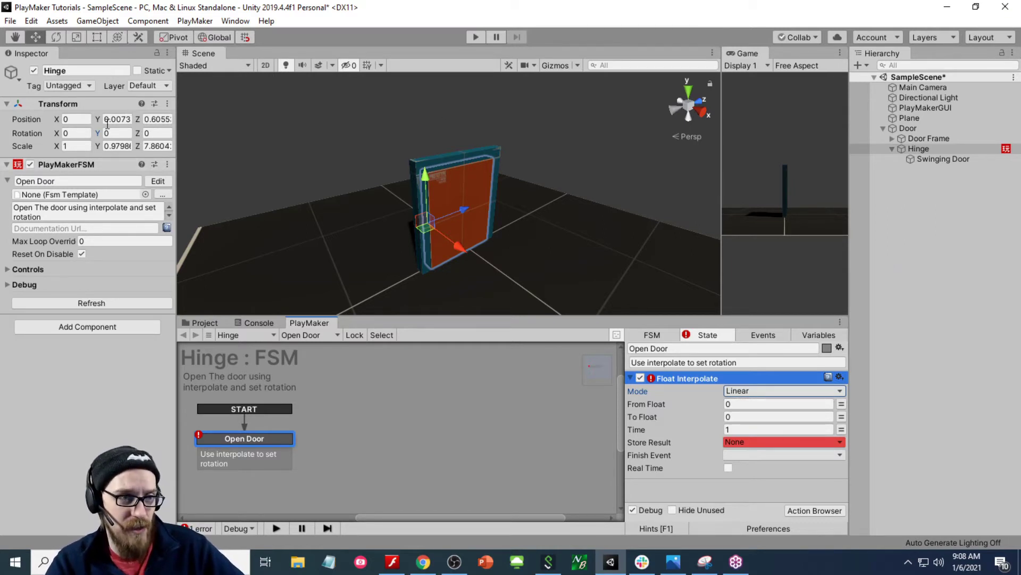
# - Swing the Hinge open to try a Y rotation of -100, and return its Y rotation to 0
pyautogui.moveTo(98, 133); pyautogui.dragTo(18, 372)
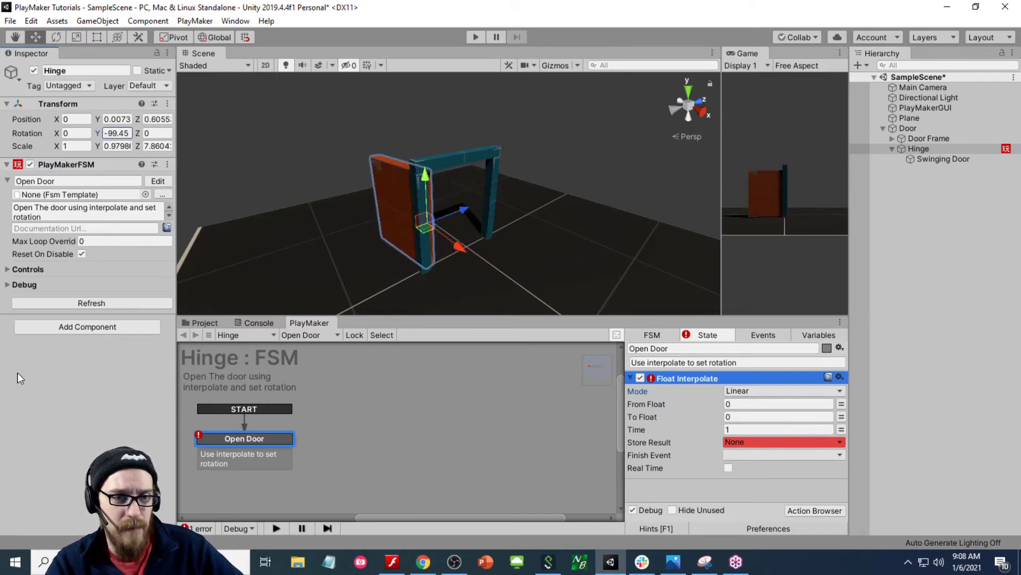
pyautogui.click(113, 134)
pyautogui.write('-180')
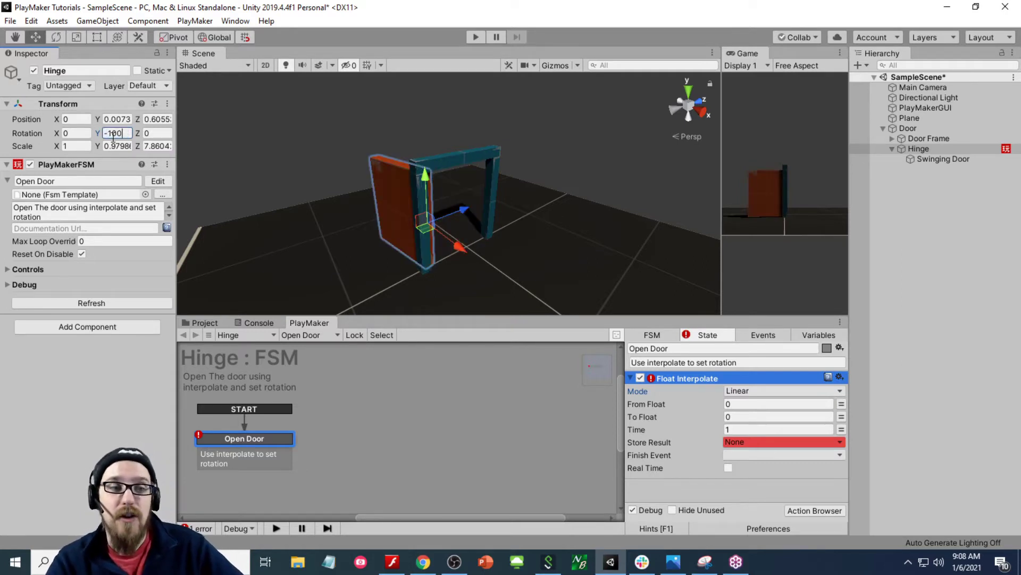
pyautogui.press('BackSpace')
pyautogui.press('BackSpace')
pyautogui.write('00')
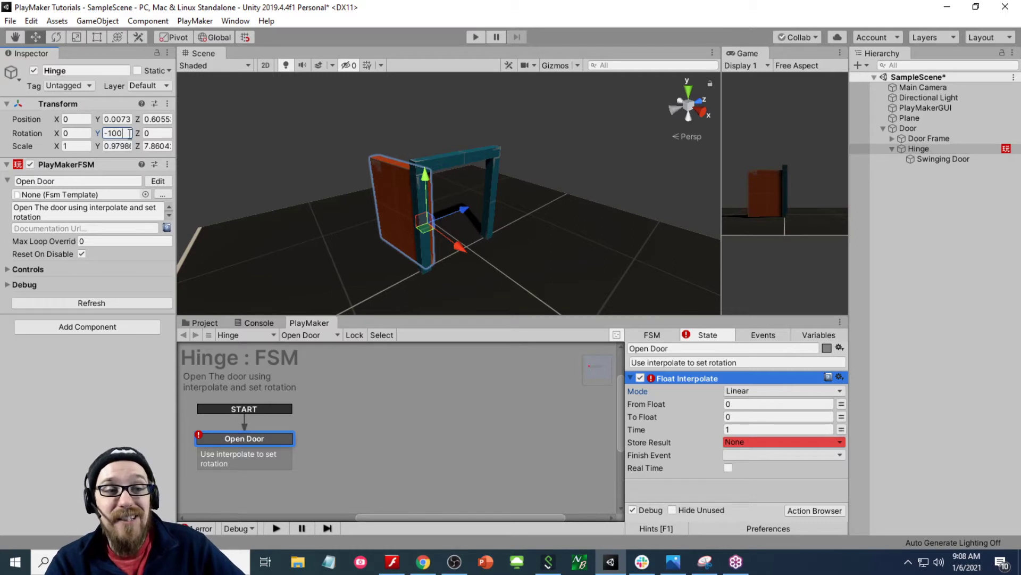
pyautogui.press('BackSpace')
pyautogui.press('BackSpace')
pyautogui.press('BackSpace')
pyautogui.press('BackSpace')
pyautogui.write('0')
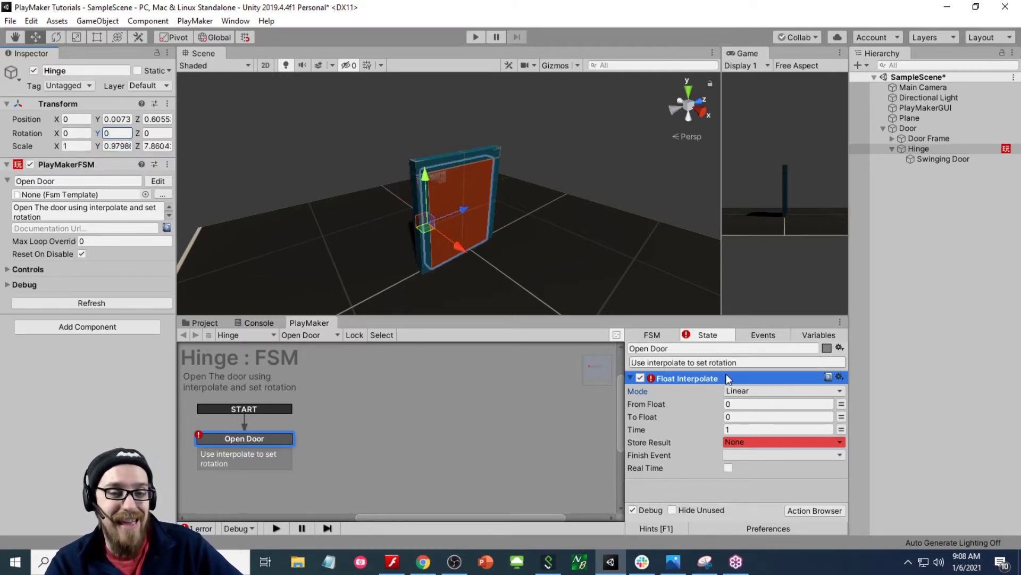
# - Set the Float Interpolate action's From Float value to -0.01
pyautogui.click(741, 407)
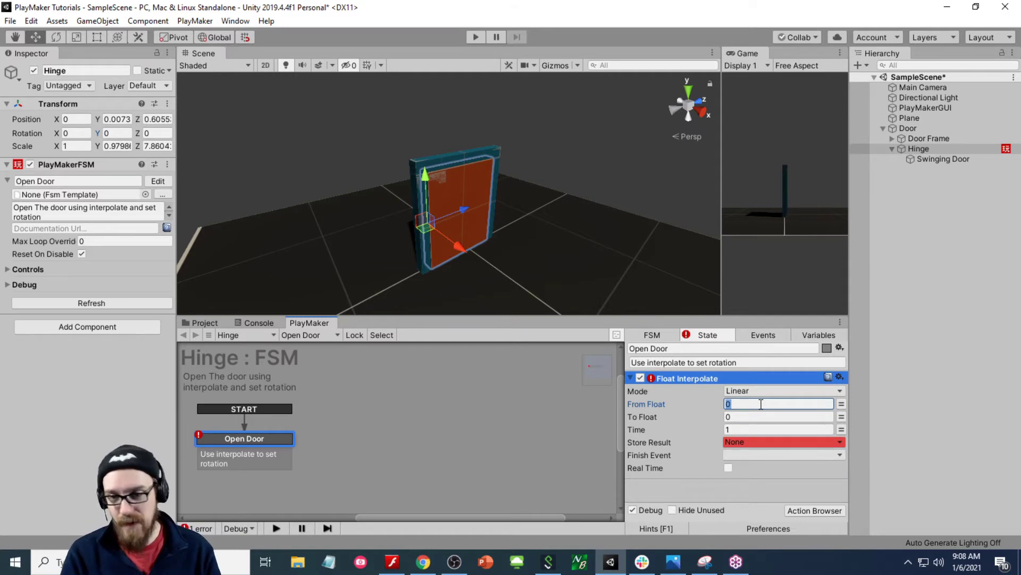
pyautogui.write('0.01')
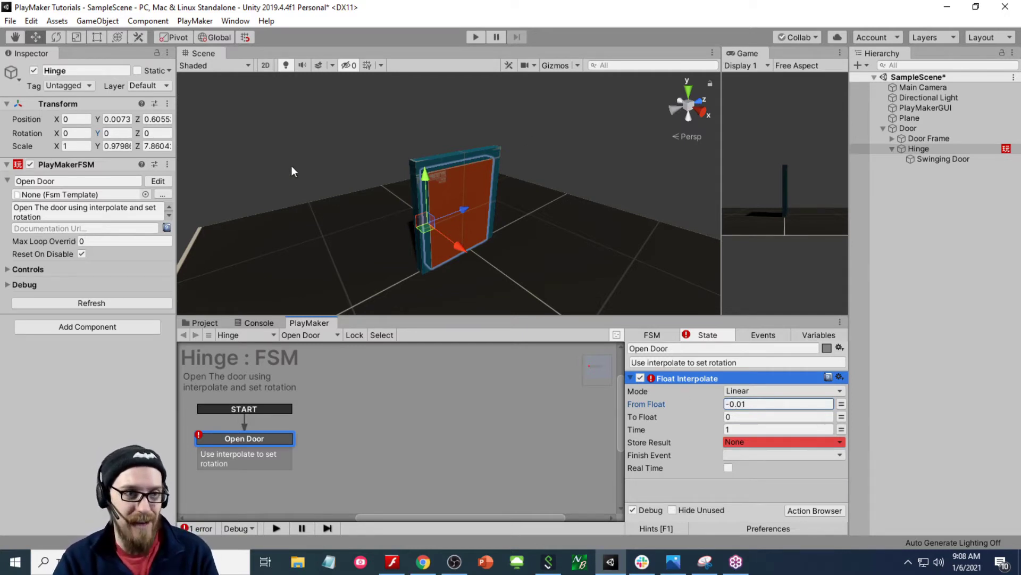
# - Set the Hinge's Y rotation to -0.01
pyautogui.click(126, 133)
pyautogui.write('-')
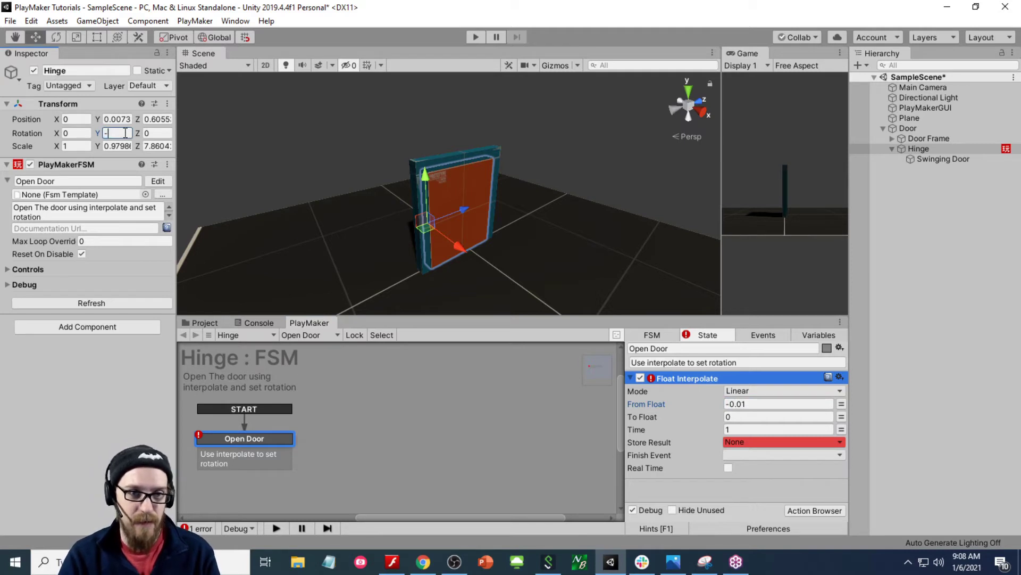
pyautogui.write('0.01')
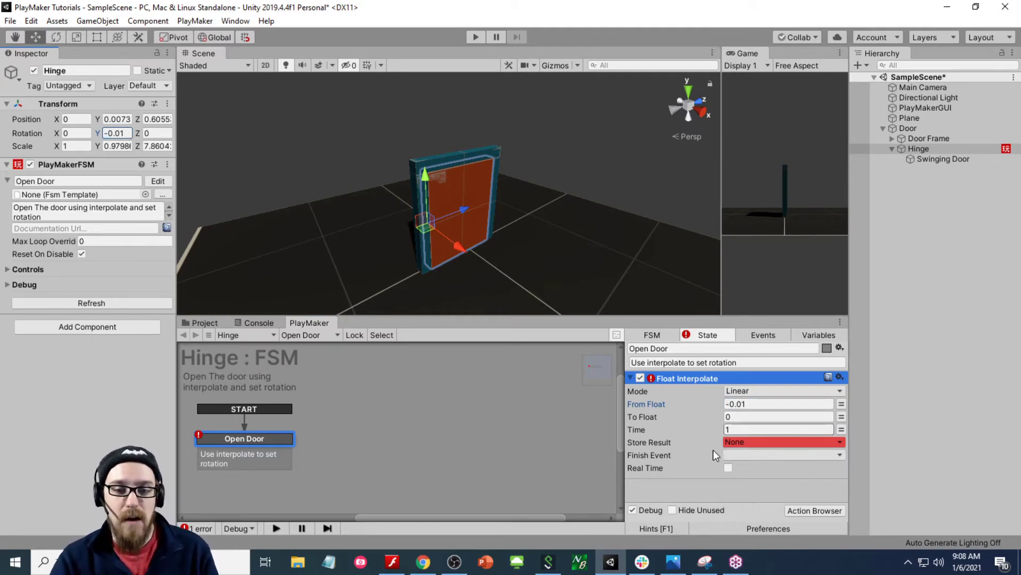
# - Set the Float Interpolate action's To Float value to -100 and its Time to 3
pyautogui.click(749, 417)
pyautogui.write('-')
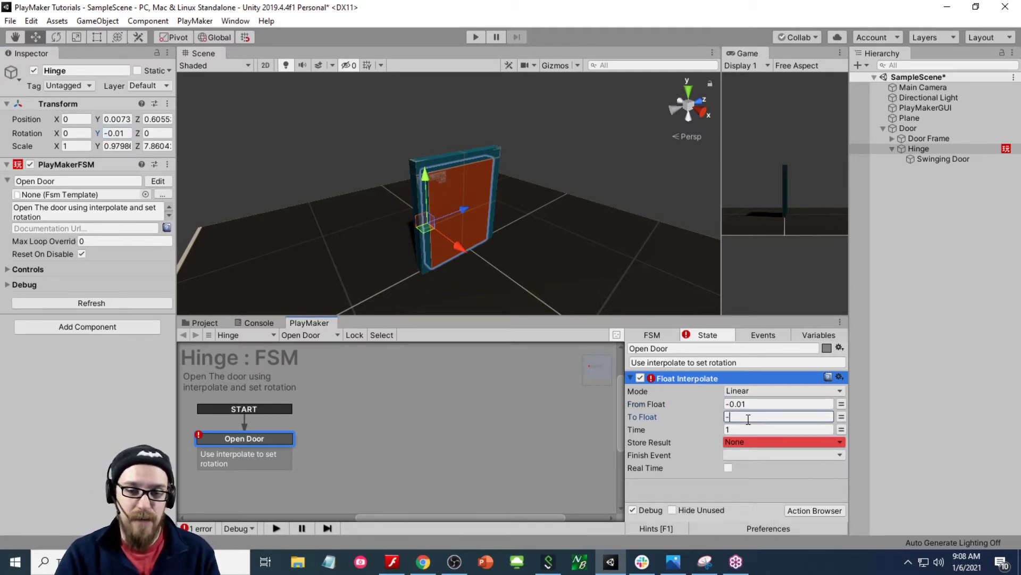
pyautogui.write('100')
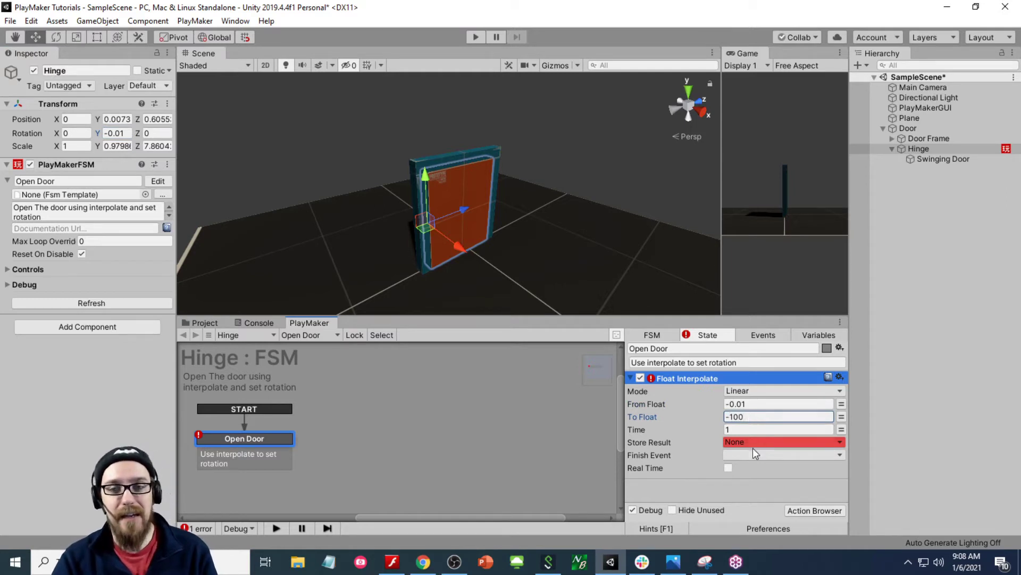
pyautogui.click(734, 430)
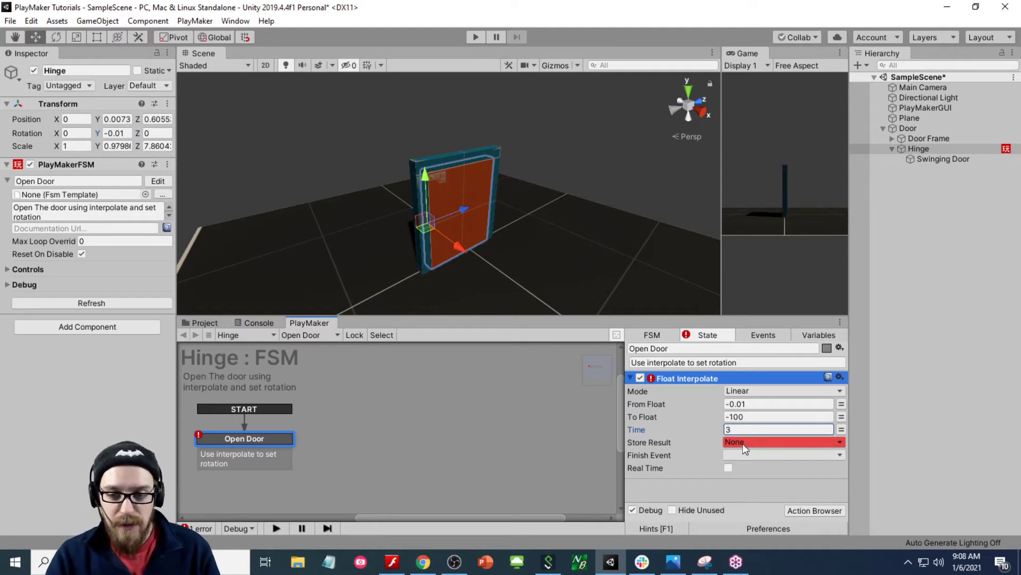
# - Store the Float Interpolate result in a new variable named rotationFloat
pyautogui.click(742, 442)
pyautogui.click(761, 475)
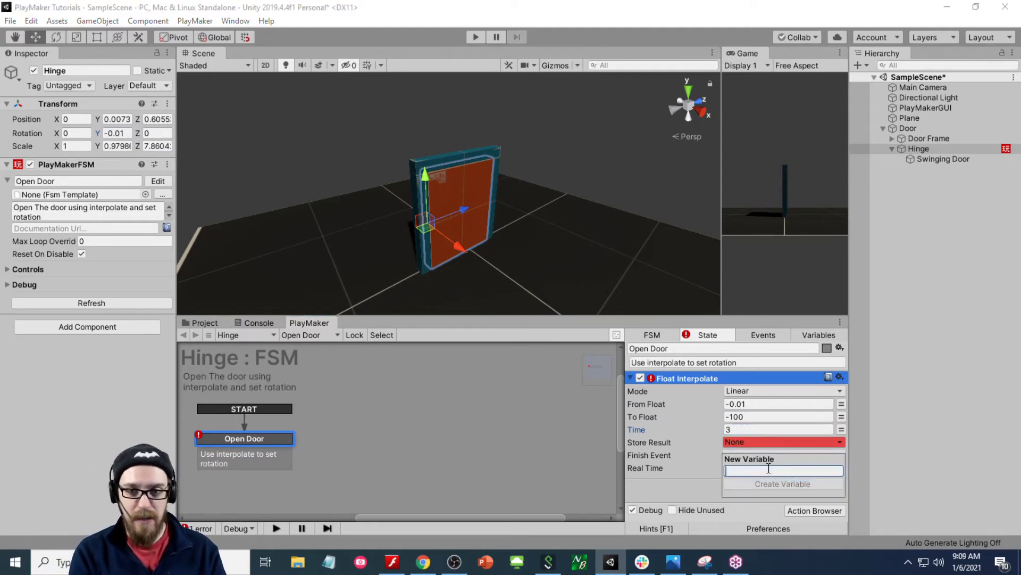
pyautogui.write('r')
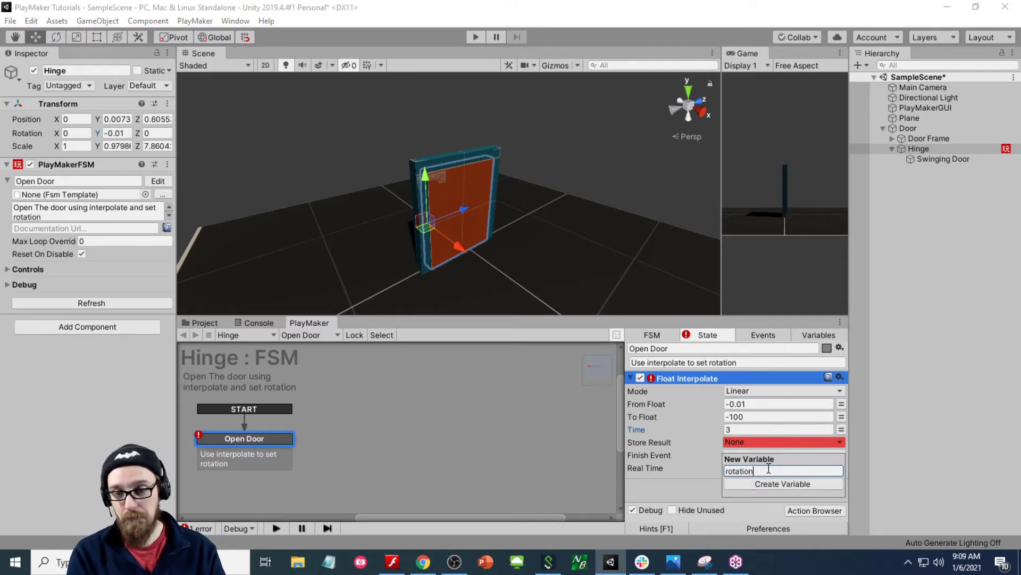
pyautogui.write('otationFloat')
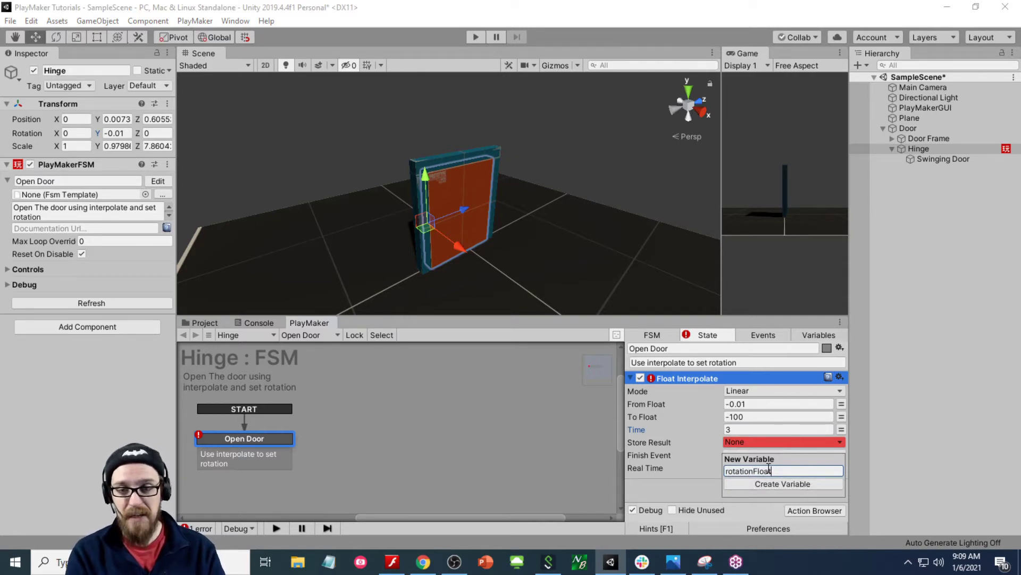
pyautogui.press('Return')
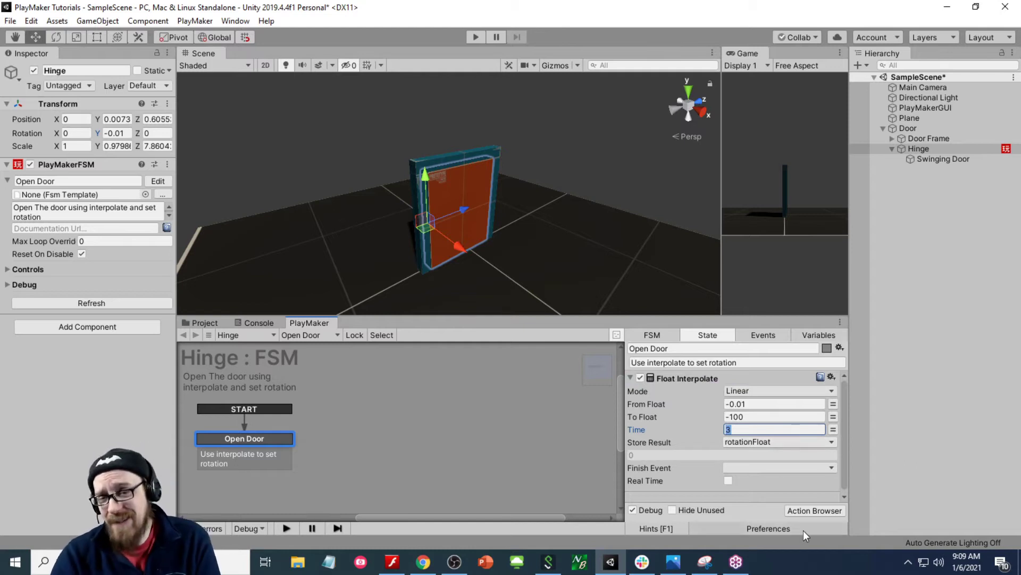
# - Create a new finish event named "Close Door" for the Float Interpolate action and add its transition to the Open Door state
pyautogui.click(743, 468)
pyautogui.click(748, 464)
pyautogui.write('C')
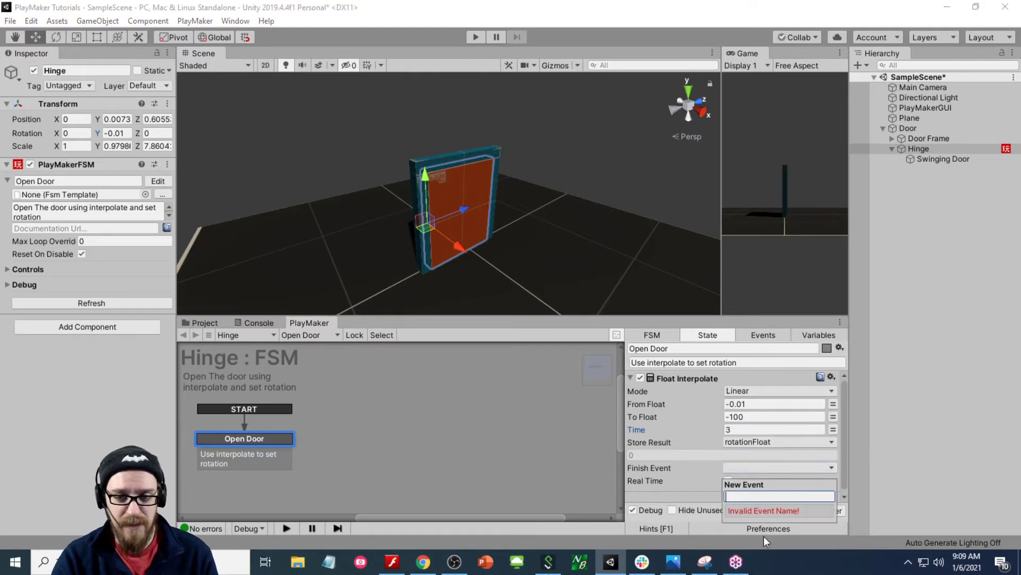
pyautogui.write('lo')
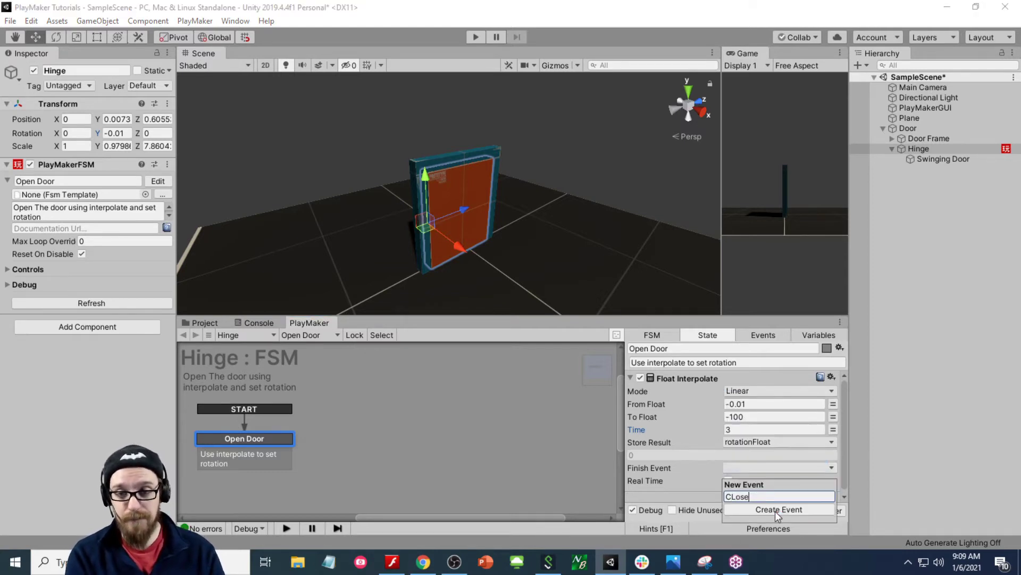
pyautogui.write('se Door')
pyautogui.click(775, 509)
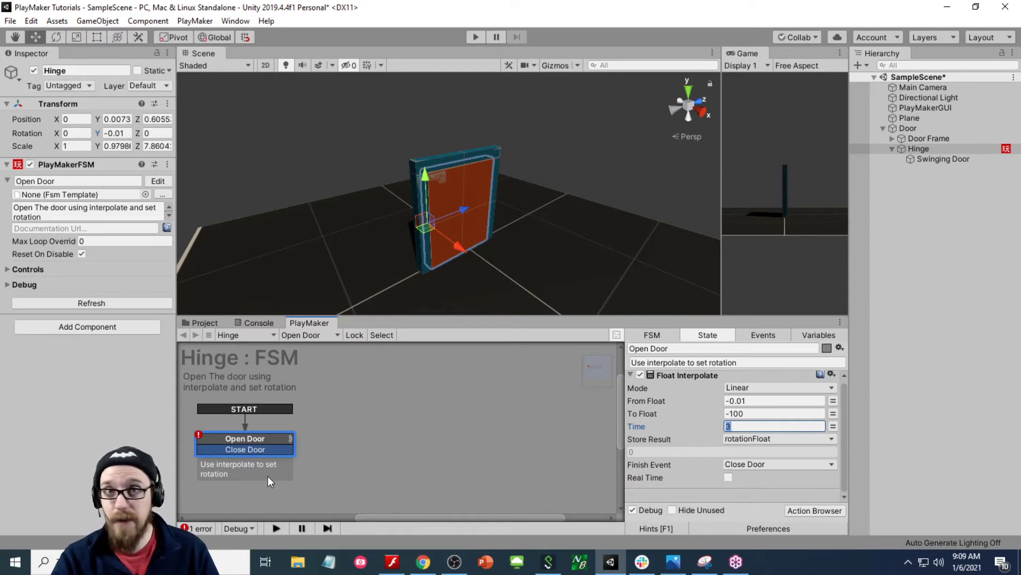
# - Link the Close Door transition to a new state and name that state "Close Door"
pyautogui.click(290, 449)
pyautogui.moveTo(290, 449); pyautogui.dragTo(343, 436)
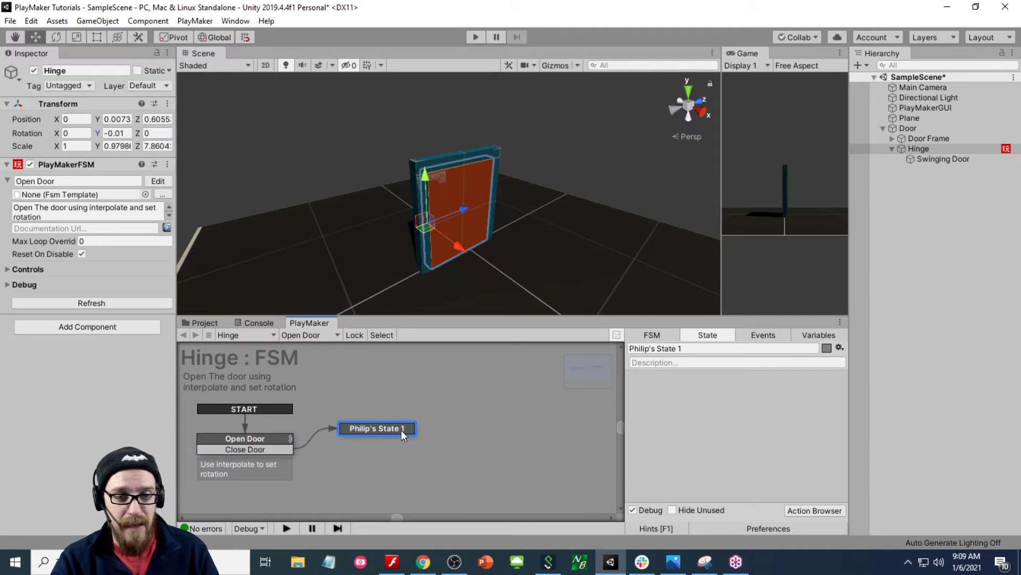
pyautogui.click(692, 348)
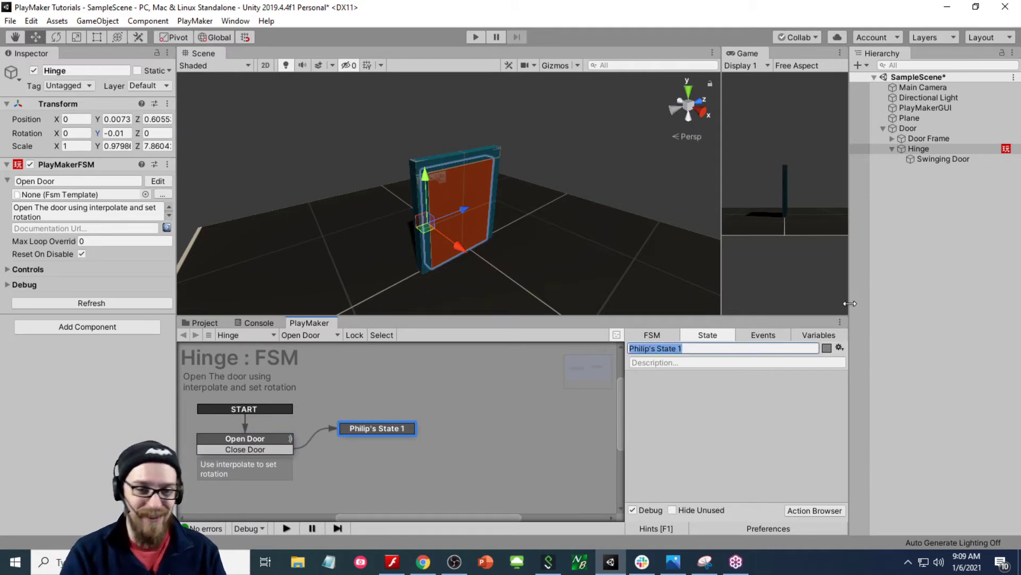
pyautogui.write('Close Door')
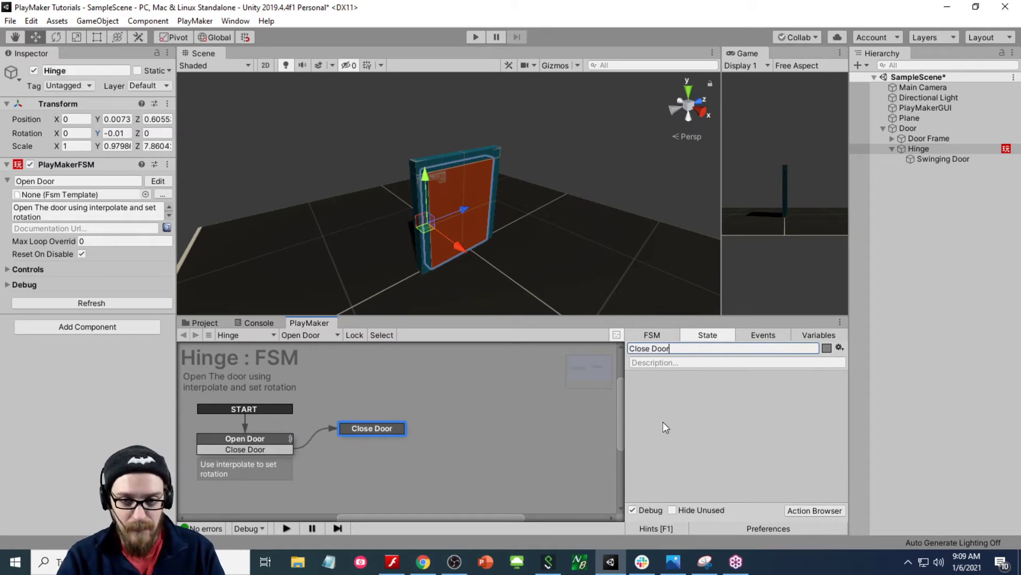
# - Describe the Close Door state as "Use interpolate to set rotation and close the door"
pyautogui.press('Tab')
pyautogui.write('Use int')
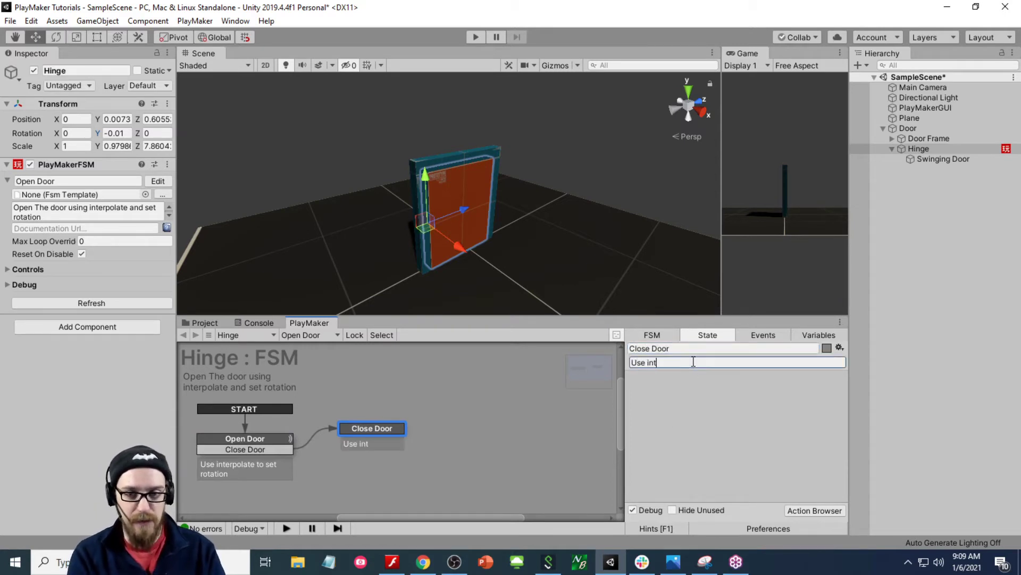
pyautogui.write('erpolate to')
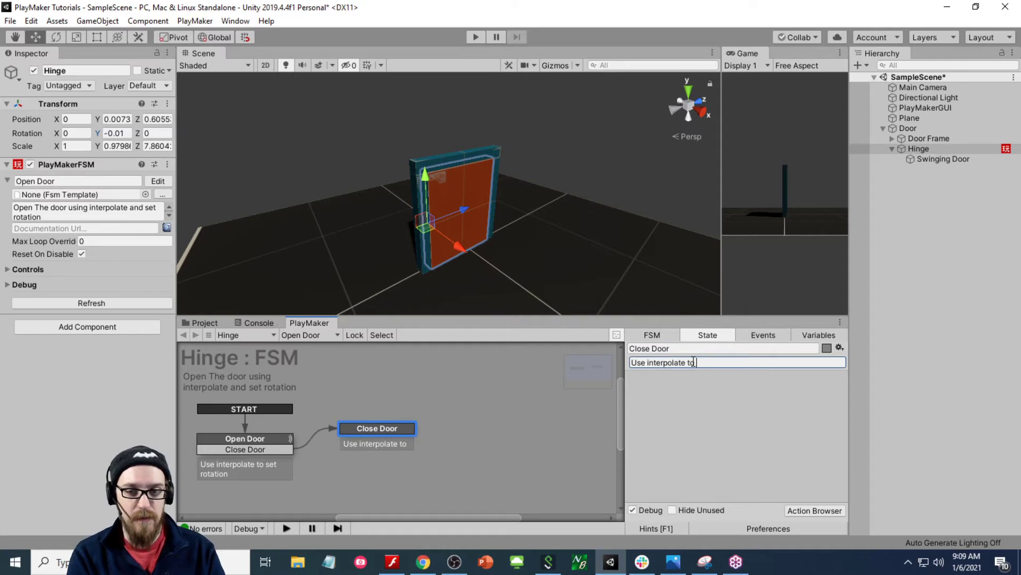
pyautogui.write(' set rotation')
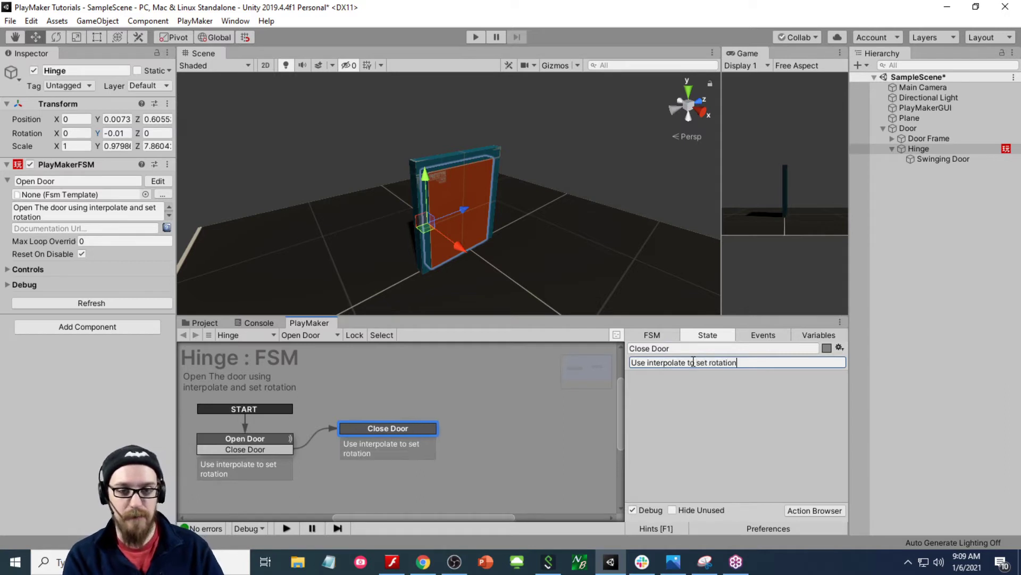
pyautogui.write(' and close the door')
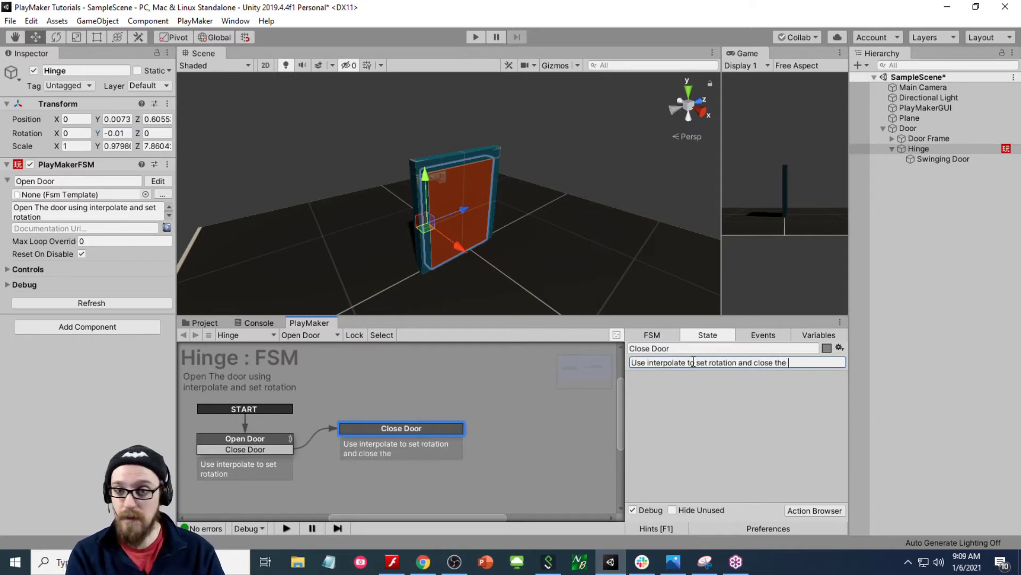
pyautogui.press('Return')
# - Extend the Open Door state's description to "Use interpolate to set rotation and open the door"
pyautogui.click(273, 459)
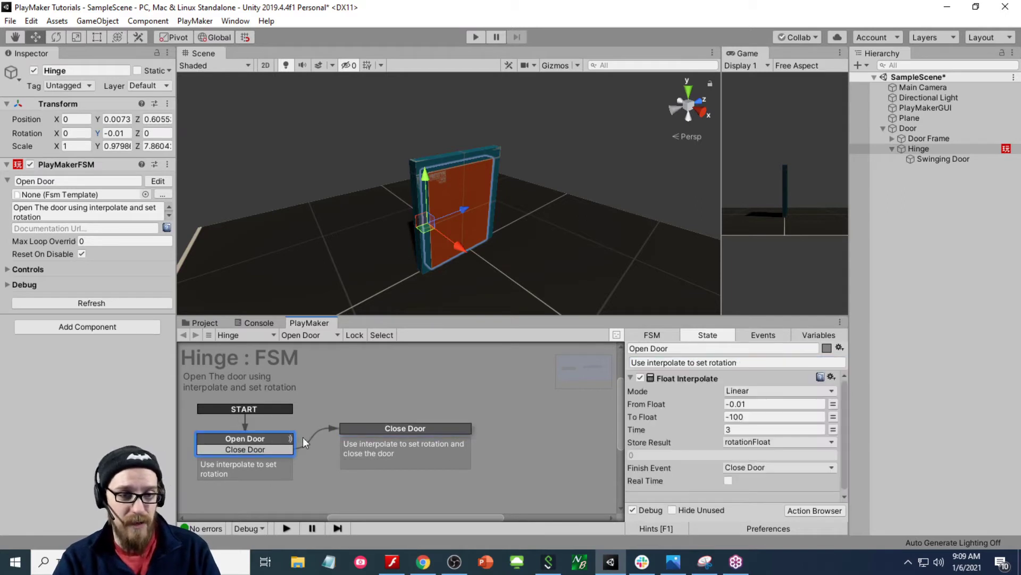
pyautogui.click(758, 366)
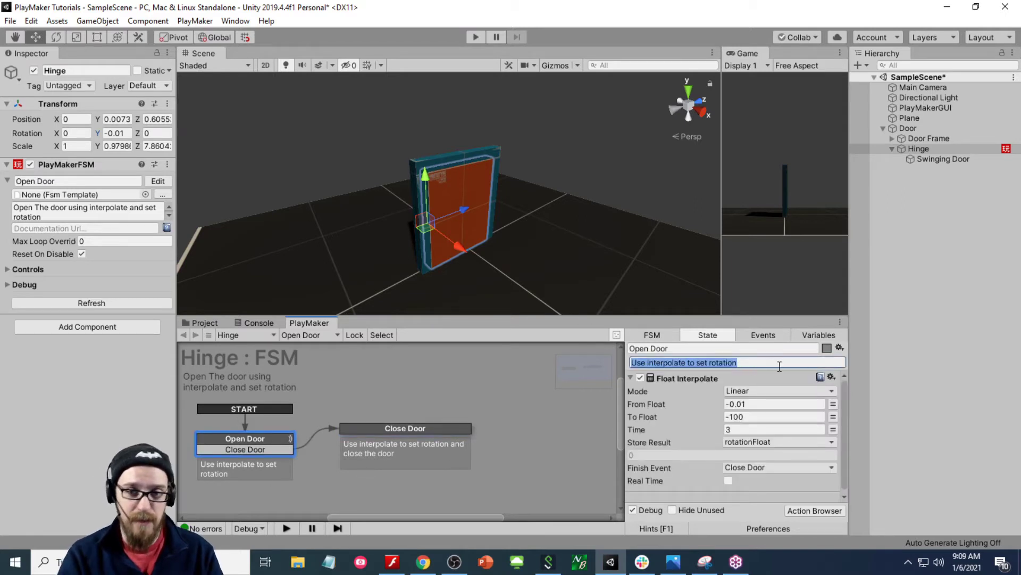
pyautogui.click(779, 366)
pyautogui.write('and open the door')
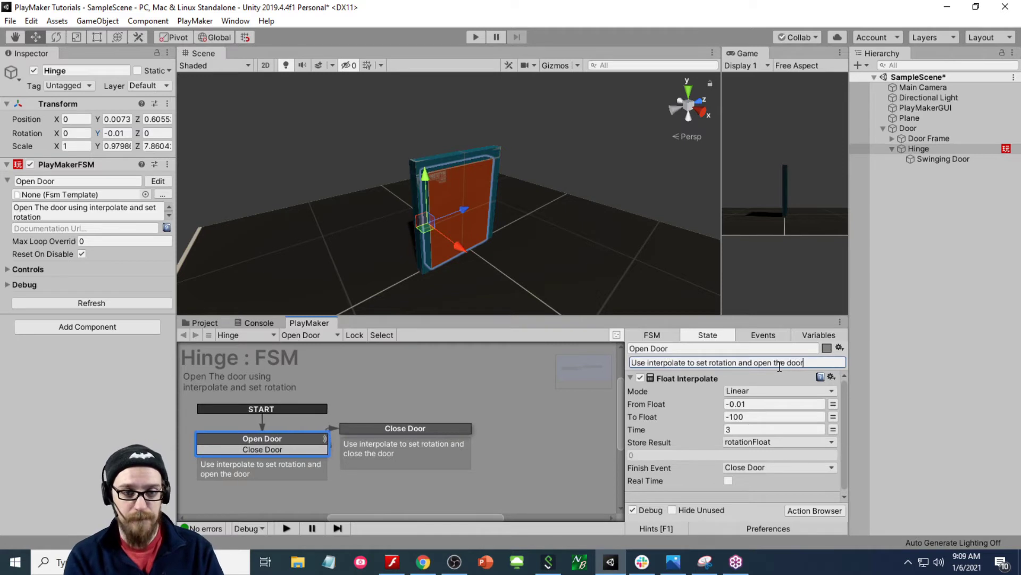
pyautogui.press('Return')
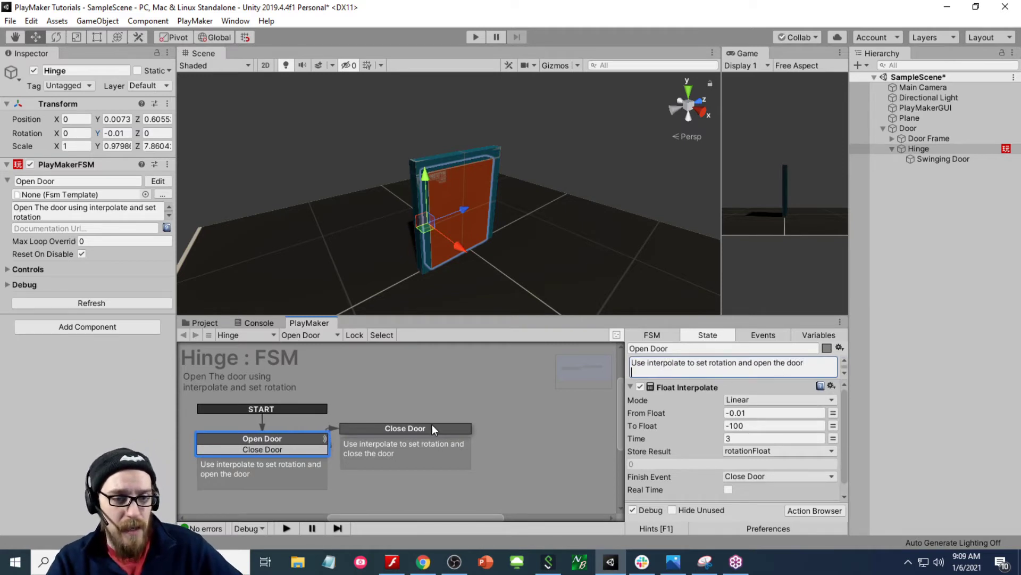
# - Delete the empty Close Door state from the Hinge FSM
pyautogui.moveTo(432, 426); pyautogui.dragTo(468, 445)
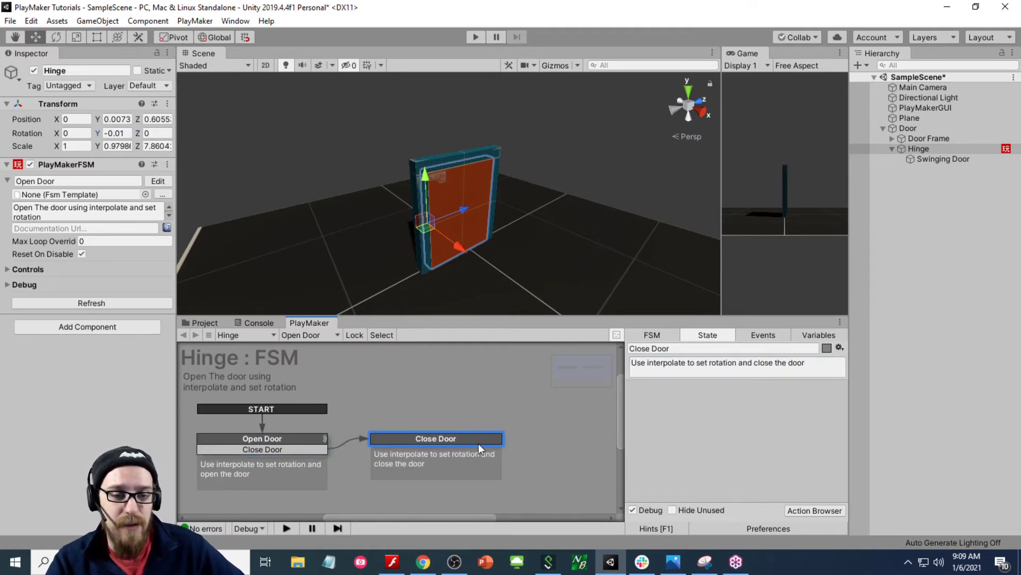
pyautogui.click(239, 454)
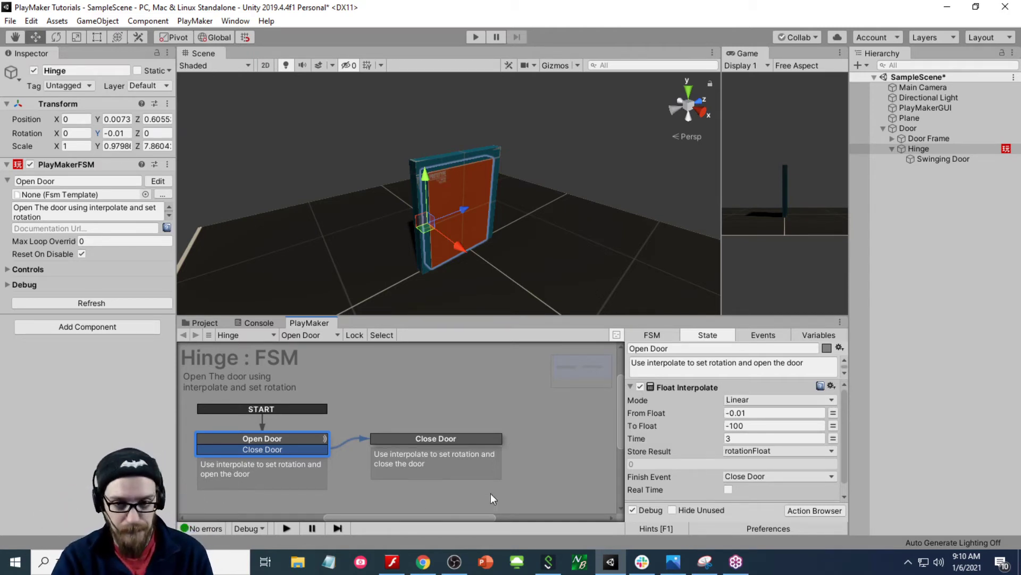
pyautogui.click(458, 439)
pyautogui.press('Delete')
# - Duplicate the Open Door state without replacing the start state, and link the original's Close Door transition to the copy
pyautogui.click(270, 448)
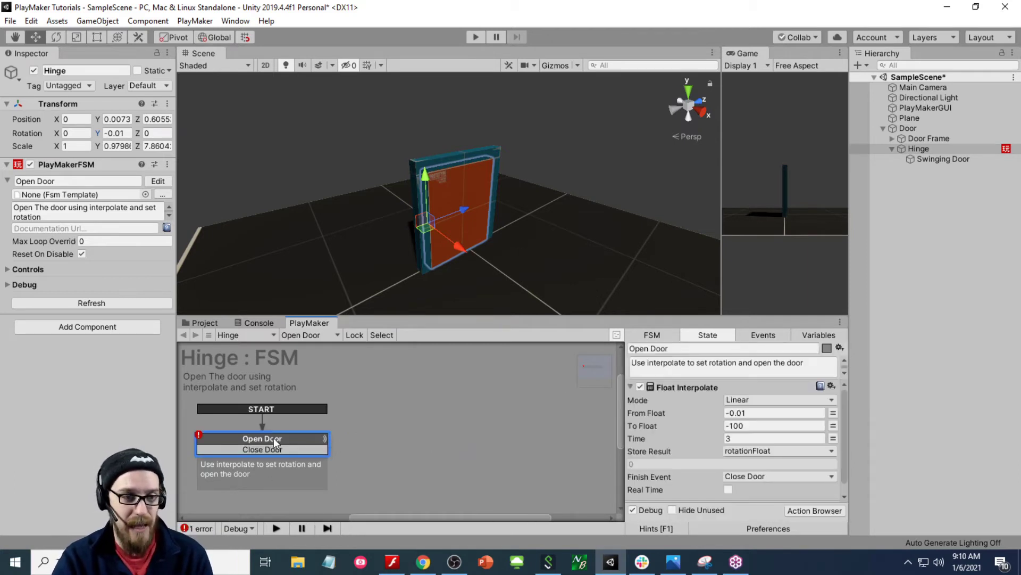
pyautogui.rightClick(272, 441)
pyautogui.click(317, 365)
pyautogui.rightClick(372, 431)
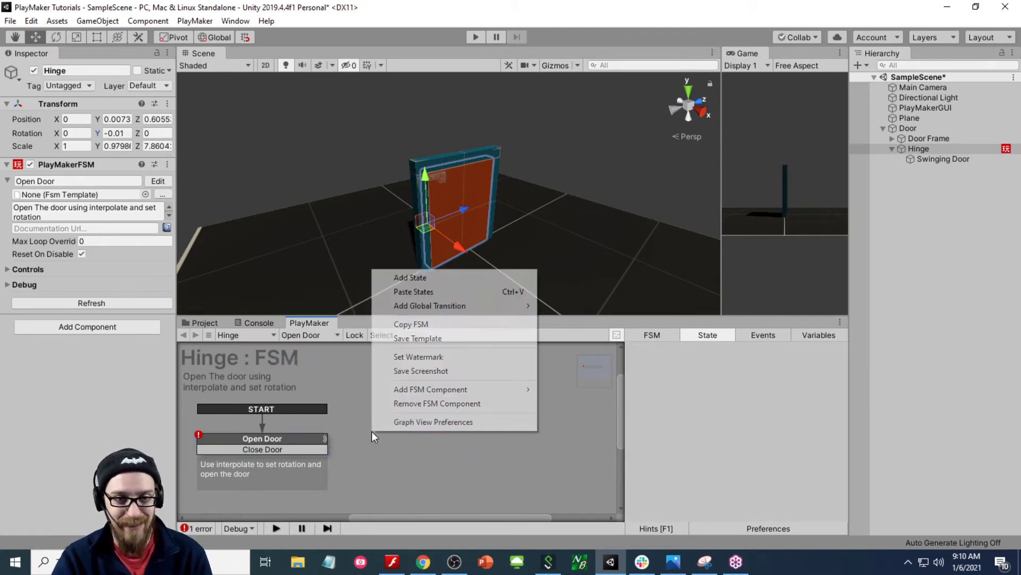
pyautogui.click(450, 293)
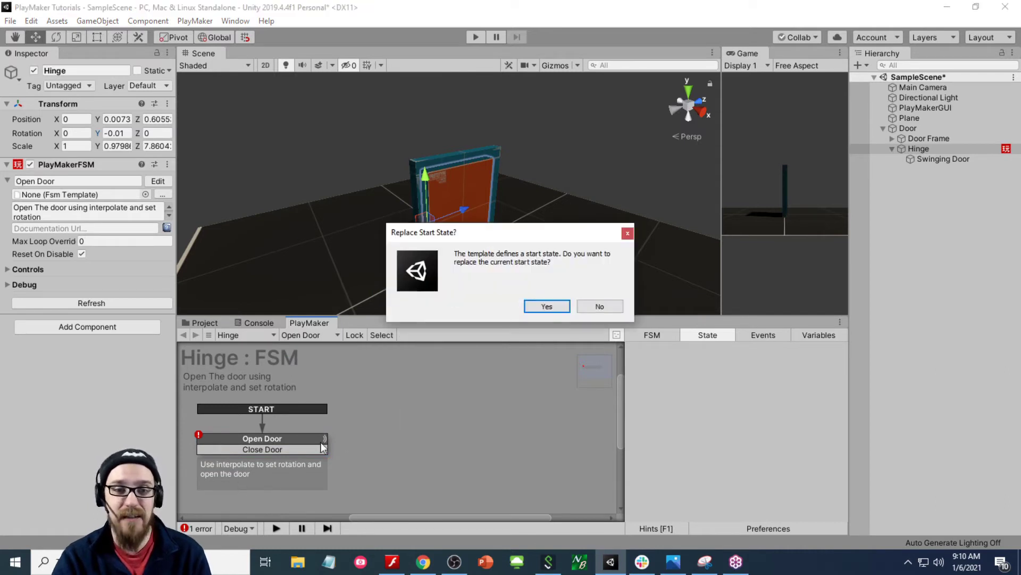
pyautogui.click(599, 306)
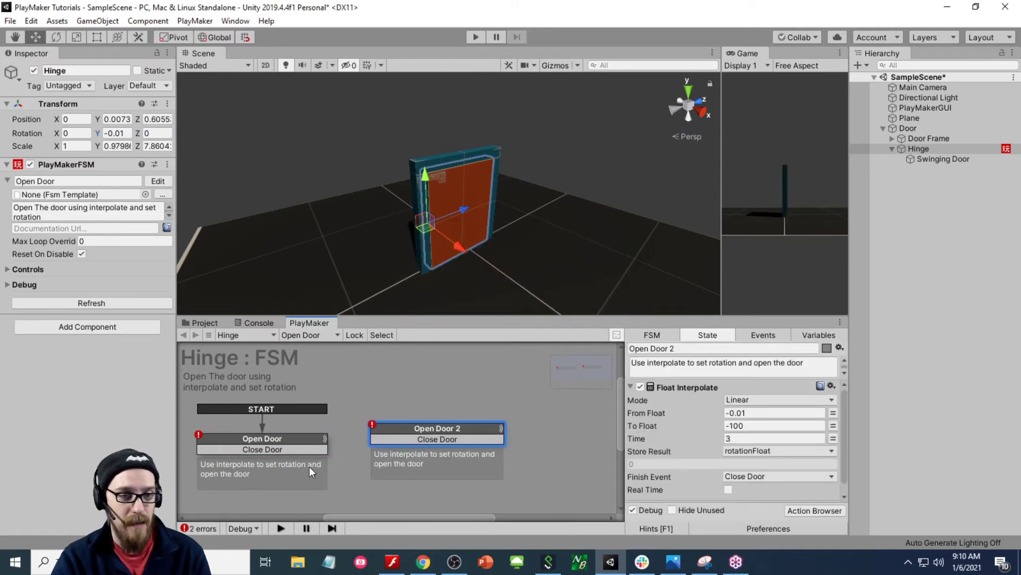
pyautogui.moveTo(312, 450); pyautogui.dragTo(399, 447)
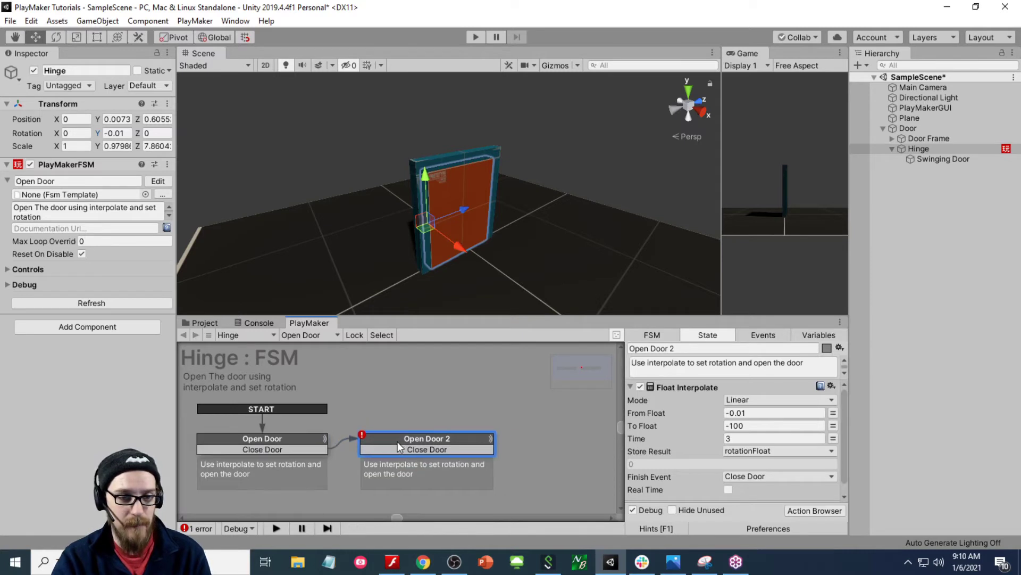
# - Give the copied state a new "Open Door" finish event and link its transition back to the original Open Door state
pyautogui.click(733, 477)
pyautogui.click(762, 472)
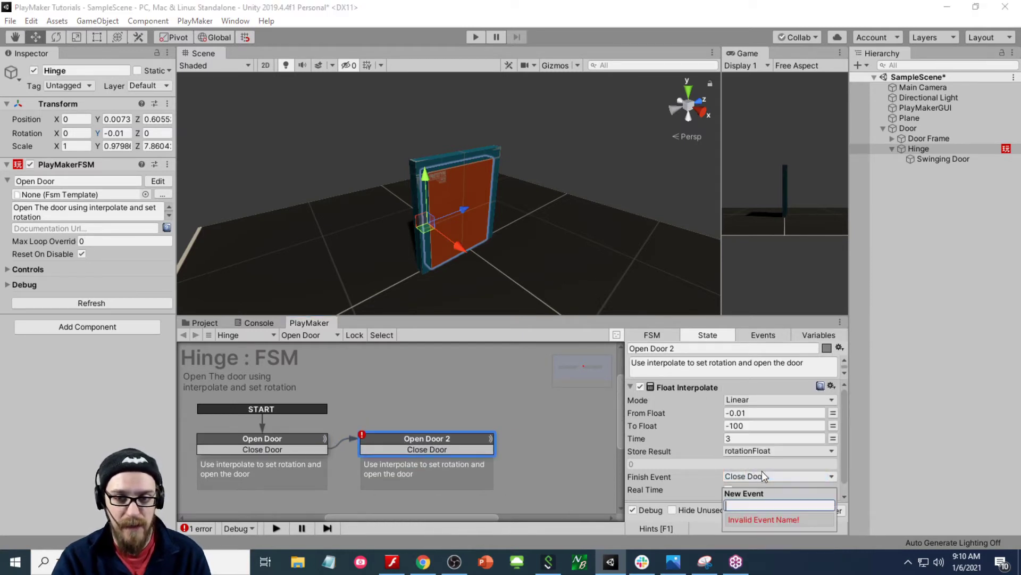
pyautogui.write('Open Door')
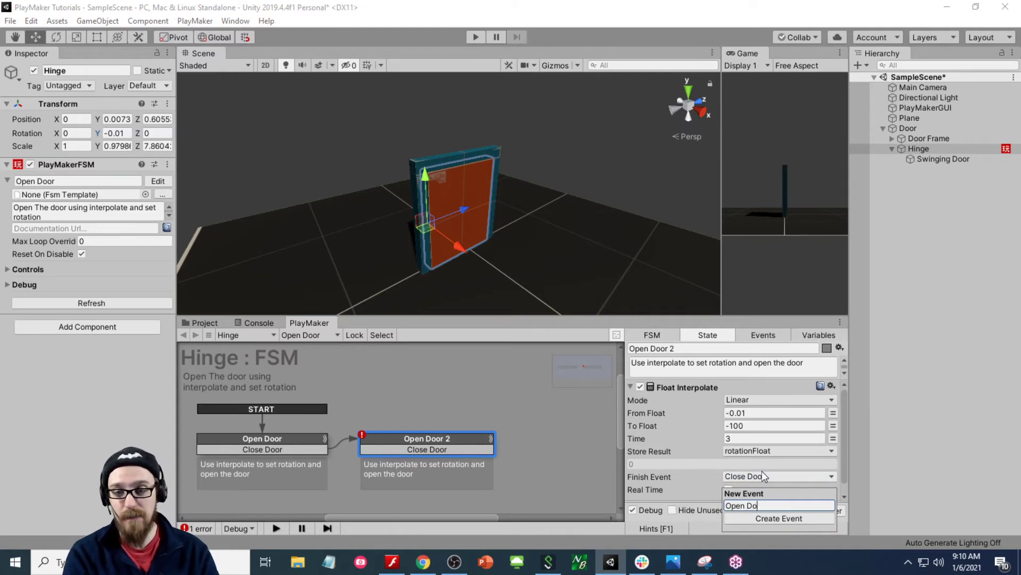
pyautogui.press('Return')
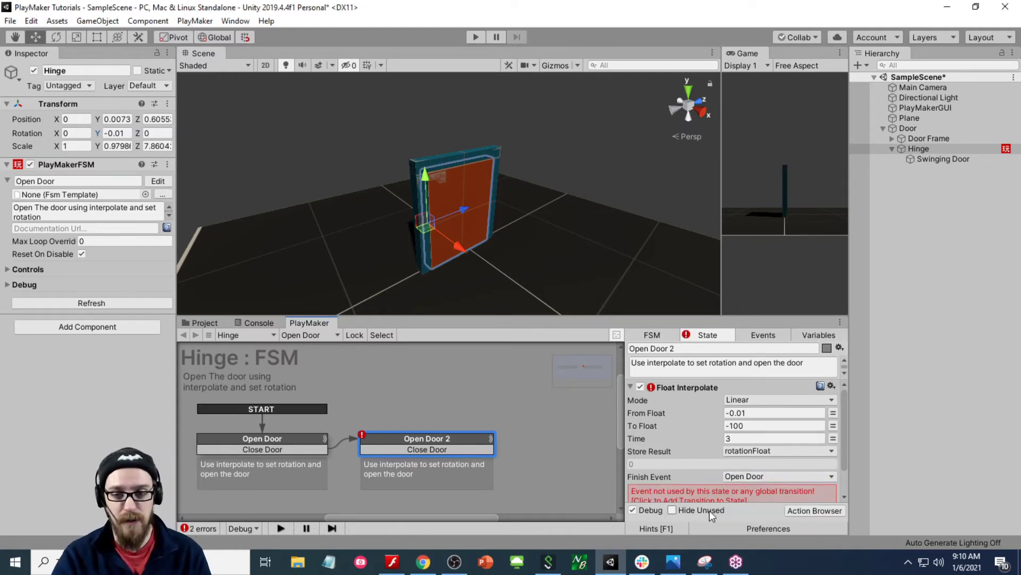
pyautogui.click(705, 496)
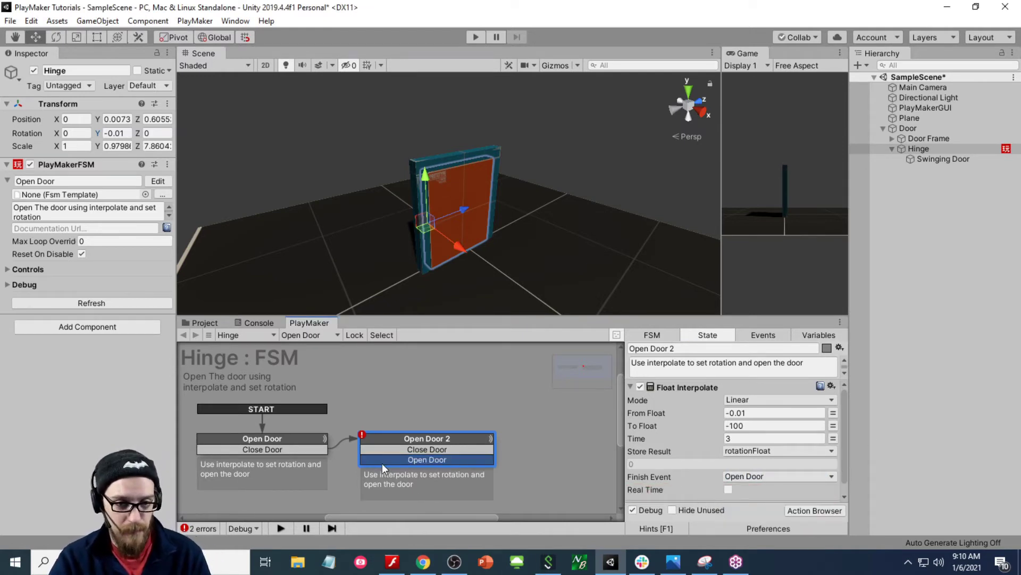
pyautogui.moveTo(451, 436)
pyautogui.mouseDown()
pyautogui.moveTo(458, 429)
pyautogui.moveTo(465, 437)
pyautogui.mouseUp()
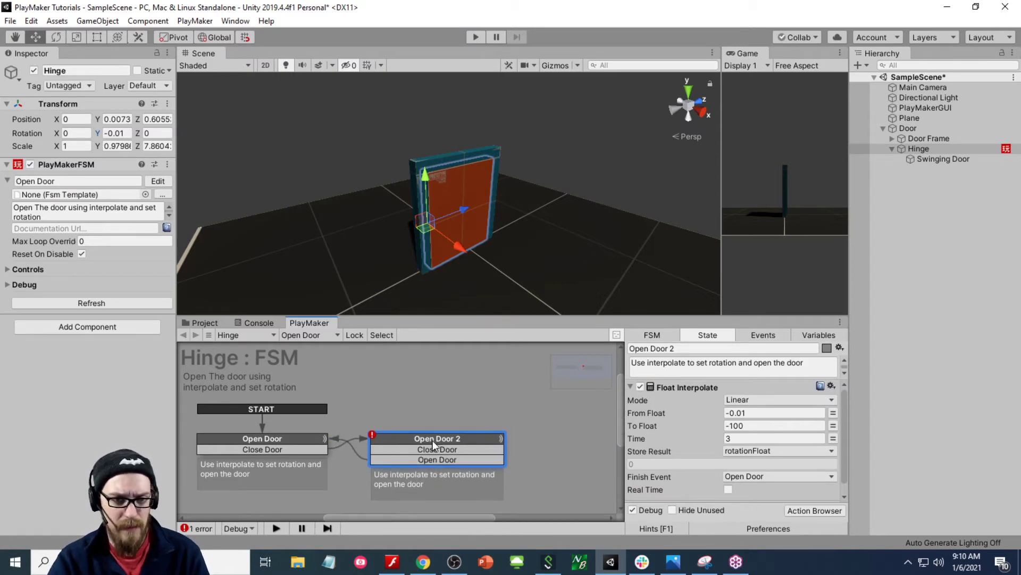
# - Delete the Close Door transition from the Open Door 2 state
pyautogui.rightClick(445, 452)
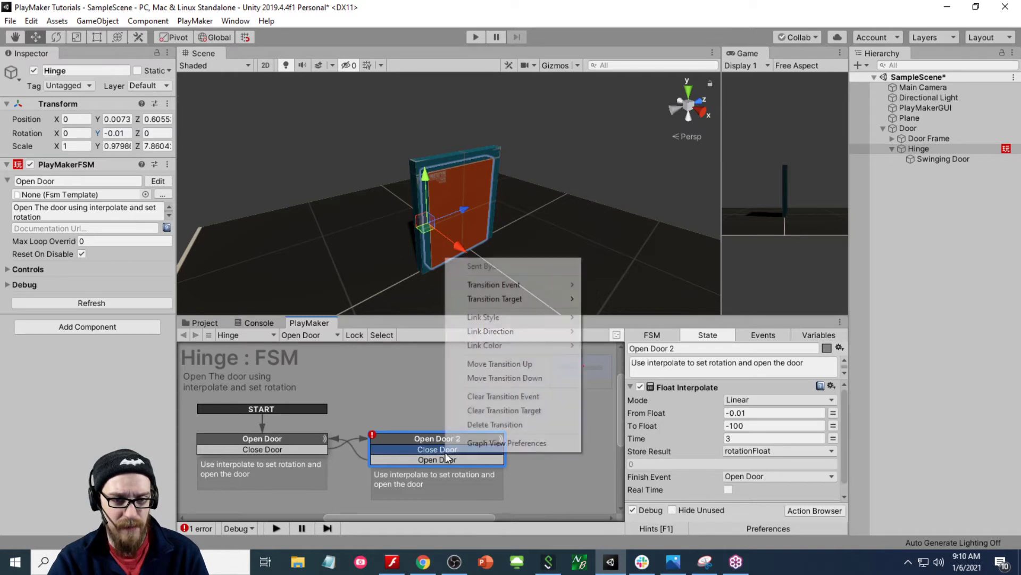
pyautogui.click(511, 425)
pyautogui.click(470, 438)
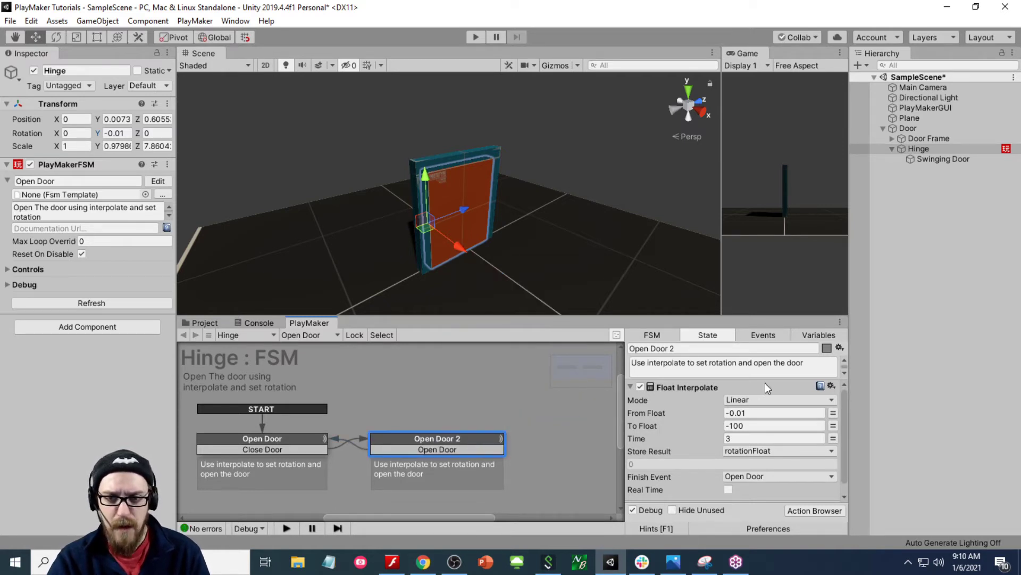
# - Set the Open Door 2 state's Float Interpolate to run from -100 to -0.01
pyautogui.click(659, 415)
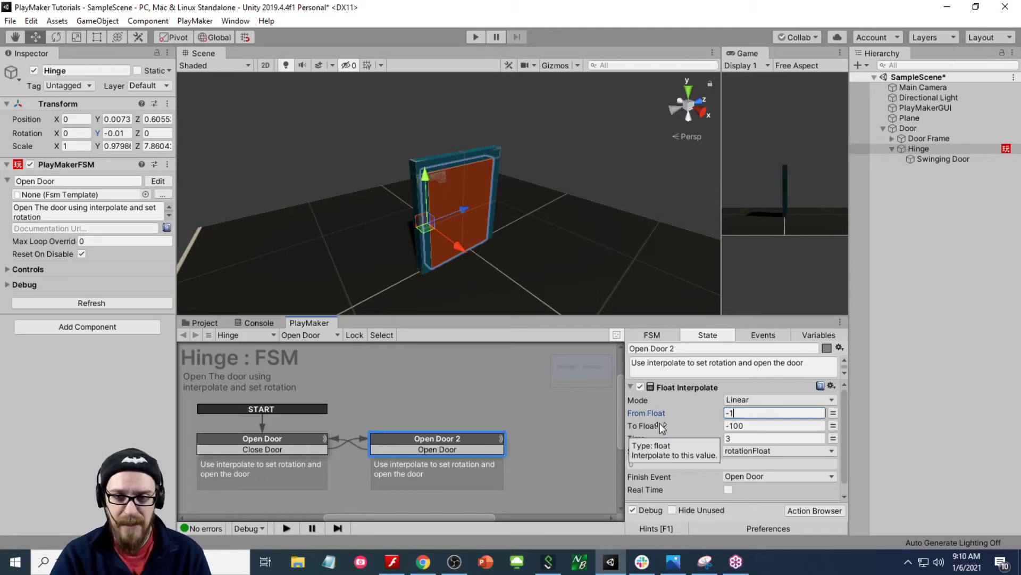
pyautogui.write('-100')
pyautogui.click(685, 429)
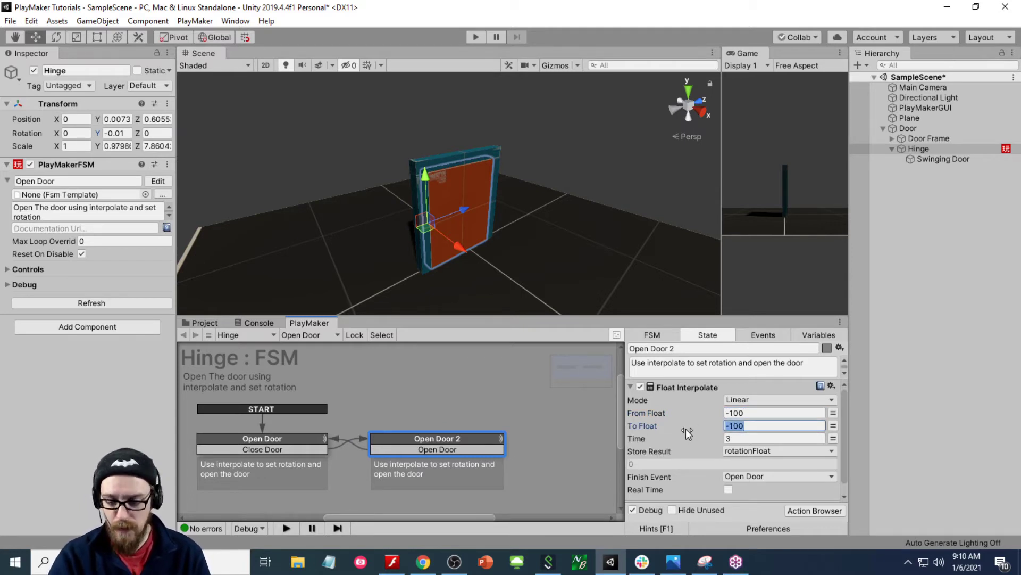
pyautogui.write('-.01')
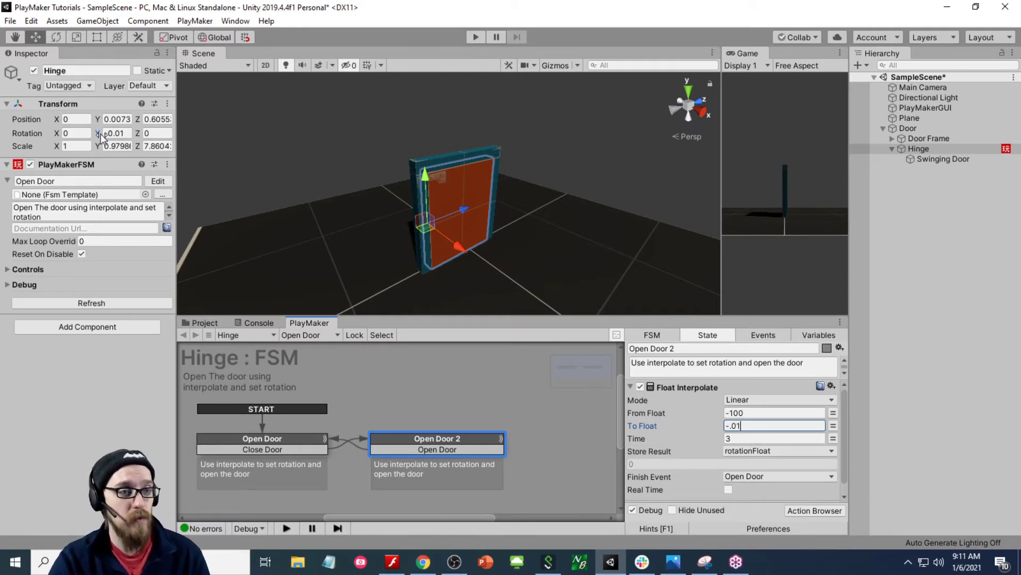
# - Swing the Hinge about its Y axis to demonstrate the rotation, and reset its Y rotation to -0.01
pyautogui.moveTo(98, 136); pyautogui.dragTo(131, 409)
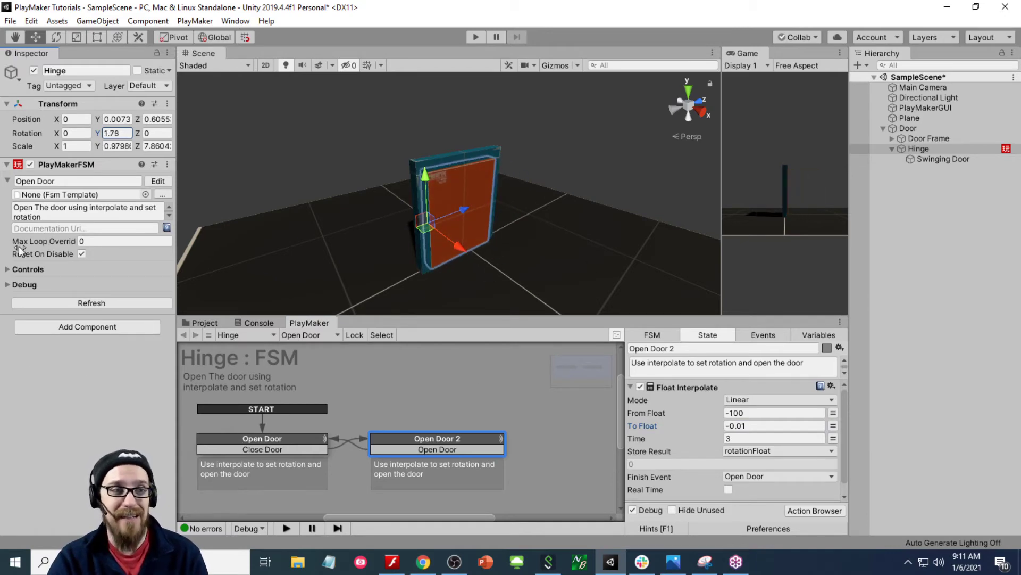
pyautogui.click(118, 134)
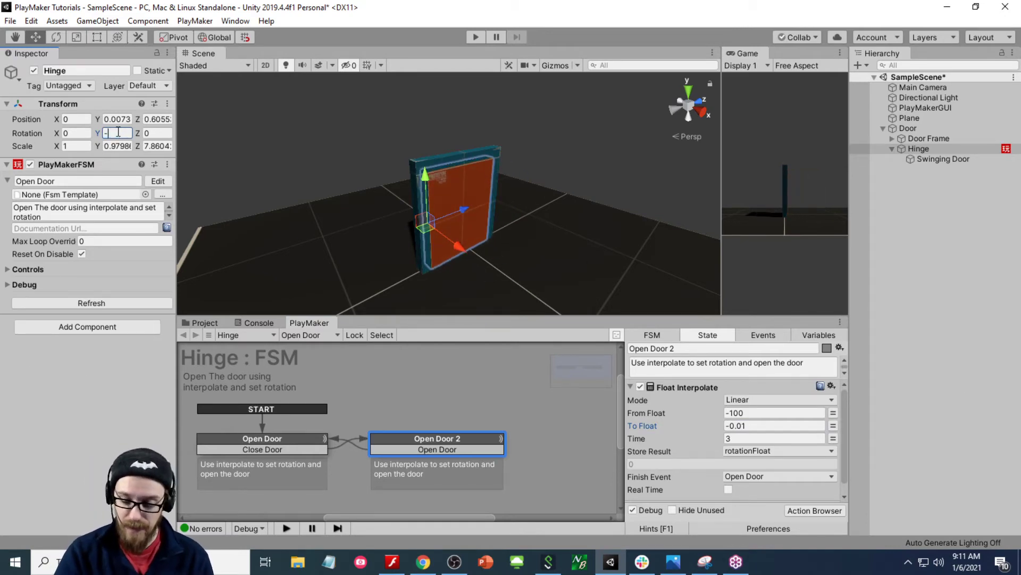
pyautogui.write('-0.01')
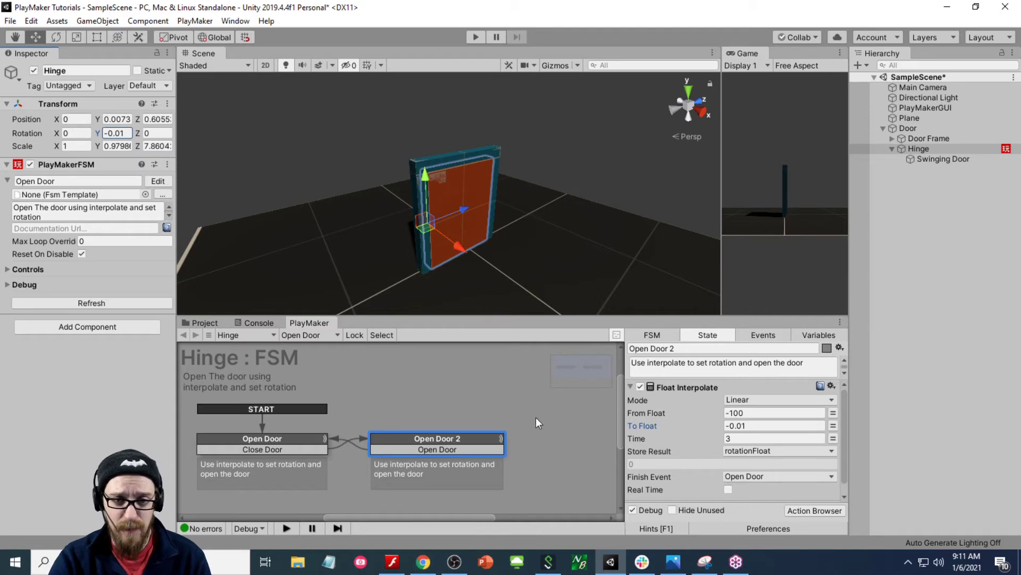
# - Run the scene to watch the Hinge FSM switch between its two states, and stop play mode
pyautogui.hotkey('ctrl', 'p')
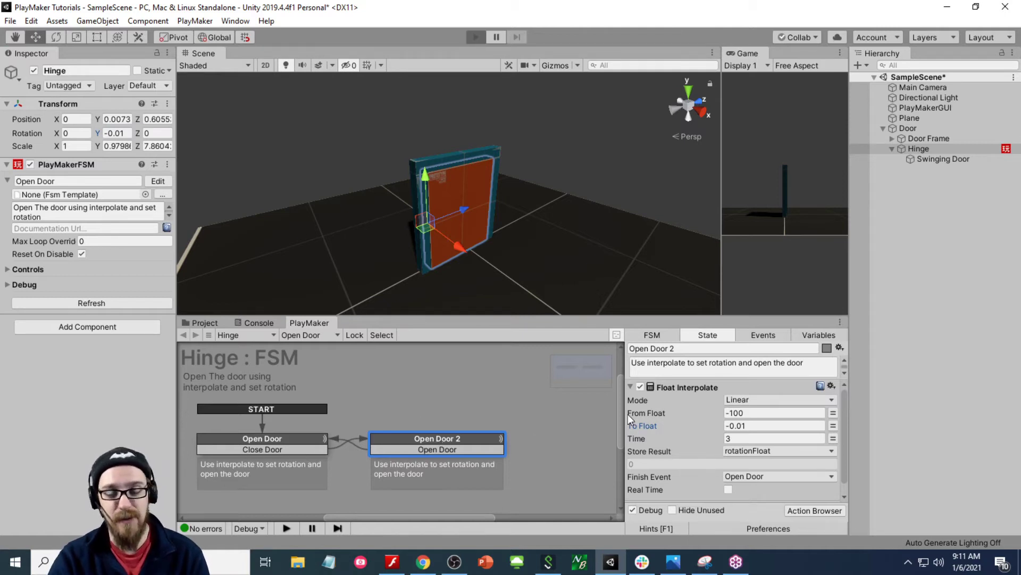
pyautogui.hotkey('ctrl', 'p')
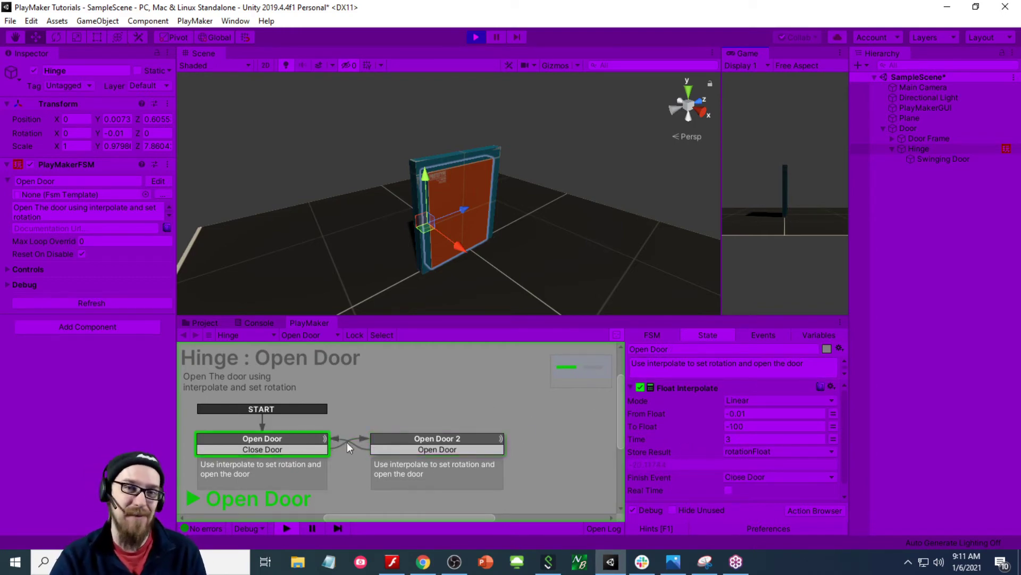
pyautogui.click(475, 37)
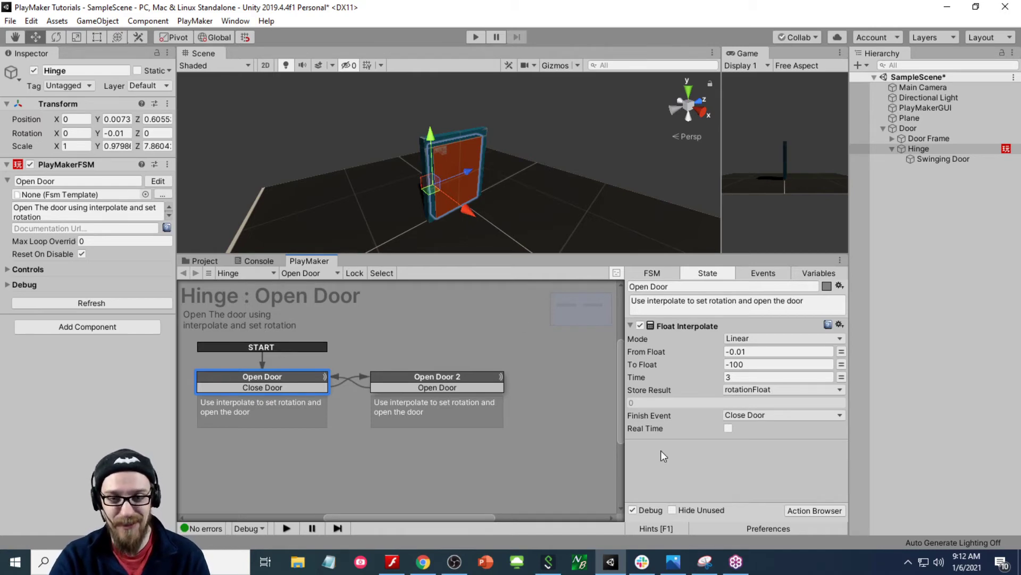
# - Search the actions for "set rot" and add a Set Rotation action to the Open Door state
pyautogui.doubleClick(661, 450)
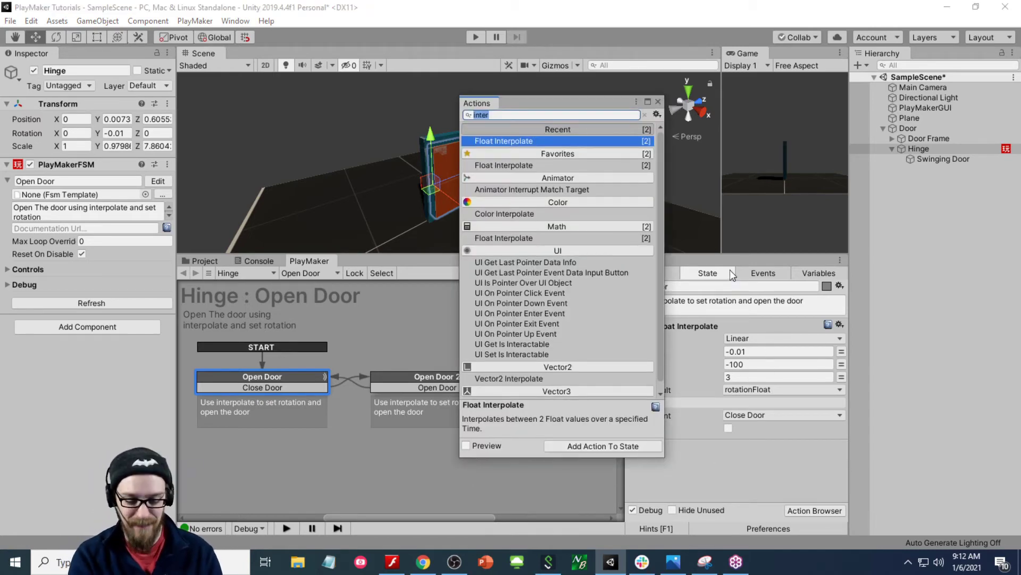
pyautogui.write('set rot')
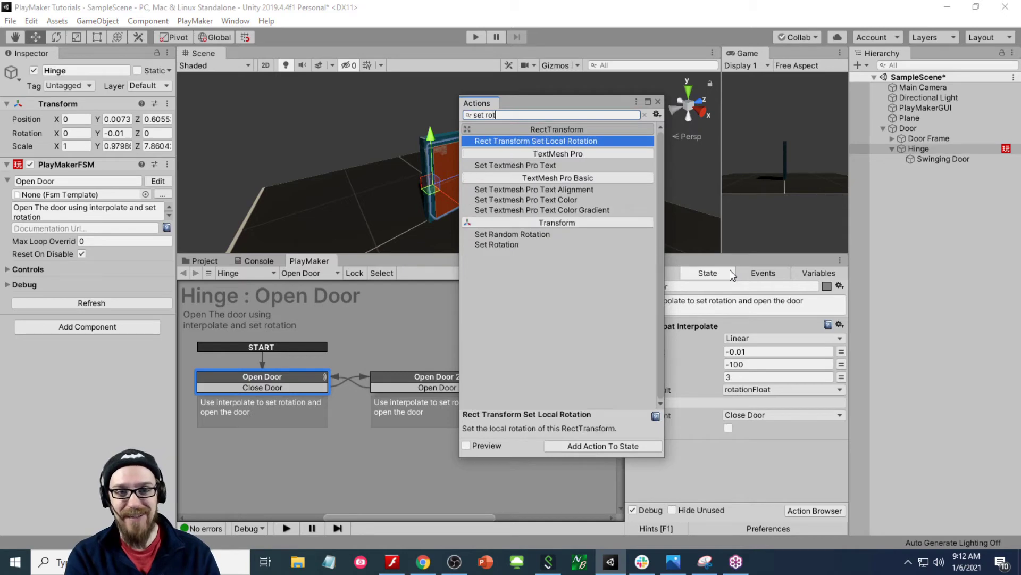
pyautogui.press('Down')
pyautogui.press('Down')
pyautogui.press('Down')
pyautogui.press('Down')
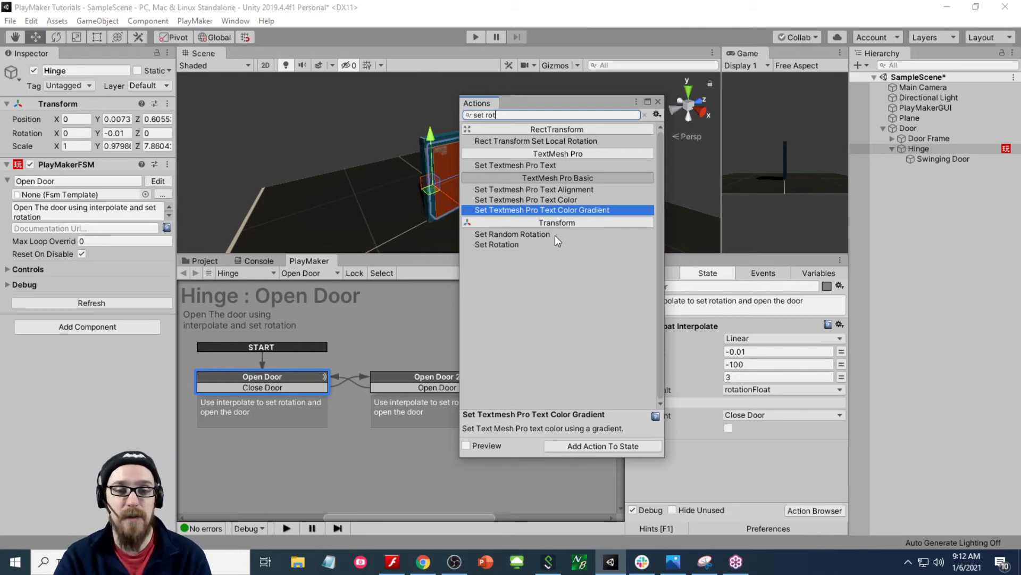
pyautogui.click(507, 246)
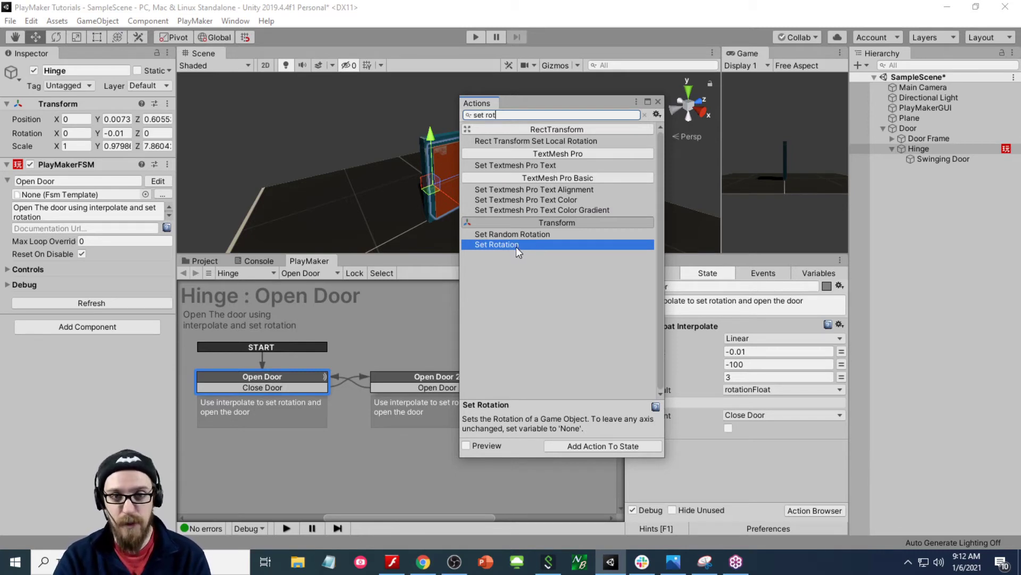
pyautogui.doubleClick(516, 247)
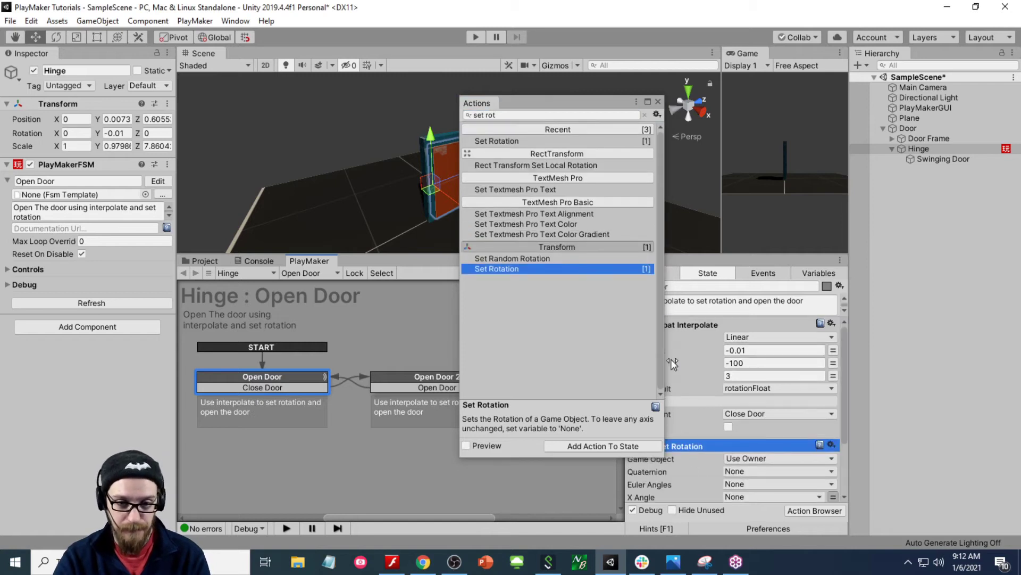
pyautogui.click(658, 101)
# - Configure Set Rotation to run every frame, with rotationFloat as the Y Angle and Self as the space
pyautogui.scroll(-3, 738, 394)
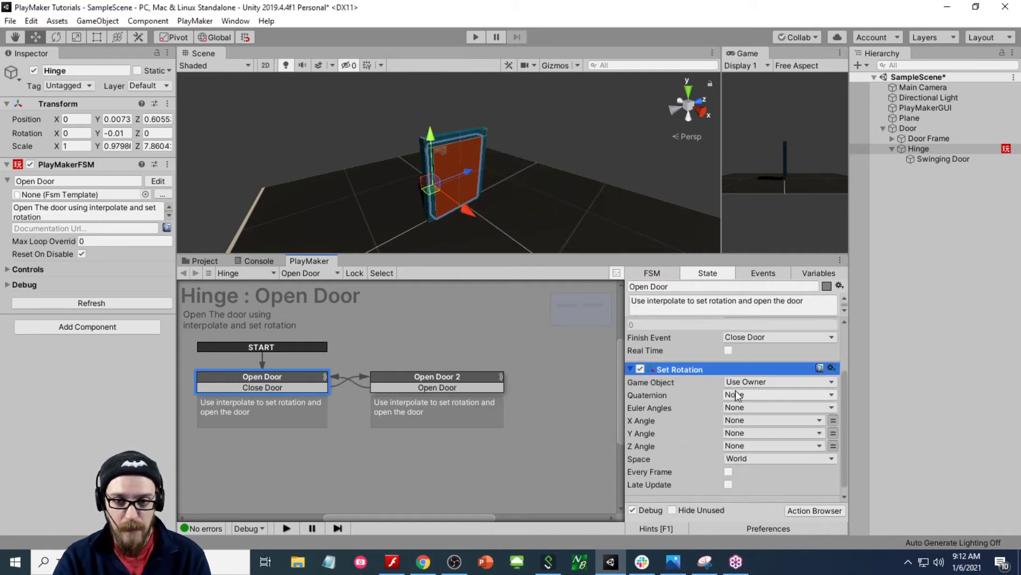
pyautogui.scroll(-1, 734, 404)
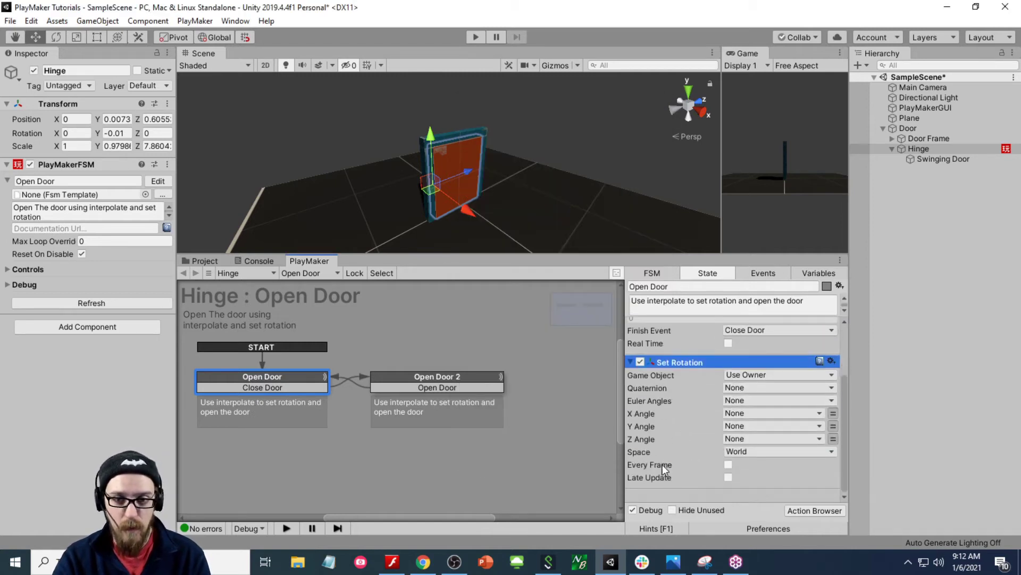
pyautogui.click(729, 465)
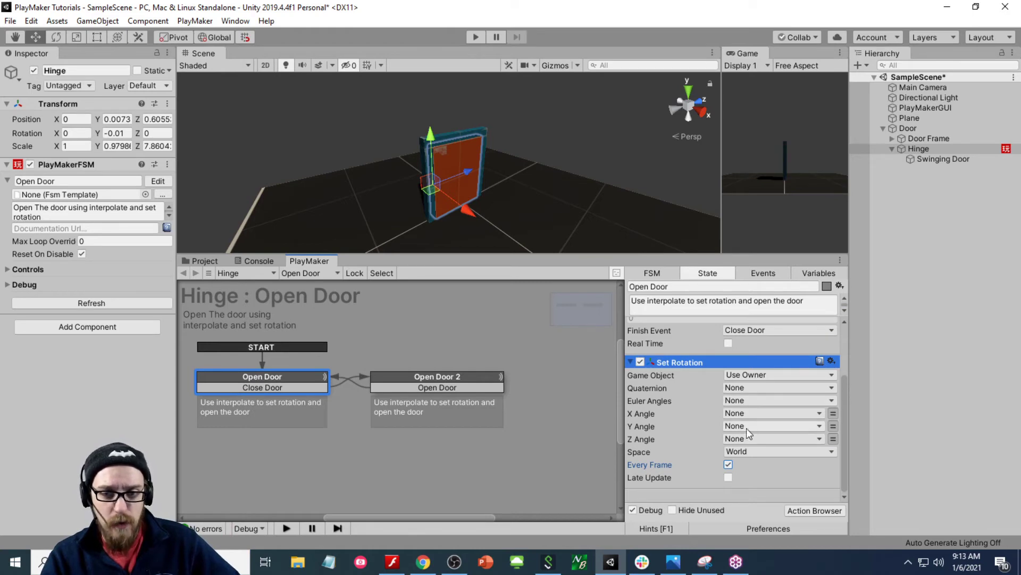
pyautogui.click(819, 426)
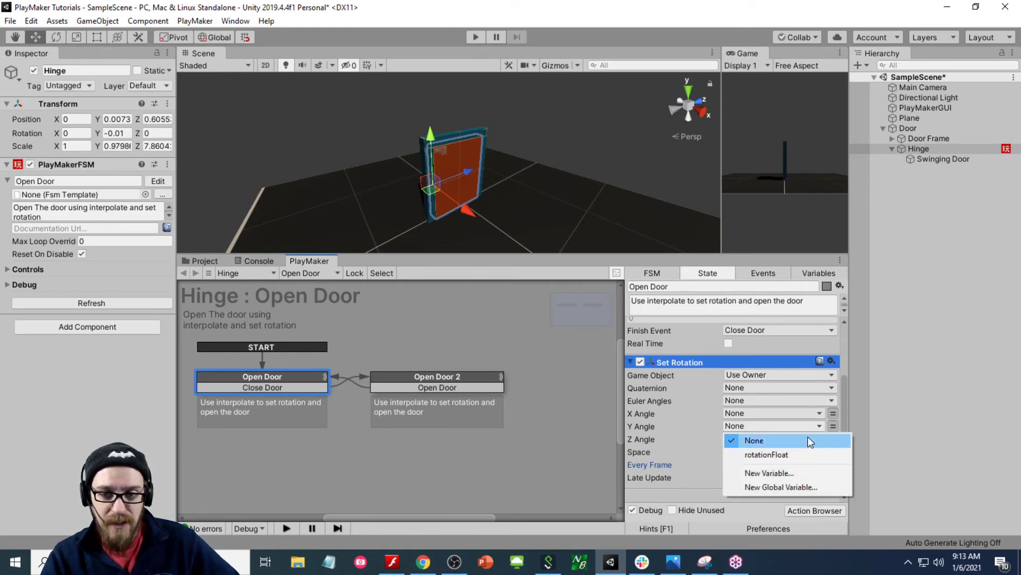
pyautogui.click(798, 456)
pyautogui.scroll(-1, 761, 434)
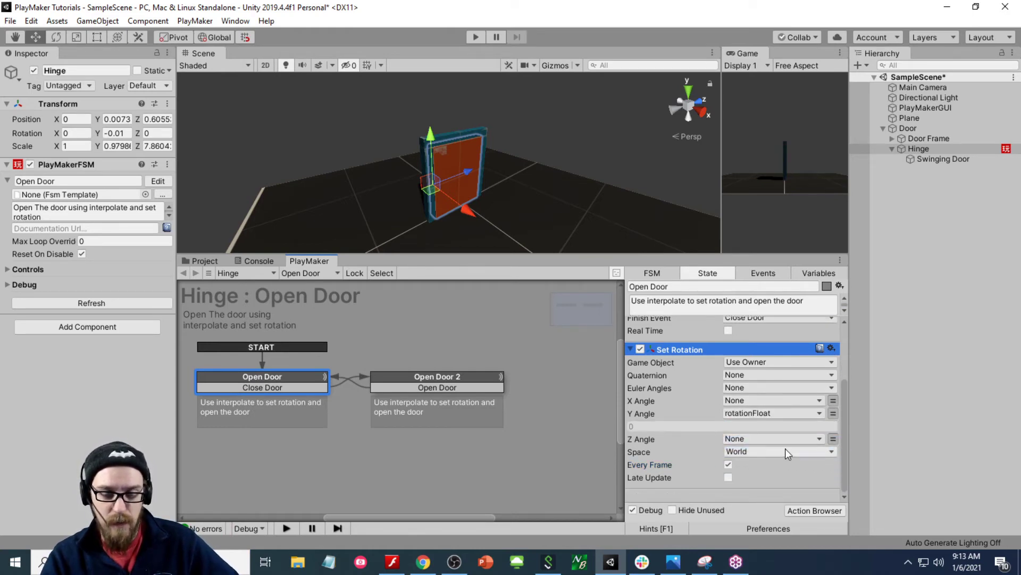
pyautogui.click(749, 450)
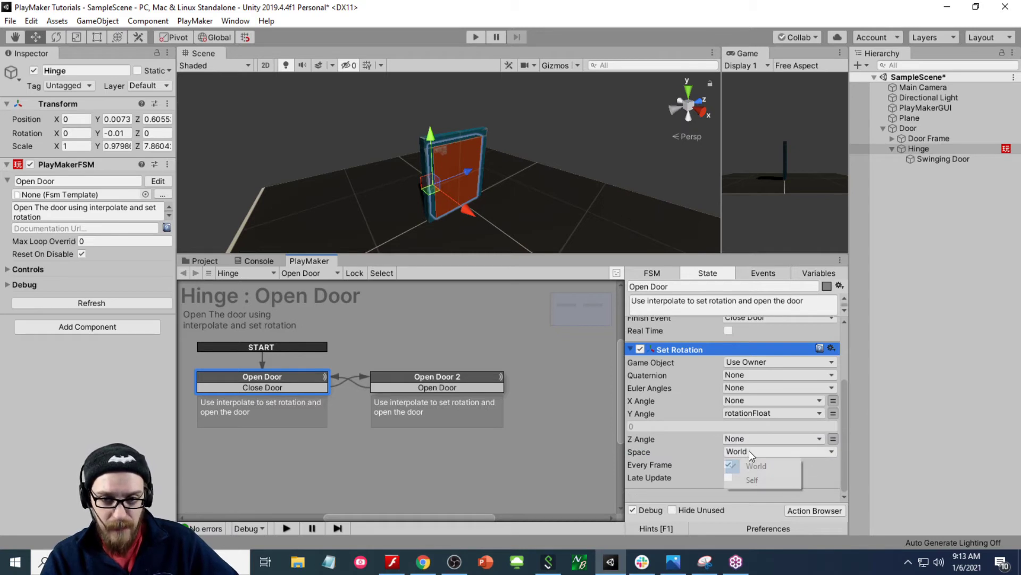
pyautogui.click(756, 484)
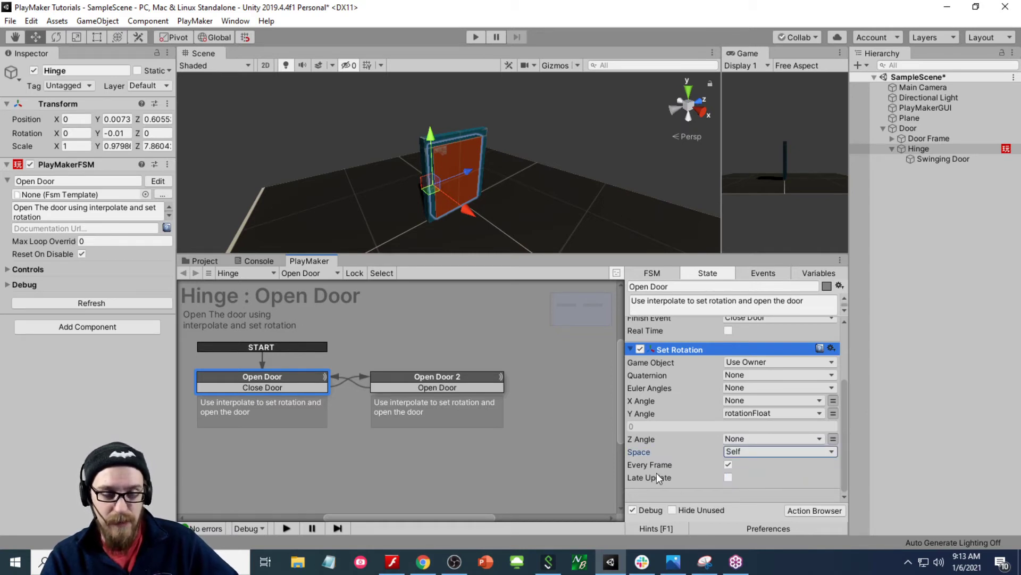
# - Copy the configured Set Rotation action into the Open Door 2 state and rename that state "Close Door"
pyautogui.scroll(4, 685, 416)
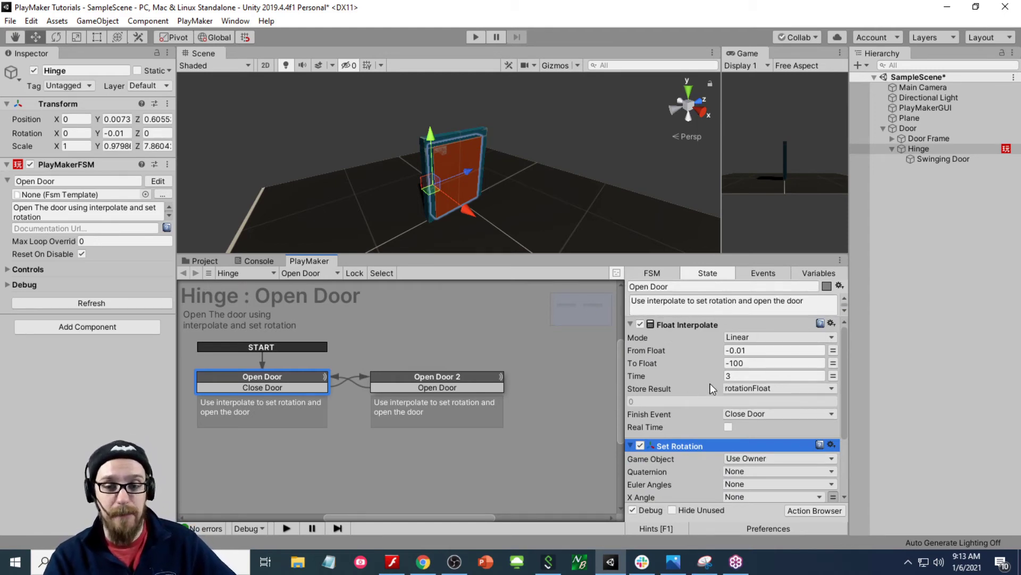
pyautogui.scroll(-2, 711, 383)
pyautogui.scroll(2, 705, 386)
pyautogui.rightClick(679, 445)
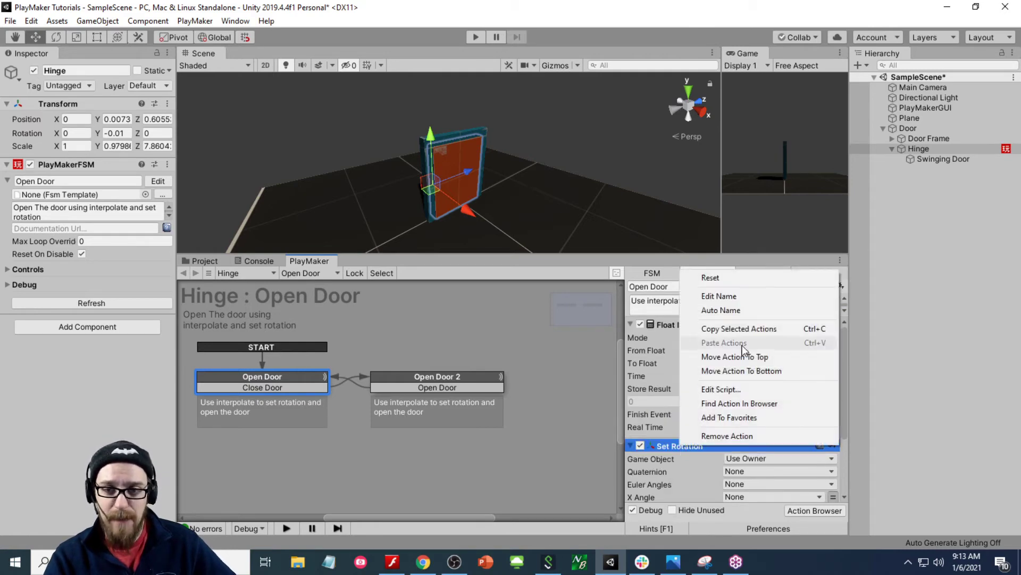
pyautogui.click(744, 332)
pyautogui.click(449, 376)
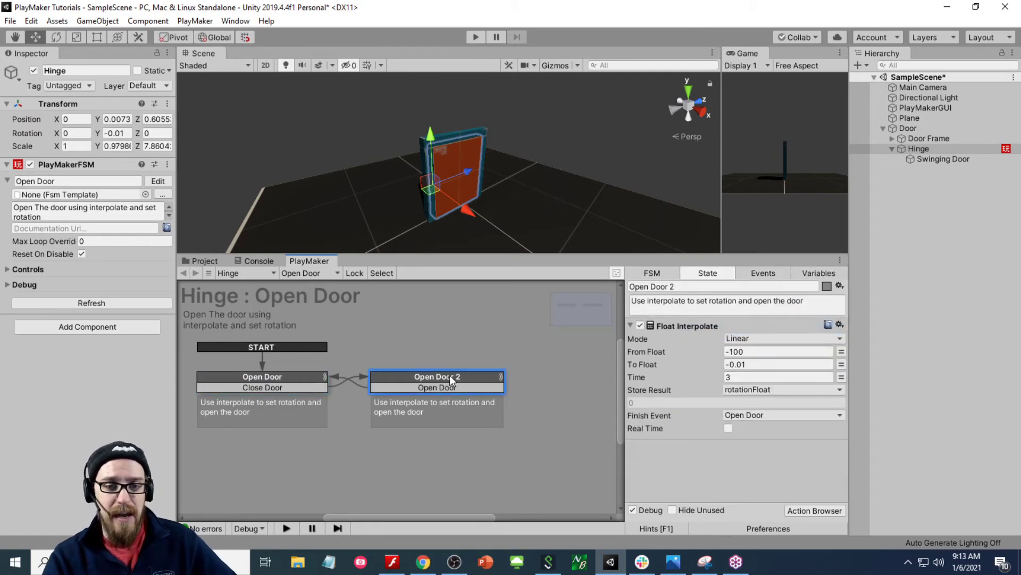
pyautogui.rightClick(688, 465)
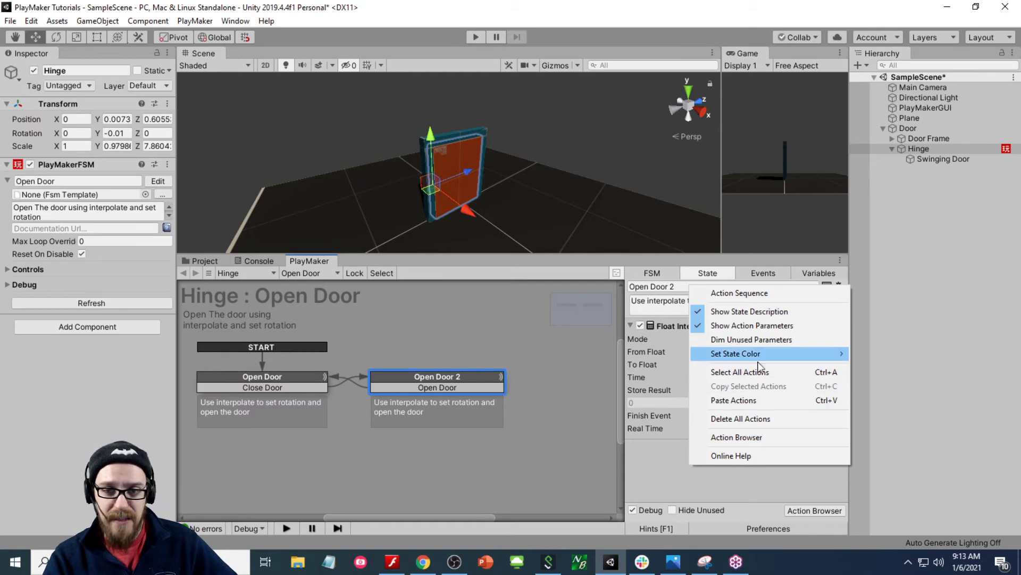
pyautogui.click(743, 400)
pyautogui.click(701, 286)
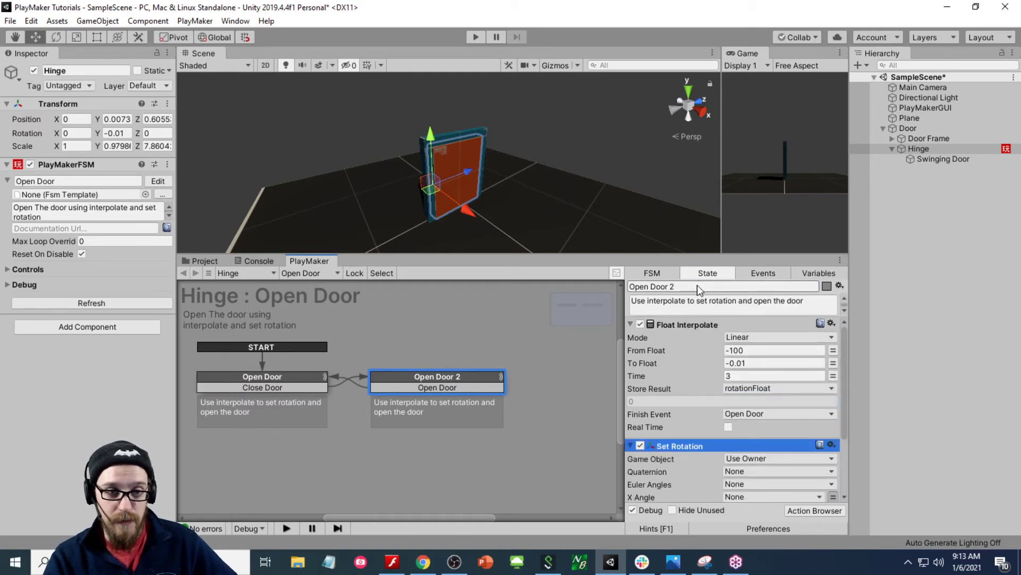
pyautogui.write('Close Door')
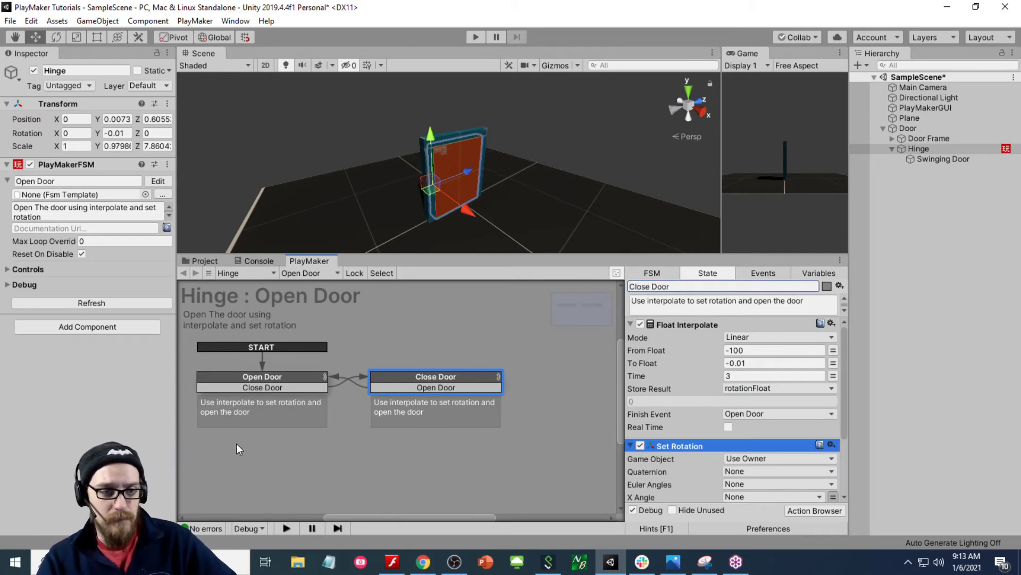
# - Color the Open Door state green and the Close Door state red
pyautogui.click(257, 378)
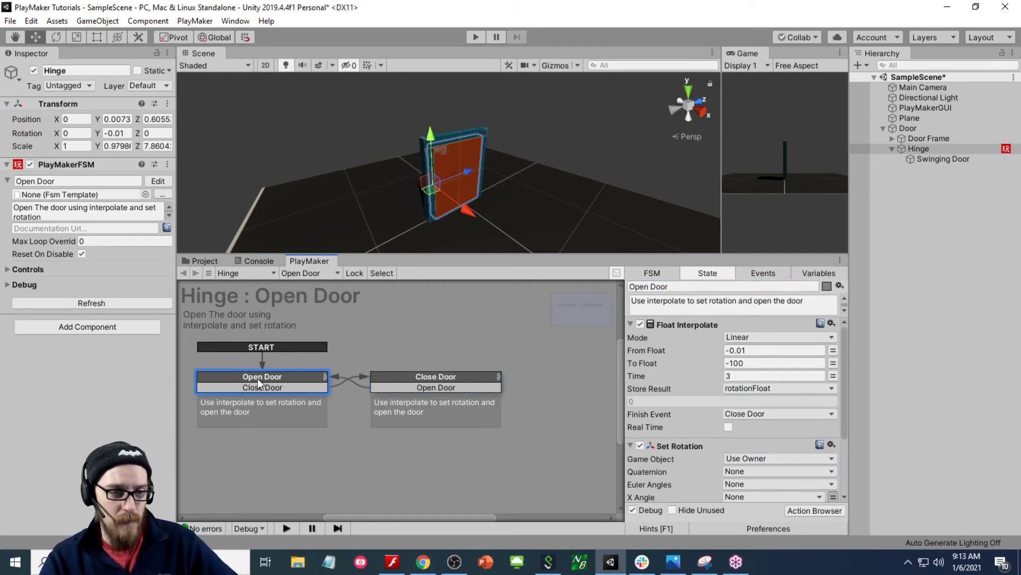
pyautogui.rightClick(258, 378)
pyautogui.moveTo(334, 433)
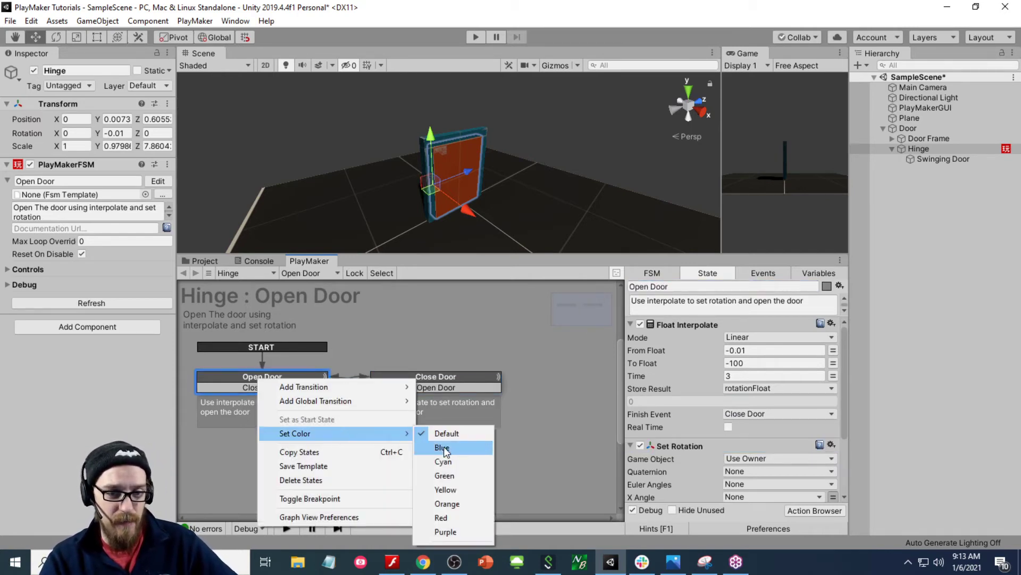
pyautogui.click(445, 475)
pyautogui.click(449, 379)
pyautogui.rightClick(449, 378)
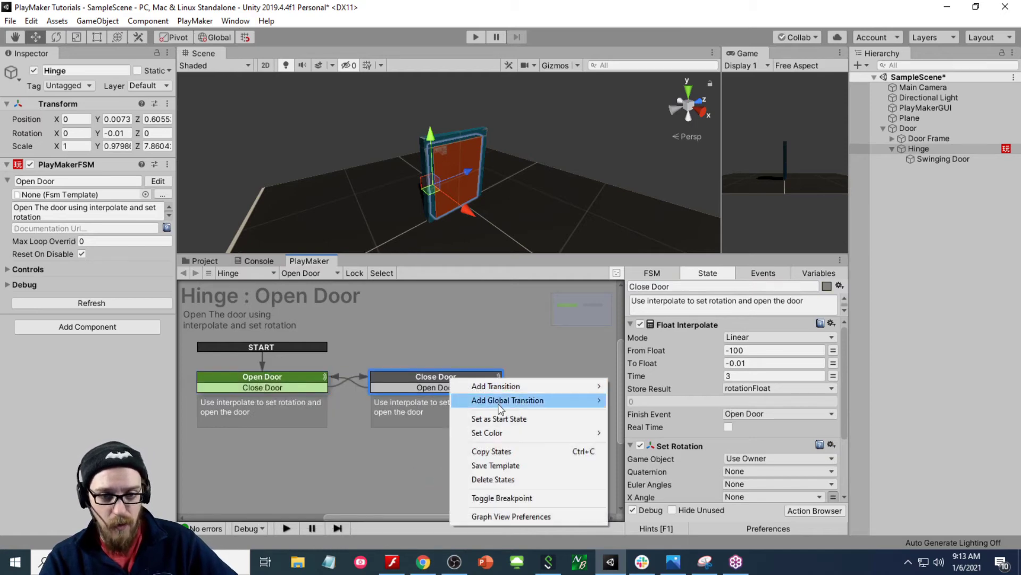
pyautogui.moveTo(532, 434)
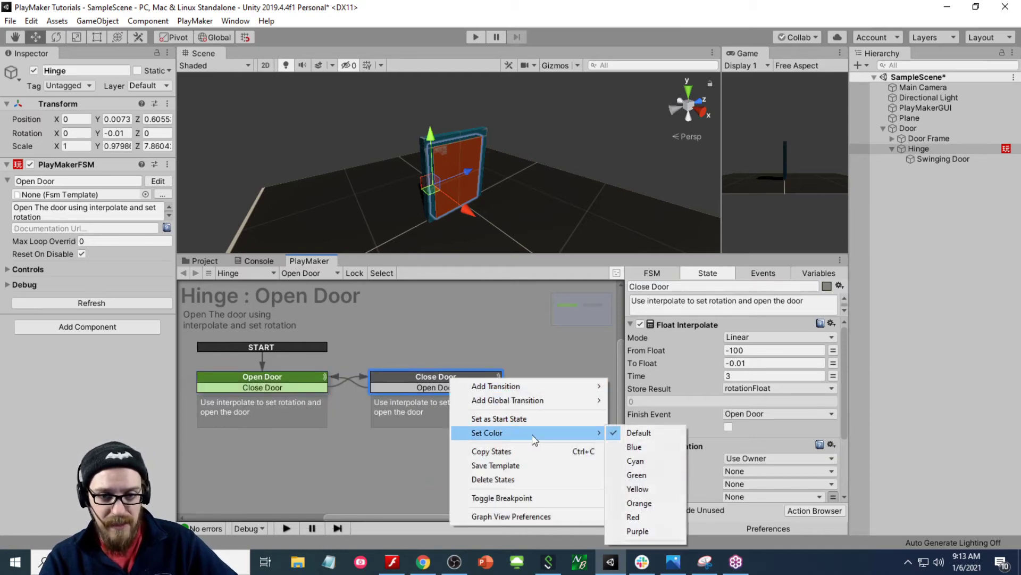
pyautogui.click(653, 518)
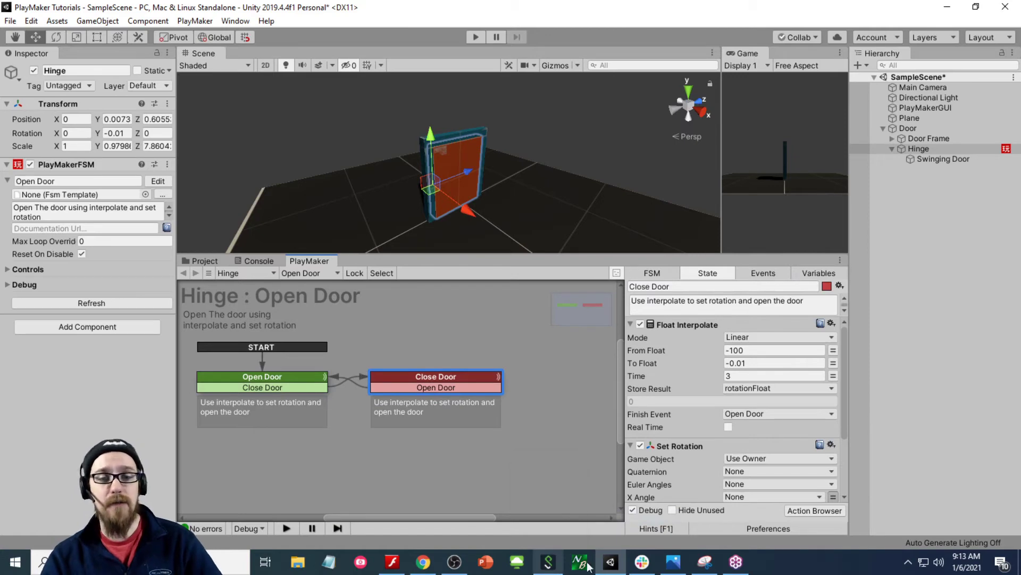
# - Play the scene to test the door's opening and closing swing, and stop it
pyautogui.click(475, 36)
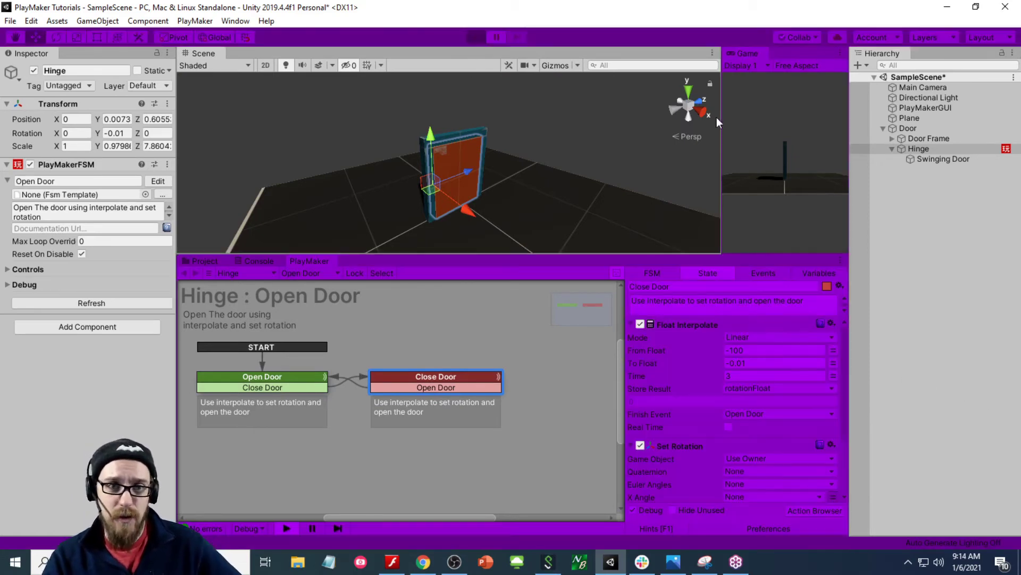
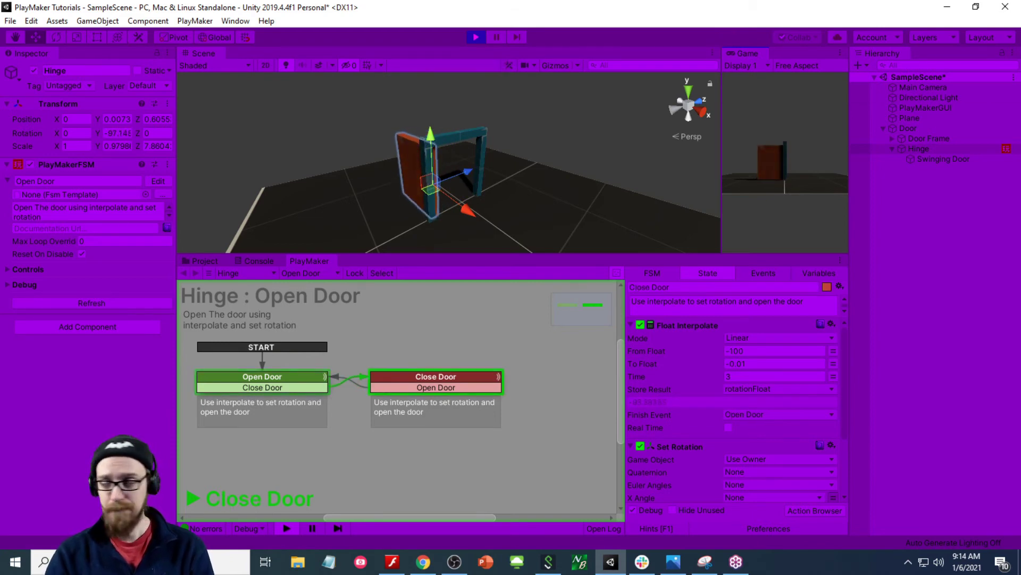
pyautogui.hotkey('ctrl', 'p')
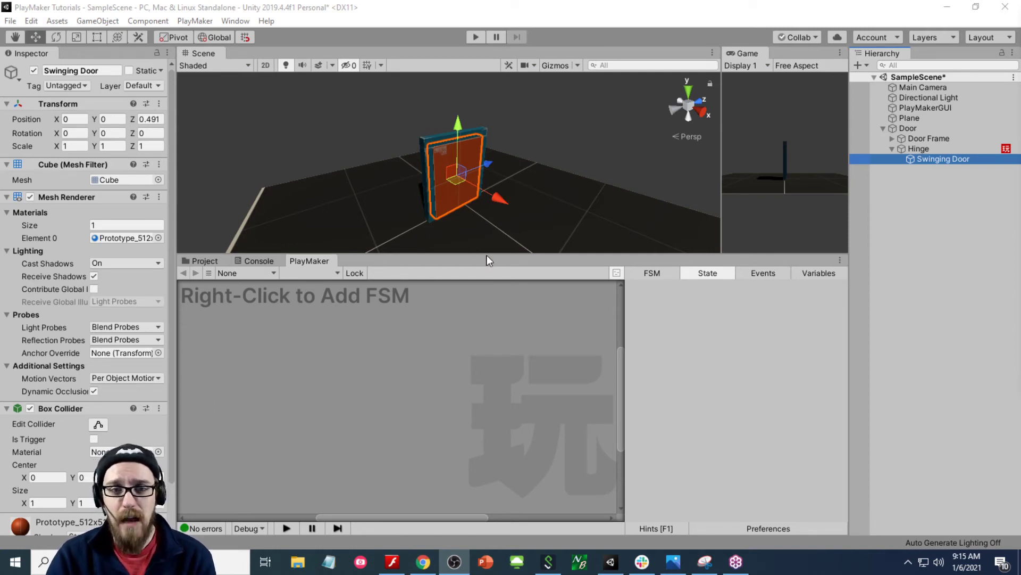
# - Create a capsule under Swinging Door and move it out to the scene's root level, above Door
pyautogui.rightClick(932, 163)
pyautogui.moveTo(941, 295)
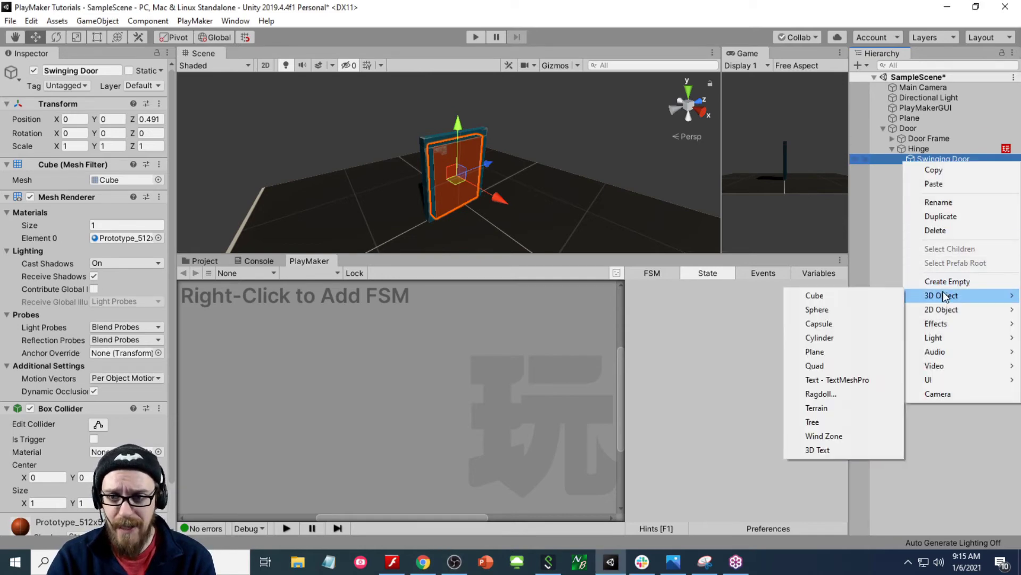
pyautogui.click(839, 325)
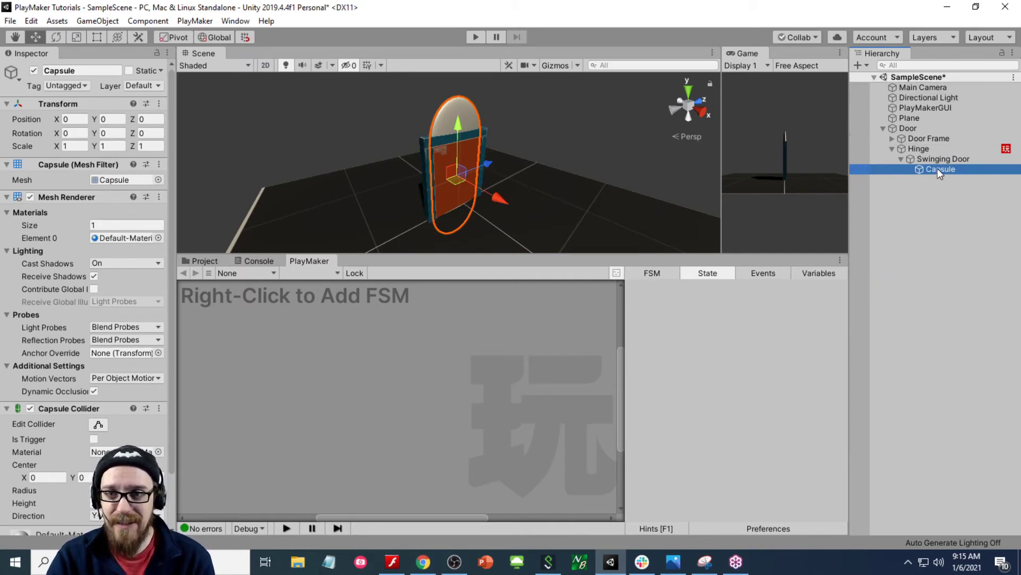
pyautogui.moveTo(937, 168); pyautogui.dragTo(897, 124)
pyautogui.click(884, 139)
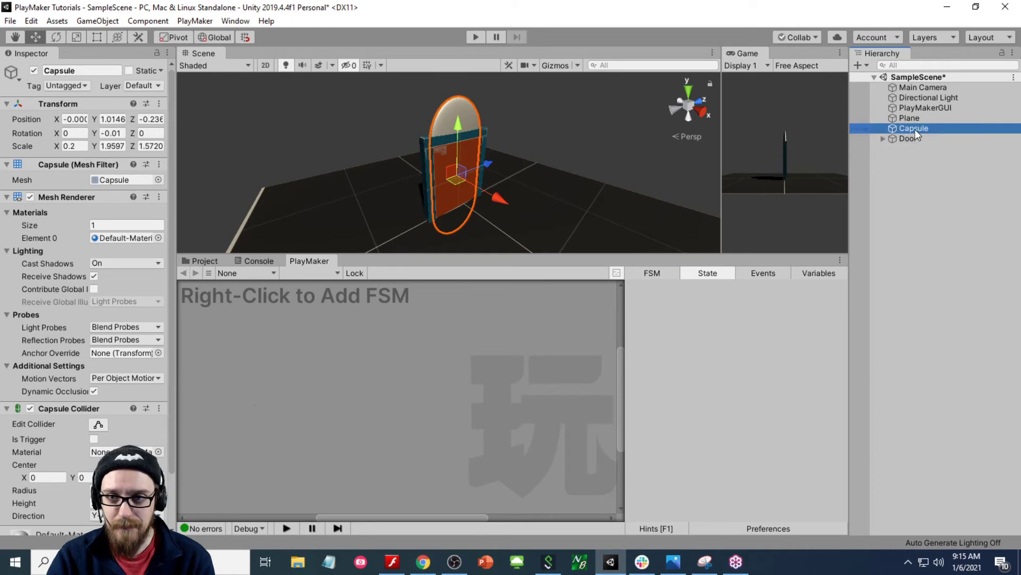
# - Set the capsule's scale to 1 on all axes and its Y rotation to 0
pyautogui.click(72, 146)
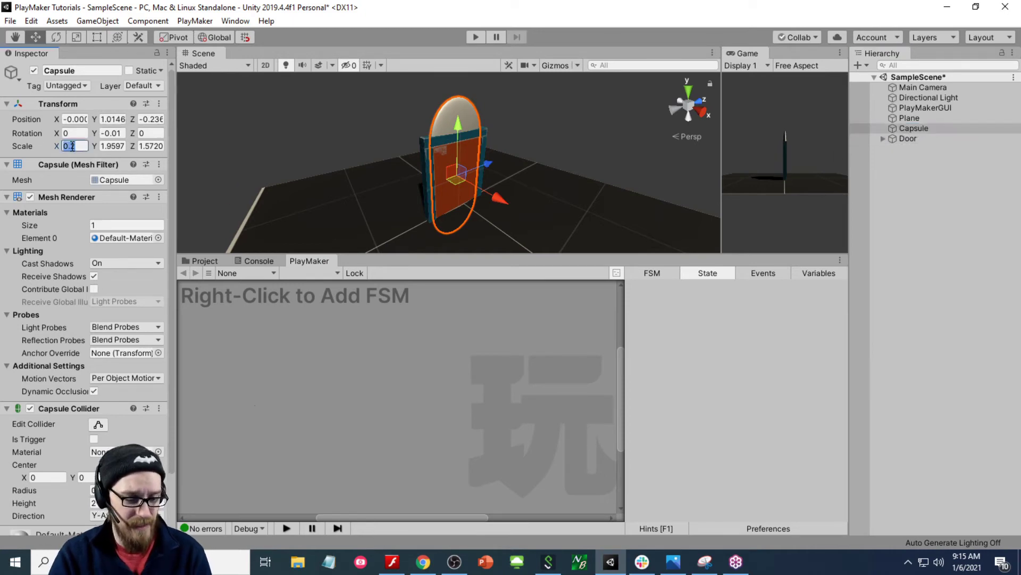
pyautogui.write('1')
pyautogui.press('Tab')
pyautogui.write('1')
pyautogui.press('Tab')
pyautogui.write('1')
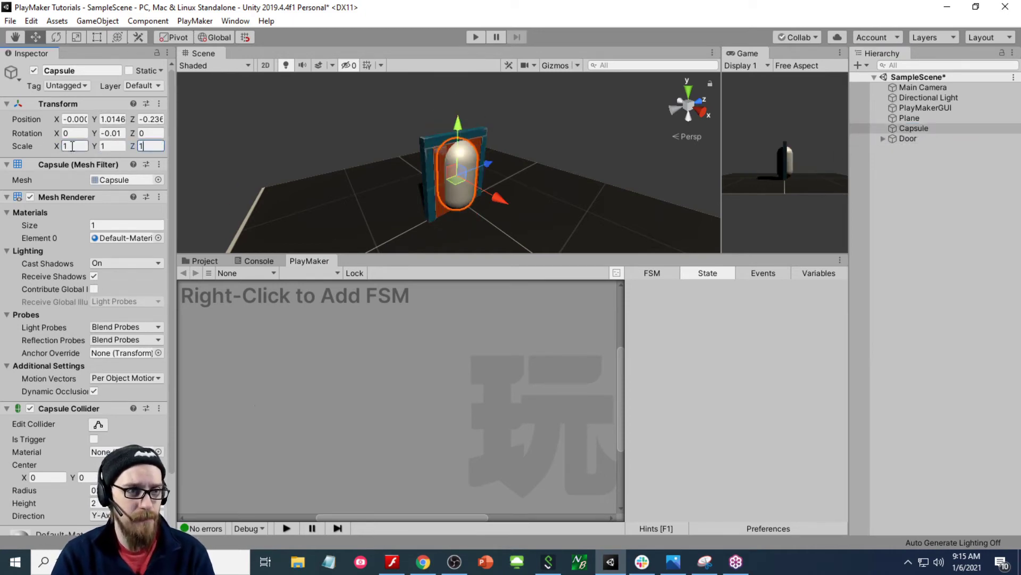
pyautogui.click(113, 133)
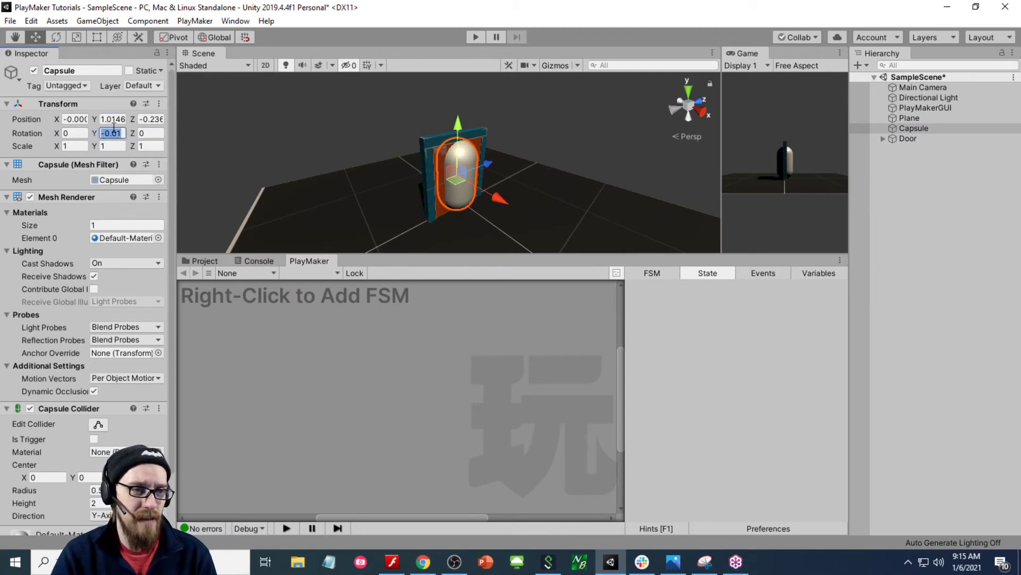
pyautogui.write('0')
pyautogui.press('Tab')
pyautogui.press('Tab')
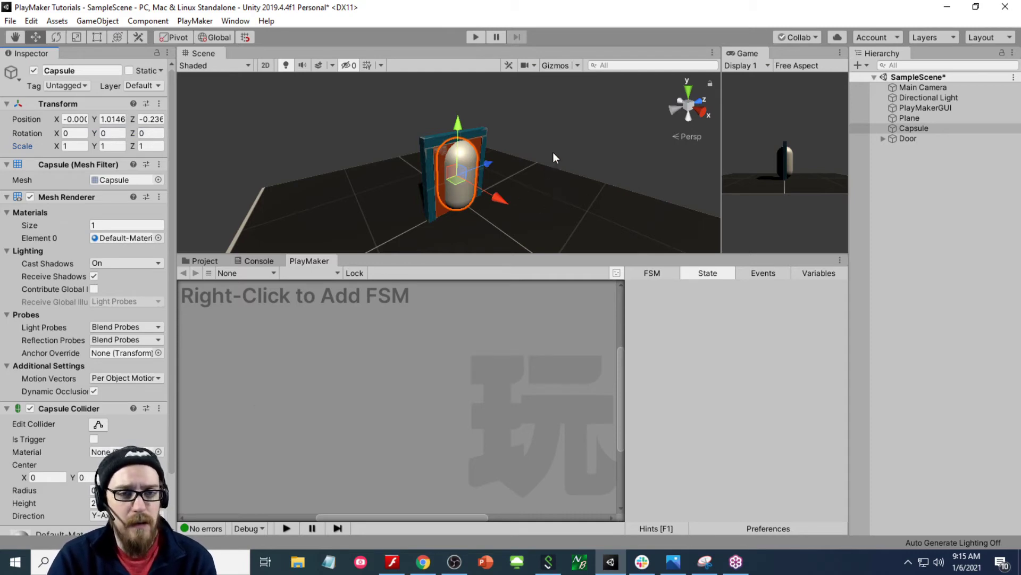
# - Move the capsule away from the door to about X 2.19 and scale it to 0.25 on all axes
pyautogui.moveTo(502, 204); pyautogui.dragTo(547, 229)
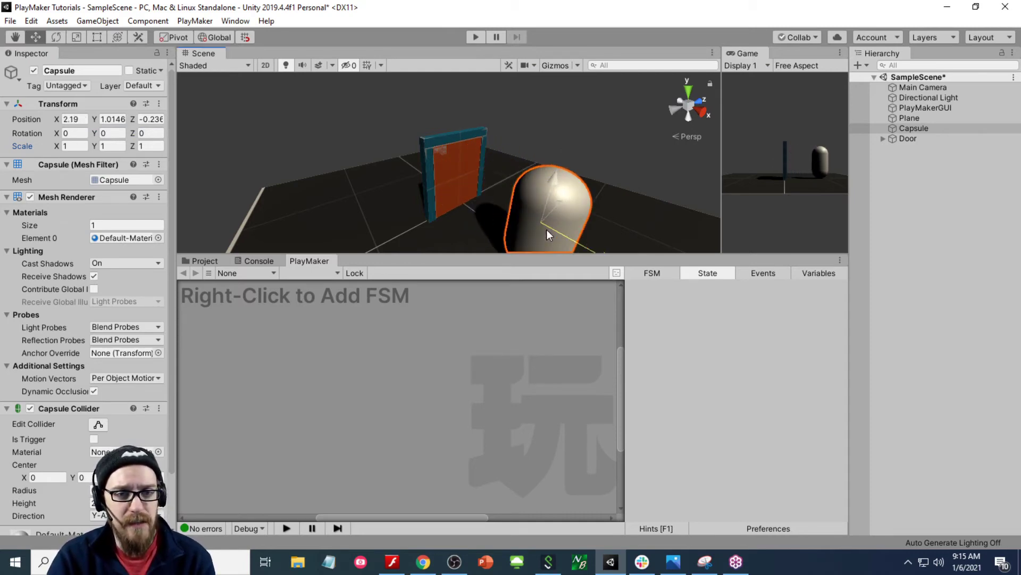
pyautogui.click(81, 147)
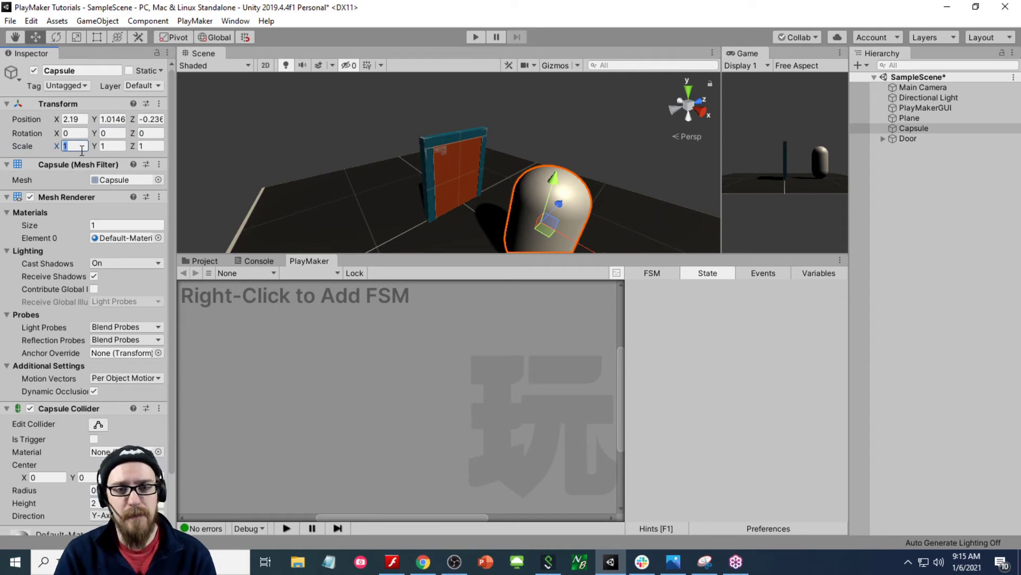
pyautogui.write('0.25')
pyautogui.press('Tab')
pyautogui.write('0.25')
pyautogui.press('Tab')
pyautogui.write('.2')
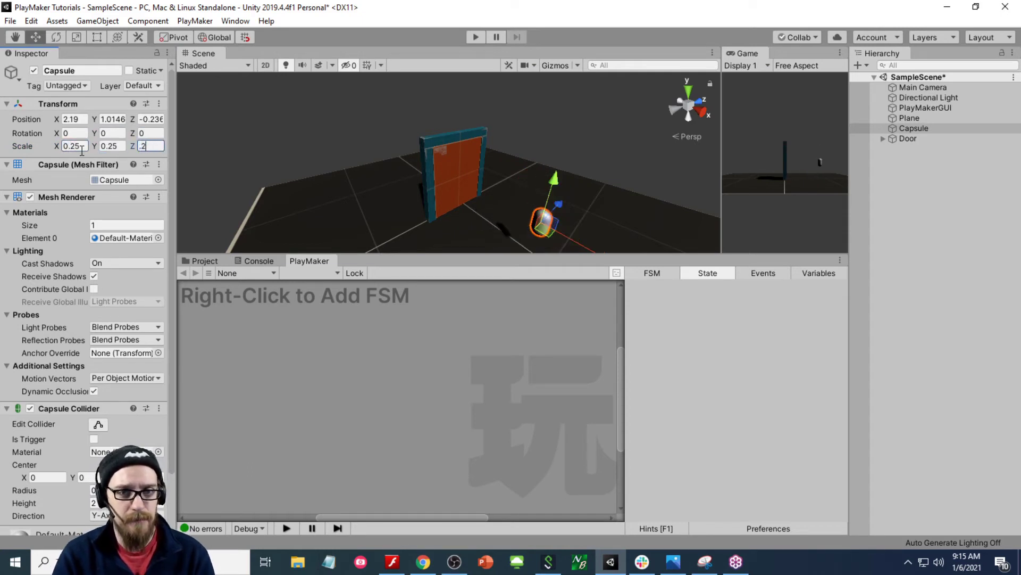
pyautogui.write('5')
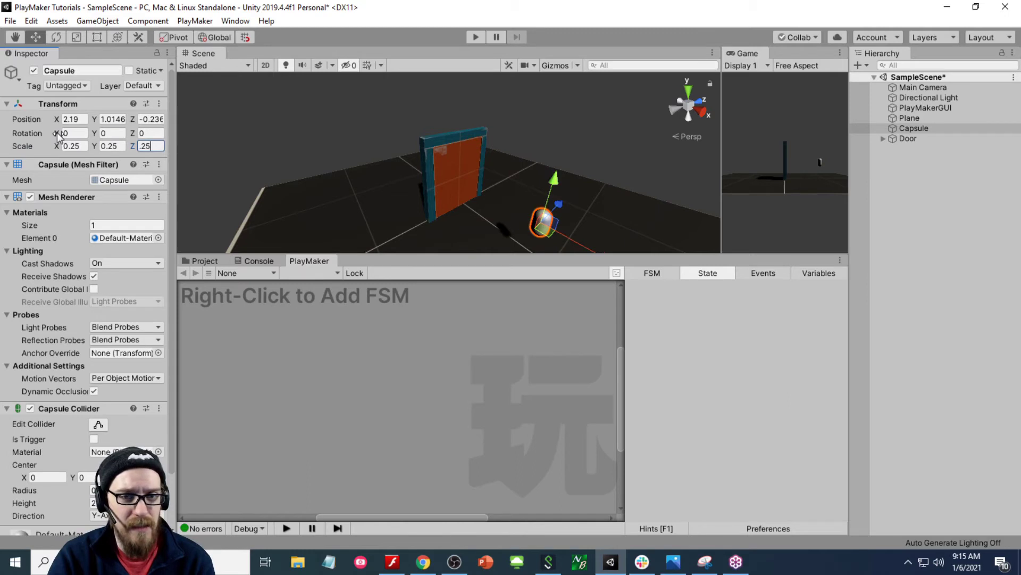
# - Set the capsule's Z rotation to 90 and switch the transform handles to Local orientation
pyautogui.click(151, 131)
pyautogui.write('90')
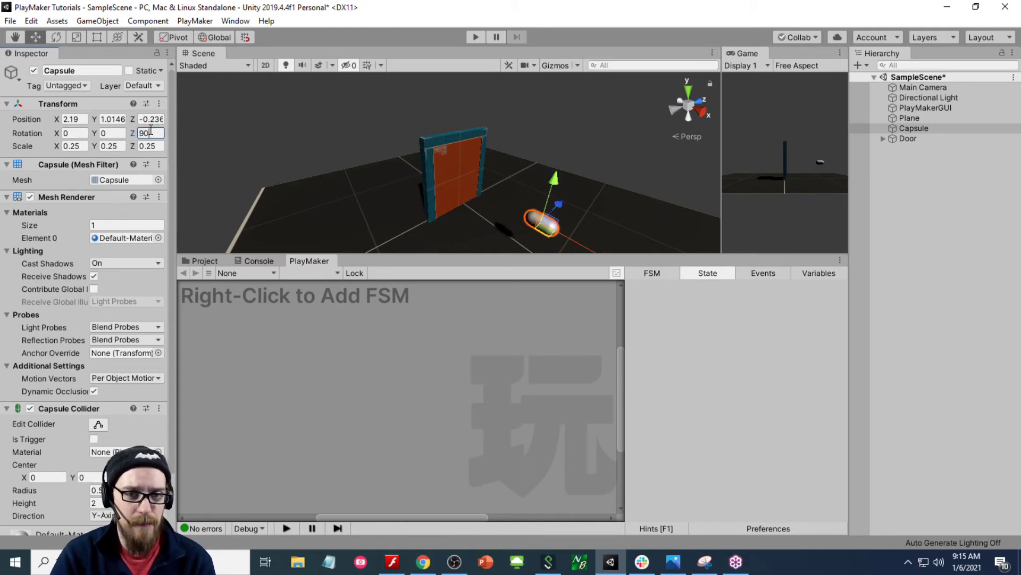
pyautogui.keyDown('alt'); pyautogui.moveTo(223, 158); pyautogui.dragTo(502, 190); pyautogui.keyUp('alt')
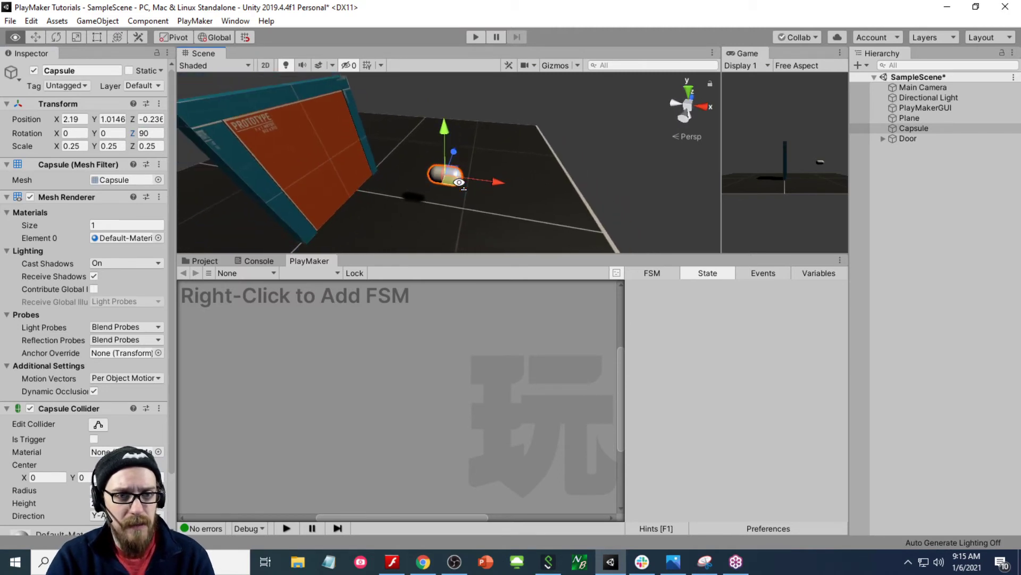
pyautogui.click(226, 37)
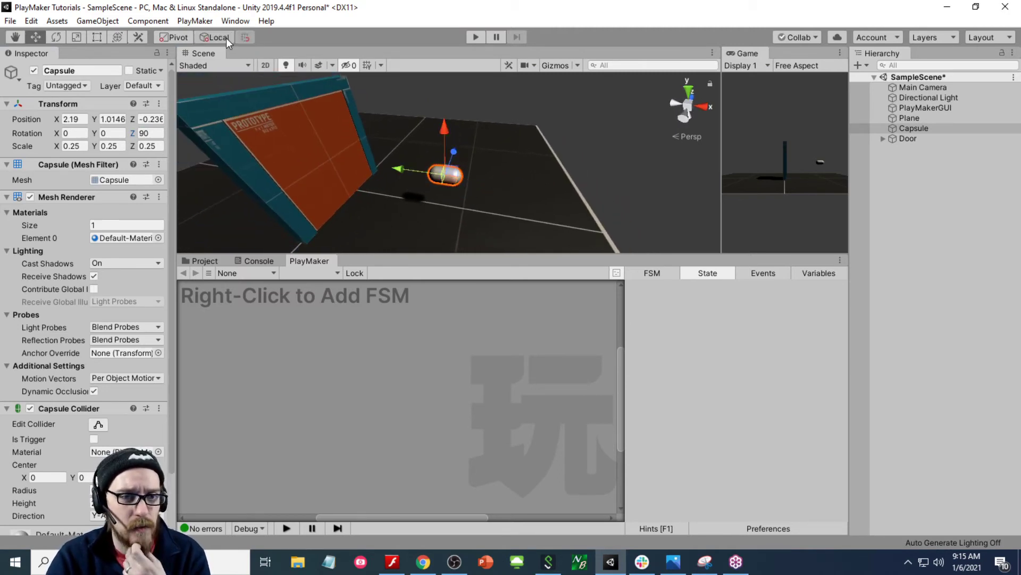
# - Reset the capsule's Z rotation to 0
pyautogui.click(155, 134)
pyautogui.write('0')
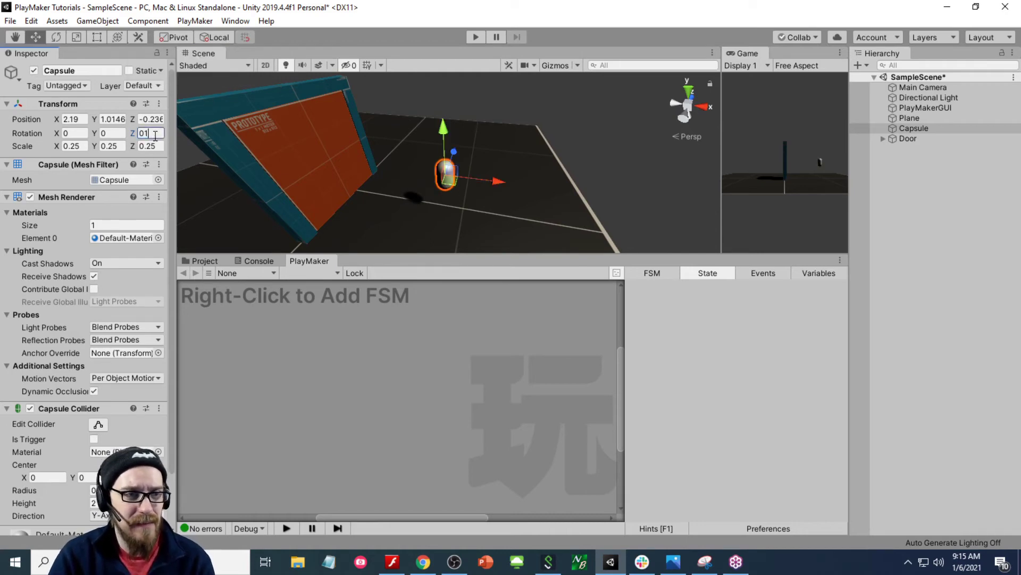
pyautogui.press('BackSpace')
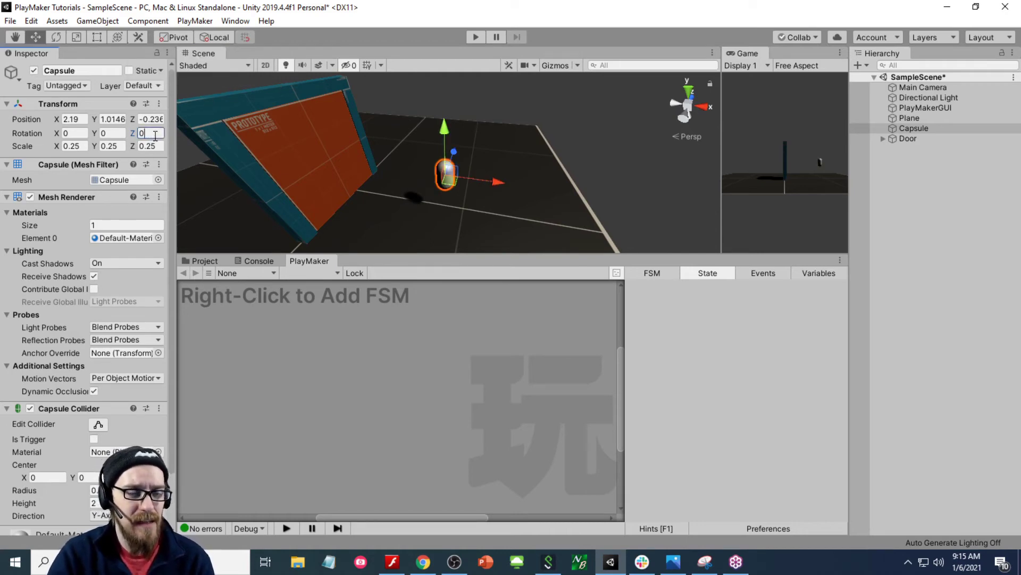
# - Try pointing the capsule at the door with a Y rotation of 90, changed to -90, and an X rotation of 90
pyautogui.click(112, 132)
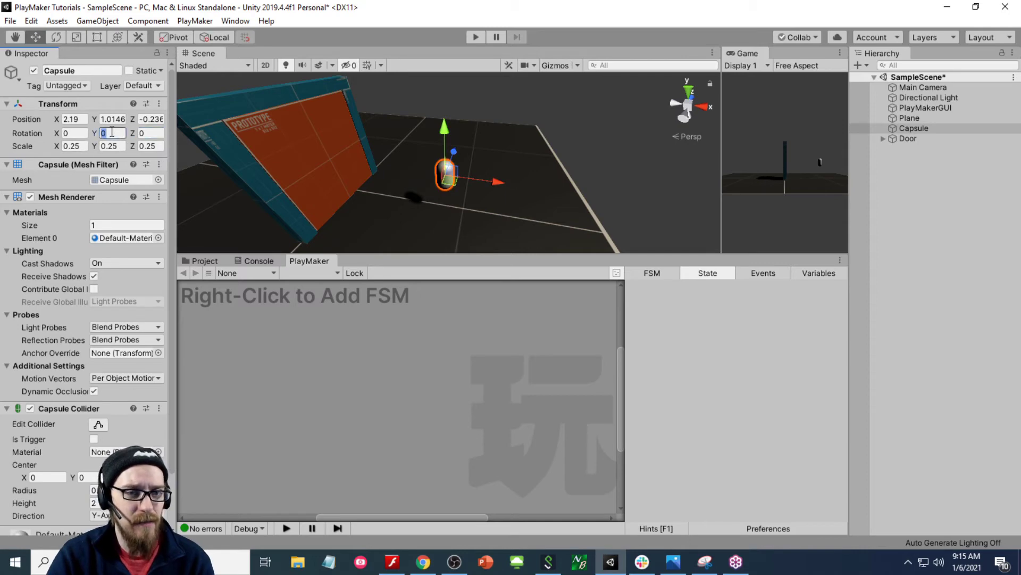
pyautogui.write('90')
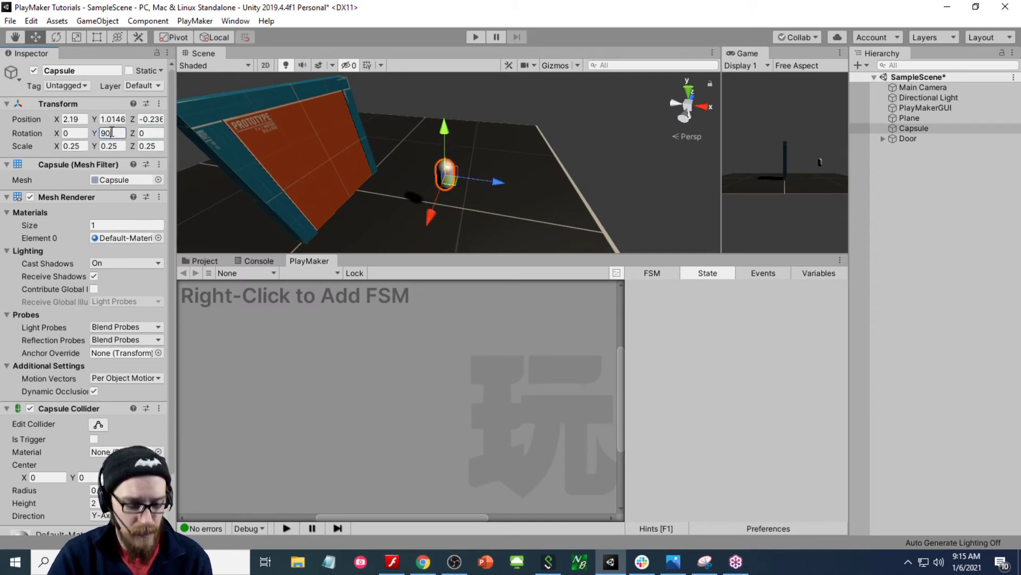
pyautogui.doubleClick(111, 132)
pyautogui.write('-90')
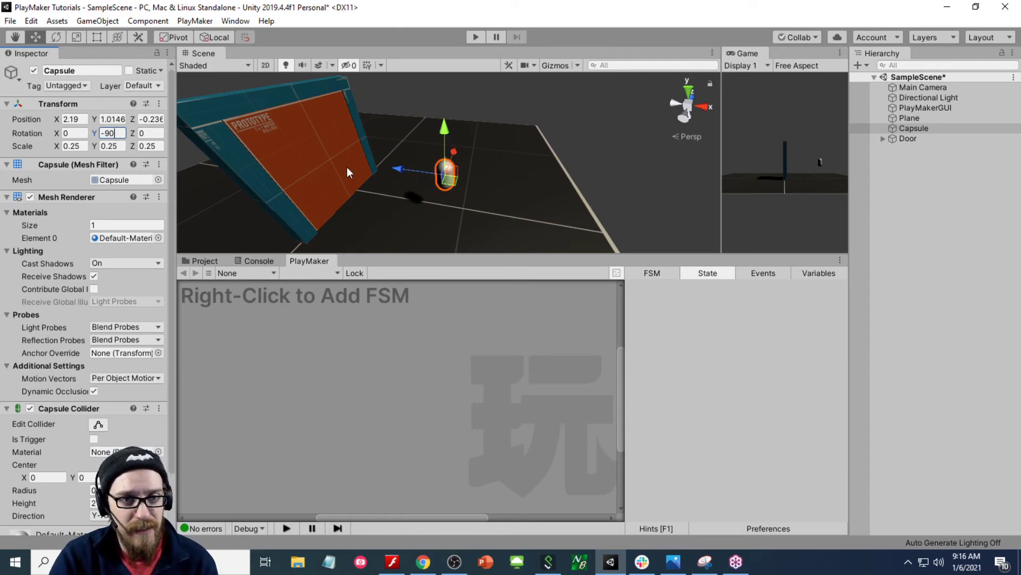
pyautogui.click(88, 134)
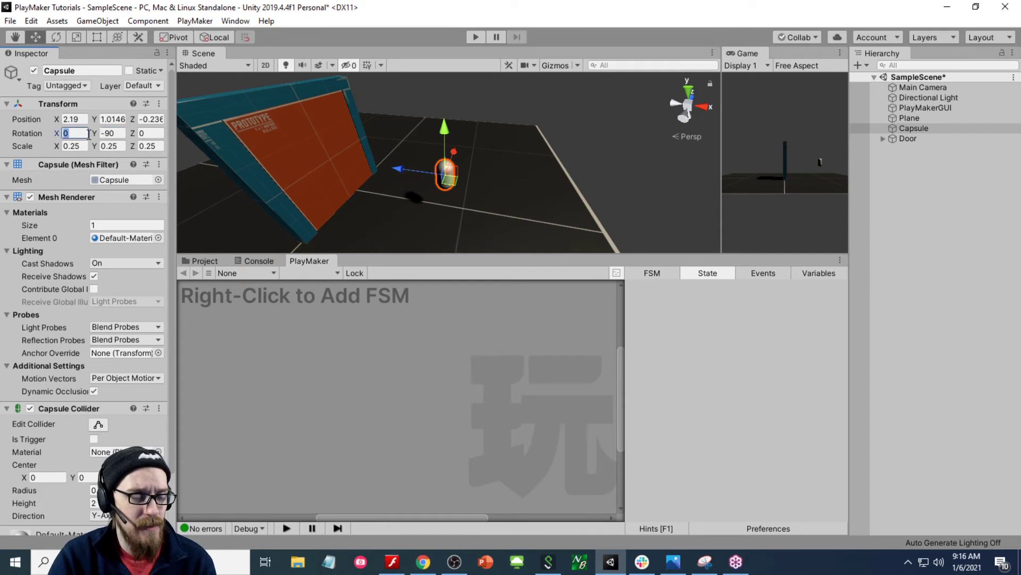
pyautogui.write('90')
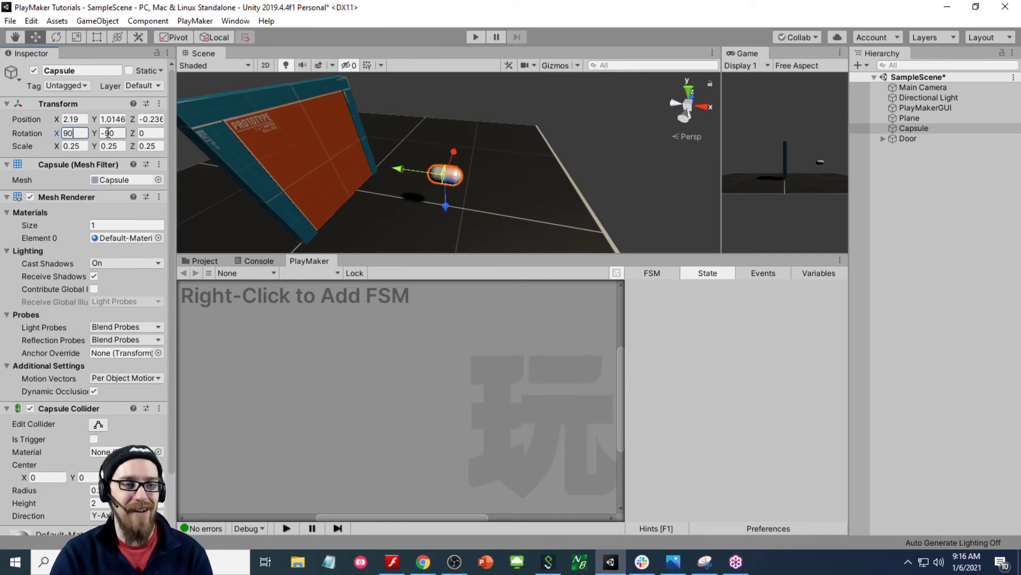
# - Reset the capsule's X and Y rotation to 0
pyautogui.press('BackSpace')
pyautogui.press('BackSpace')
pyautogui.write('0')
pyautogui.press('Tab')
pyautogui.write('0')
pyautogui.press('Tab')
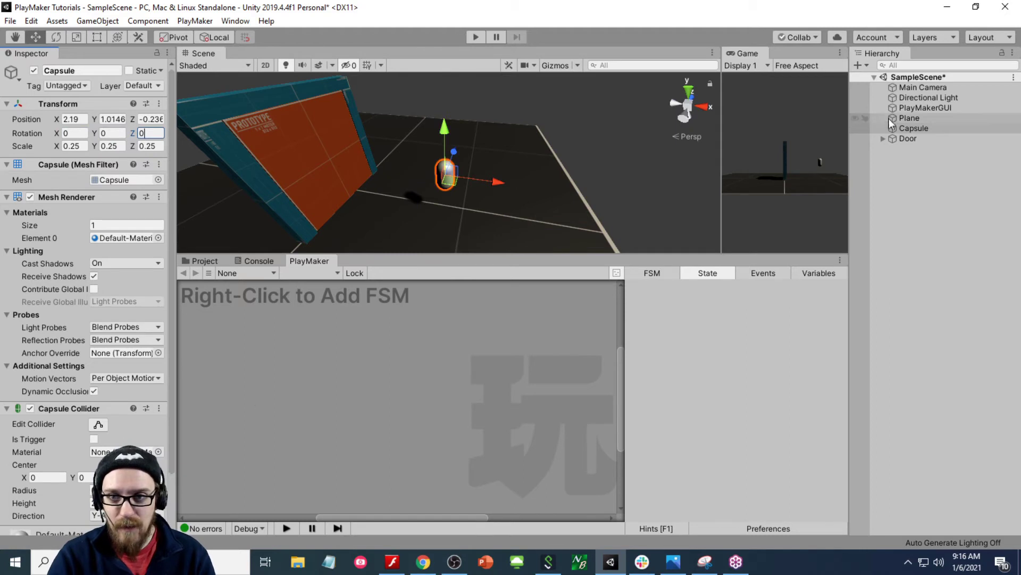
# - Create an empty object inside Capsule and move it out to the scene's root level, keeping the capsule's position
pyautogui.rightClick(913, 129)
pyautogui.click(950, 250)
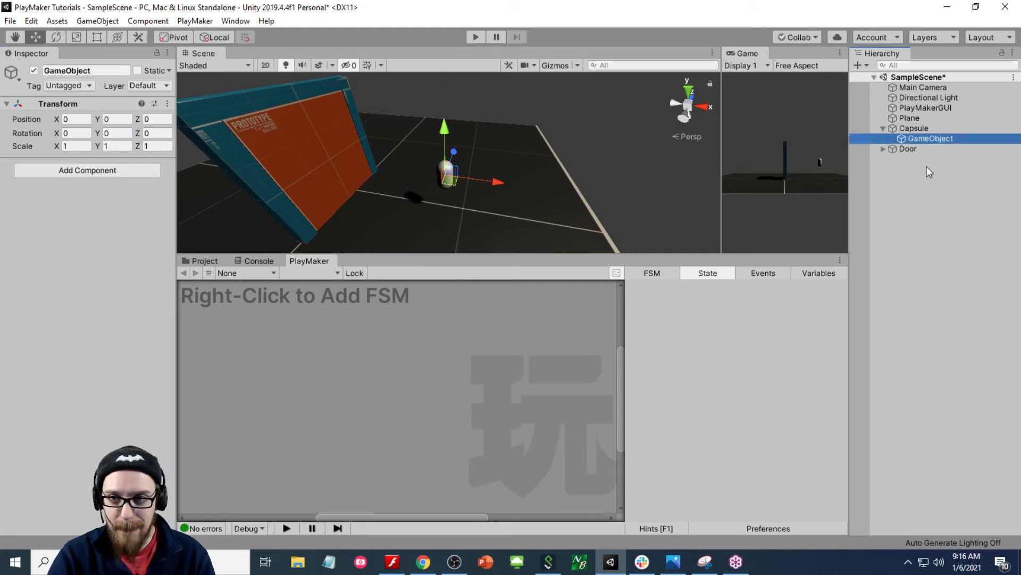
pyautogui.moveTo(931, 141); pyautogui.dragTo(912, 127)
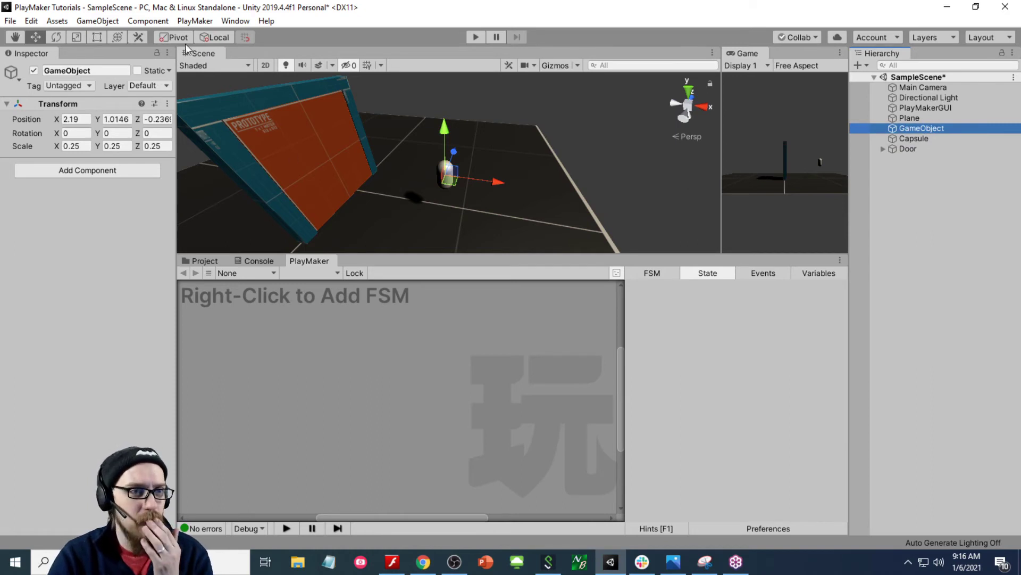
# - Rename the empty object "EmptyForCapsule"
pyautogui.click(105, 71)
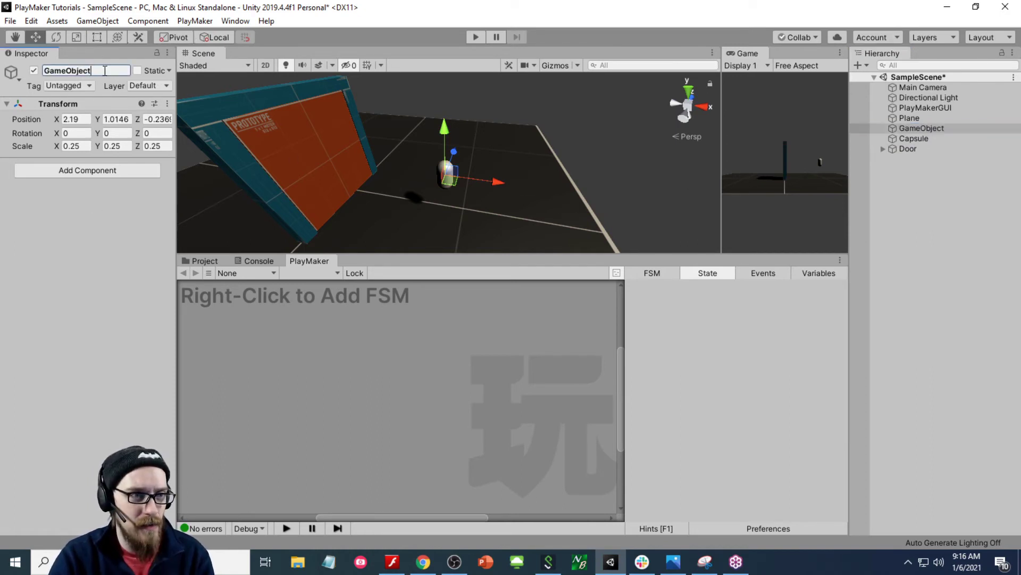
pyautogui.hotkey('ctrl', 'a')
pyautogui.write('Empty')
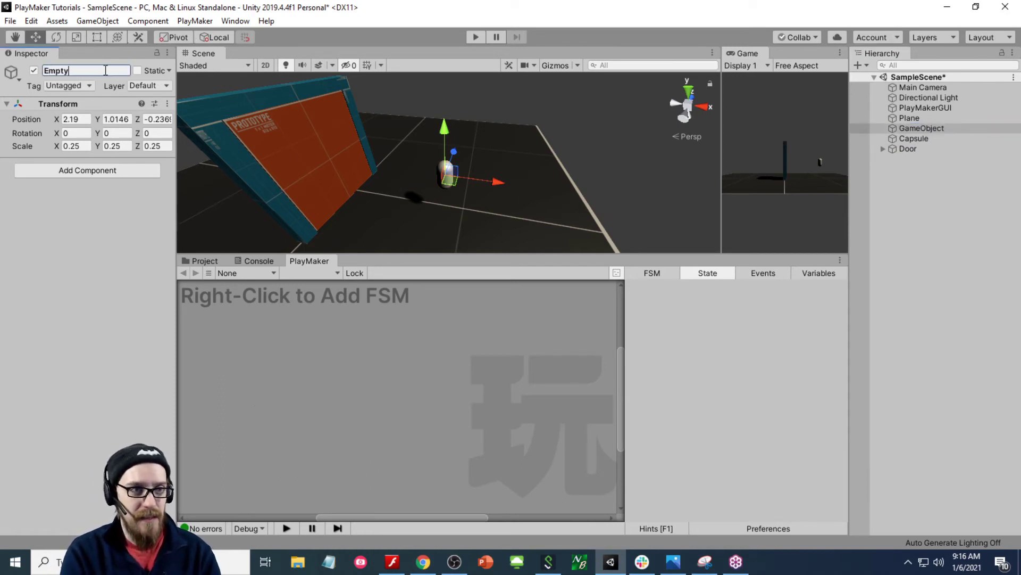
pyautogui.write('ForCapsule')
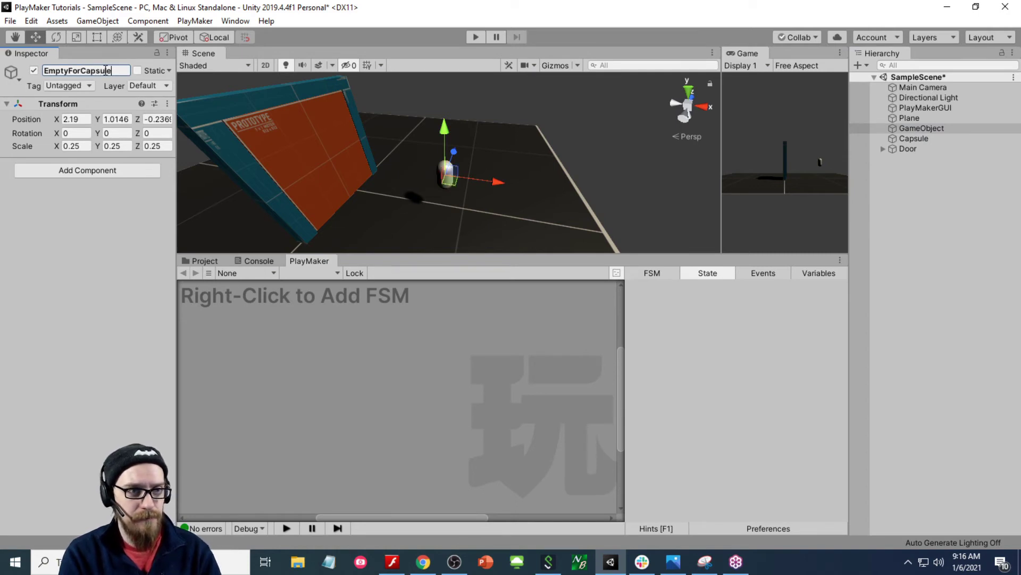
pyautogui.press('Return')
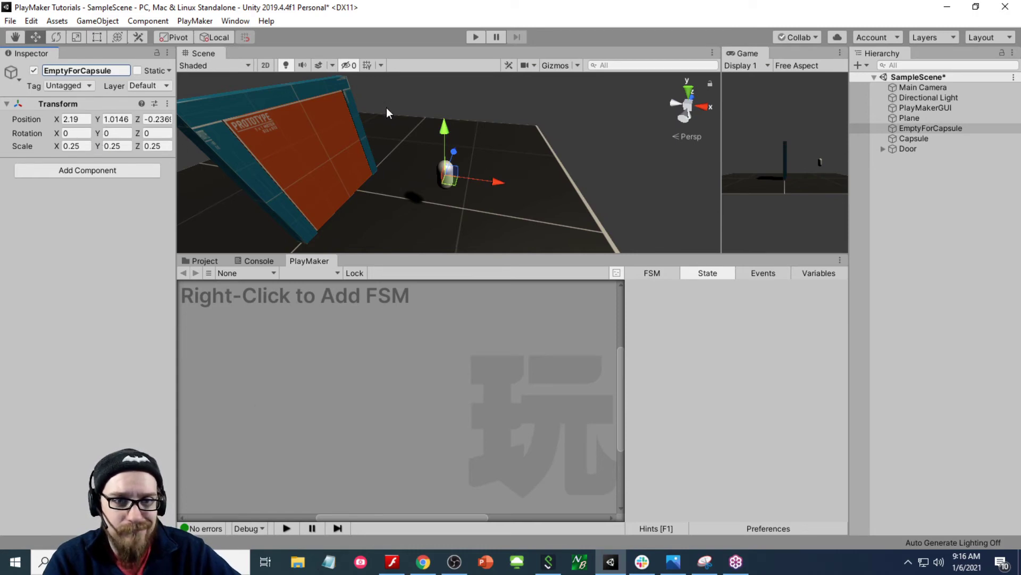
# - Set EmptyForCapsule's Y rotation to -90 and make Capsule its child
pyautogui.click(125, 136)
pyautogui.write('-')
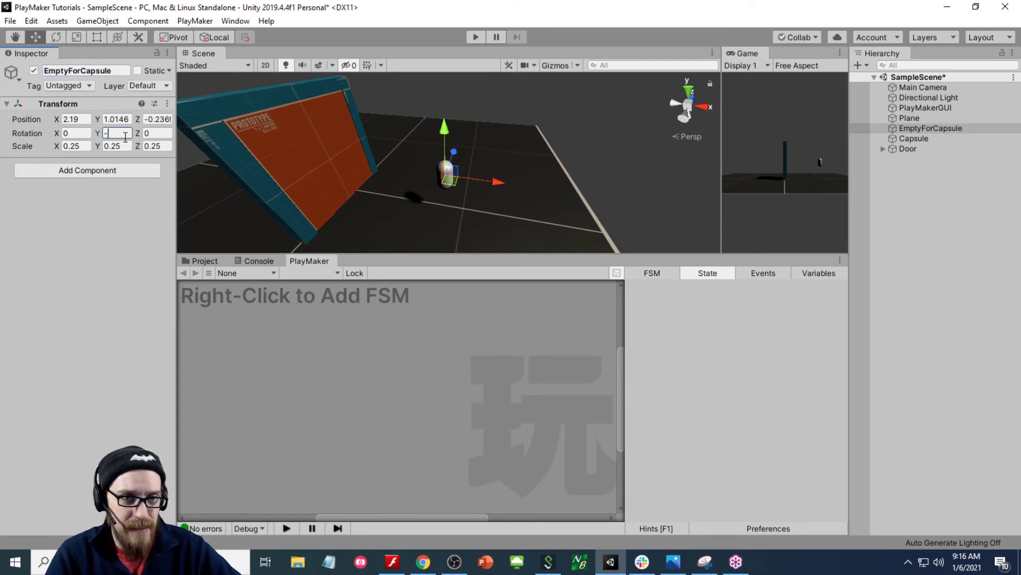
pyautogui.write('90')
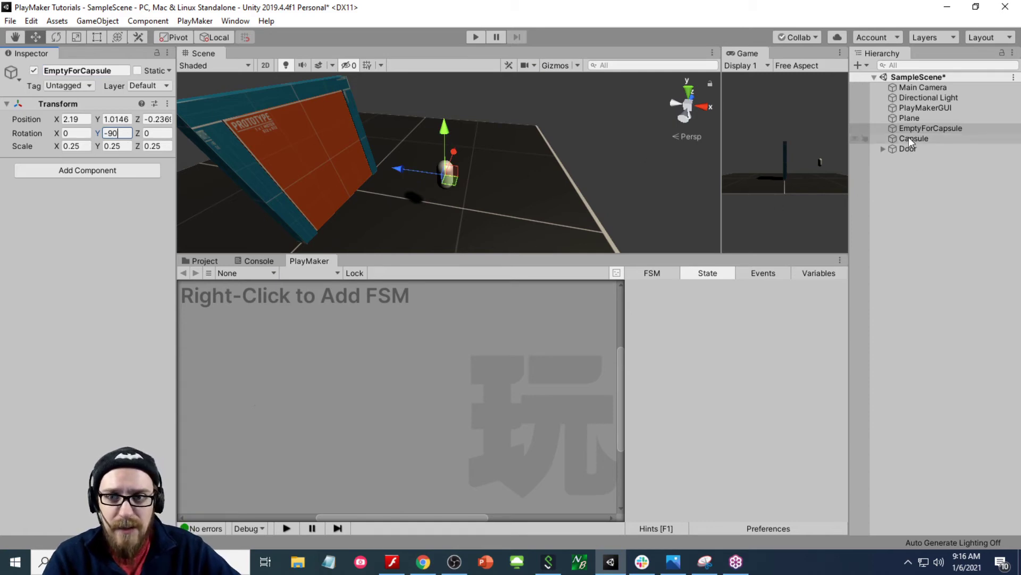
pyautogui.moveTo(909, 139); pyautogui.dragTo(928, 130)
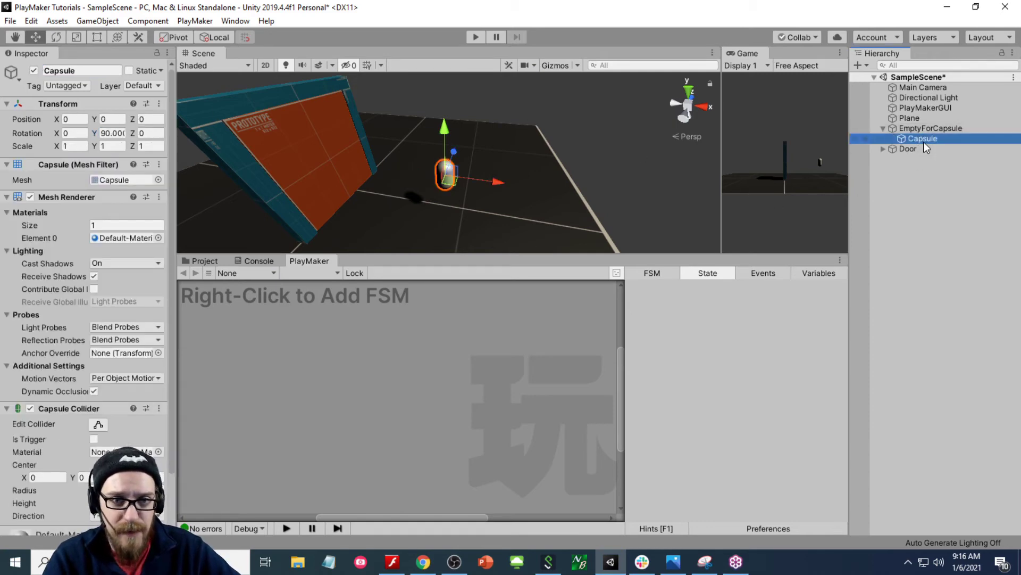
pyautogui.click(925, 137)
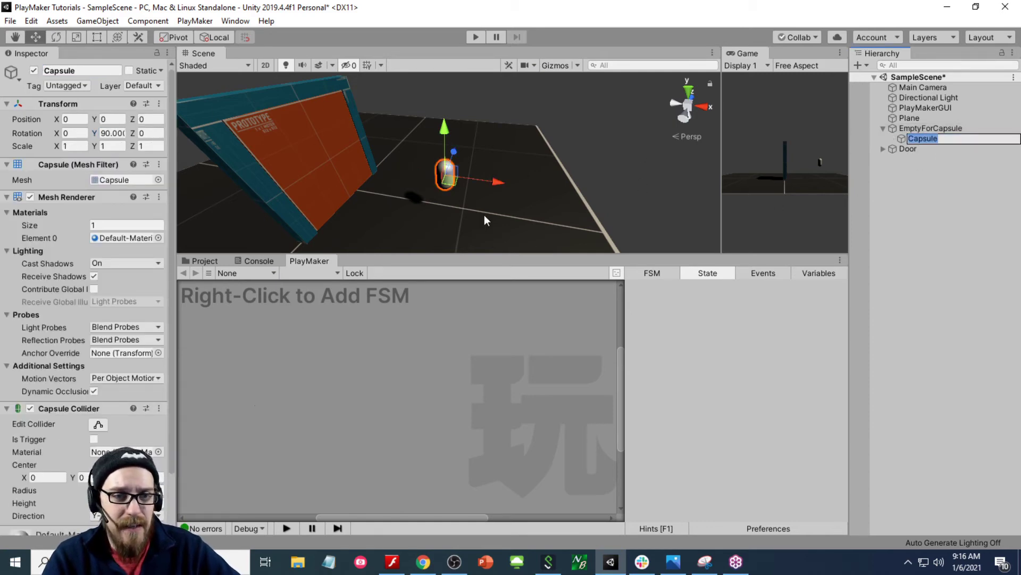
# - Set the child Capsule's Z rotation to 90 and move EmptyForCapsule away from the door to an X position of about 2.52
pyautogui.click(902, 139)
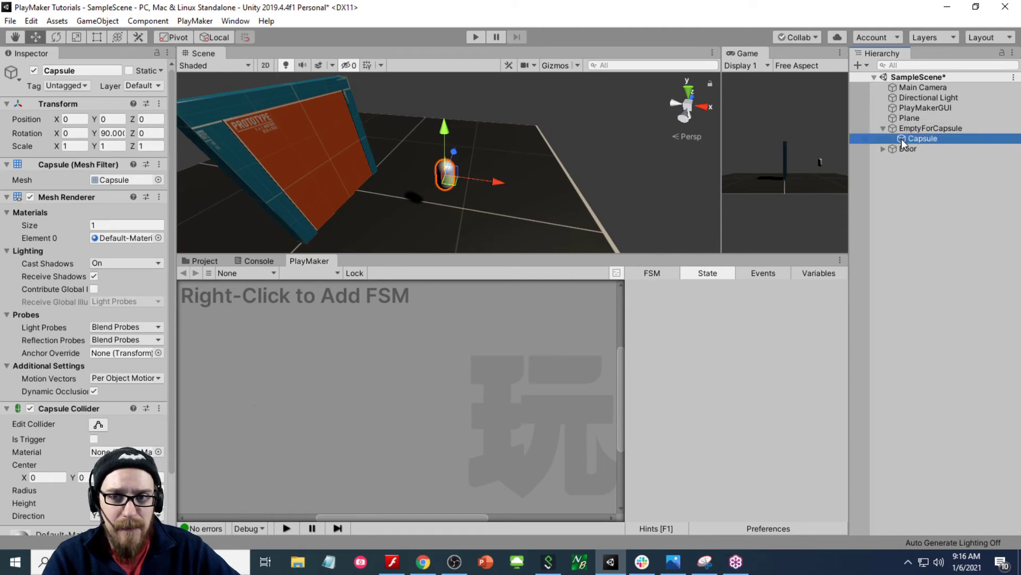
pyautogui.click(73, 133)
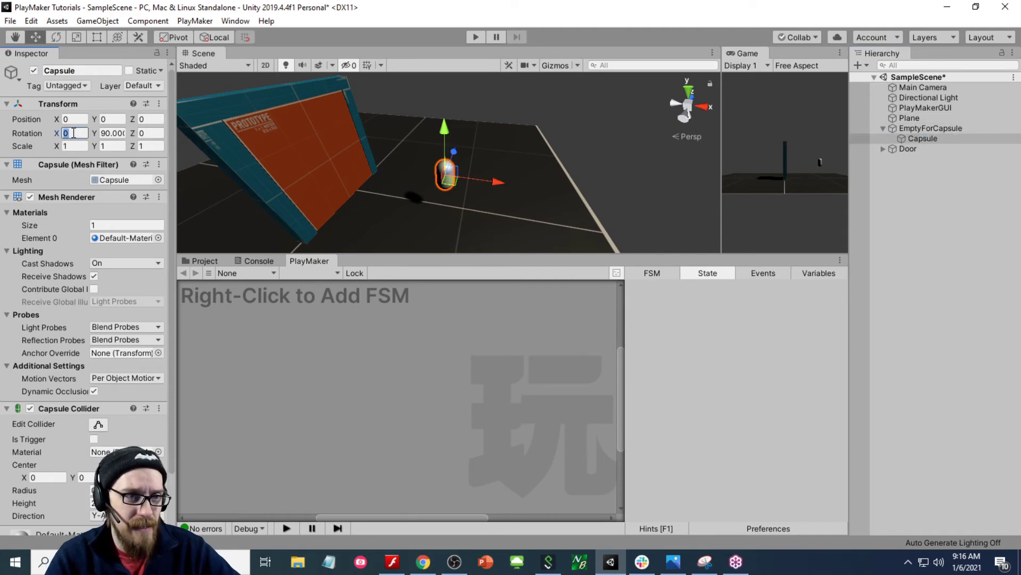
pyautogui.press('Tab')
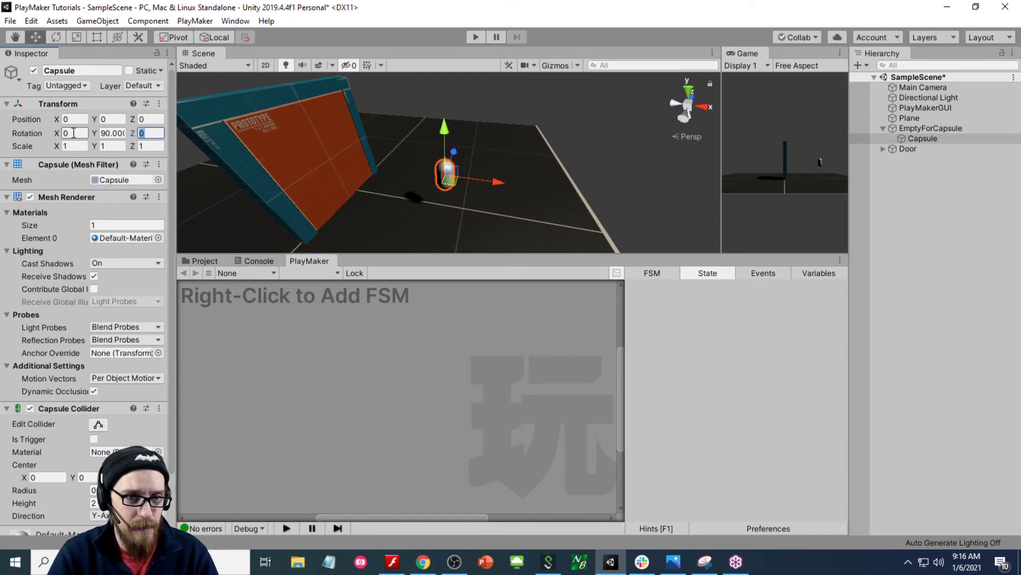
pyautogui.write('90')
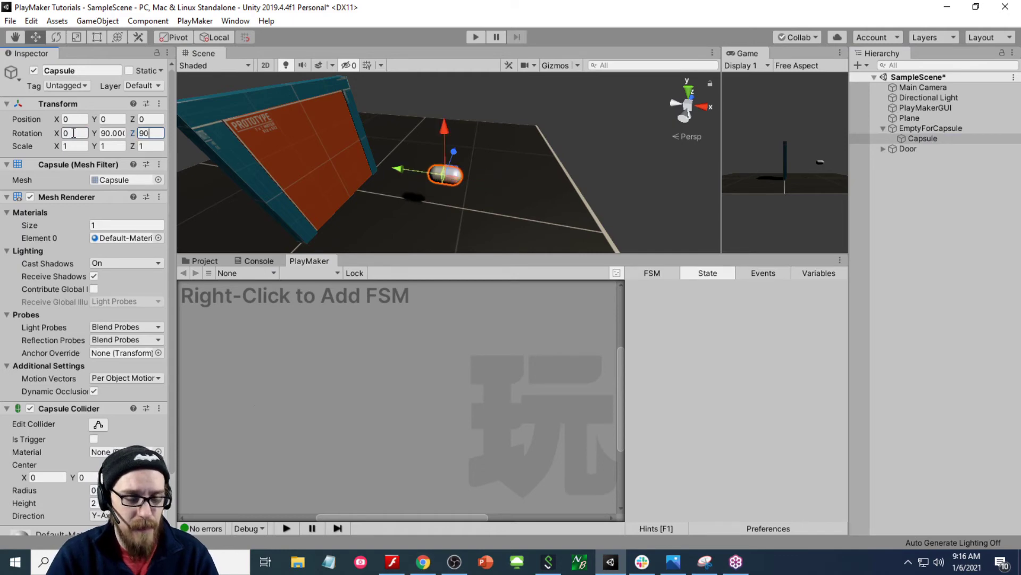
pyautogui.click(921, 129)
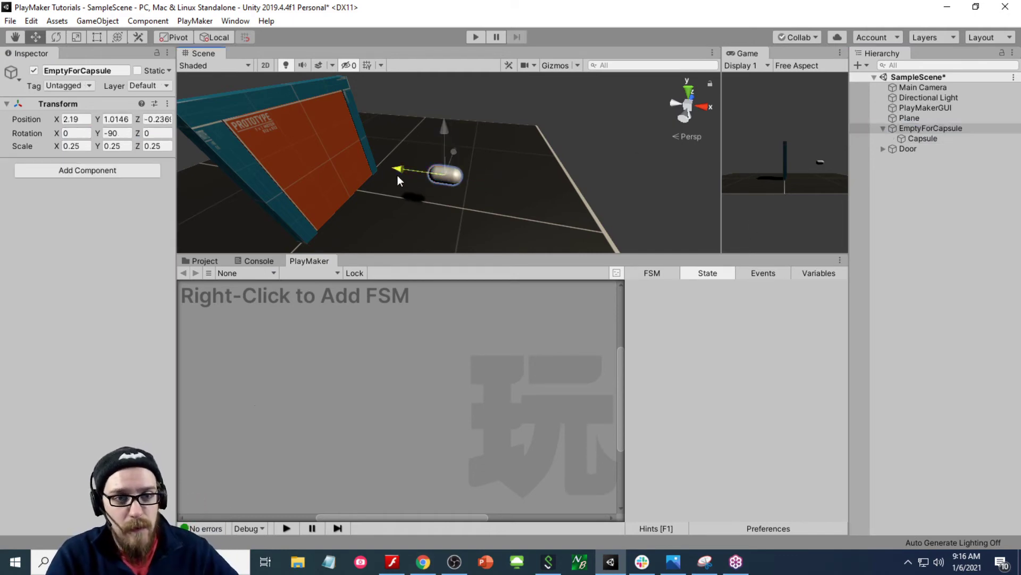
pyautogui.moveTo(397, 174); pyautogui.dragTo(412, 209)
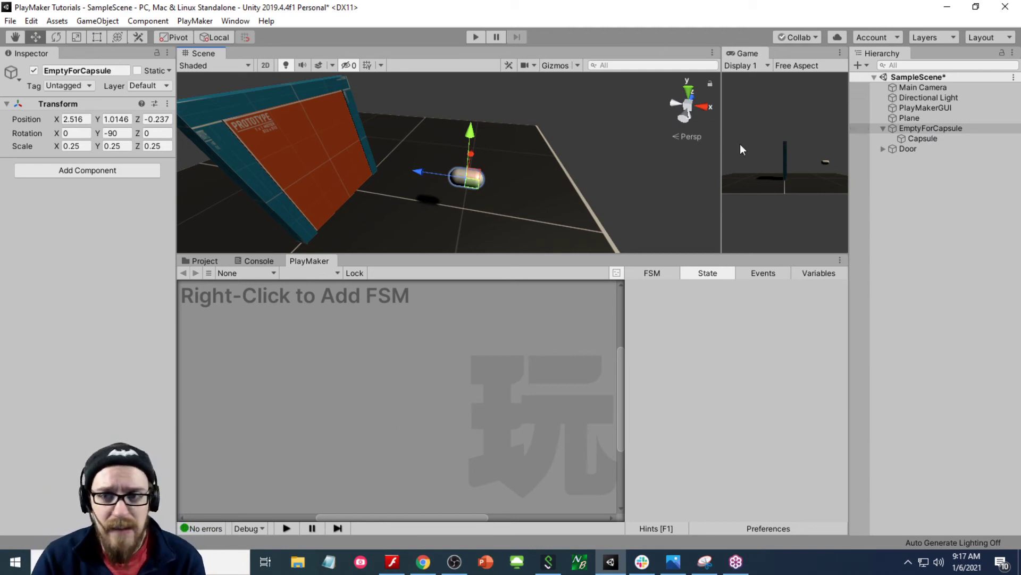
# - Preview the Prototype Grid materials, from Blue1 through Yellow, to look for one suited to the capsule
pyautogui.click(205, 260)
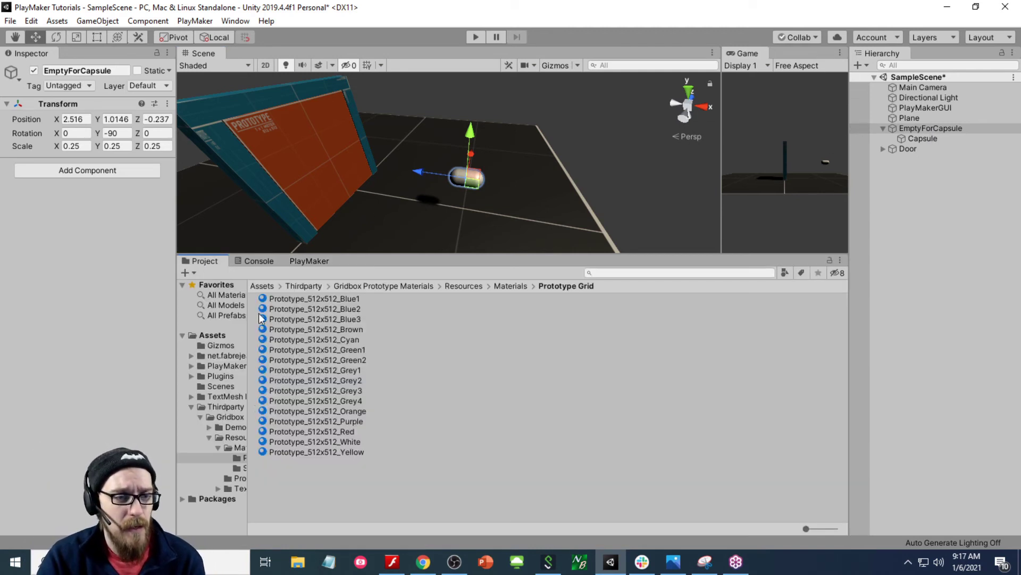
pyautogui.click(313, 360)
pyautogui.click(318, 298)
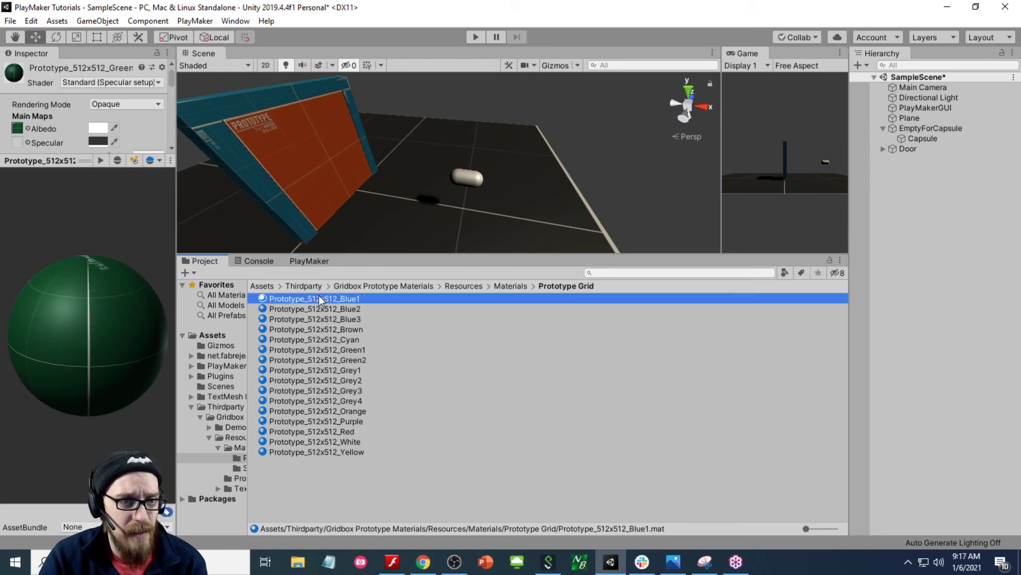
pyautogui.click(320, 308)
pyautogui.click(322, 340)
pyautogui.click(322, 350)
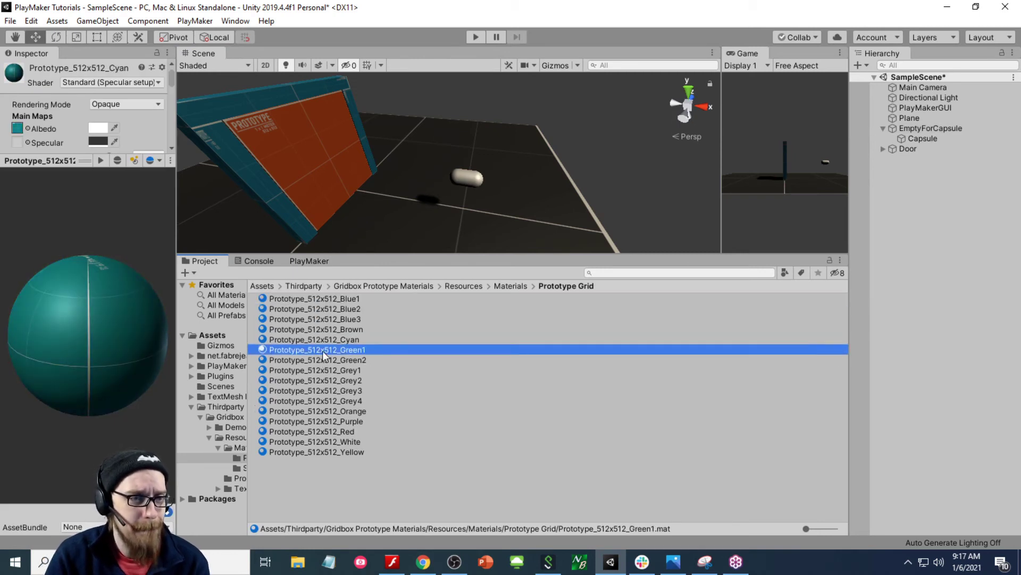
pyautogui.press('Down')
pyautogui.press('Down')
pyautogui.press('Down')
pyautogui.press('Down')
pyautogui.press('Down')
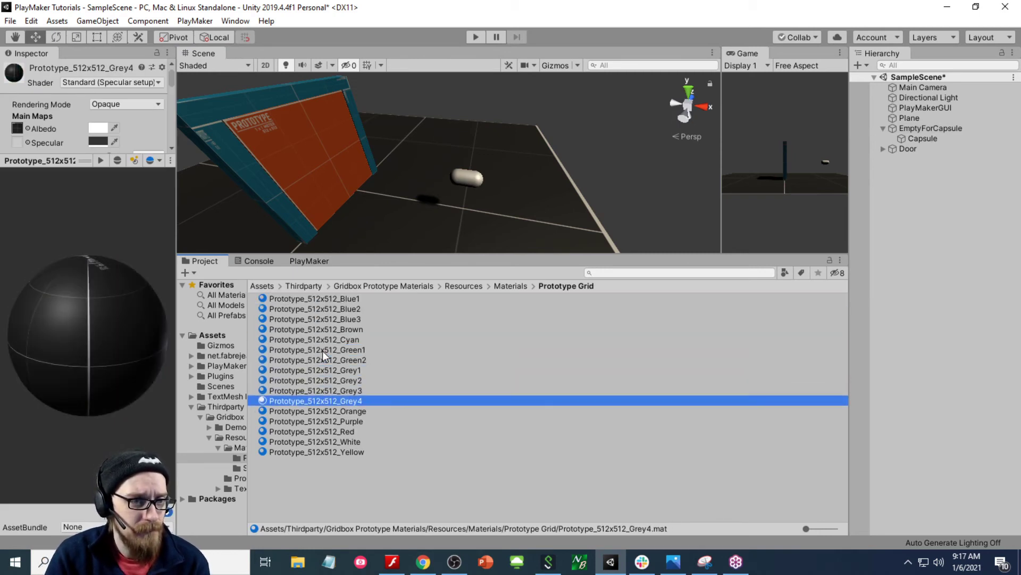
pyautogui.press('Down')
pyautogui.press('Down')
pyautogui.press('Down')
pyautogui.press('Up')
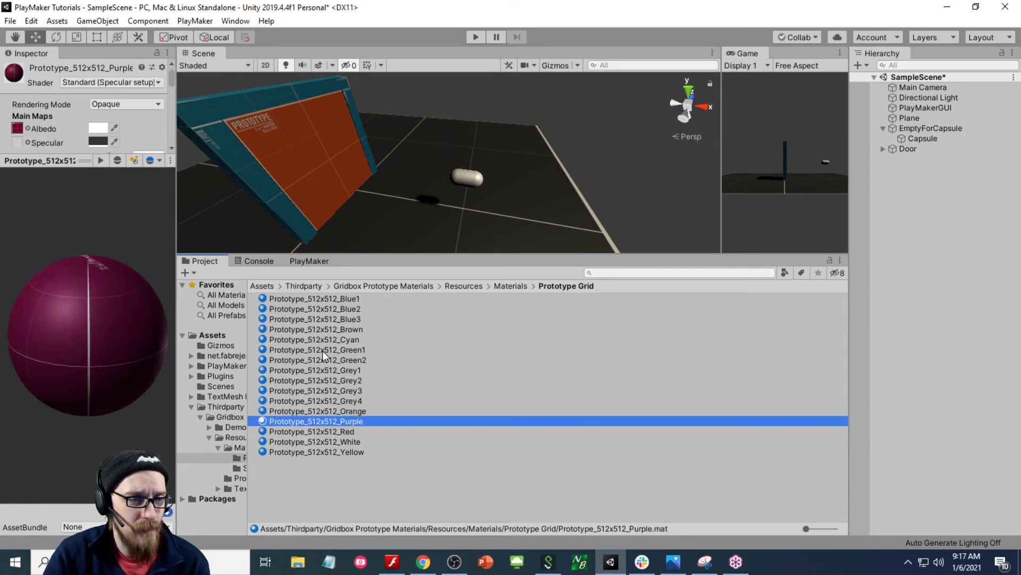
pyautogui.press('Down')
pyautogui.press('Down')
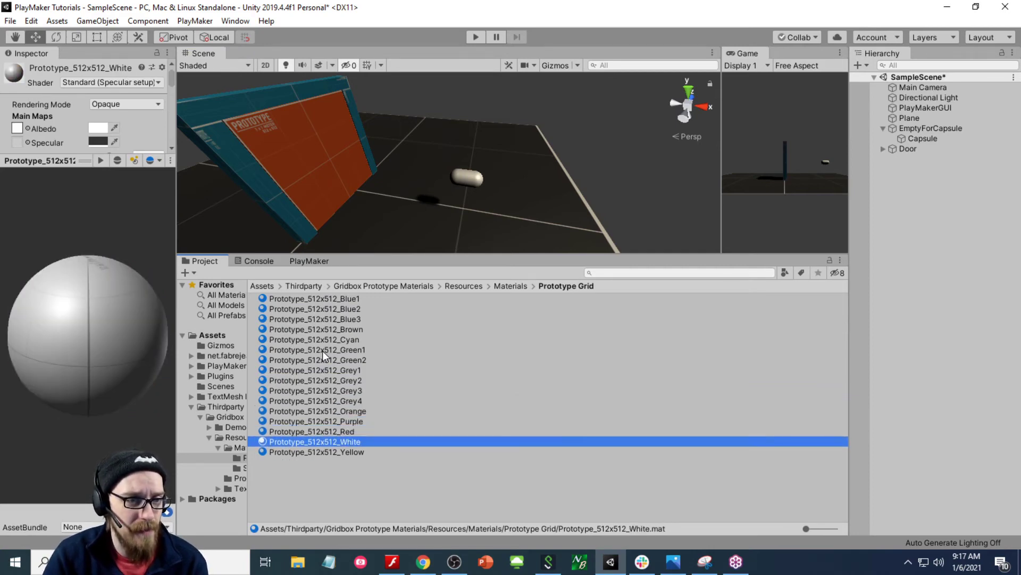
pyautogui.press('Down')
pyautogui.press('Up')
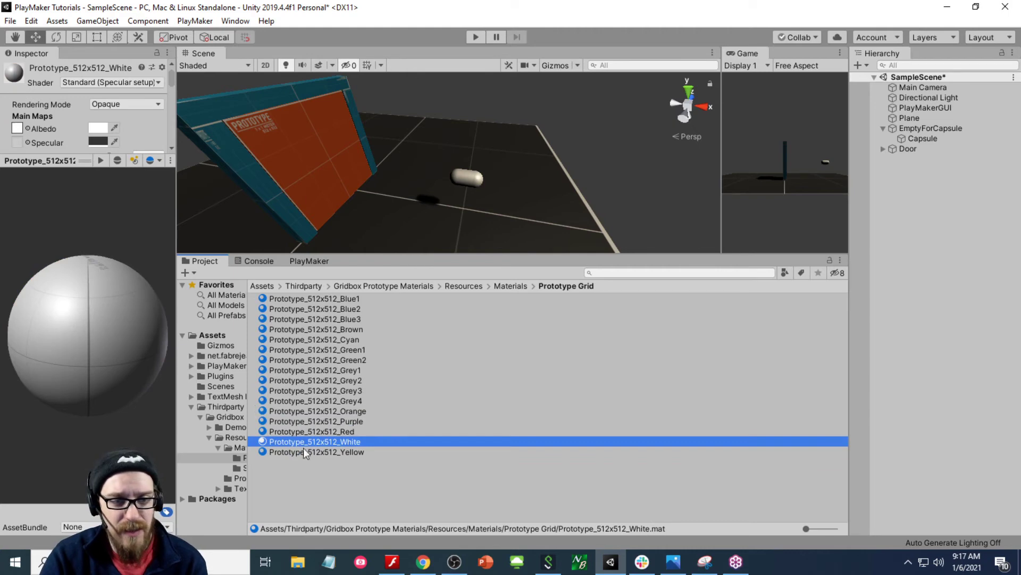
pyautogui.moveTo(303, 449); pyautogui.dragTo(490, 319)
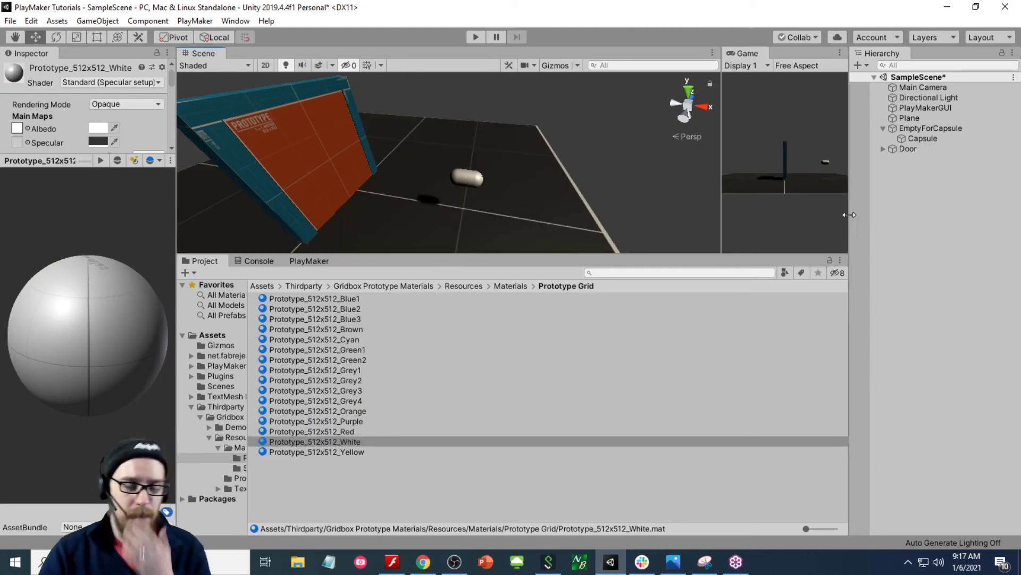
# - Add a PlayMaker FSM to the EmptyForCapsule object
pyautogui.click(949, 130)
pyautogui.click(303, 262)
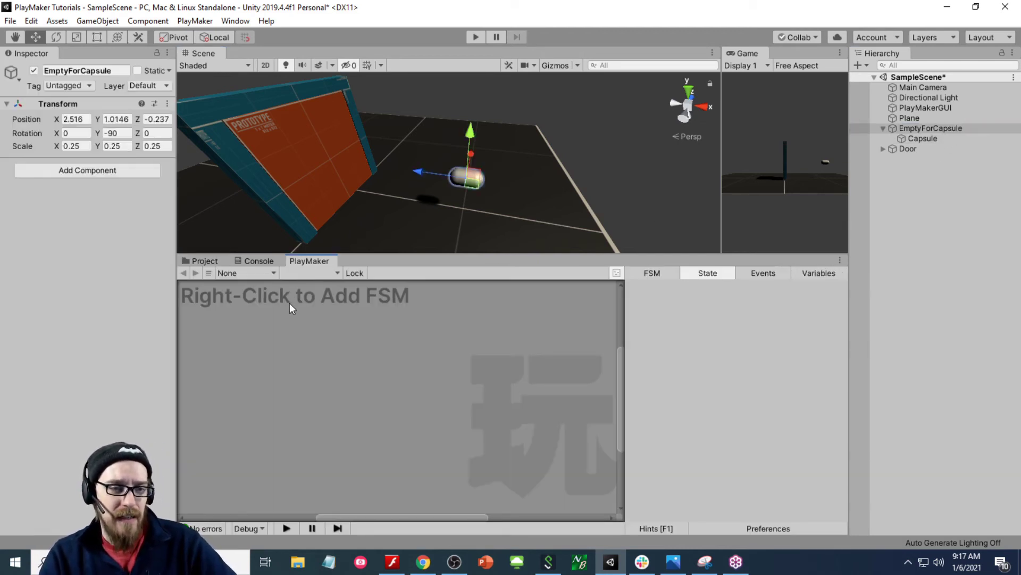
pyautogui.rightClick(250, 328)
pyautogui.click(260, 335)
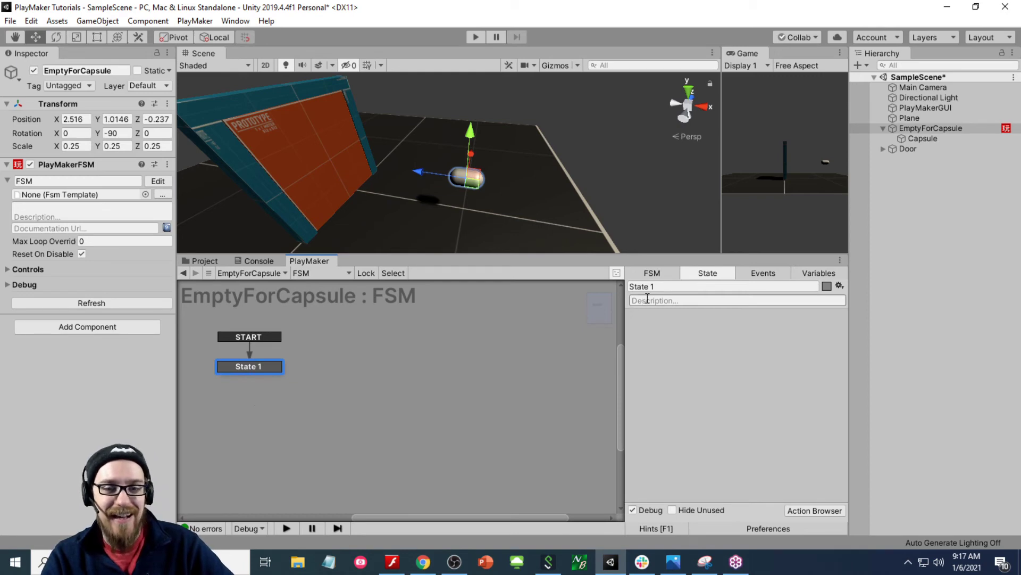
# - Name the FSM's start state "Inti" and give it the description "Empty State"
pyautogui.click(657, 287)
pyautogui.write('Inti')
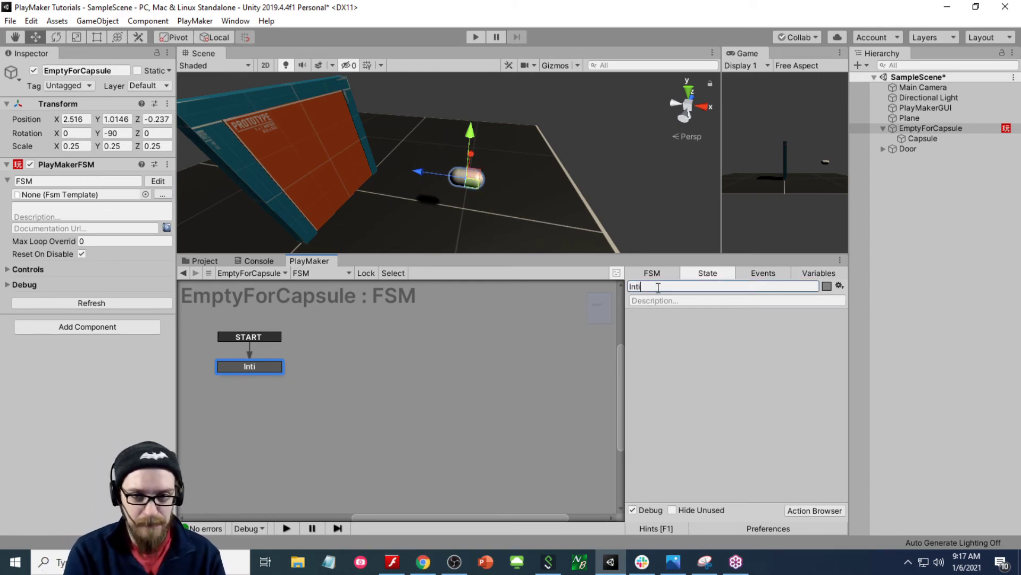
pyautogui.press('Tab')
pyautogui.write('Empty State')
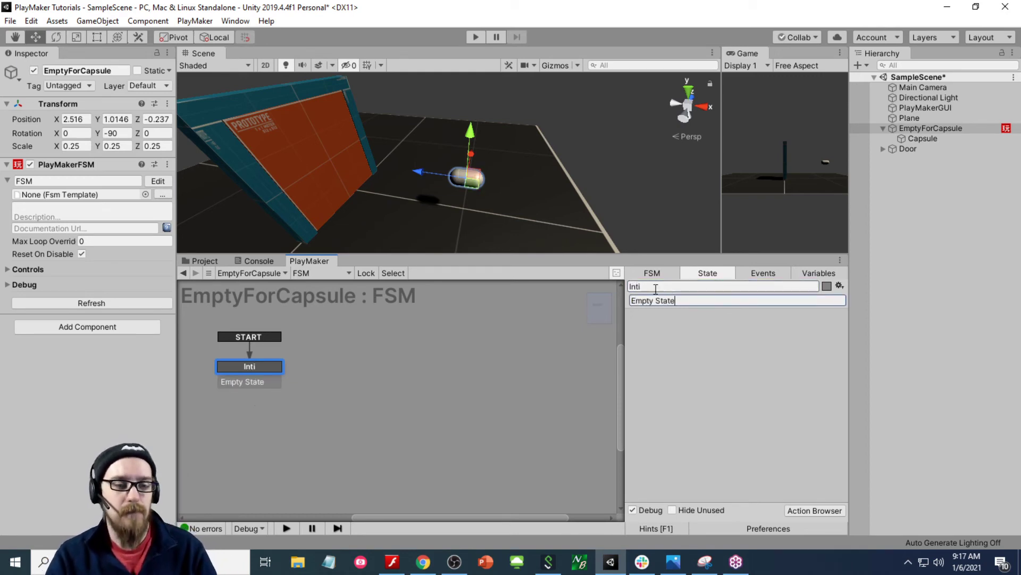
# - Add a second state beside Inti and name it "Go Through Door"
pyautogui.rightClick(346, 362)
pyautogui.click(359, 369)
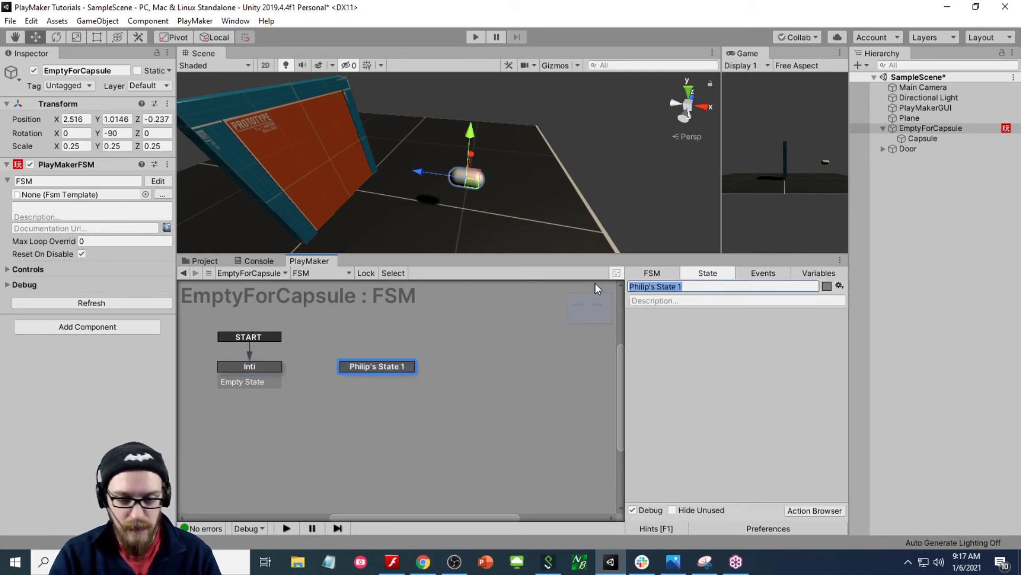
pyautogui.write('Go Thro')
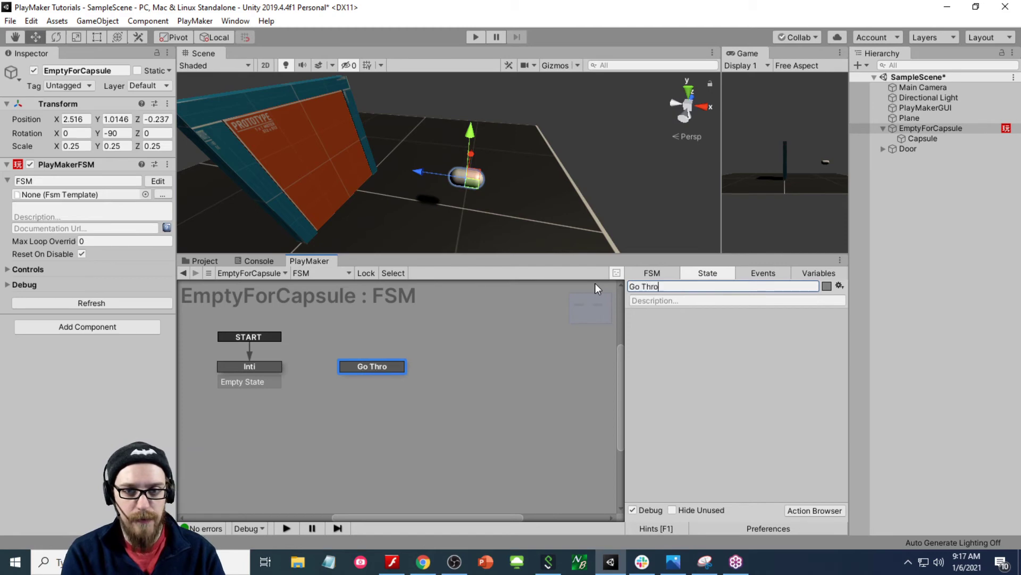
pyautogui.write('ugh Door')
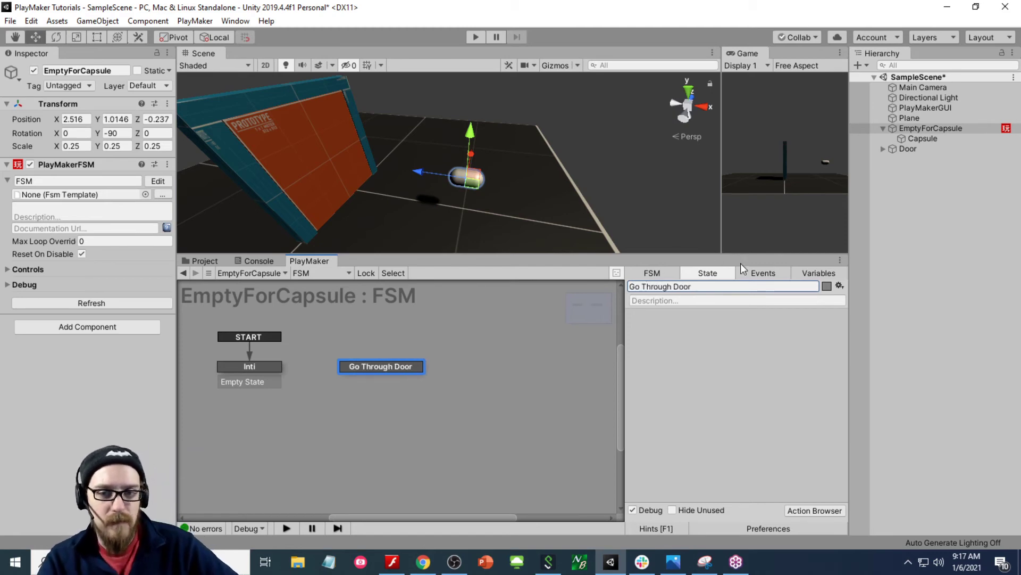
# - Create an event named "shoot" and add it as a global transition to the Go Through Door state
pyautogui.click(758, 269)
pyautogui.click(691, 498)
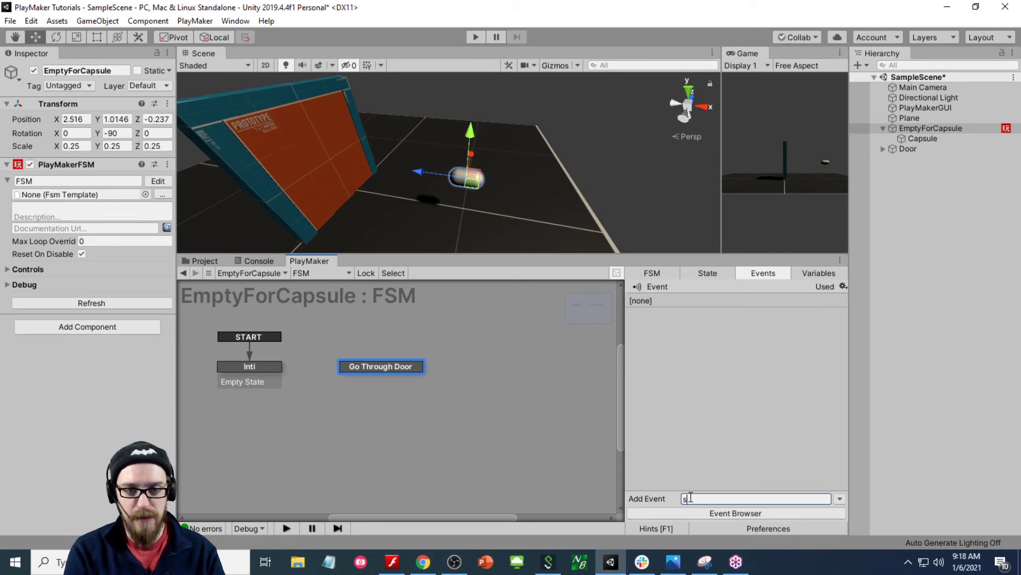
pyautogui.write('shoot')
pyautogui.press('Return')
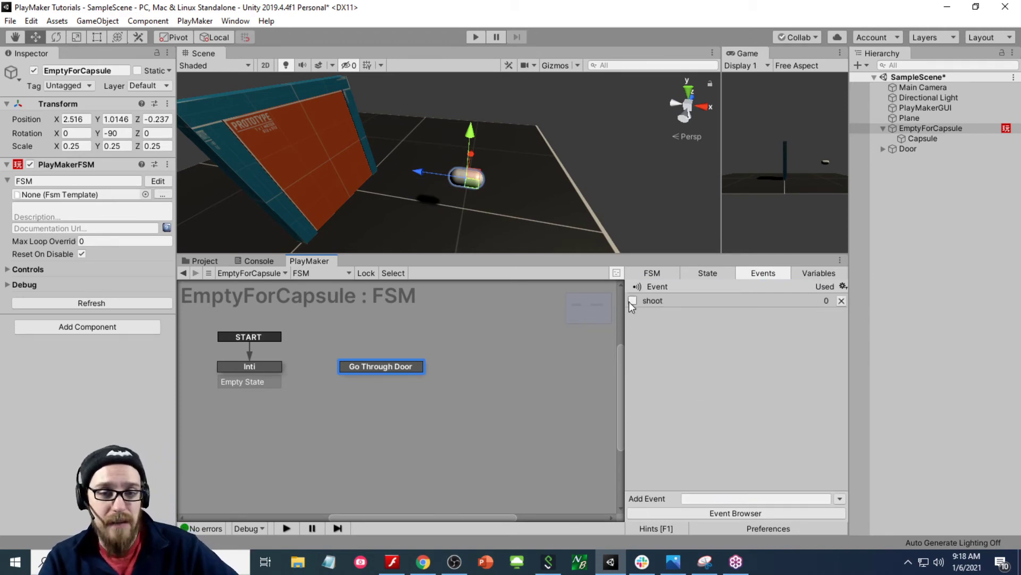
pyautogui.rightClick(406, 367)
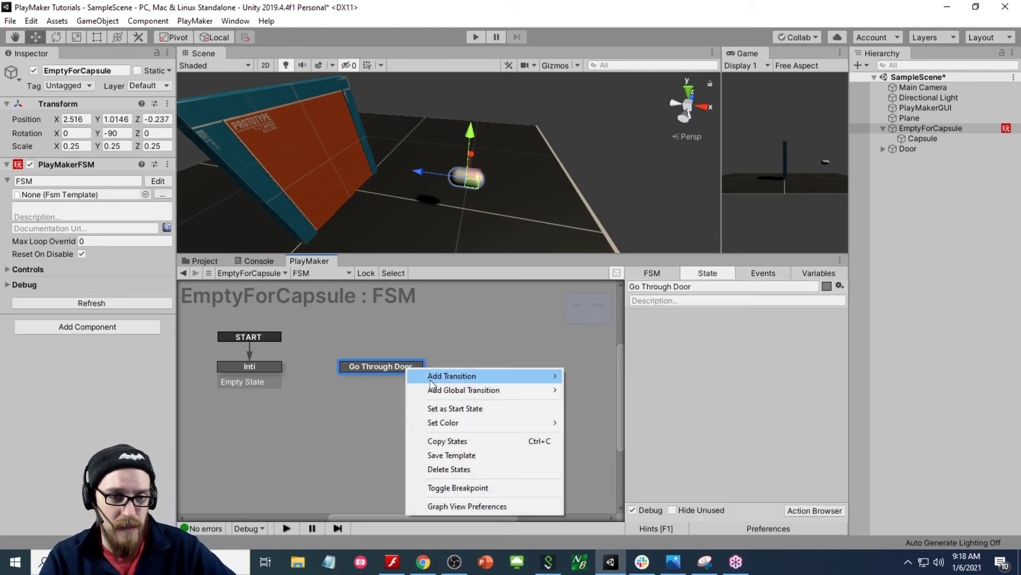
pyautogui.moveTo(446, 394)
pyautogui.click(600, 390)
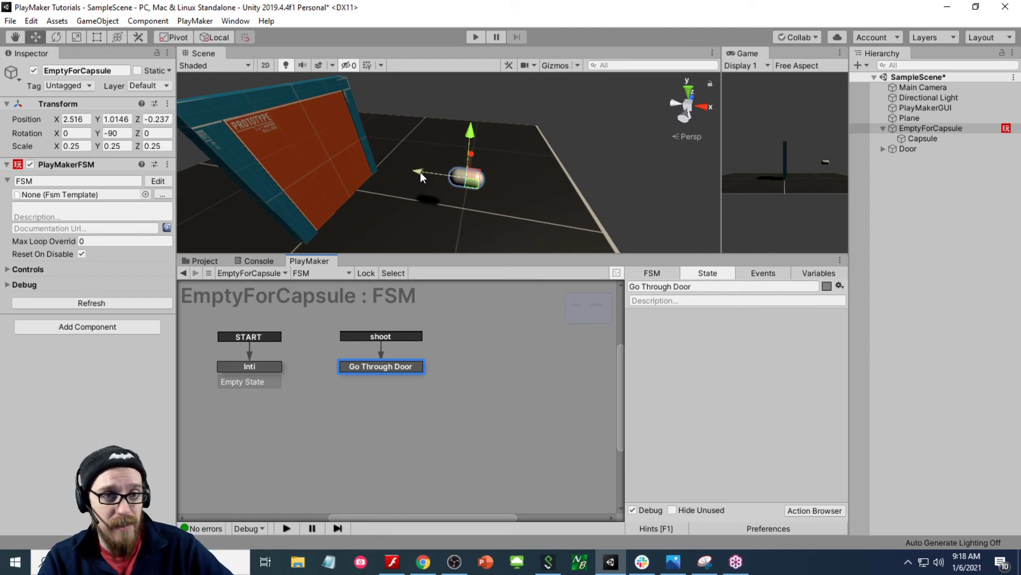
# - Test moving EmptyForCapsule along its forward axis toward the door, and set its X position to 2.5
pyautogui.moveTo(421, 171); pyautogui.dragTo(419, 171)
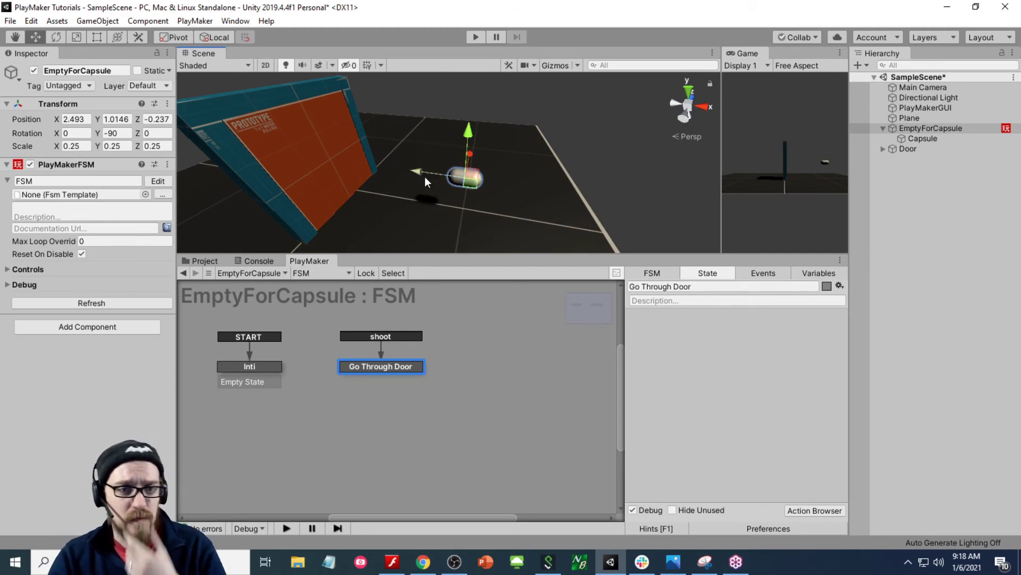
pyautogui.moveTo(417, 171); pyautogui.dragTo(393, 162)
pyautogui.click(88, 118)
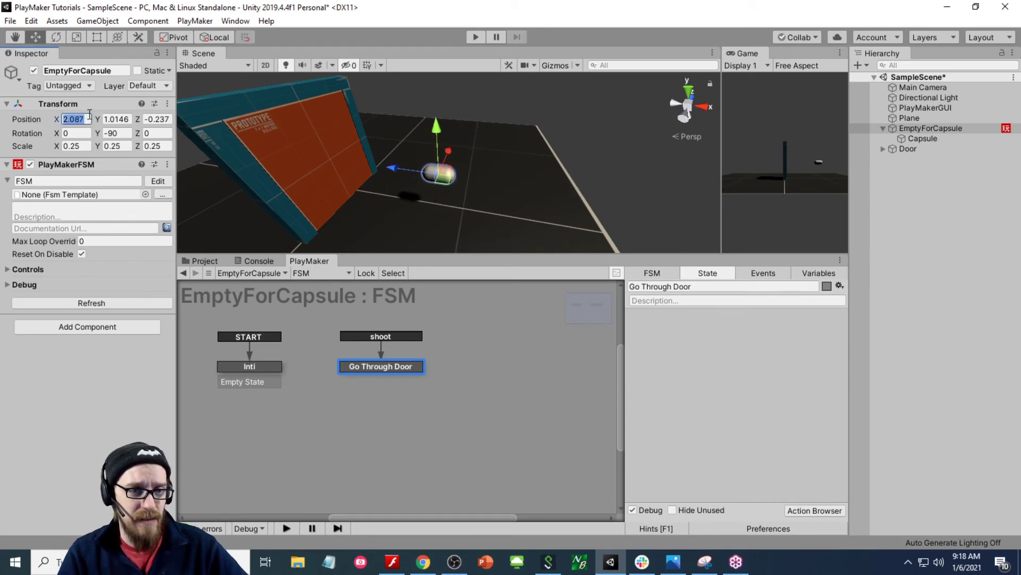
pyautogui.write('2.5')
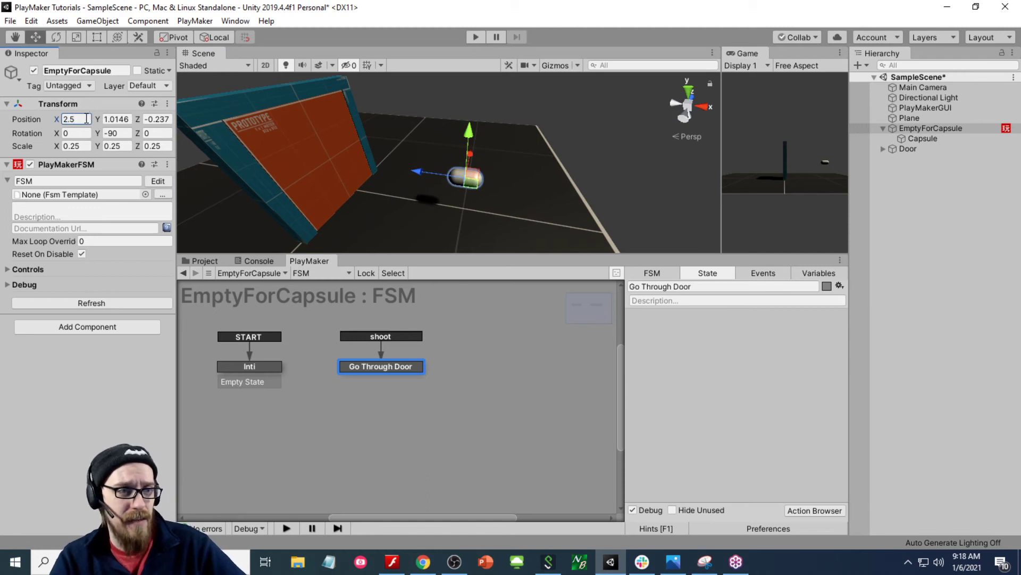
# - Try X positions of 5 and -2.5 for EmptyForCapsule, and return it to 2.5
pyautogui.press('BackSpace')
pyautogui.press('BackSpace')
pyautogui.press('BackSpace')
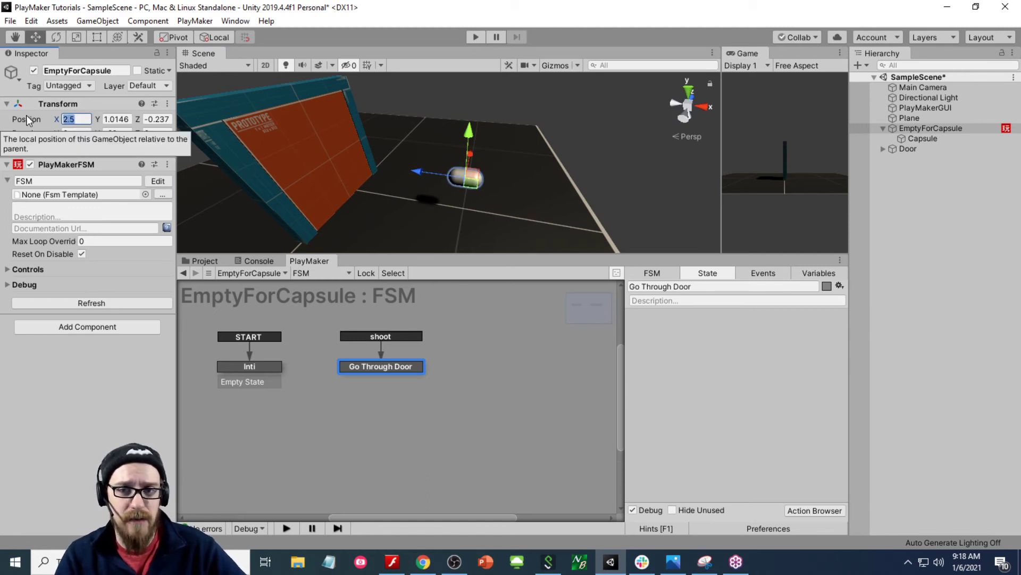
pyautogui.write('5')
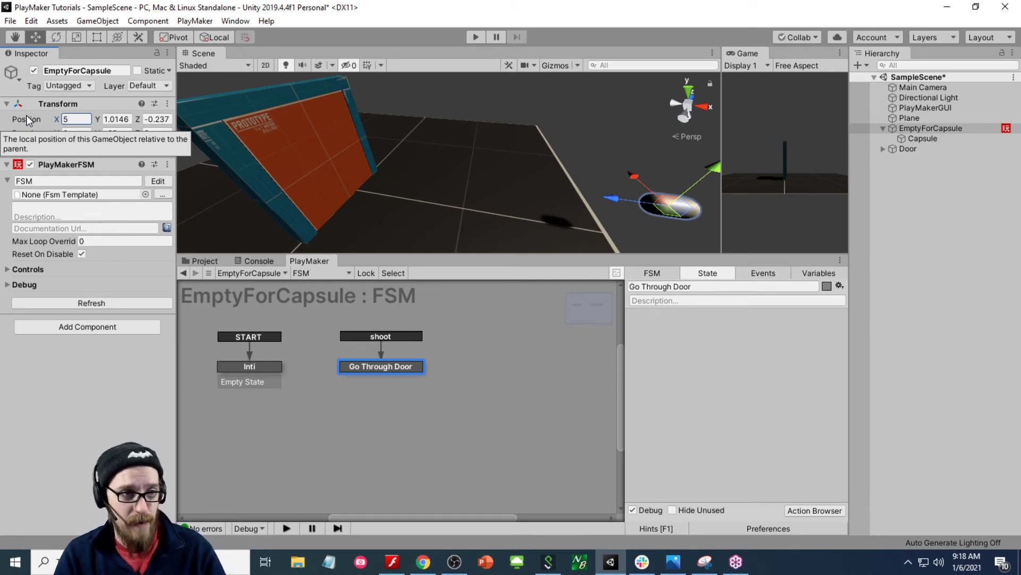
pyautogui.doubleClick(76, 120)
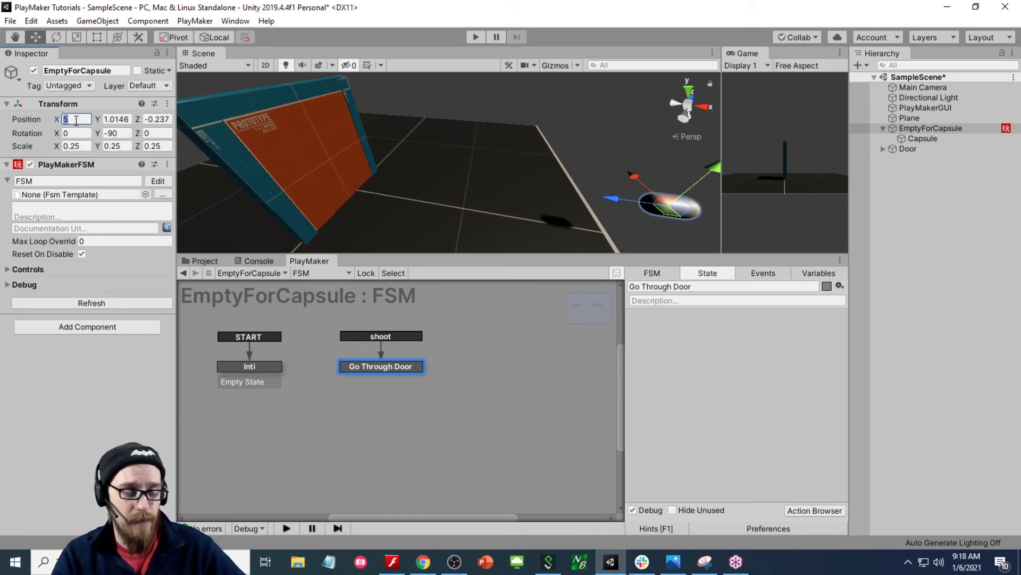
pyautogui.write('-2.5')
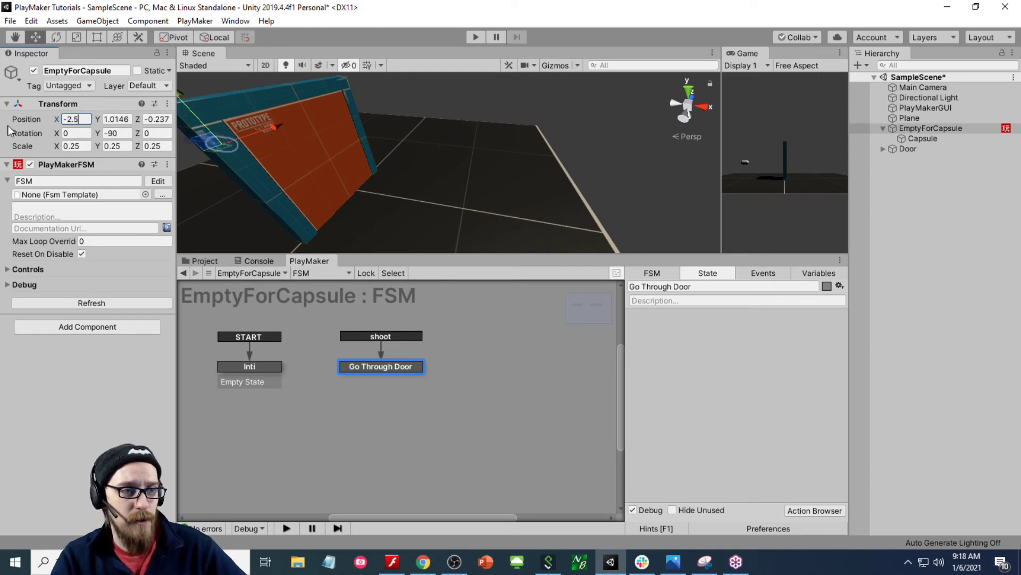
pyautogui.moveTo(7, 126); pyautogui.dragTo(14, 112)
pyautogui.write('2.5')
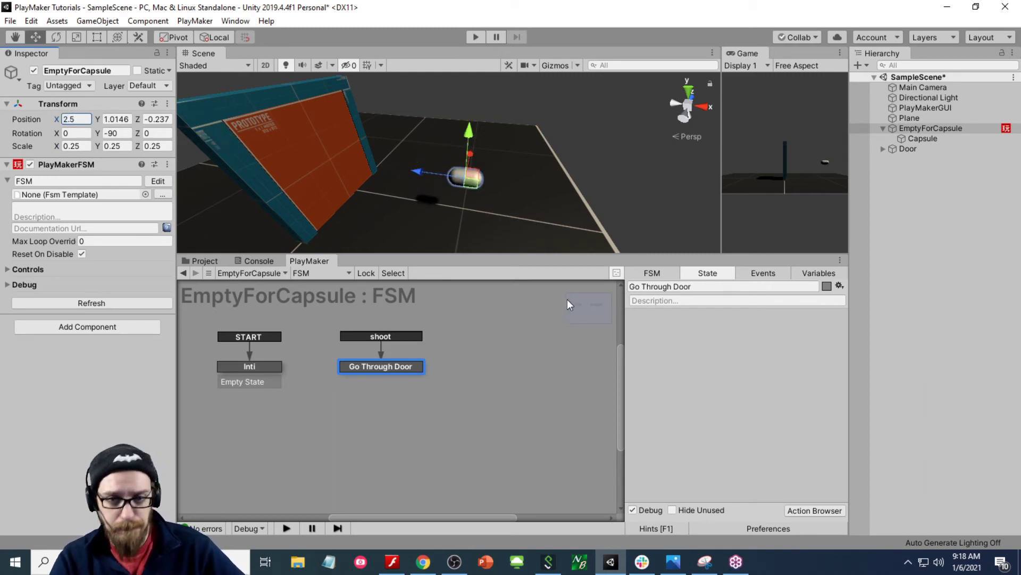
# - Add a Float Interpolate action to the Go Through Door state
pyautogui.doubleClick(656, 340)
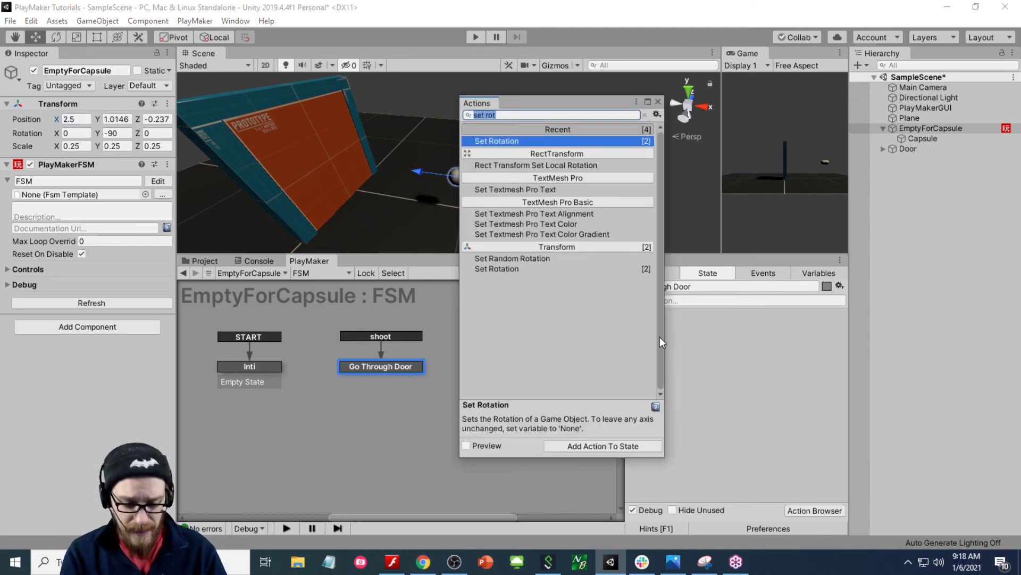
pyautogui.write('int')
pyautogui.press('Return')
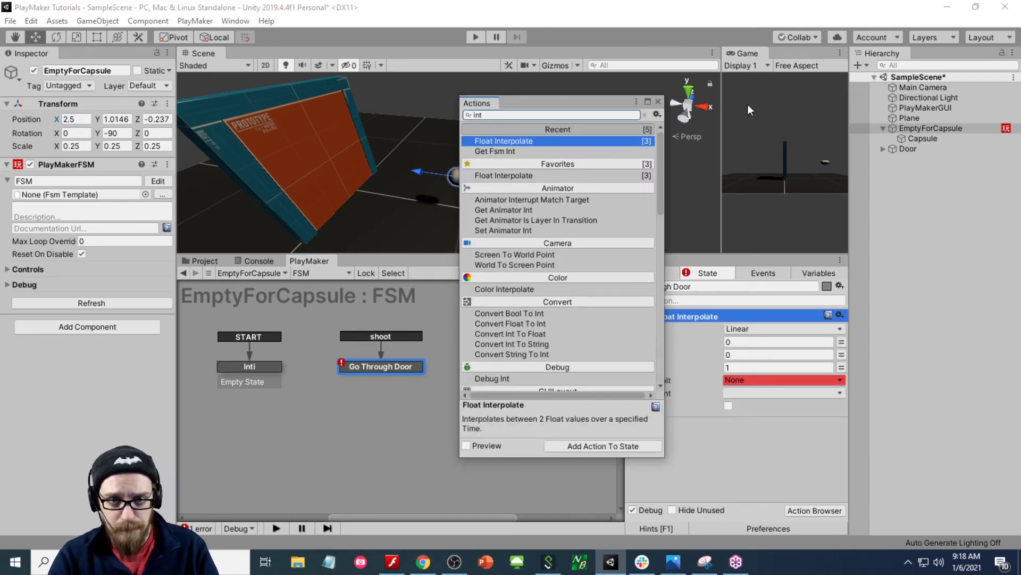
# - Set the Float Interpolate action to run from 2.5 to -2.5
pyautogui.click(658, 101)
pyautogui.click(740, 342)
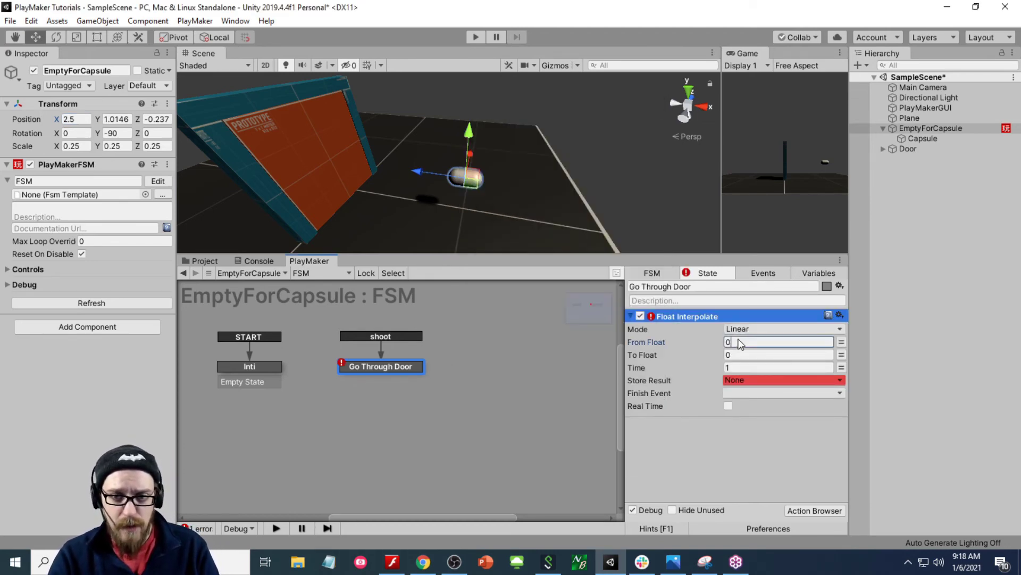
pyautogui.doubleClick(740, 341)
pyautogui.press('Tab')
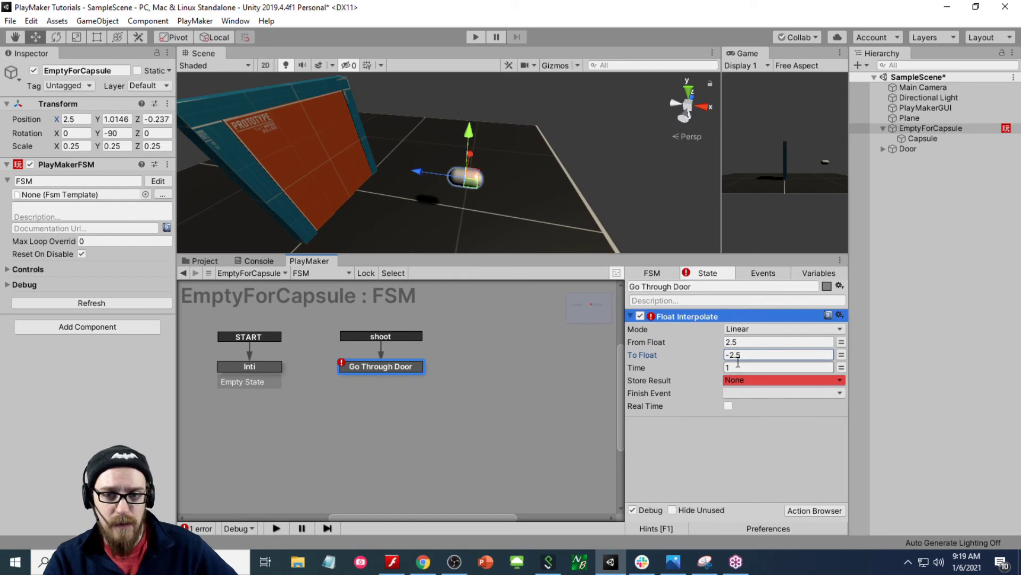
# - Store the Float Interpolate result in a new variable named "shootFloat"
pyautogui.click(748, 380)
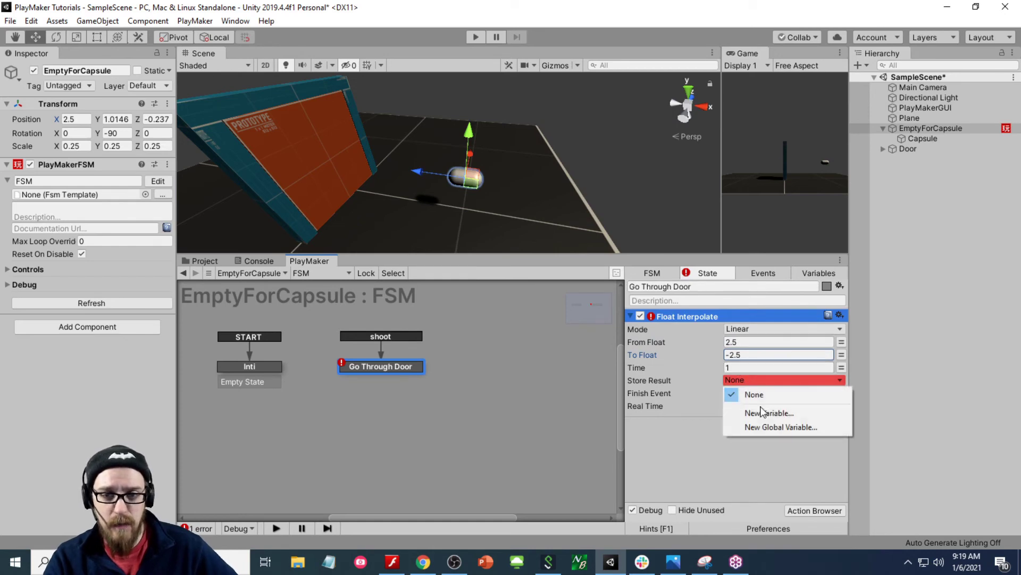
pyautogui.click(760, 412)
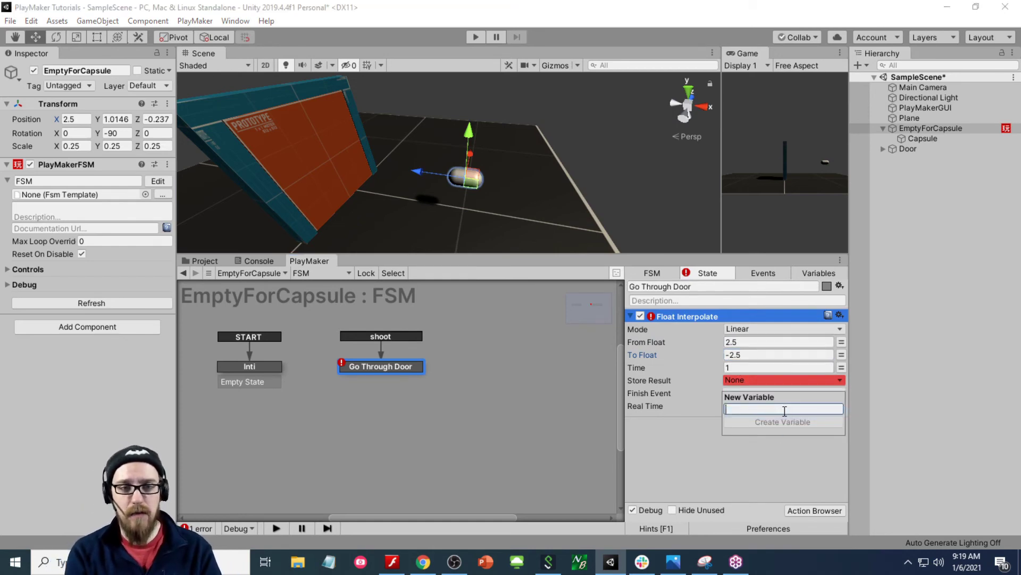
pyautogui.write('shootFloat')
pyautogui.press('Return')
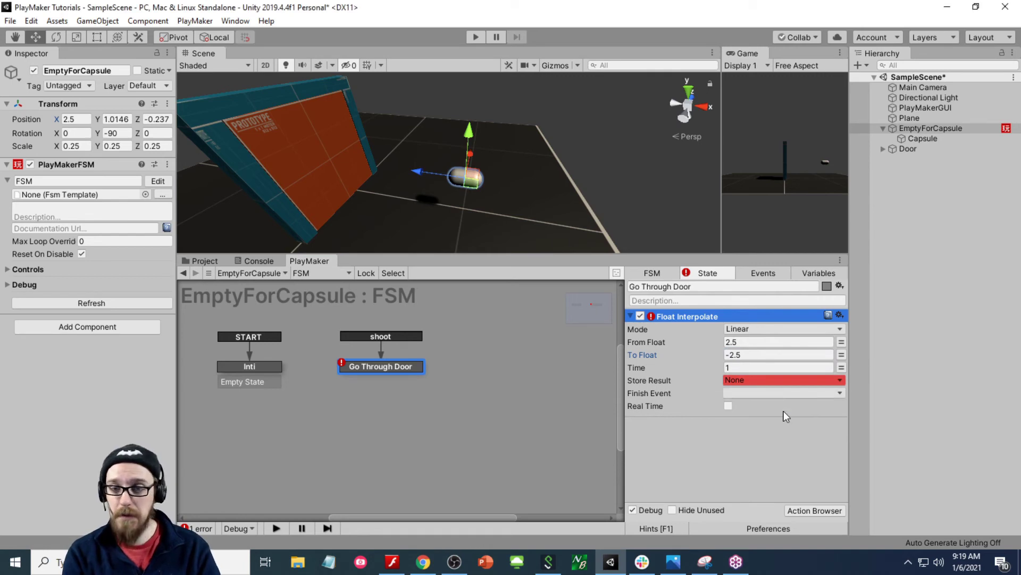
# - Create a finish event named "goBack" for Float Interpolate and add it as a transition on the Go Through Door state
pyautogui.click(785, 406)
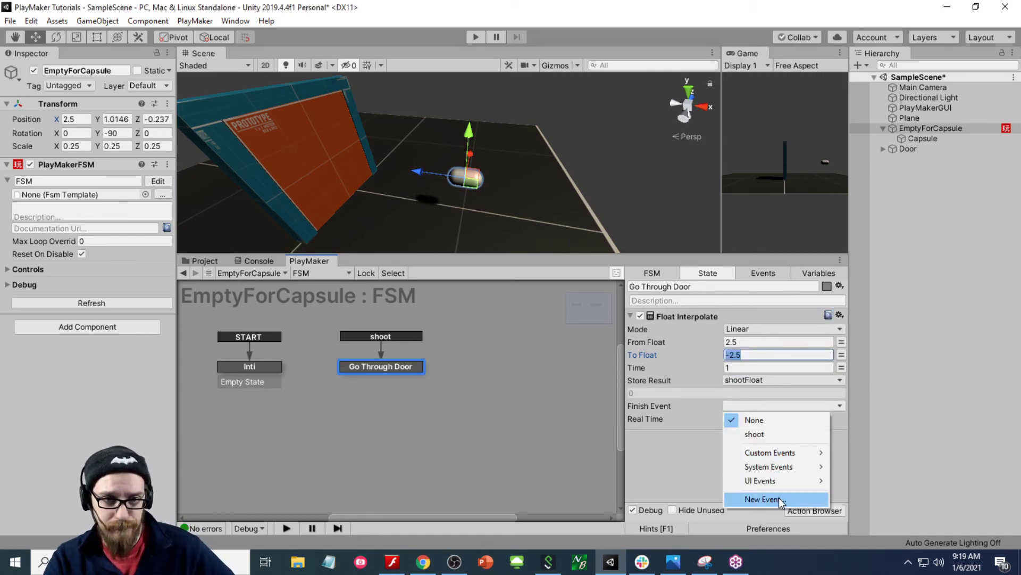
pyautogui.click(692, 474)
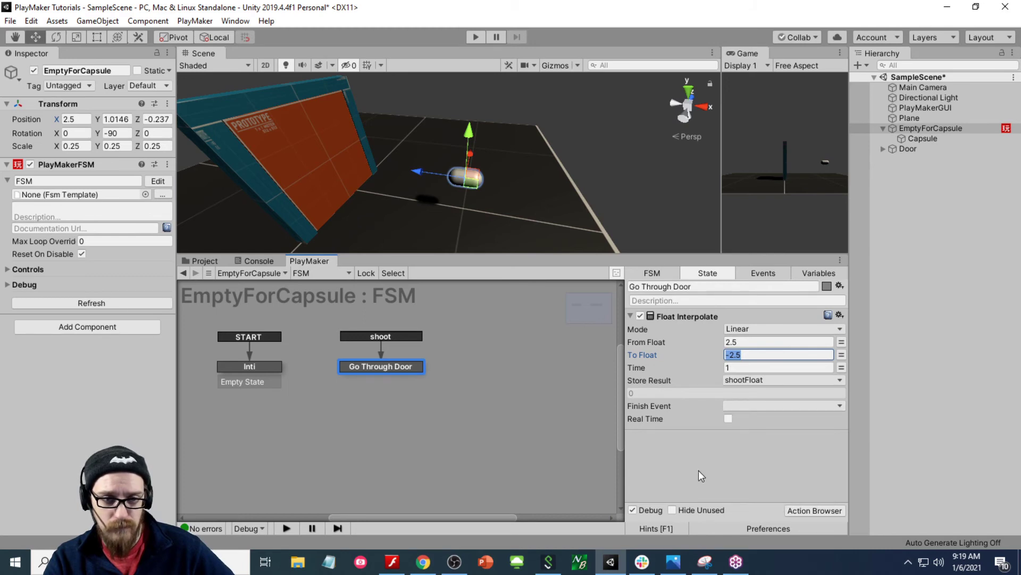
pyautogui.click(745, 406)
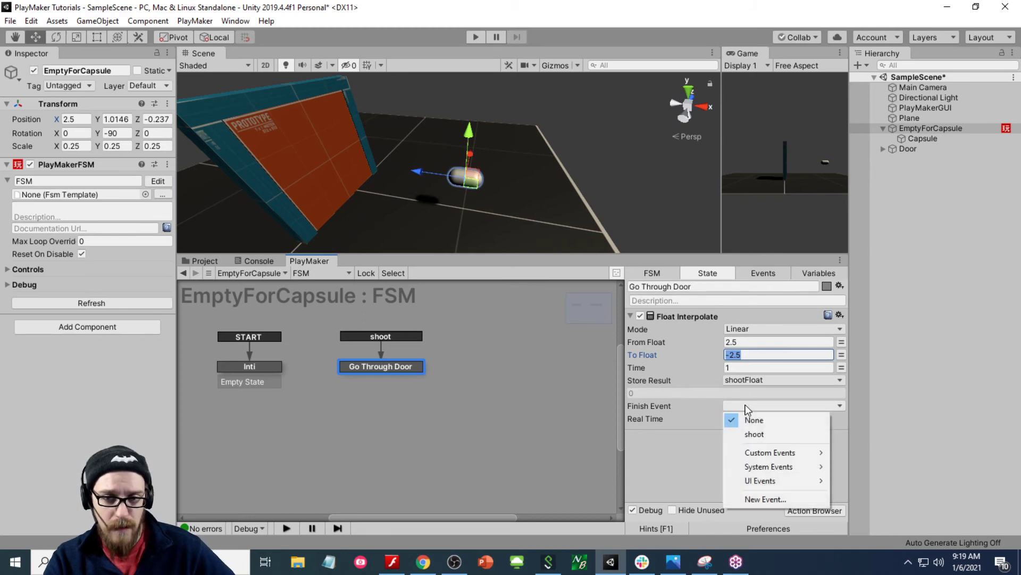
pyautogui.click(793, 498)
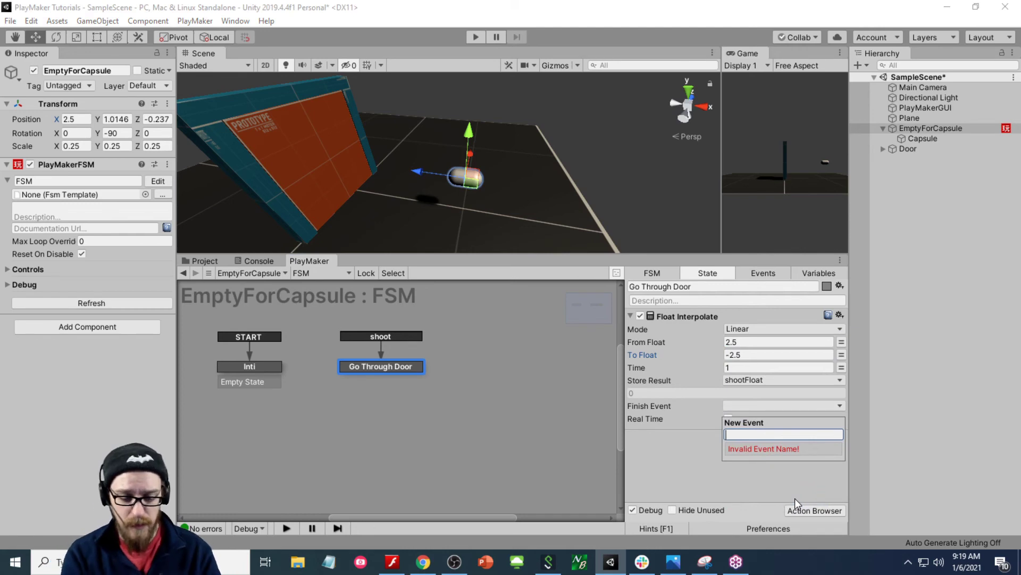
pyautogui.write('goBack')
pyautogui.press('Return')
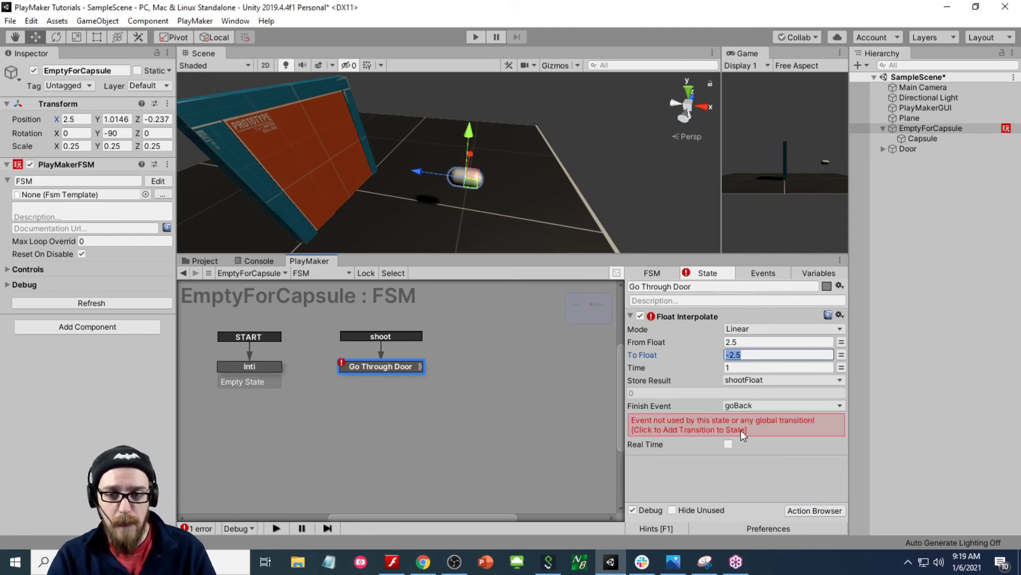
pyautogui.click(742, 430)
# - Connect the goBack transition to a new state and name that state "Go Back"
pyautogui.moveTo(404, 380); pyautogui.dragTo(475, 361)
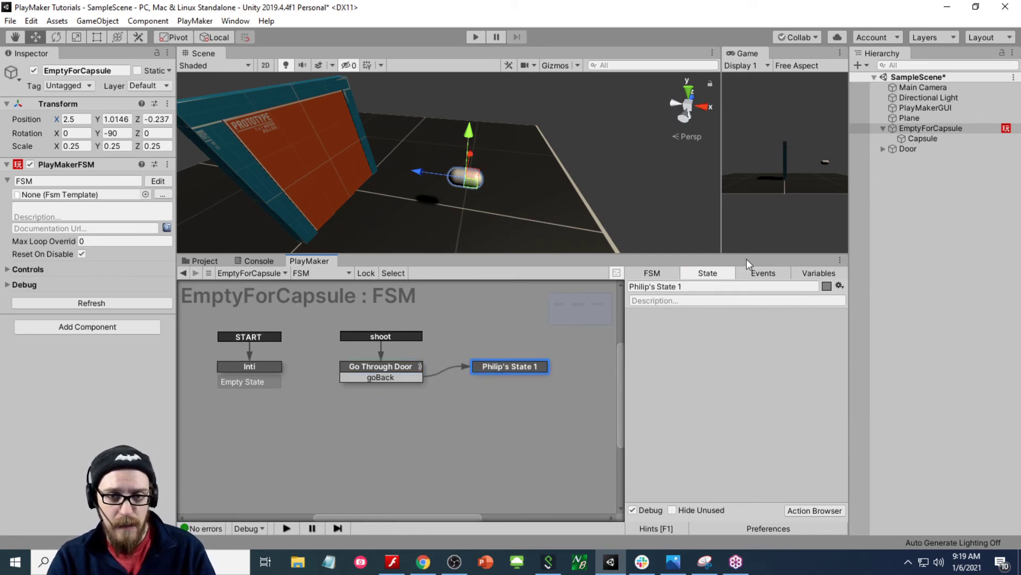
pyautogui.click(692, 286)
pyautogui.write('Go')
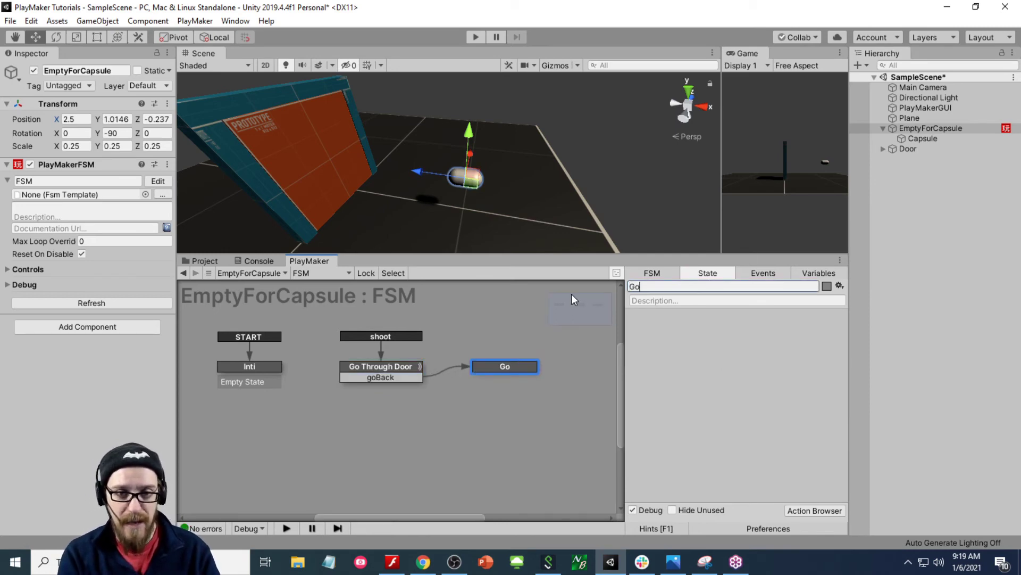
pyautogui.write(' Back')
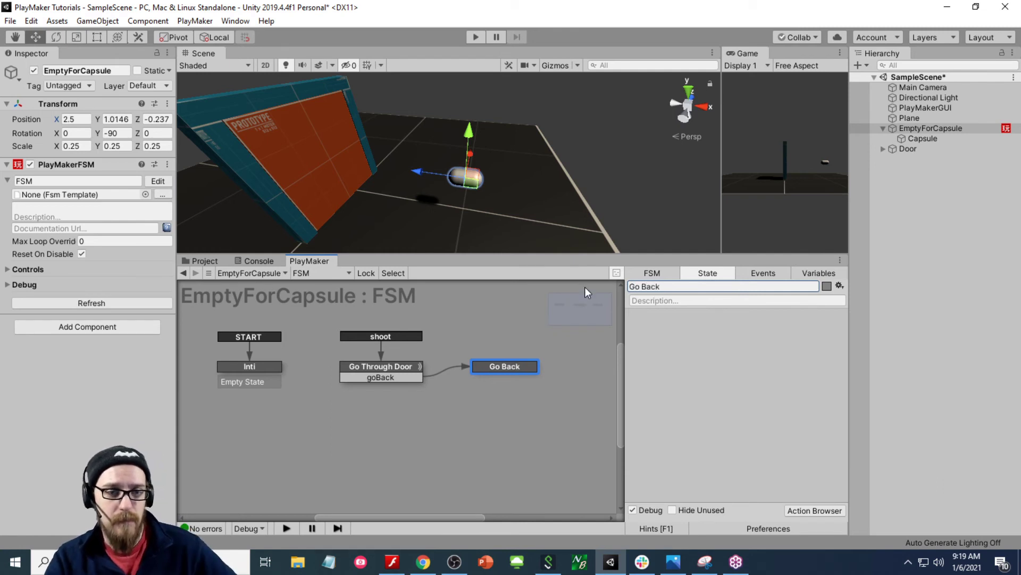
# - Give the Go Through Door state the description "Shoot bullet through door"
pyautogui.click(408, 378)
pyautogui.click(658, 300)
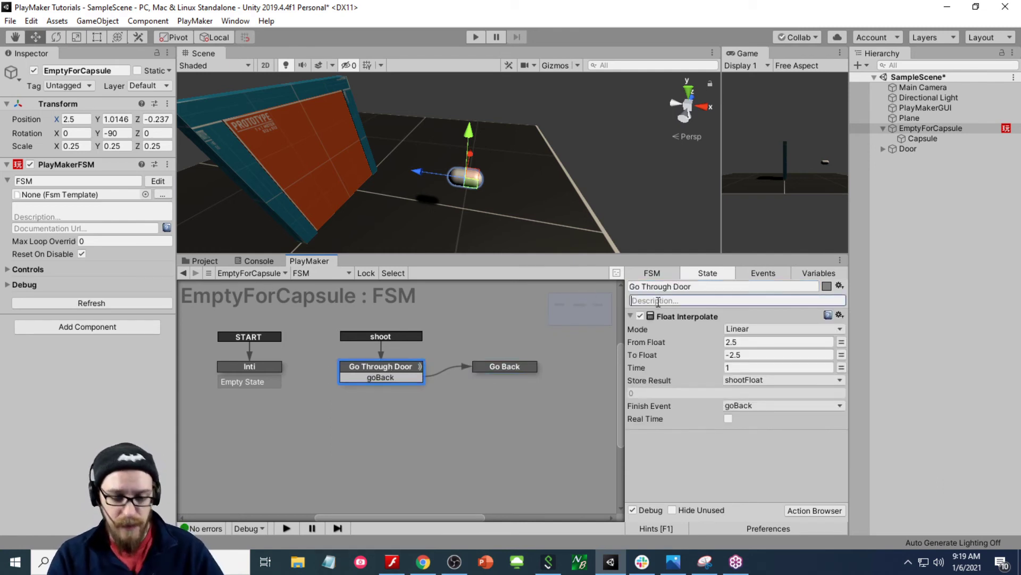
pyautogui.write('Sho')
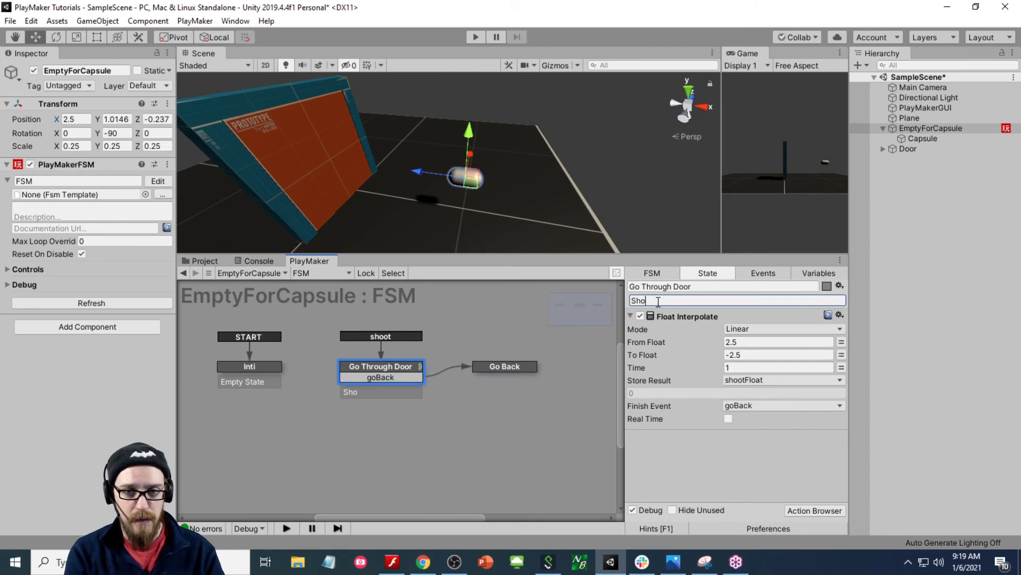
pyautogui.write('tot bullet throu')
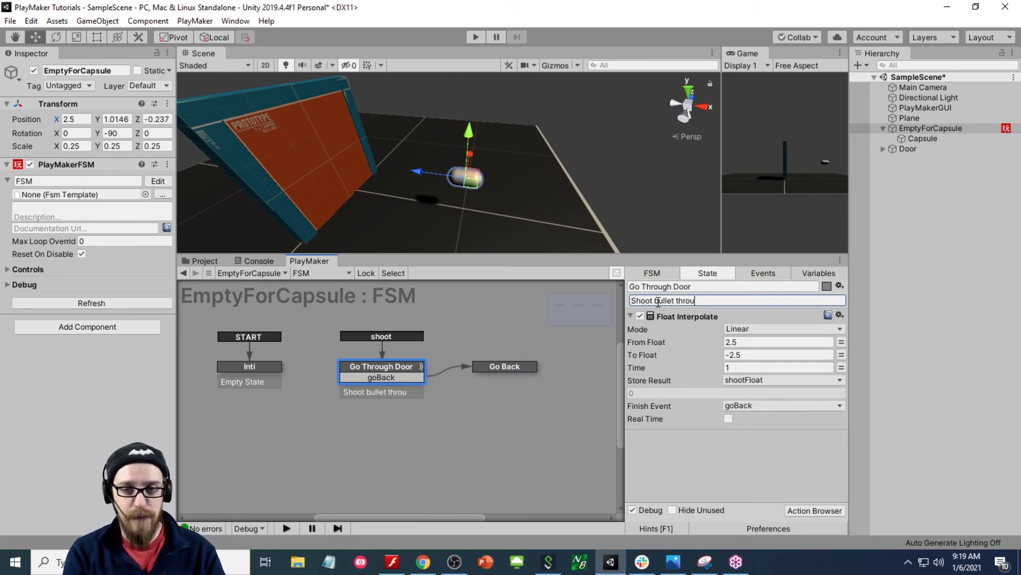
pyautogui.write('gh door')
# - Give the Go Back state the description "Shoot bullet back where we came"
pyautogui.click(530, 367)
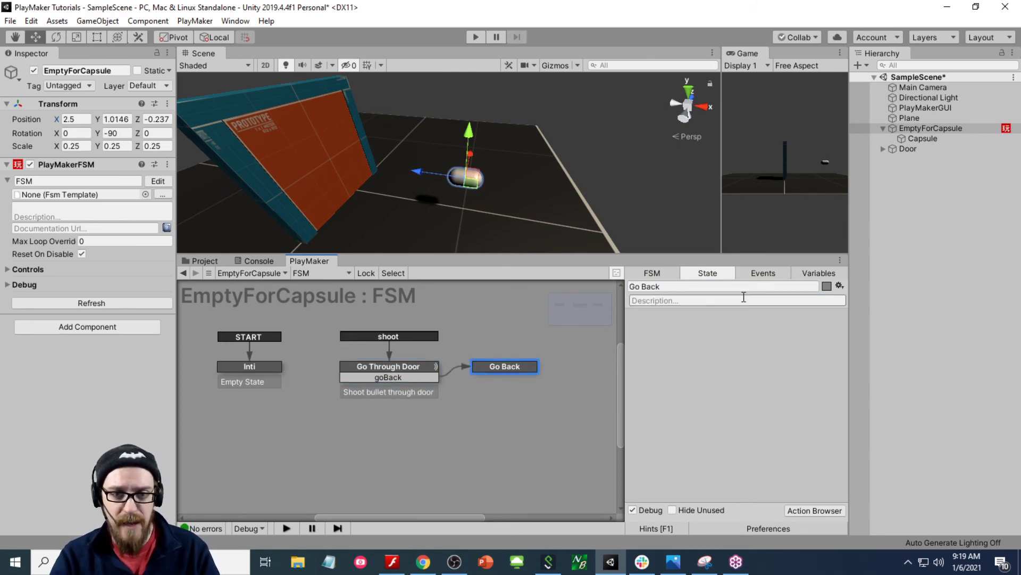
pyautogui.click(679, 301)
pyautogui.write('Go back')
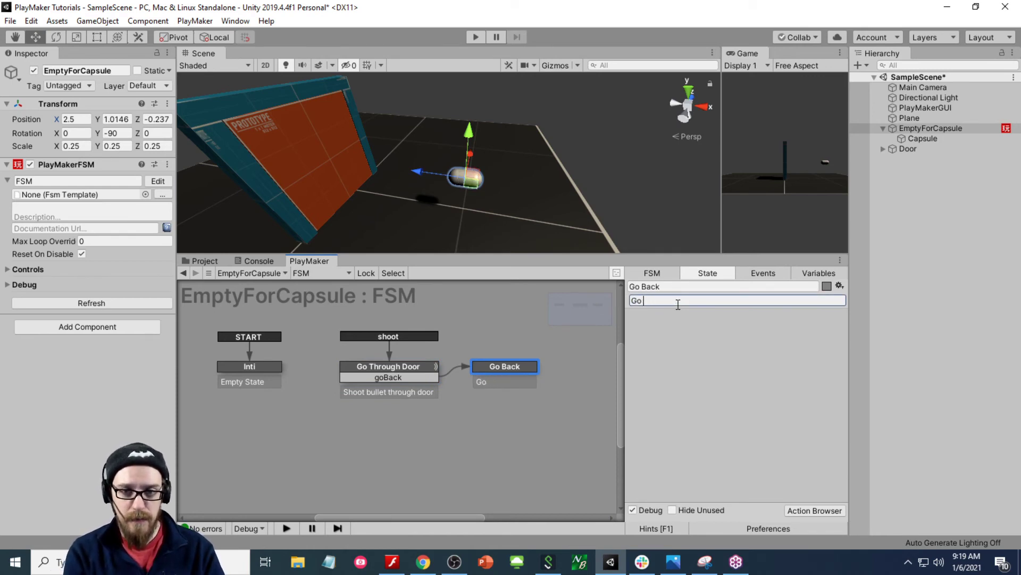
pyautogui.press('BackSpace')
pyautogui.press('BackSpace')
pyautogui.press('BackSpace')
pyautogui.write('Shoot bullet back wehre we')
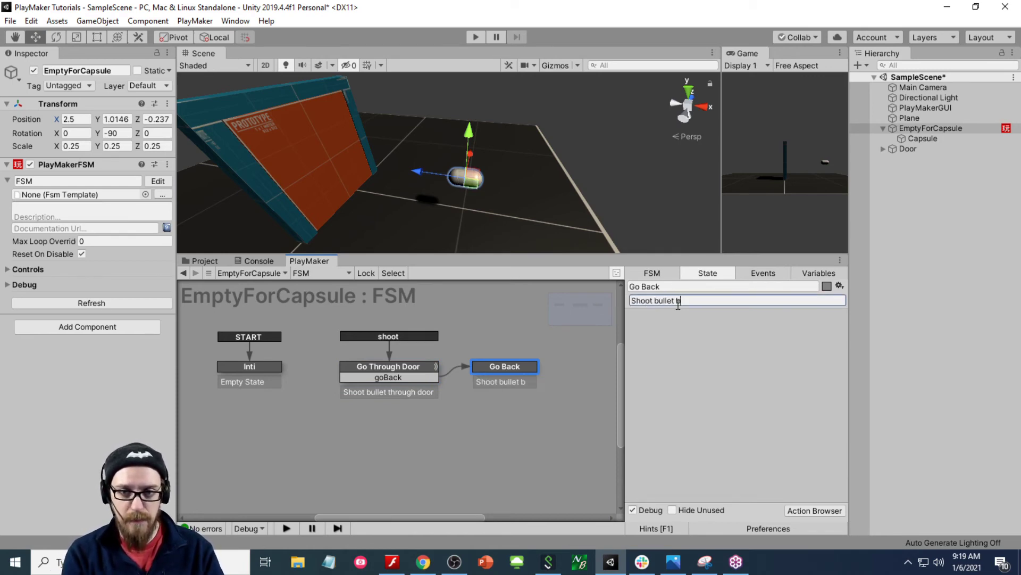
pyautogui.press('BackSpace')
pyautogui.press('BackSpace')
pyautogui.press('BackSpace')
pyautogui.press('BackSpace')
pyautogui.press('BackSpace')
pyautogui.press('BackSpace')
pyautogui.press('BackSpace')
pyautogui.press('BackSpace')
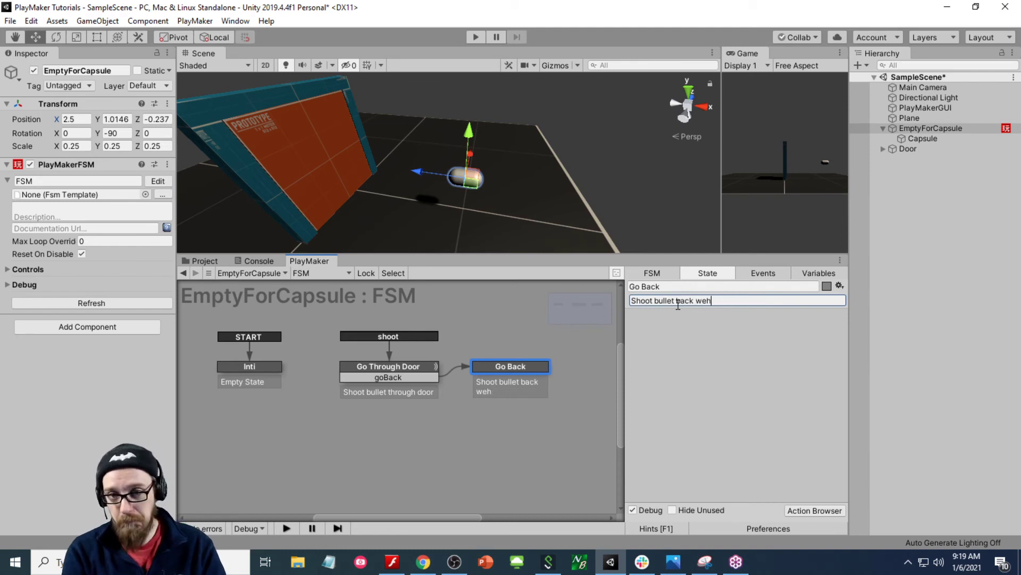
pyautogui.write('where we came')
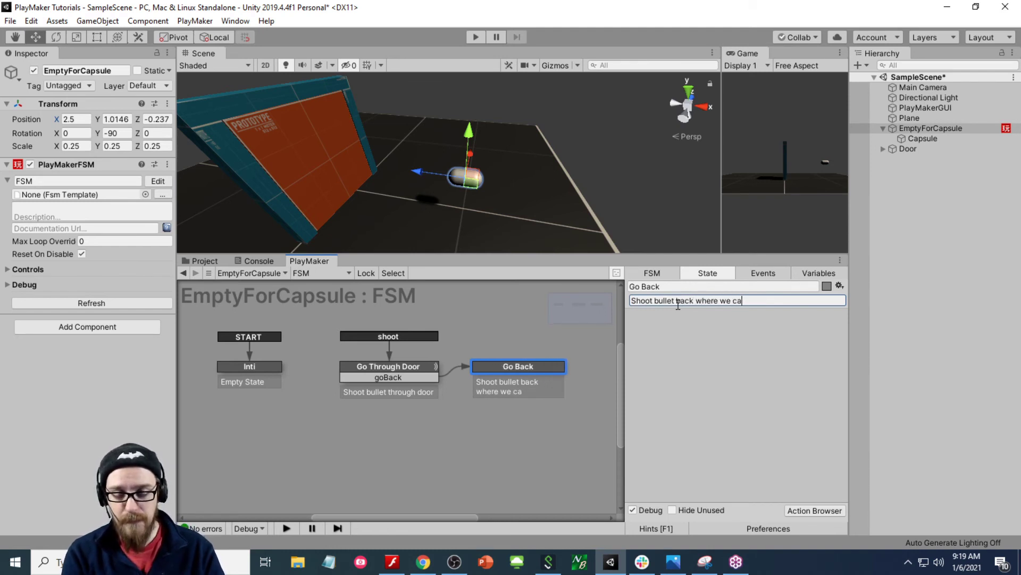
# - Add a Set Position action to the Go Through Door state
pyautogui.click(394, 376)
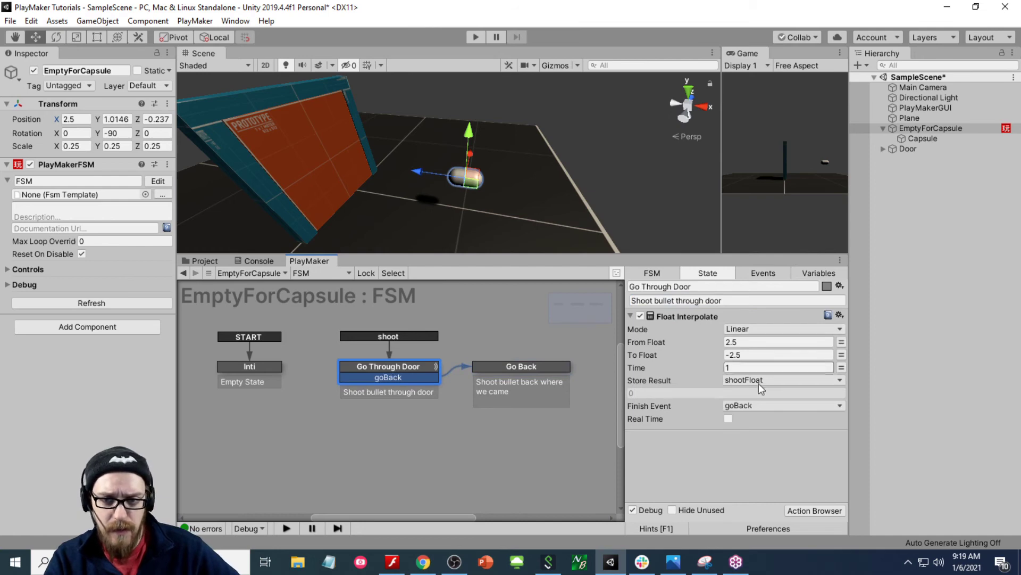
pyautogui.click(727, 459)
pyautogui.write('set po')
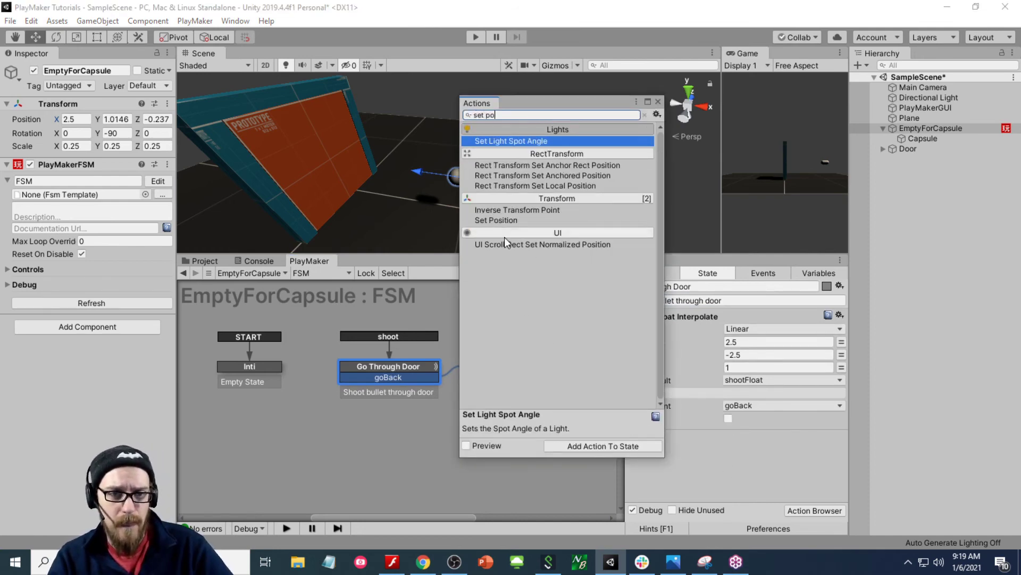
pyautogui.doubleClick(501, 221)
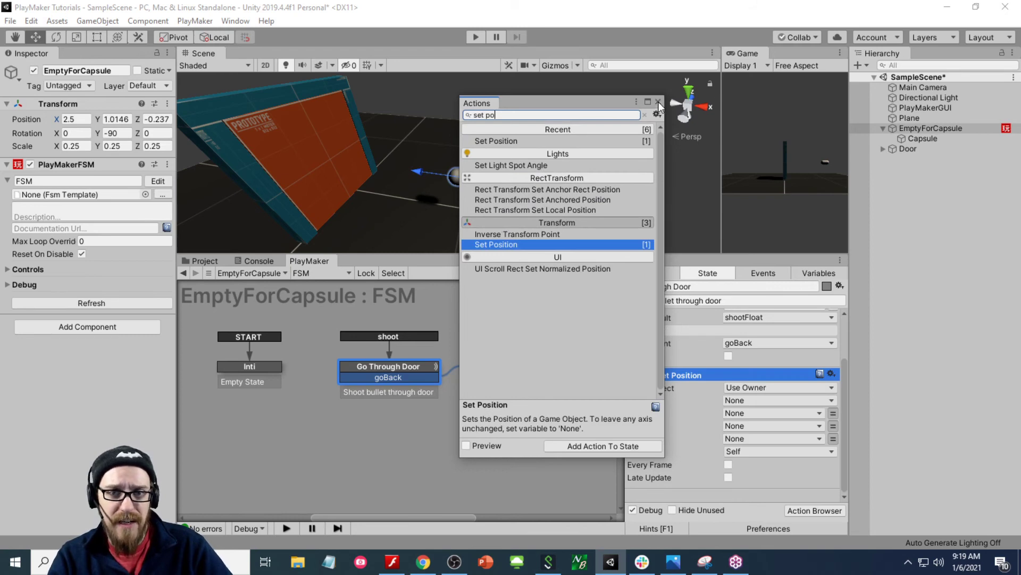
pyautogui.click(658, 101)
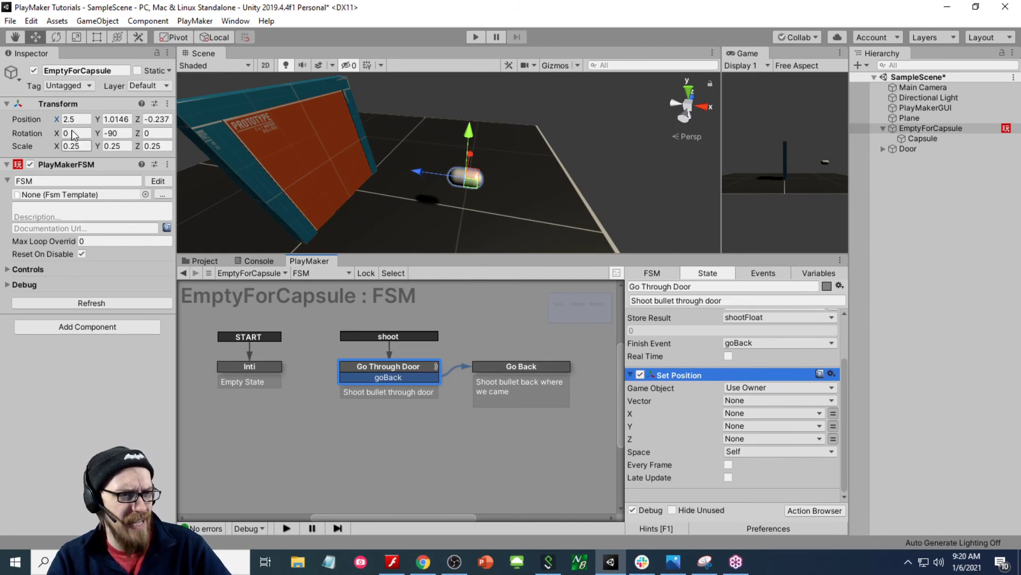
# - Try moving EmptyForCapsule along its axes in both local and global handle orientation, undoing the moves
pyautogui.click(940, 129)
pyautogui.moveTo(415, 168); pyautogui.dragTo(432, 182)
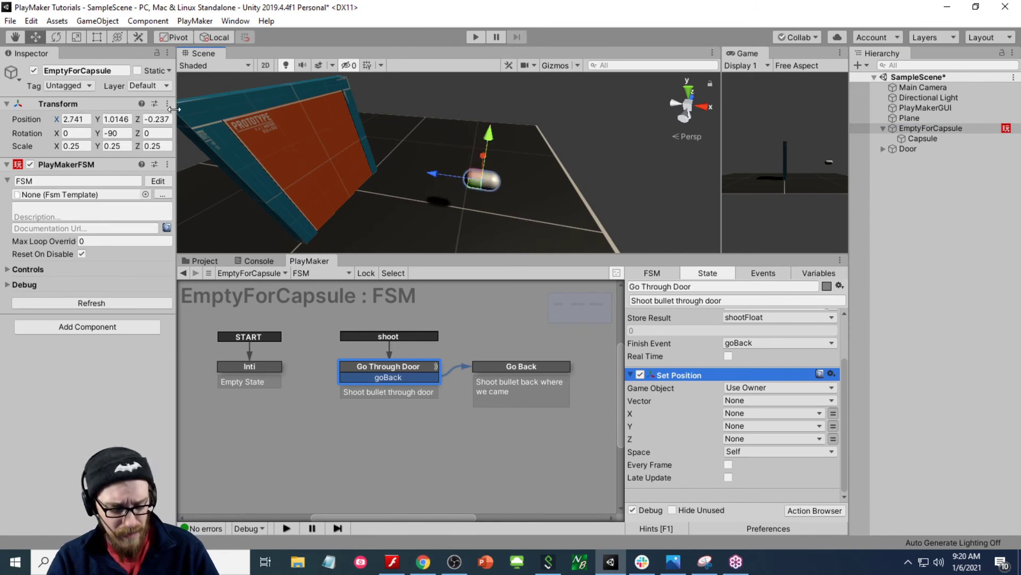
pyautogui.hotkey('ctrl', 'z')
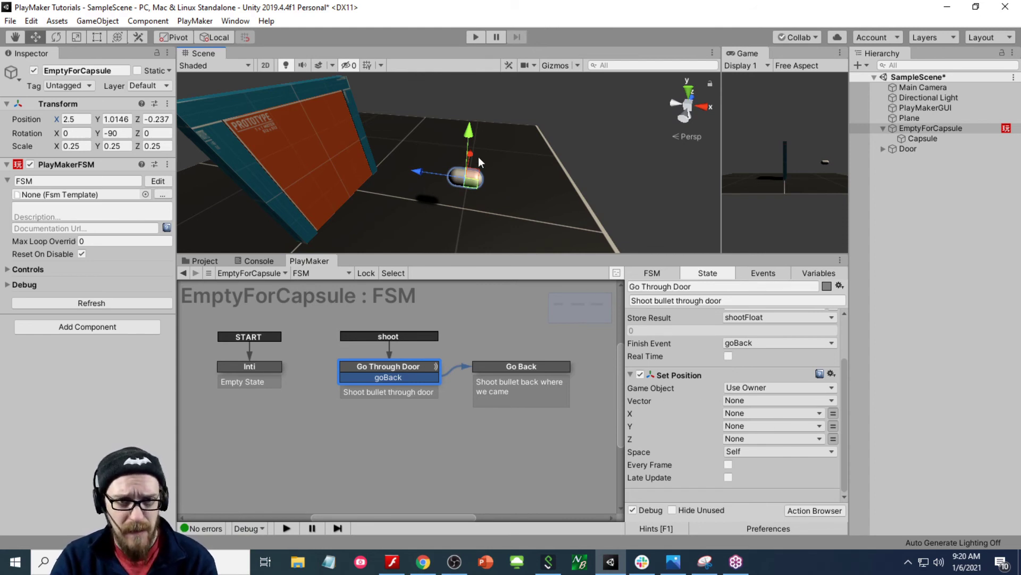
pyautogui.moveTo(477, 157)
pyautogui.mouseDown()
pyautogui.moveTo(449, 194)
pyautogui.moveTo(464, 153)
pyautogui.mouseUp()
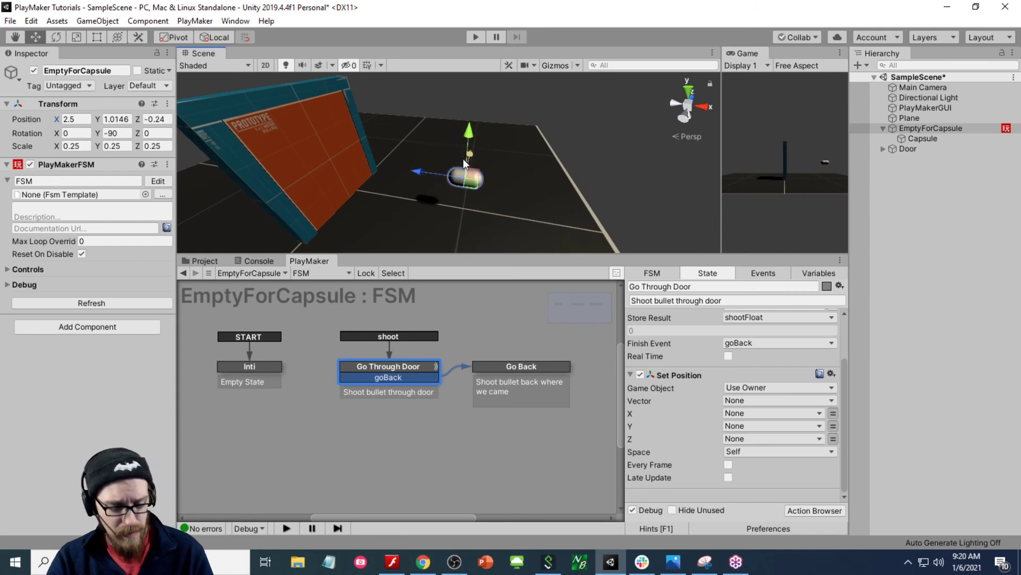
pyautogui.click(213, 38)
pyautogui.moveTo(470, 154); pyautogui.dragTo(514, 198)
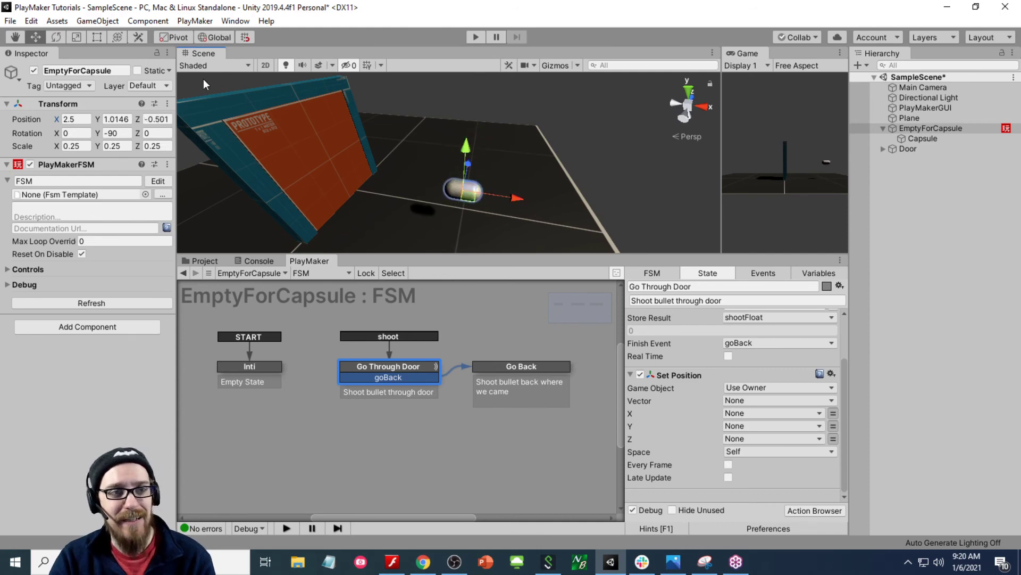
pyautogui.click(220, 36)
pyautogui.hotkey('ctrl', 'z')
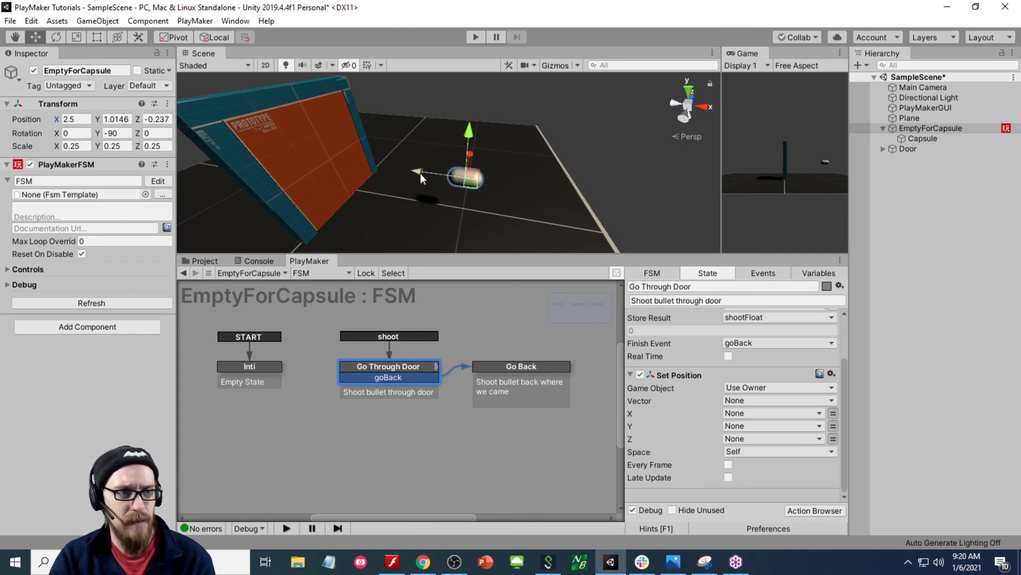
pyautogui.moveTo(420, 173); pyautogui.dragTo(440, 213)
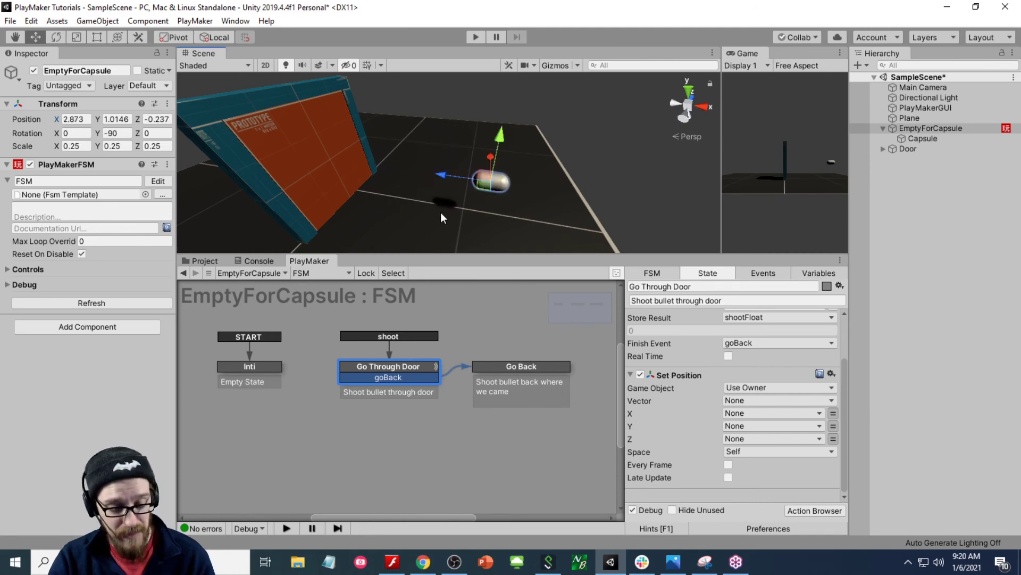
pyautogui.hotkey('ctrl', 'z')
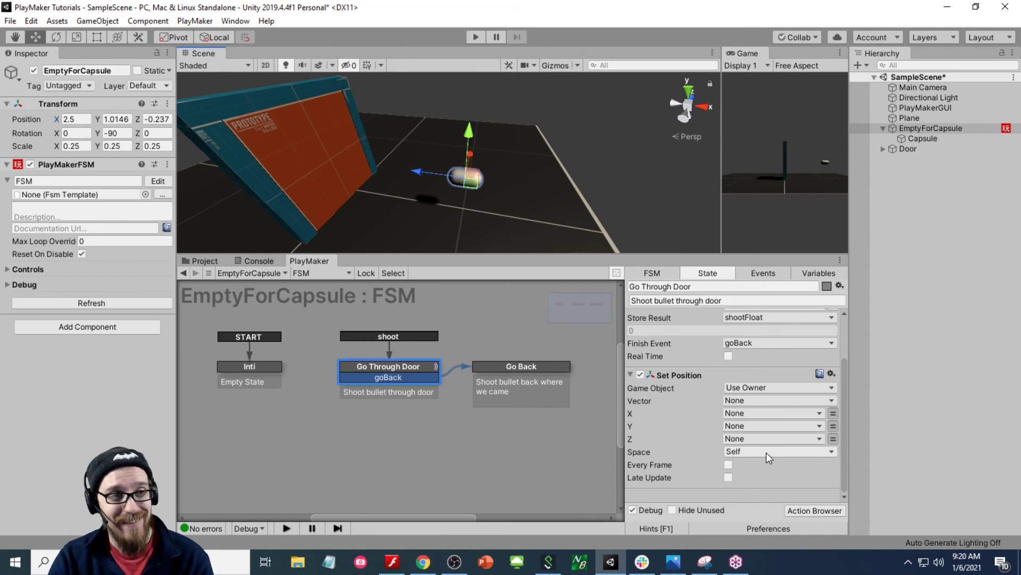
# - Set the Set Position action in Go Through Door to World space and use shootFloat for its X value
pyautogui.click(753, 451)
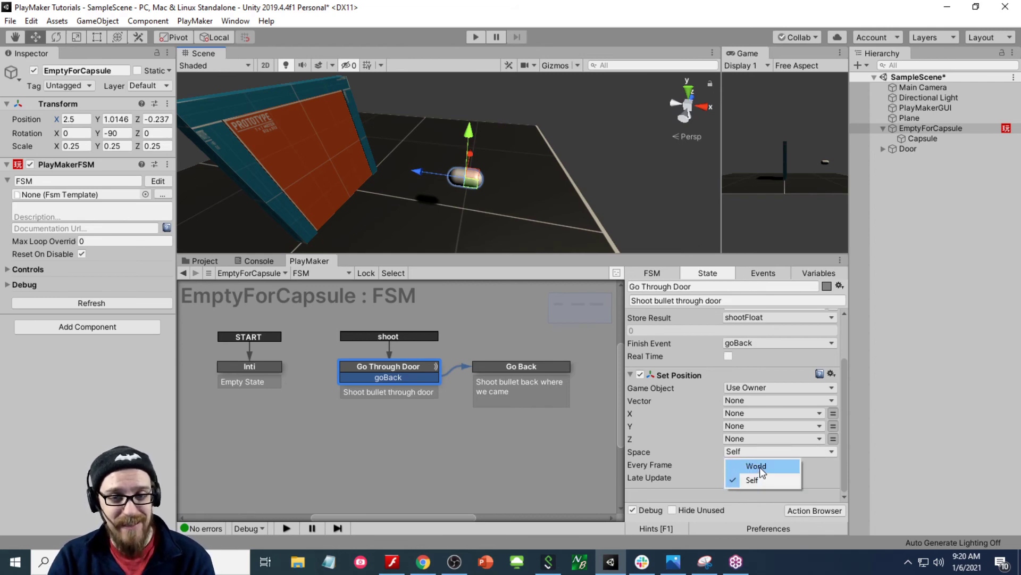
pyautogui.click(760, 467)
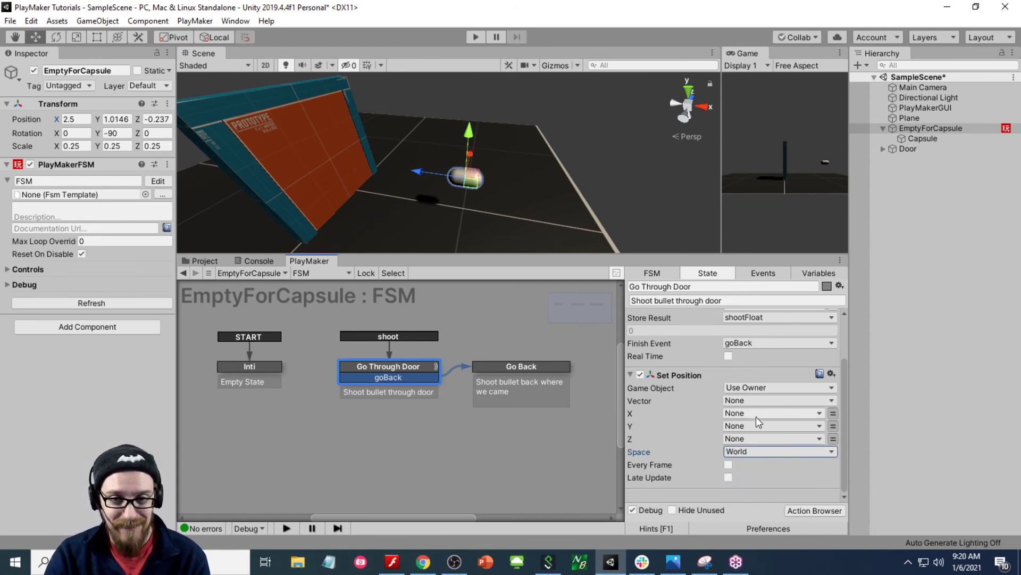
pyautogui.click(833, 414)
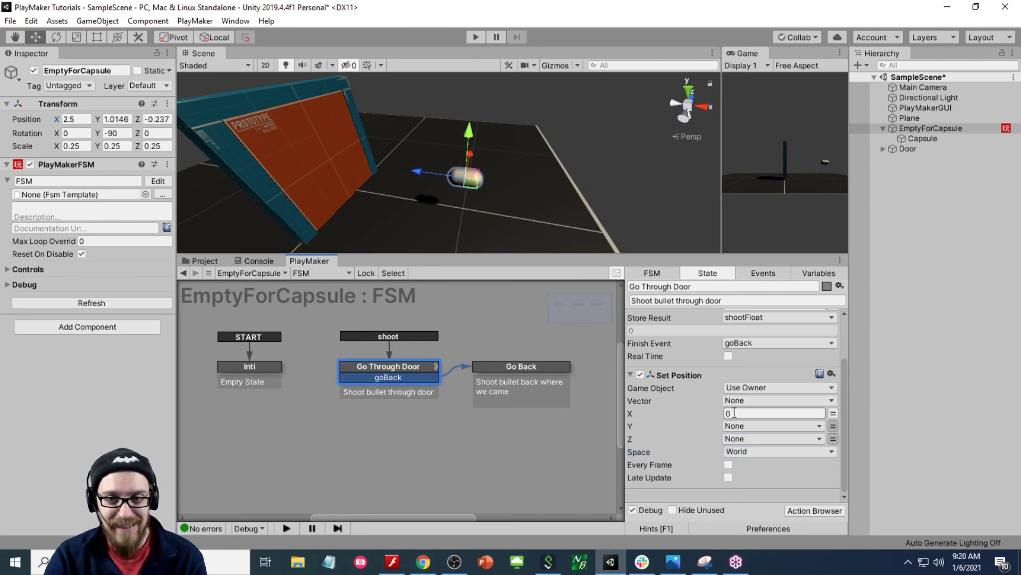
pyautogui.scroll(3, 735, 411)
pyautogui.scroll(-3, 735, 411)
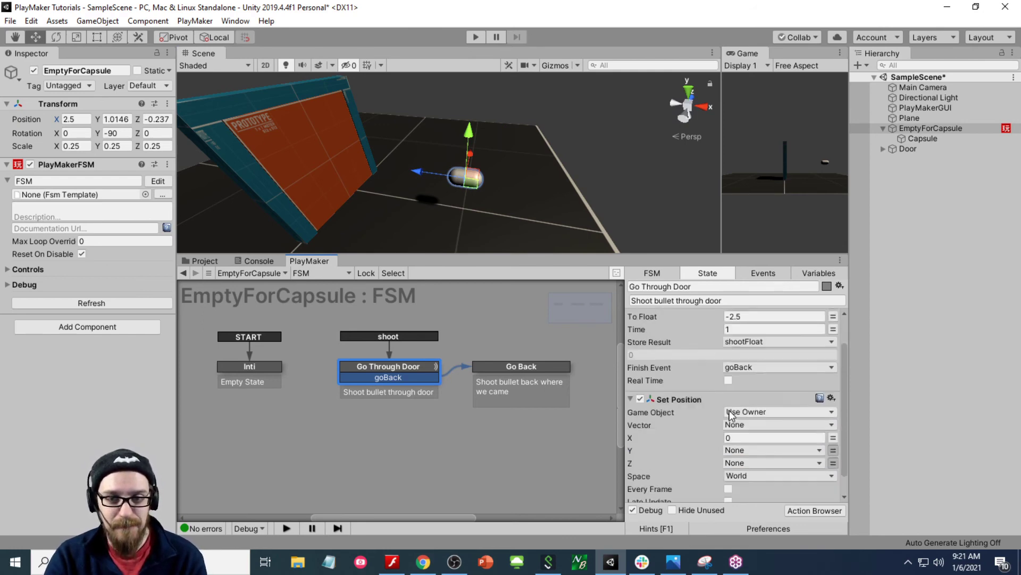
pyautogui.click(832, 415)
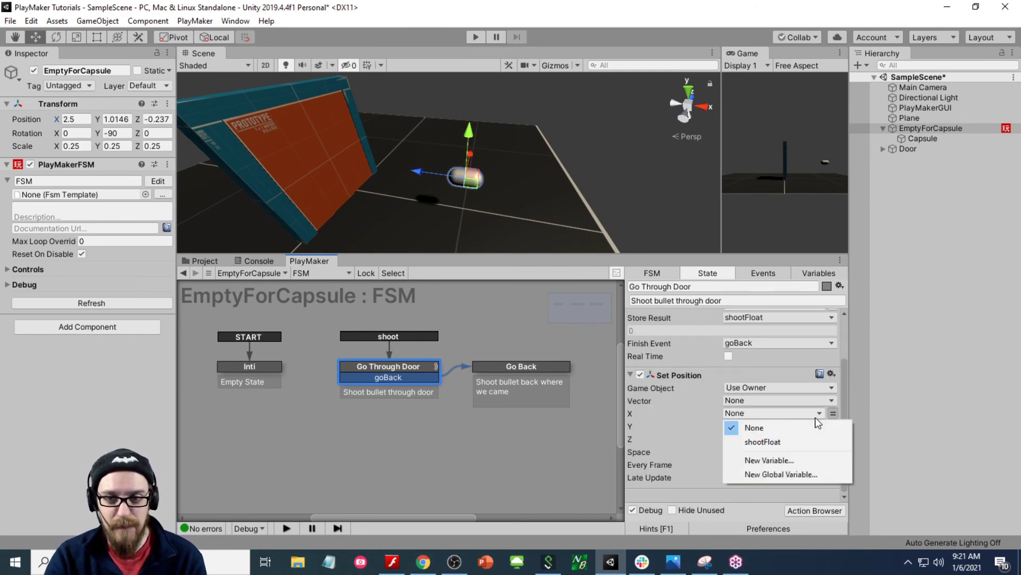
pyautogui.click(784, 443)
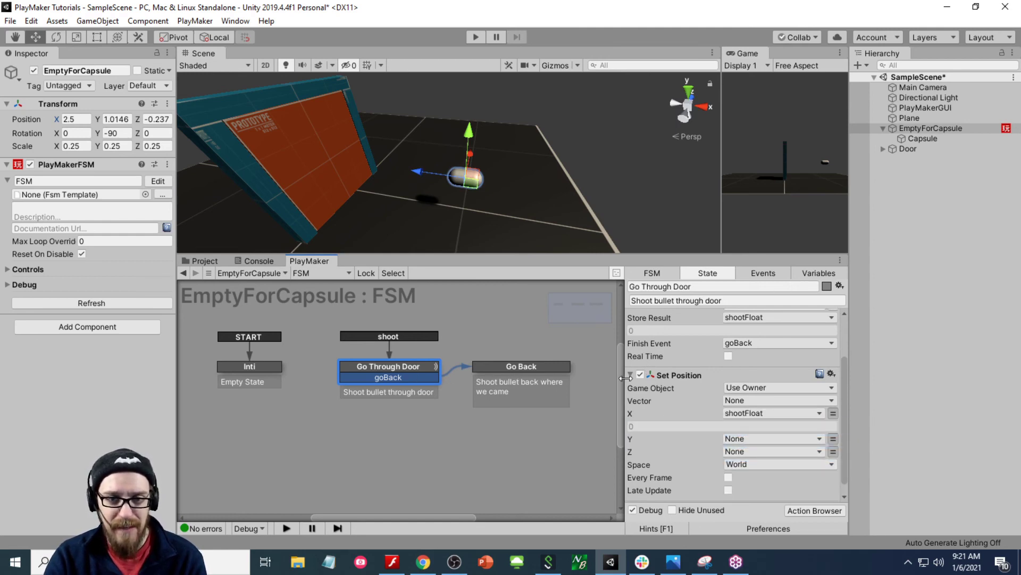
# - Copy the Float Interpolate and Set Position actions from the Go Through Door state into the Go Back state
pyautogui.scroll(3, 684, 356)
pyautogui.click(696, 318)
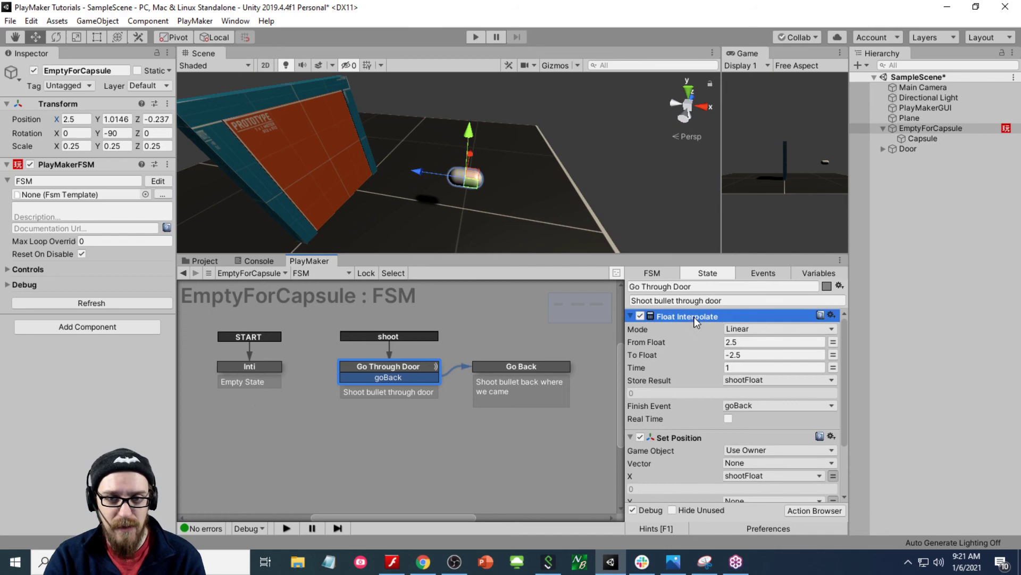
pyautogui.keyDown('ctrl'); pyautogui.click(672, 436); pyautogui.keyUp('ctrl')
pyautogui.rightClick(672, 436)
pyautogui.click(734, 321)
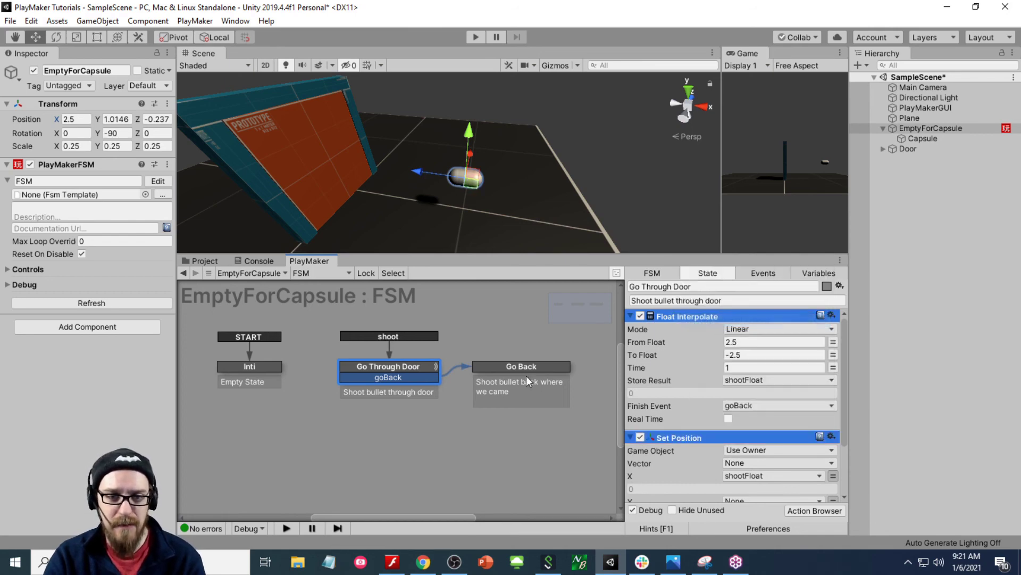
pyautogui.click(534, 367)
pyautogui.rightClick(695, 339)
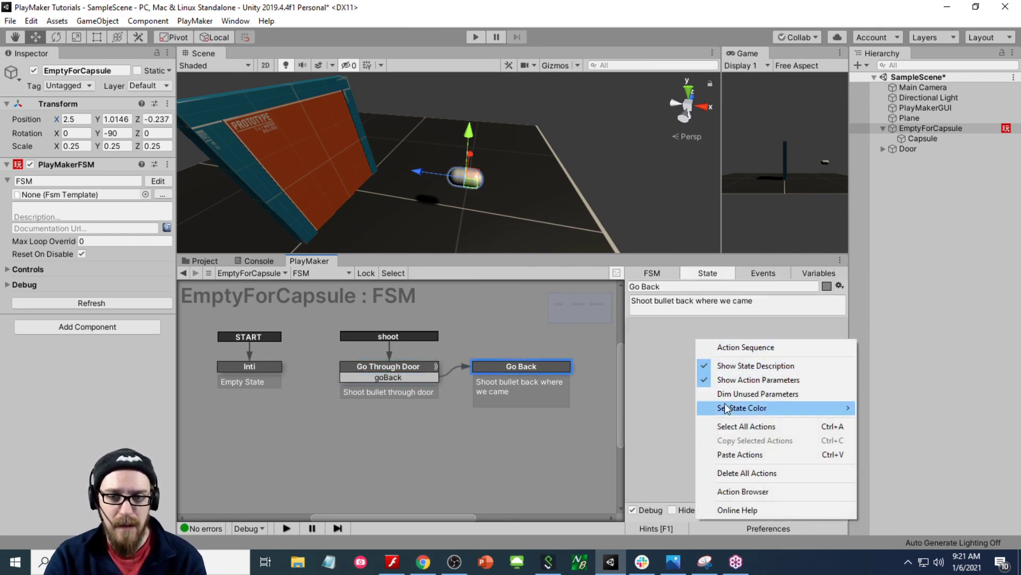
pyautogui.click(741, 454)
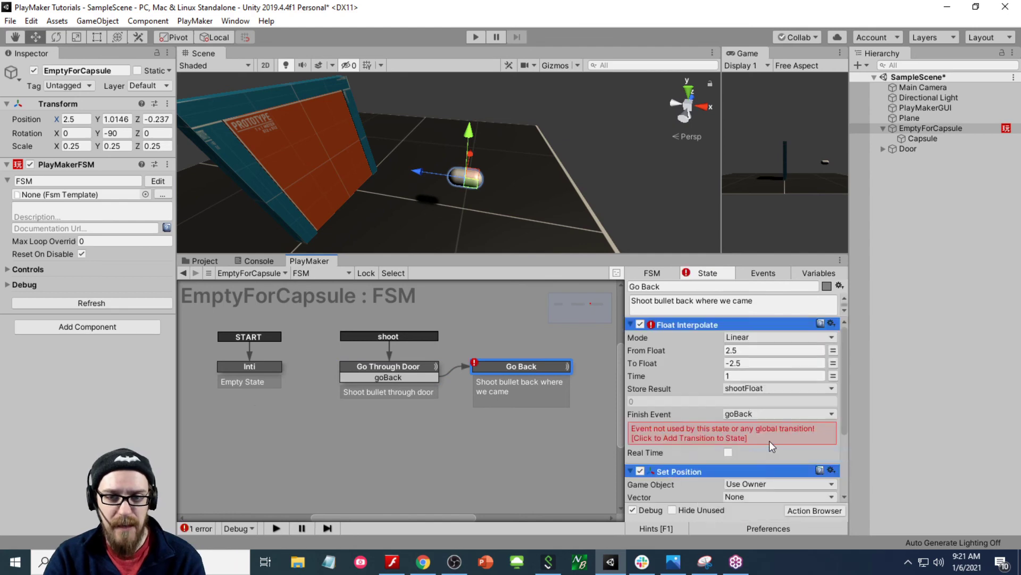
# - Set the Go Back state's Float Interpolate to run from -2.5 to 2.5
pyautogui.click(743, 352)
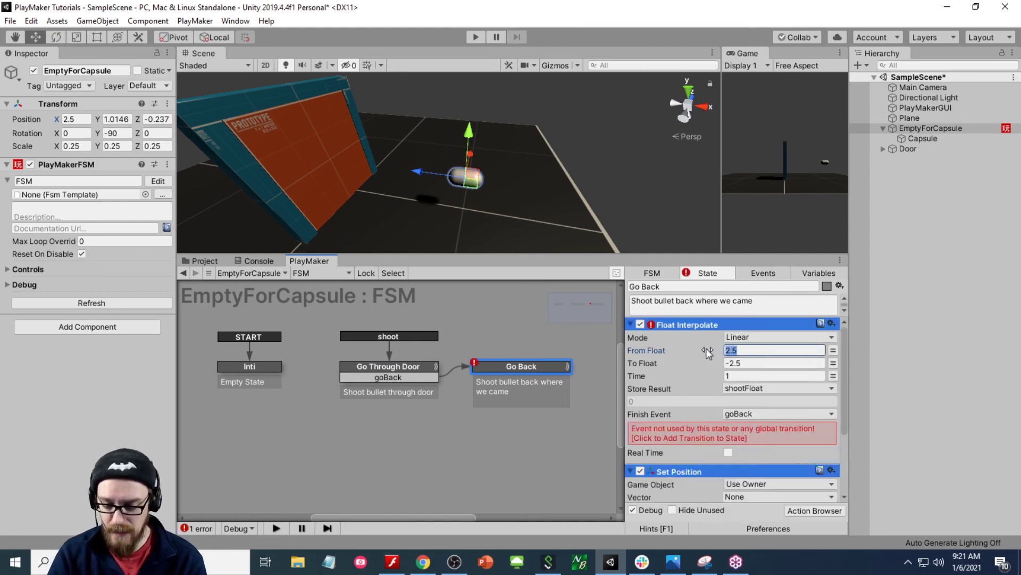
pyautogui.press('Tab')
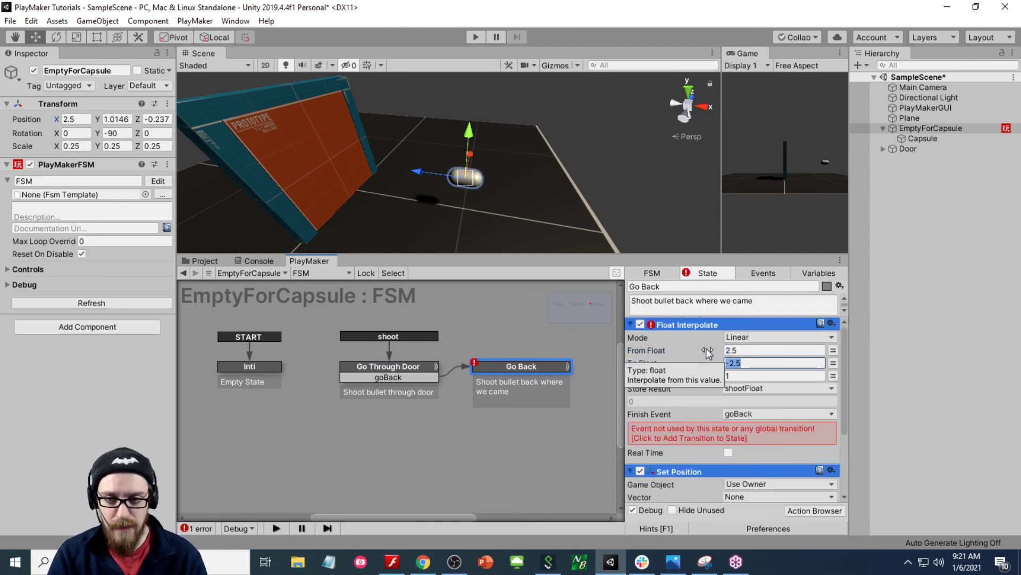
pyautogui.hotkey('ctrl', 'c')
pyautogui.hotkey('shift', 'Tab')
pyautogui.hotkey('ctrl', 'v')
pyautogui.press('Tab')
pyautogui.write('2')
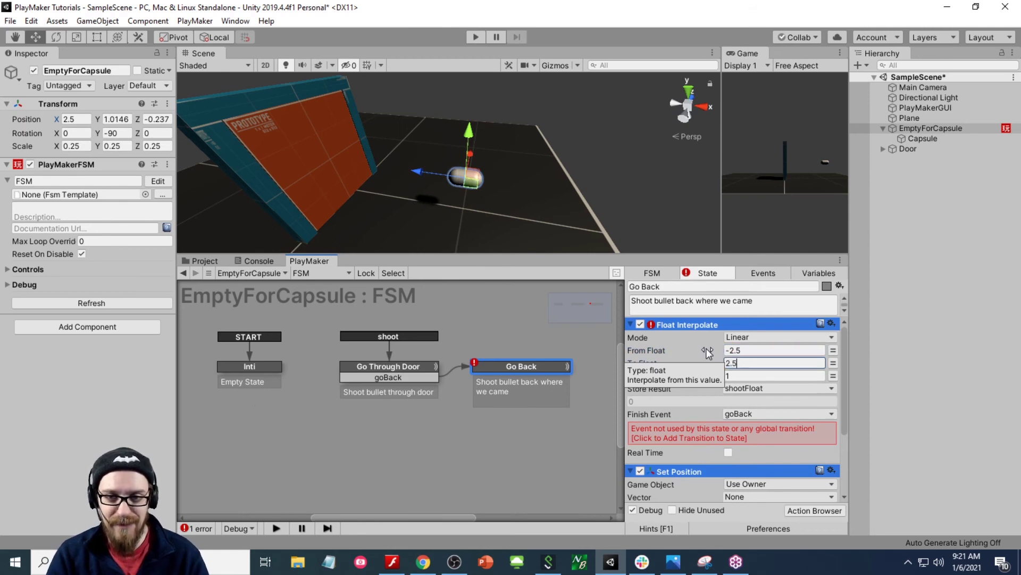
pyautogui.write('.5')
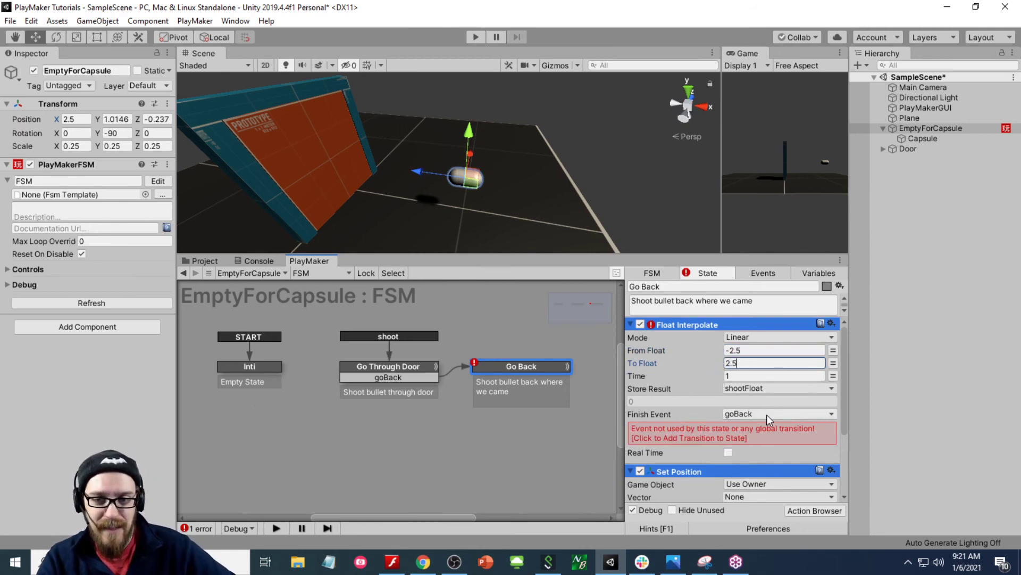
# - Set the finish event of the Go Back state's Float Interpolate to None
pyautogui.click(767, 414)
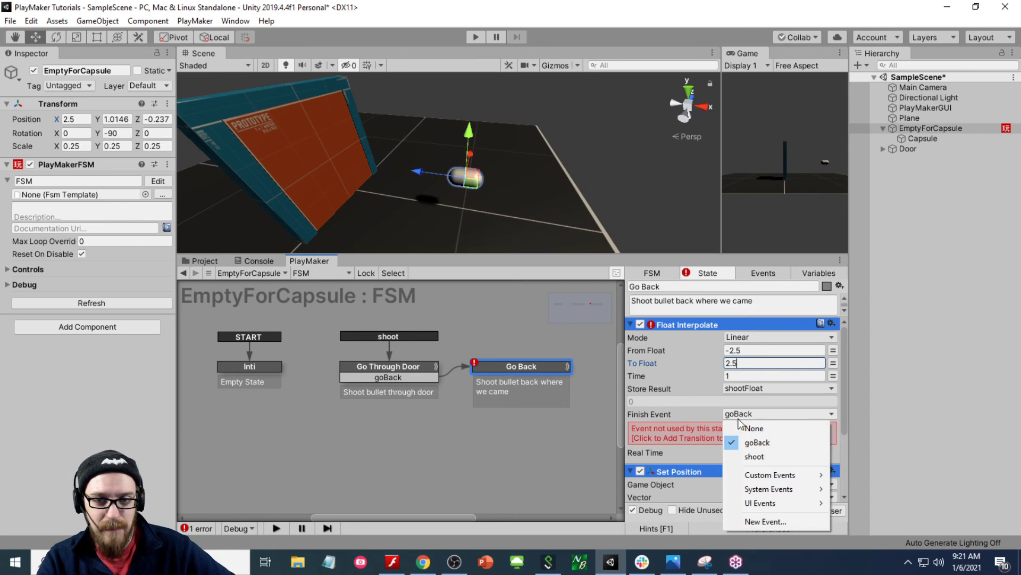
pyautogui.click(752, 428)
pyautogui.scroll(-2, 742, 420)
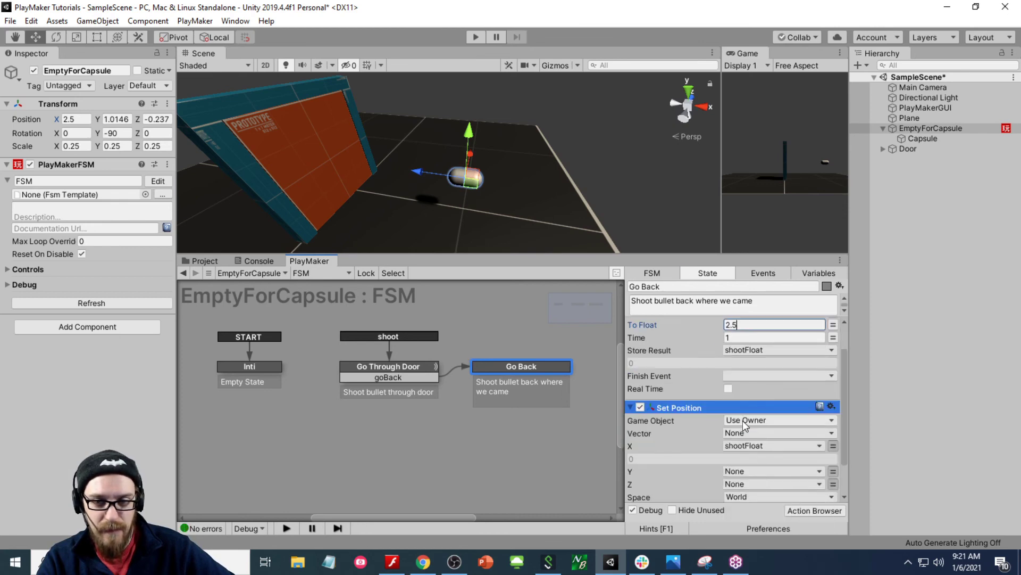
pyautogui.scroll(-2, 727, 407)
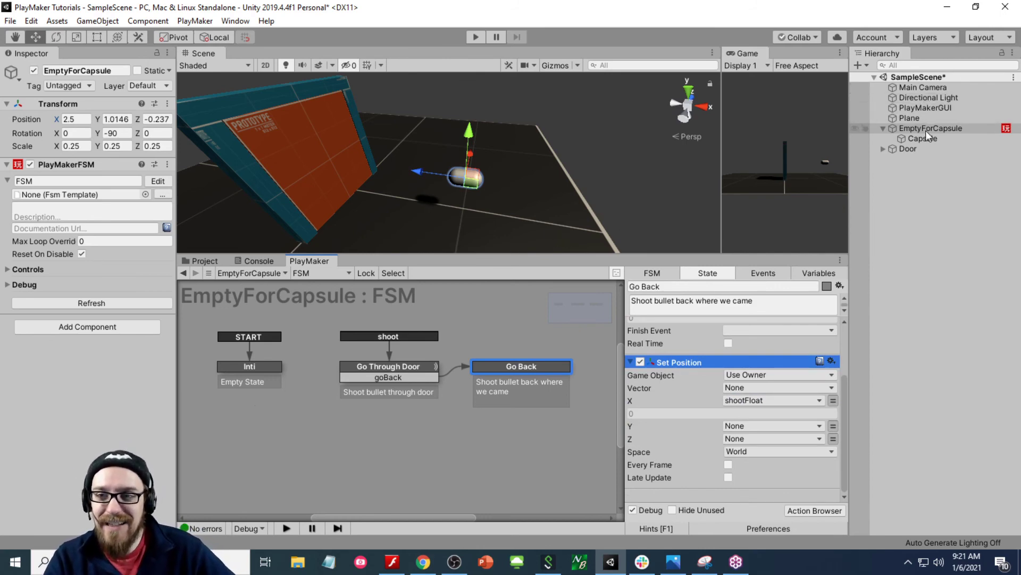
# - Add a Send Event action to the Close Door state of the Hinge's FSM and make it the state's first action
pyautogui.click(883, 149)
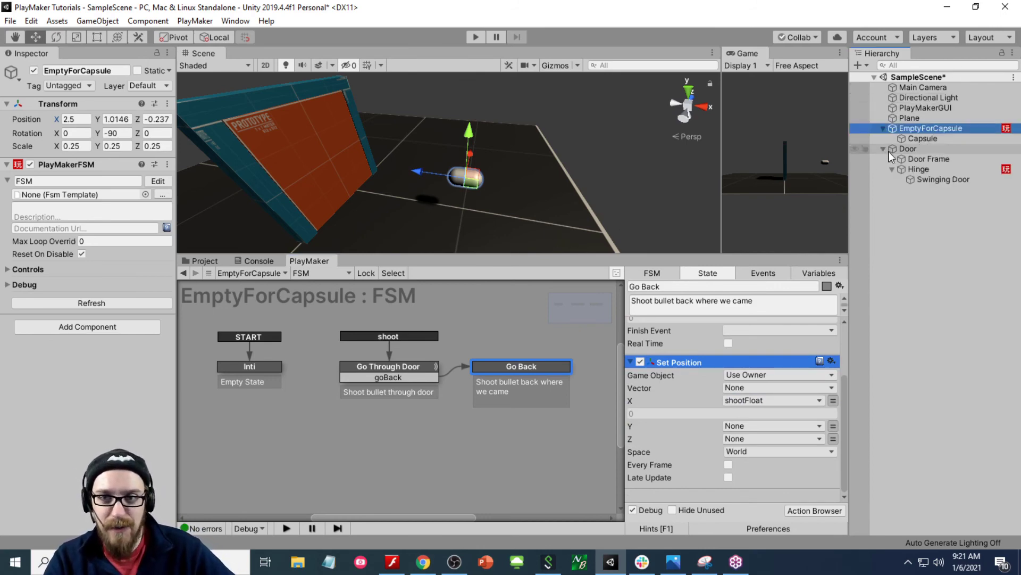
pyautogui.click(944, 168)
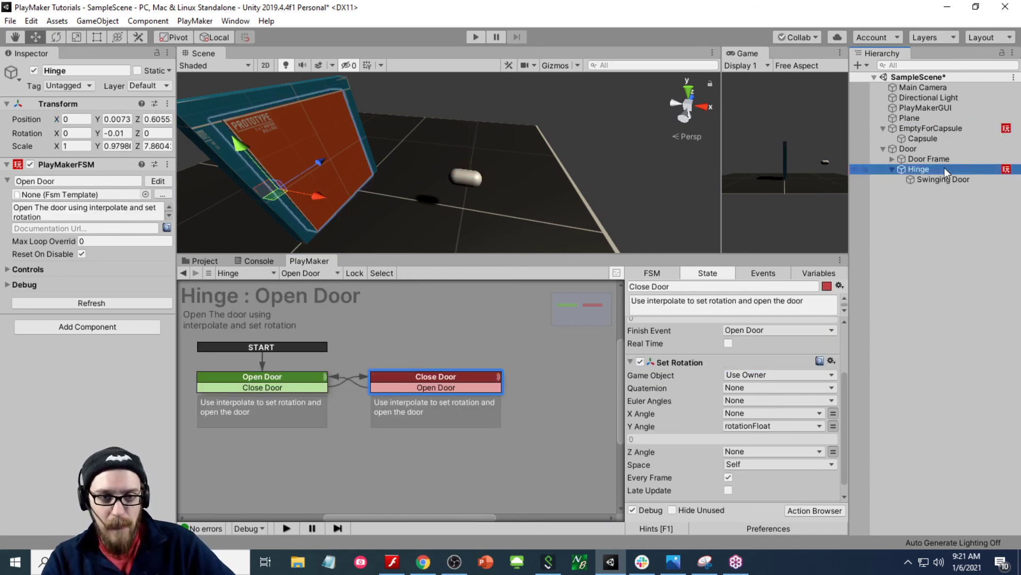
pyautogui.moveTo(277, 384); pyautogui.dragTo(277, 382)
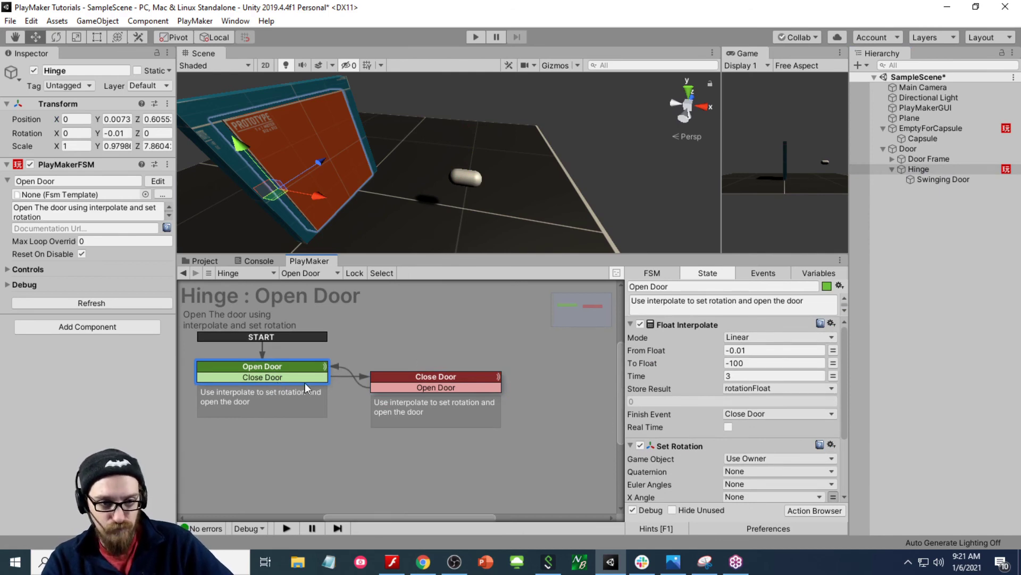
pyautogui.scroll(-3, 700, 344)
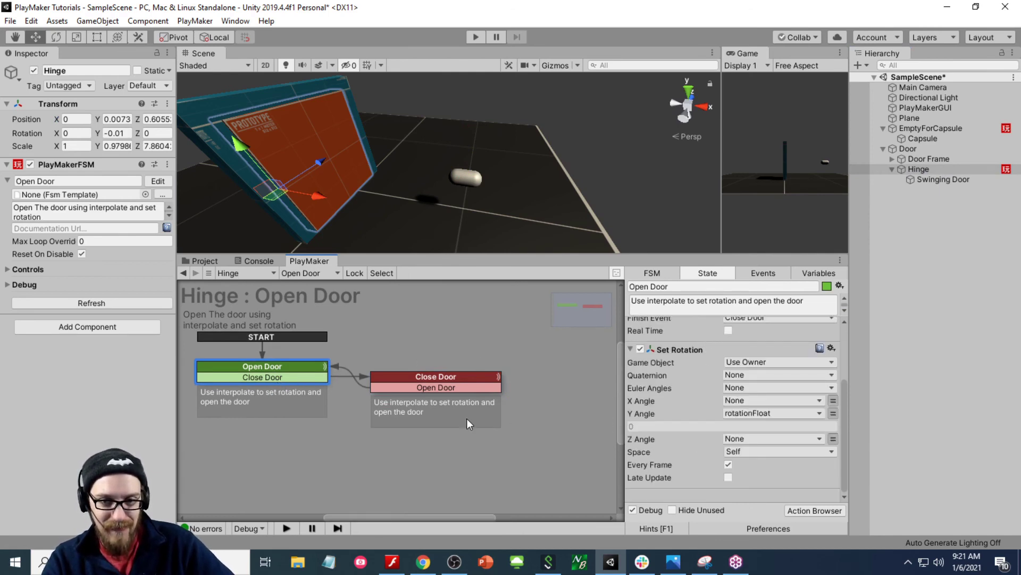
pyautogui.click(450, 387)
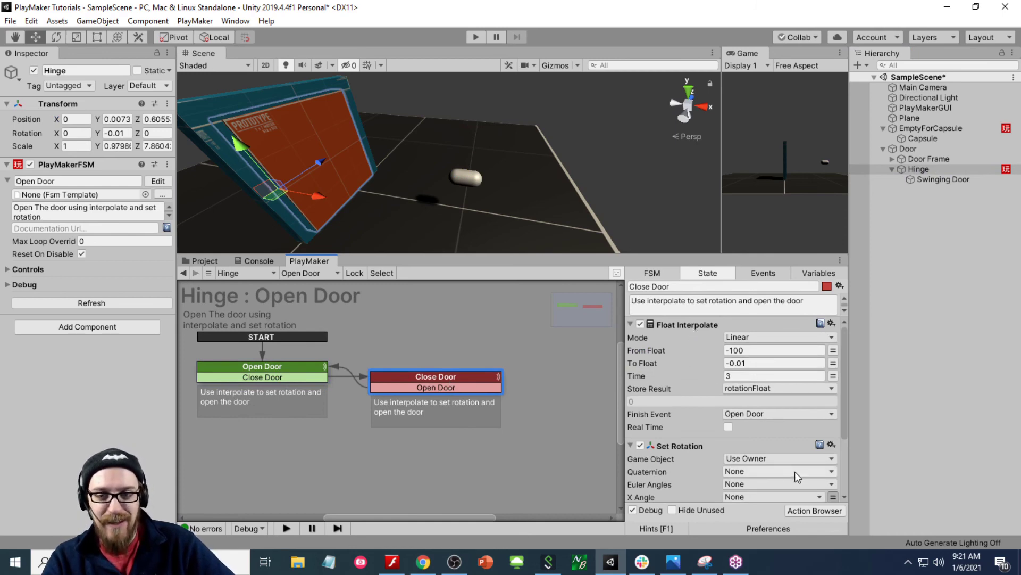
pyautogui.click(814, 510)
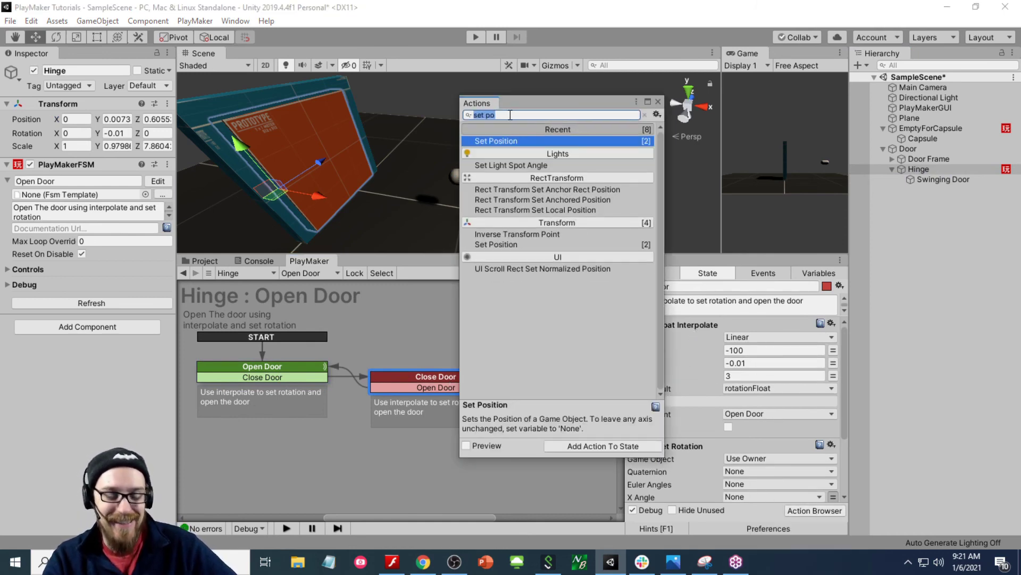
pyautogui.write('send eve')
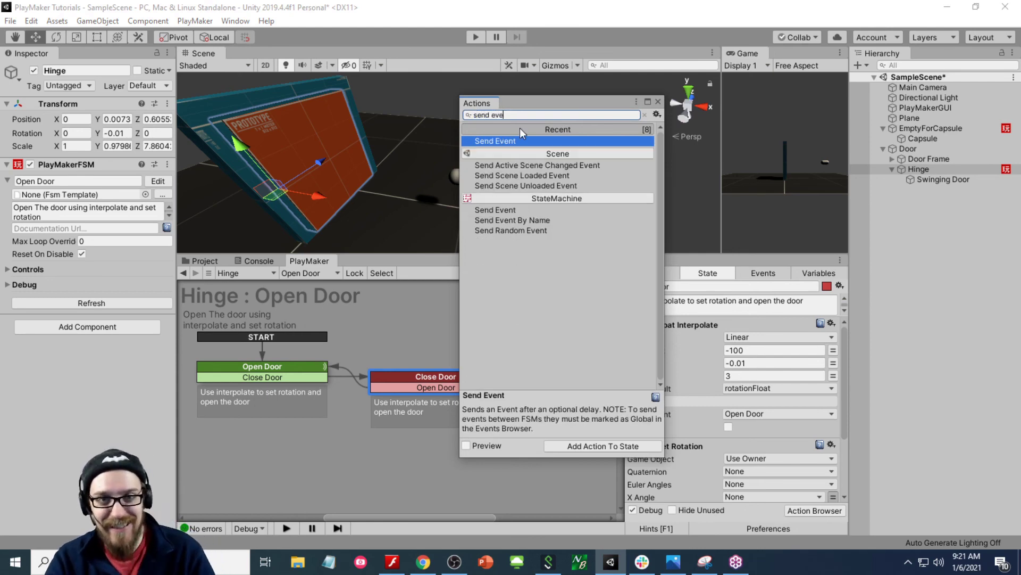
pyautogui.moveTo(519, 141); pyautogui.dragTo(698, 321)
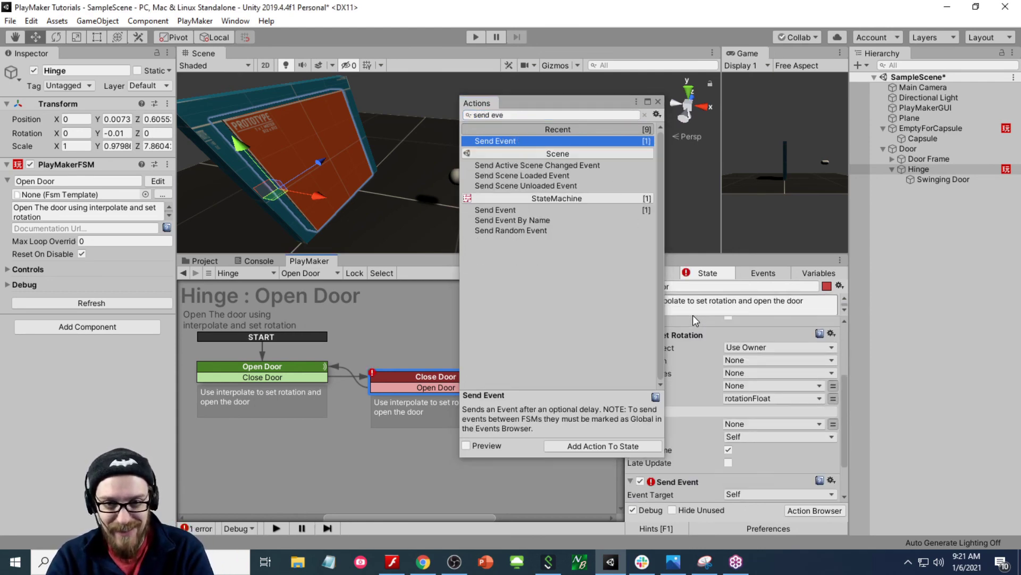
pyautogui.click(659, 102)
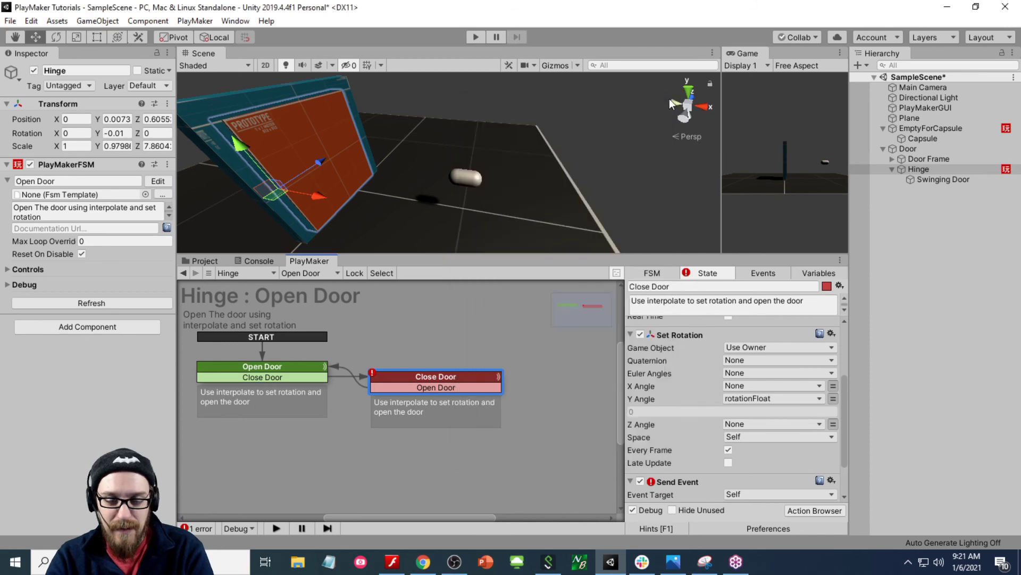
pyautogui.rightClick(669, 481)
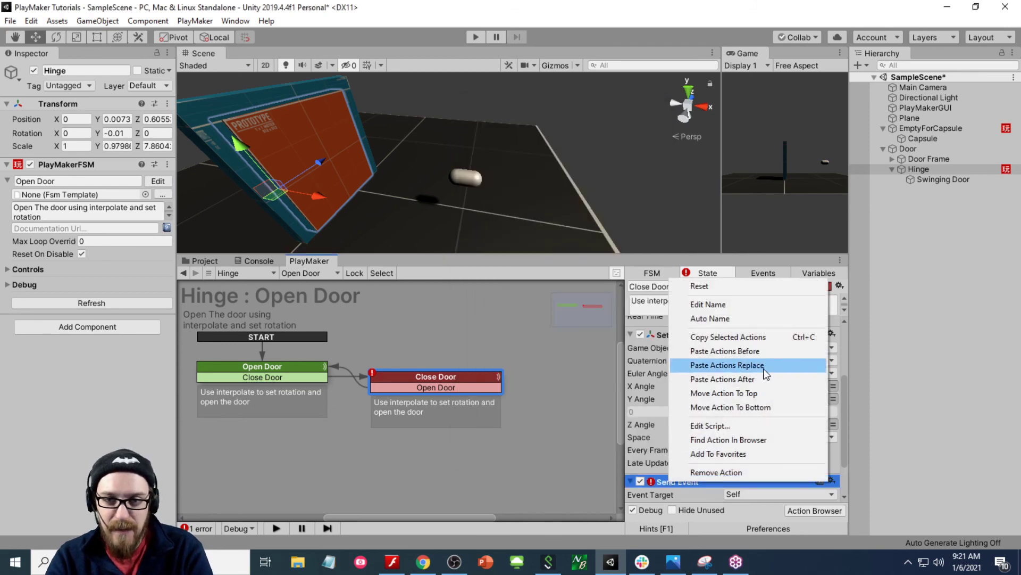
pyautogui.click(766, 392)
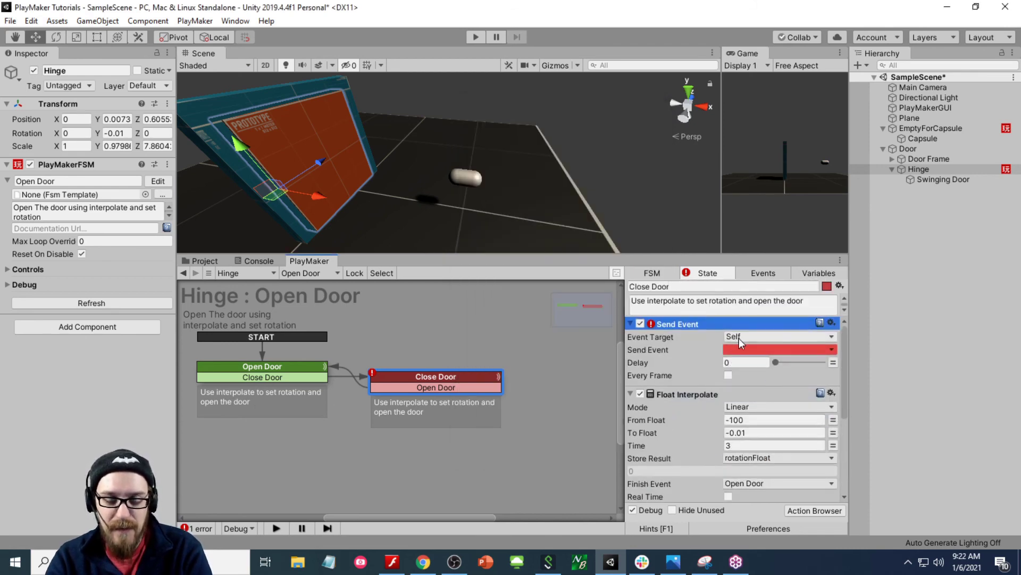
# - Configure Send Event to target a Game Object FSM, specifying EmptyForCapsule, its FSM named FSM, and the shoot event
pyautogui.click(737, 336)
pyautogui.click(773, 380)
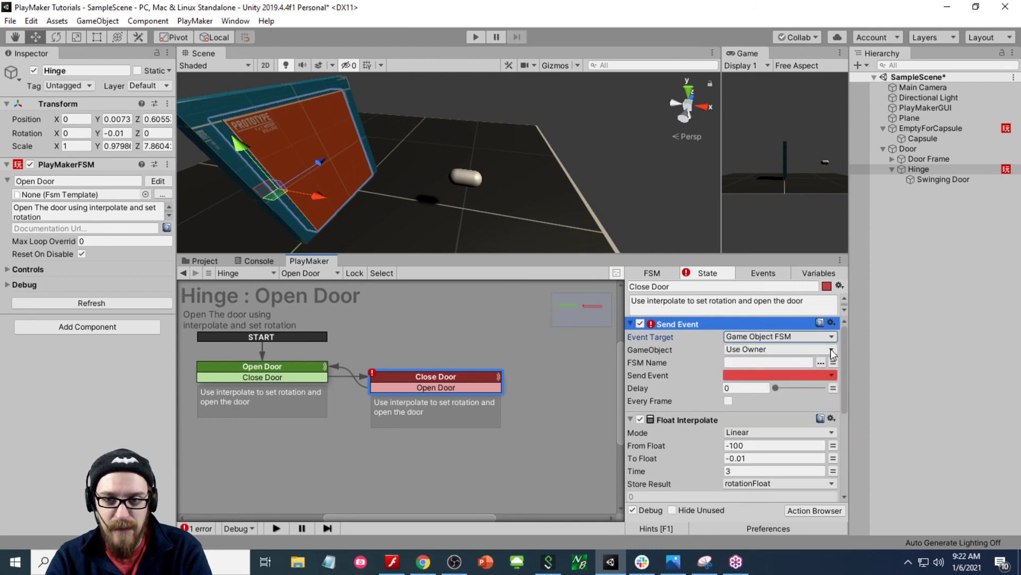
pyautogui.click(779, 349)
pyautogui.click(772, 377)
pyautogui.moveTo(936, 180); pyautogui.dragTo(782, 364)
pyautogui.click(823, 376)
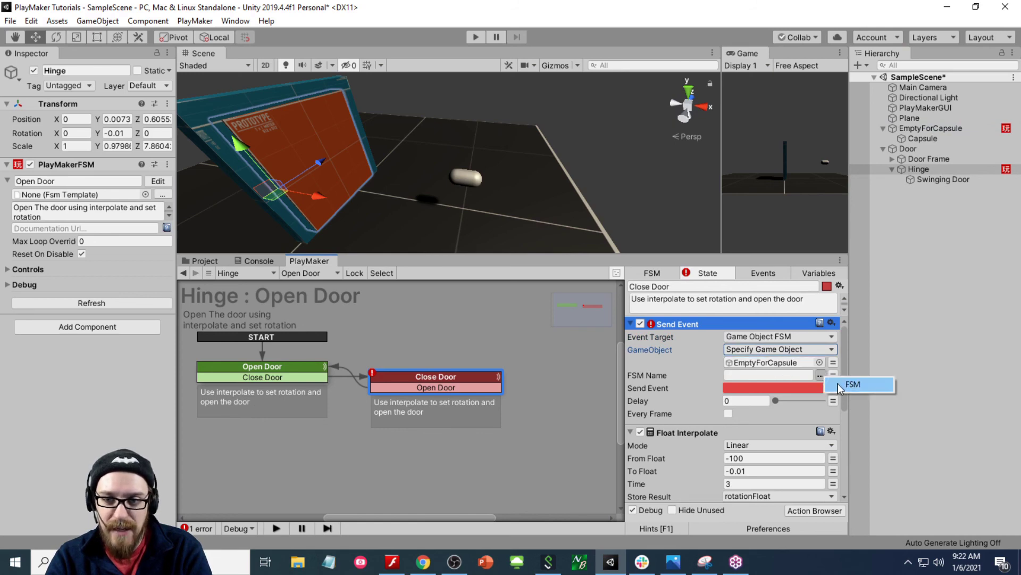
pyautogui.click(842, 386)
pyautogui.click(759, 387)
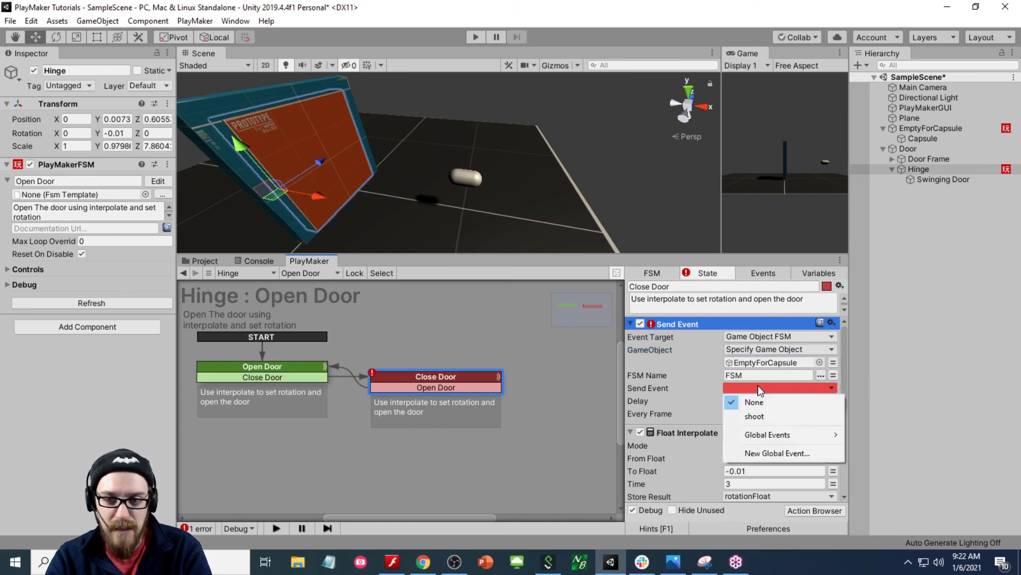
pyautogui.click(762, 414)
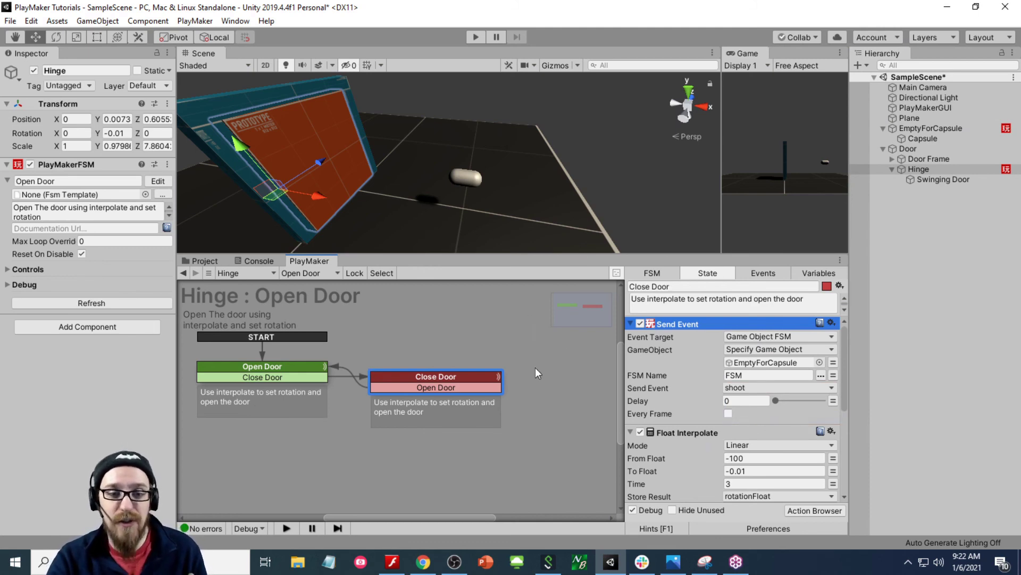
pyautogui.click(289, 370)
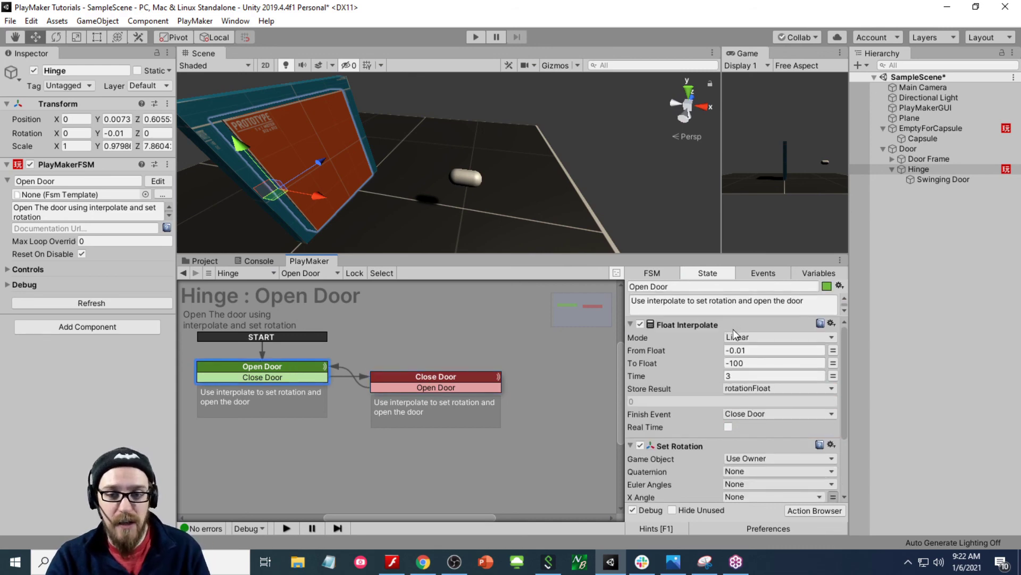
pyautogui.scroll(-3, 737, 327)
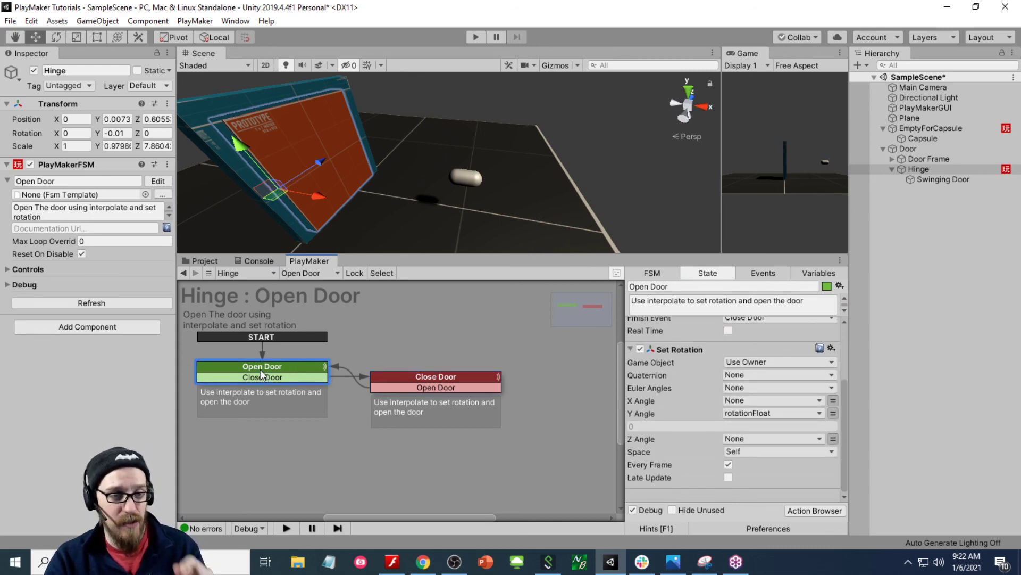
pyautogui.click(395, 378)
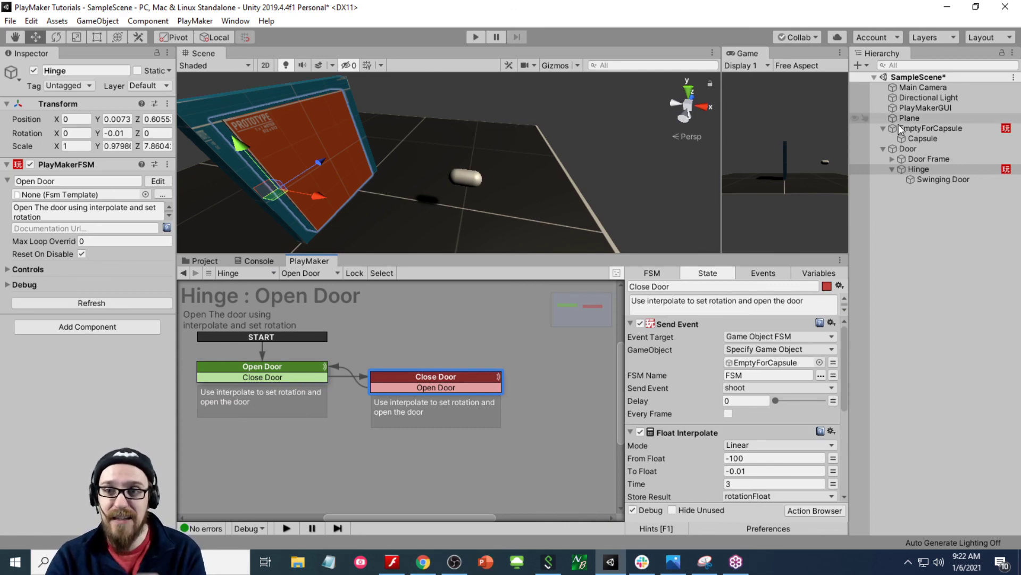
# - Select EmptyForCapsule and its Go Through Door state, enlarge the Scene view, and play-test the door and capsule animation before stopping it
pyautogui.click(930, 129)
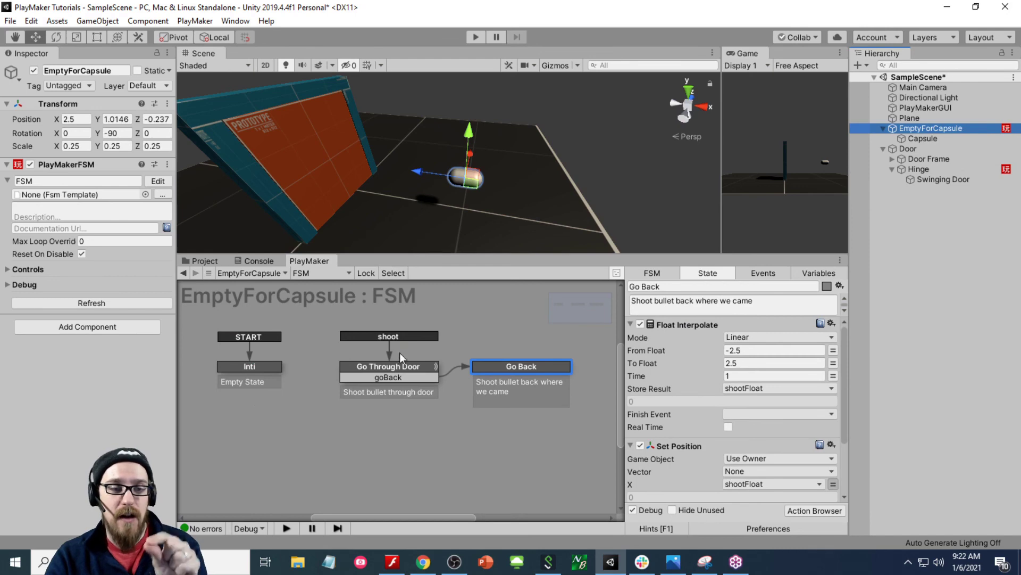
pyautogui.click(396, 366)
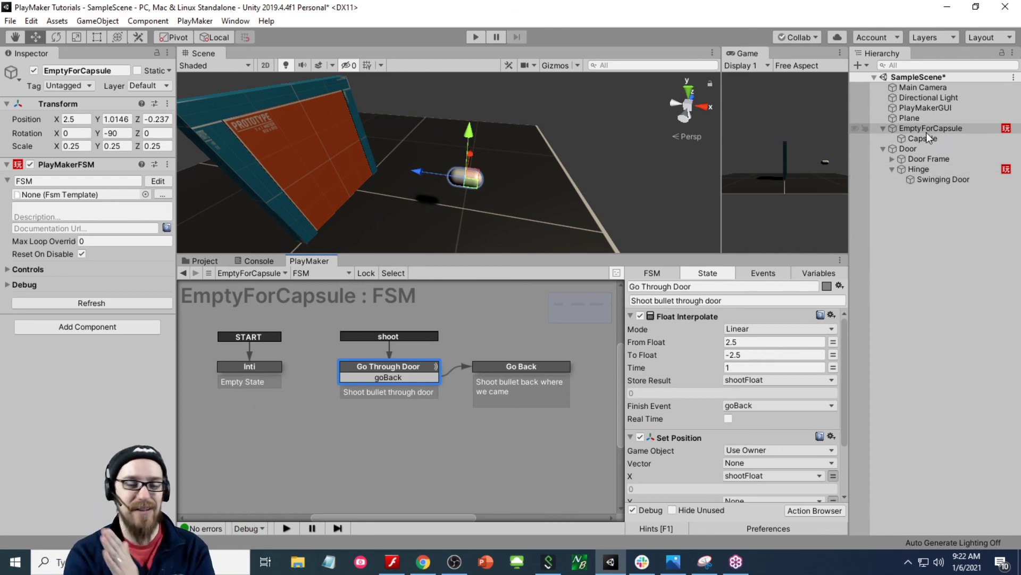
pyautogui.moveTo(572, 257); pyautogui.dragTo(572, 366)
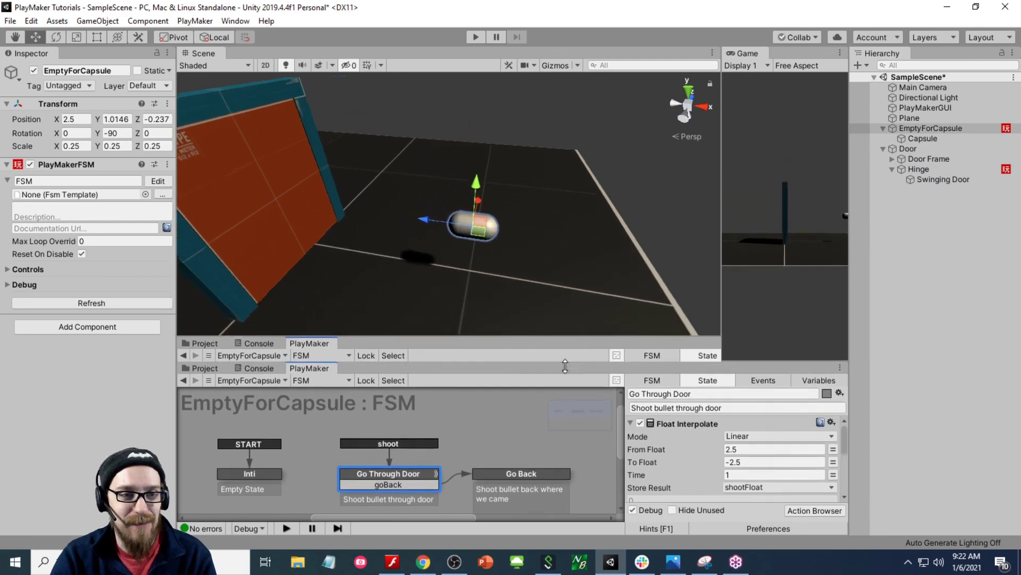
pyautogui.moveTo(366, 216); pyautogui.dragTo(350, 168, button='middle')
pyautogui.scroll(-2, 330, 162)
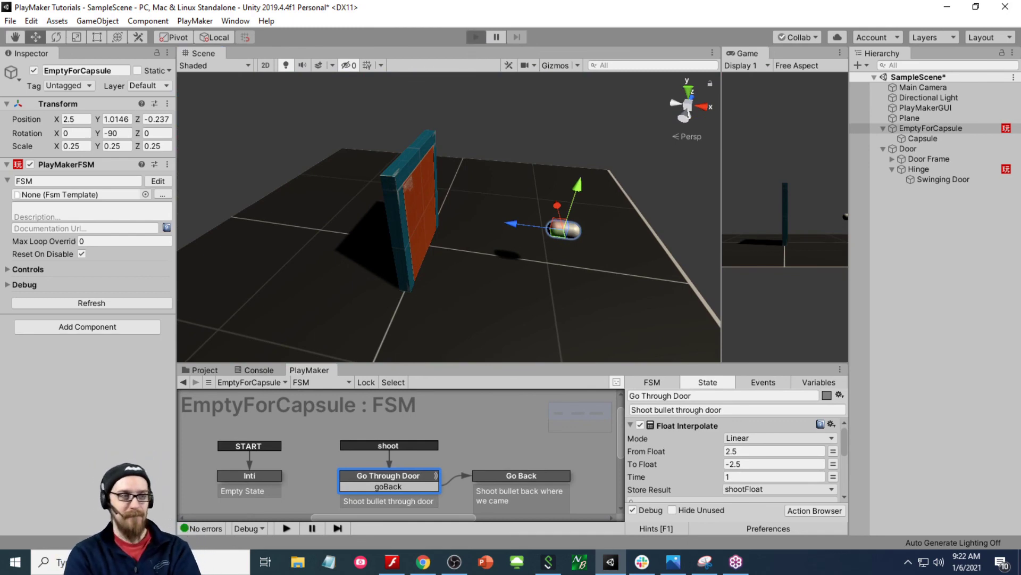
pyautogui.hotkey('ctrl', 'p')
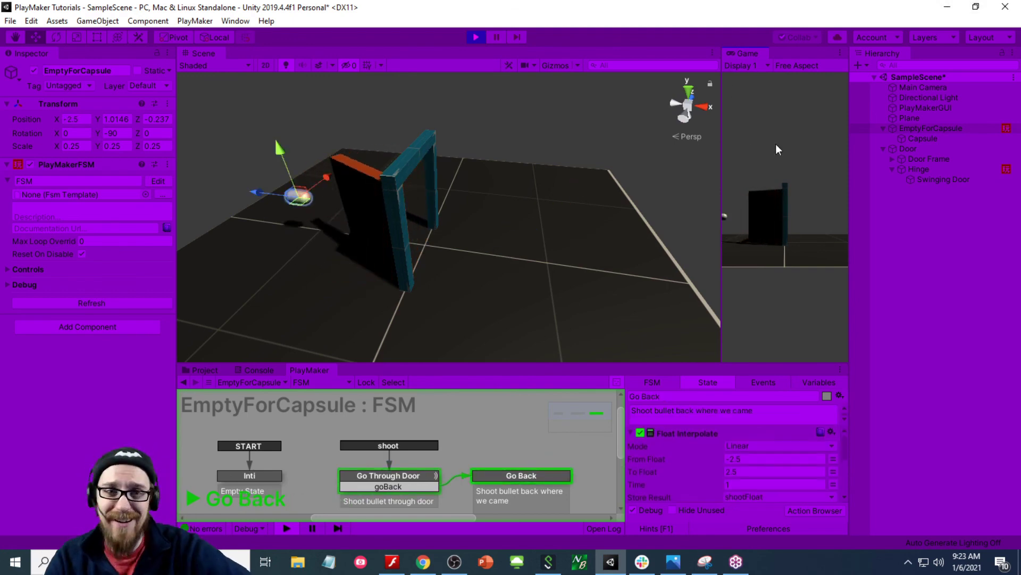
pyautogui.click(474, 38)
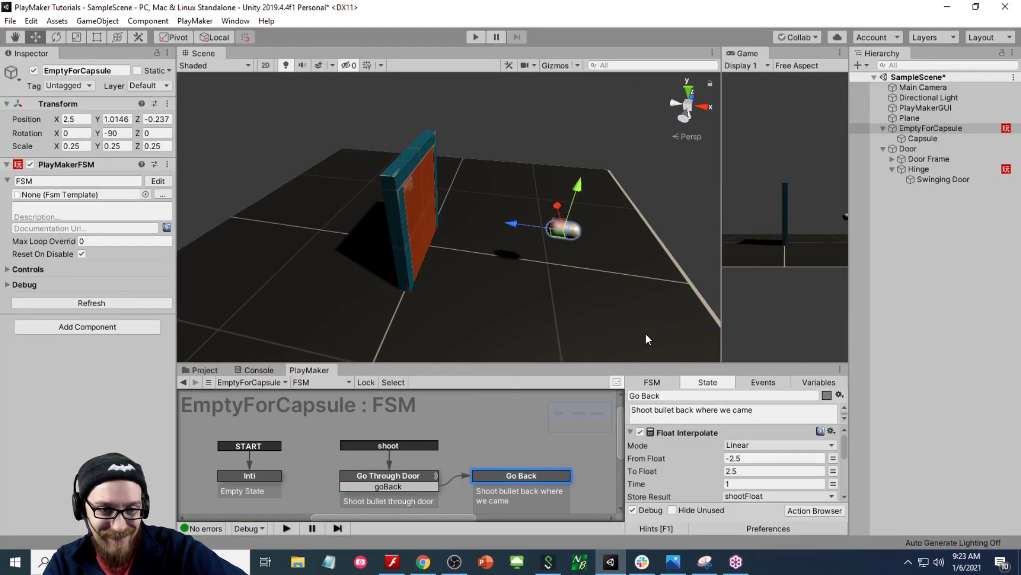
# - Enable Every Frame on the Set Position actions in the Go Through Door and Go Back states of EmptyForCapsule's FSM
pyautogui.moveTo(635, 364); pyautogui.dragTo(611, 168)
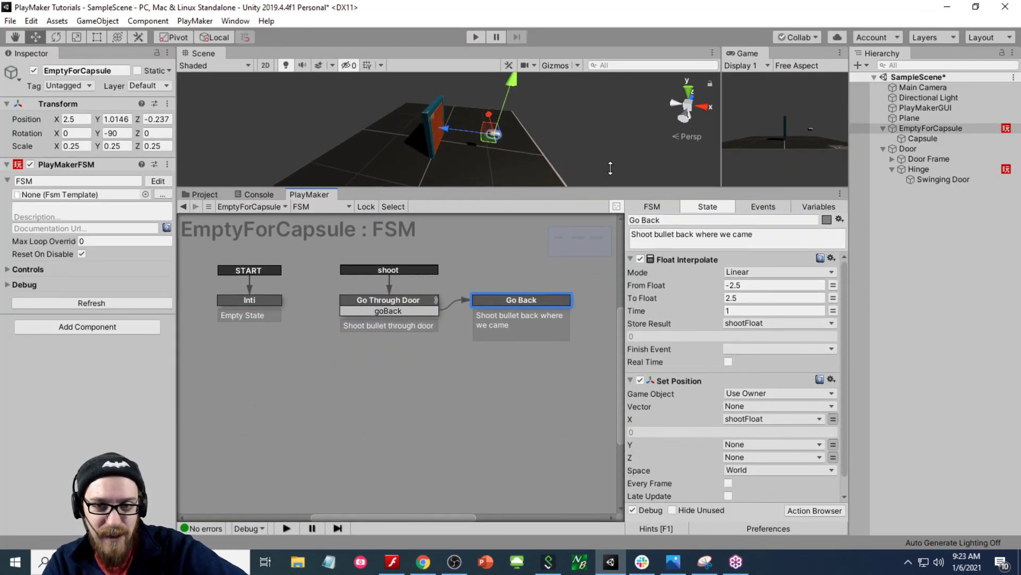
pyautogui.click(388, 306)
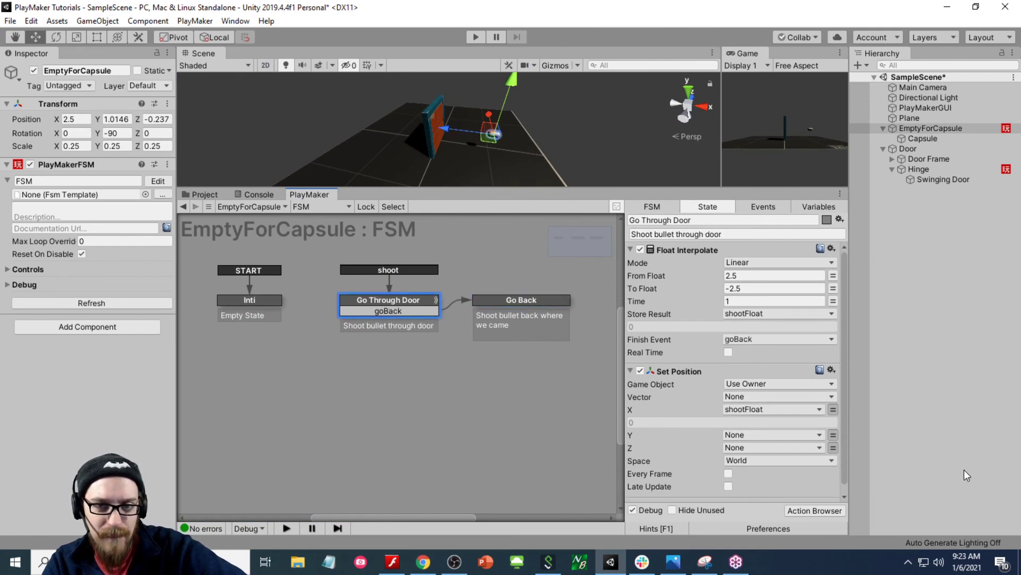
pyautogui.click(631, 249)
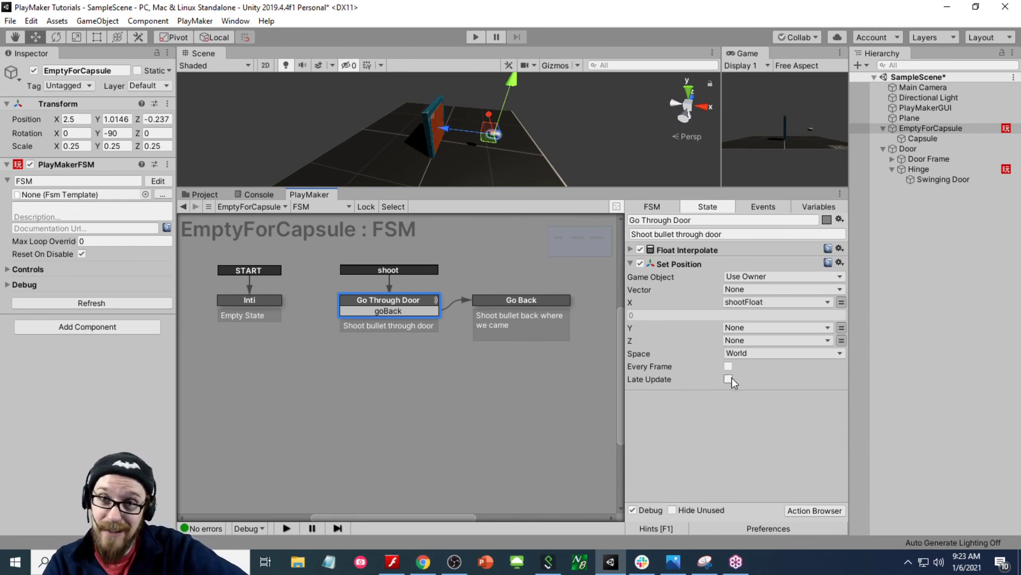
pyautogui.click(545, 299)
pyautogui.scroll(-1, 693, 381)
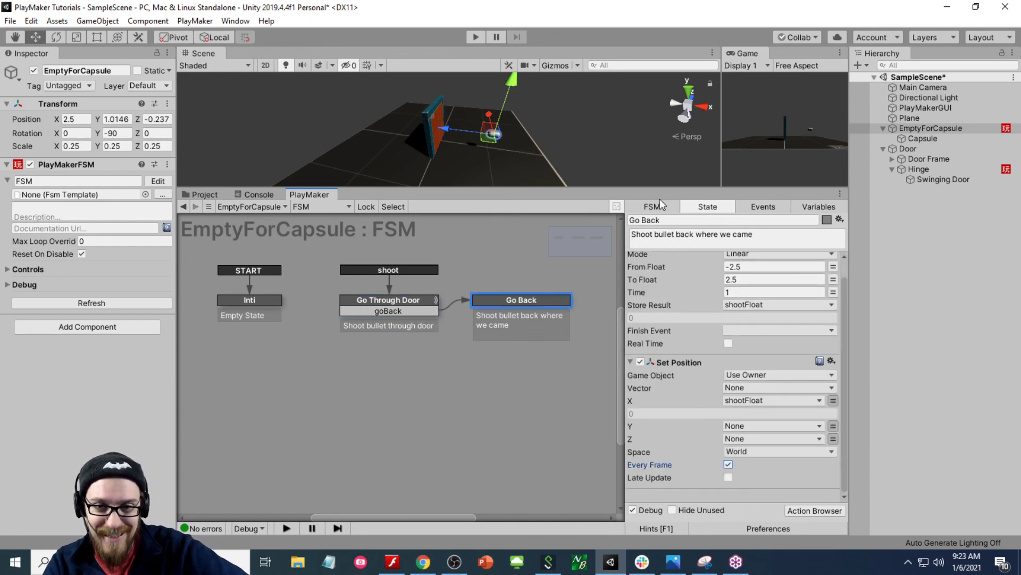
# - Enlarge the Scene view and play the scene again, watching the capsule shoot through the door and return from another angle, and stop playback
pyautogui.moveTo(647, 189); pyautogui.dragTo(617, 393)
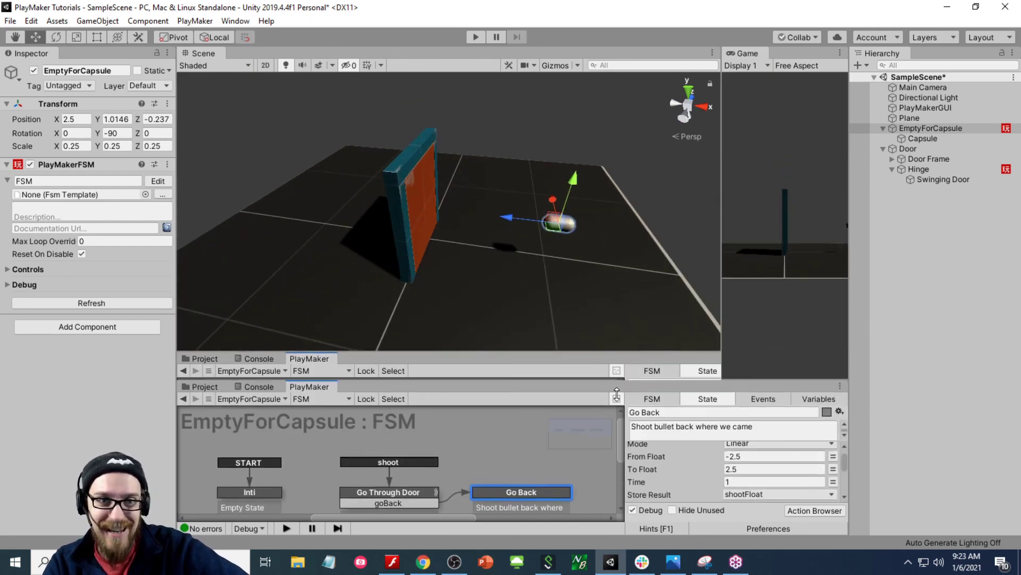
pyautogui.click(476, 37)
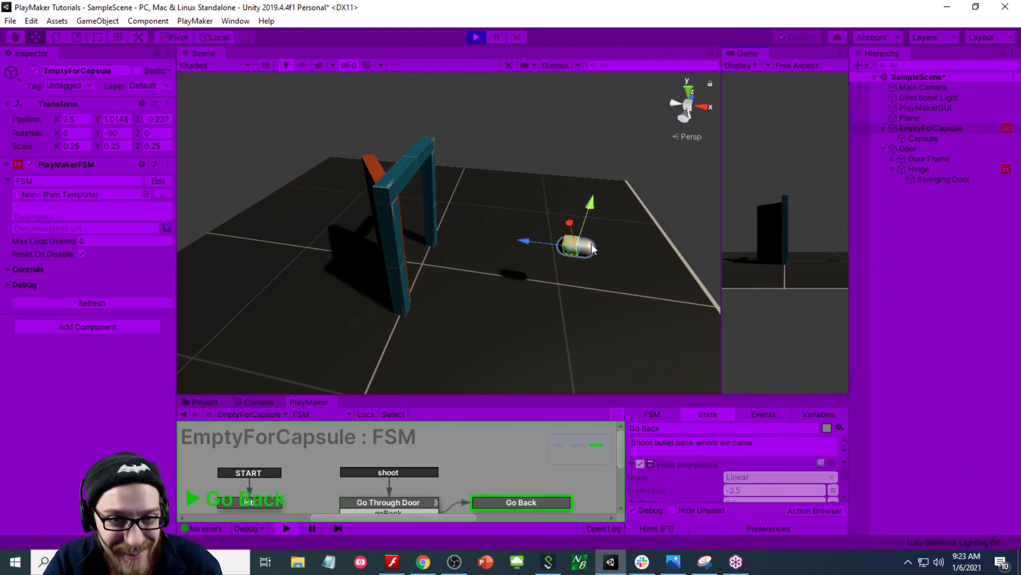
pyautogui.keyDown('alt'); pyautogui.moveTo(622, 227); pyautogui.dragTo(469, 283); pyautogui.keyUp('alt')
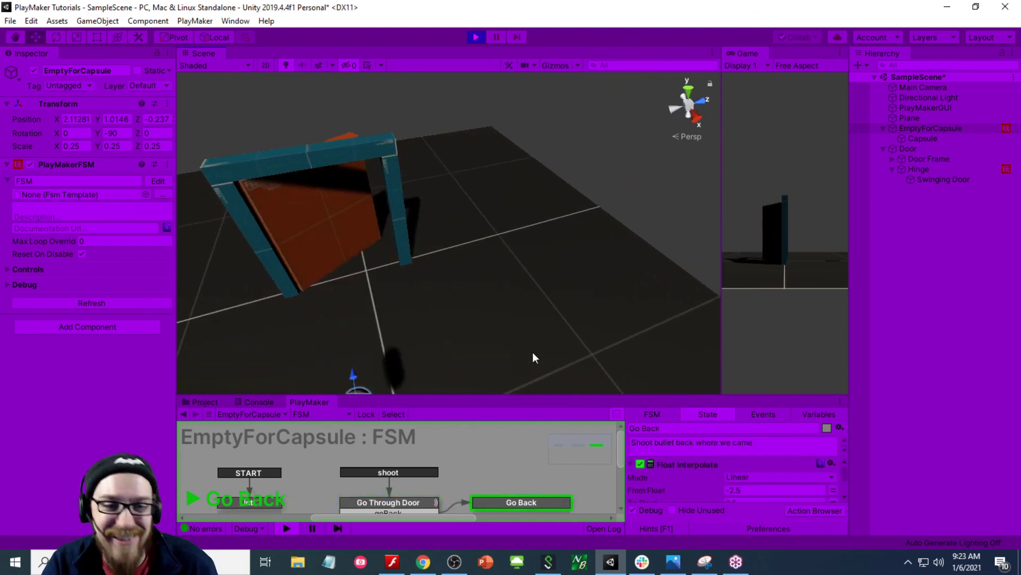
pyautogui.click(475, 37)
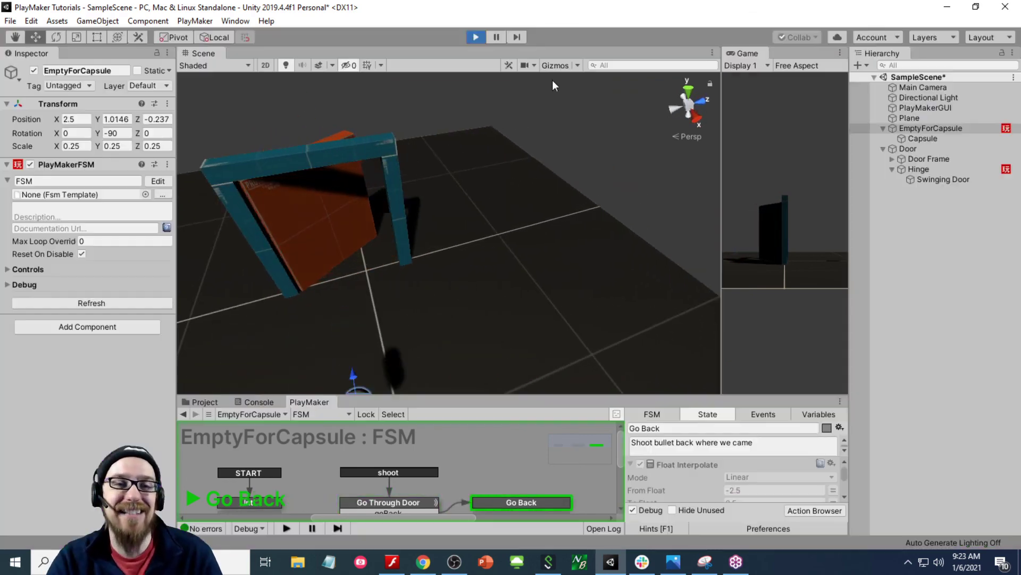